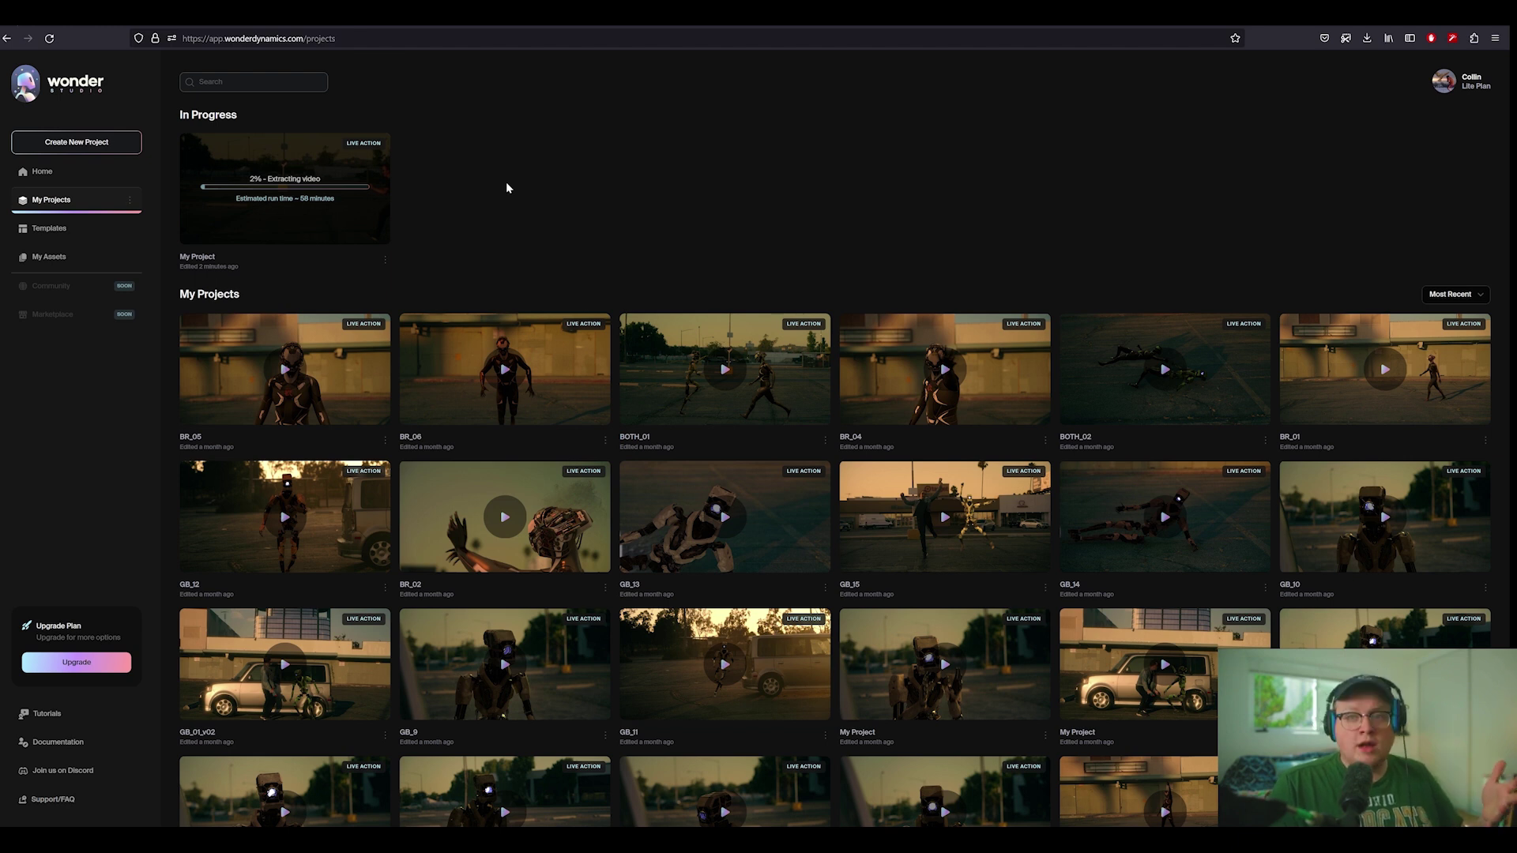
# Create a new Live Action Easy project after comparing it with the Advanced option.
pyautogui.click(108, 144)
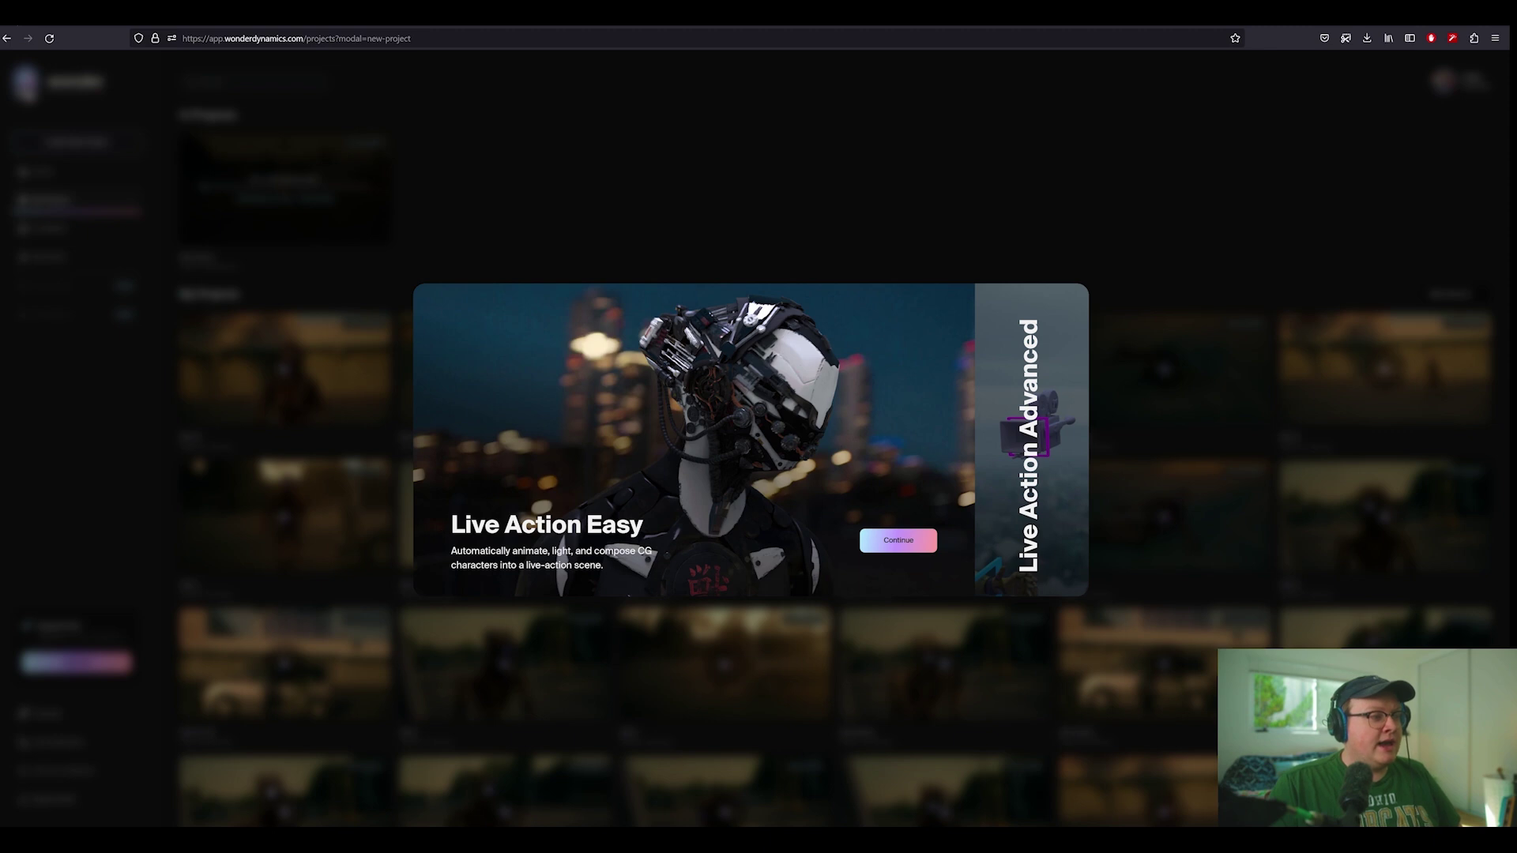
pyautogui.click(1020, 463)
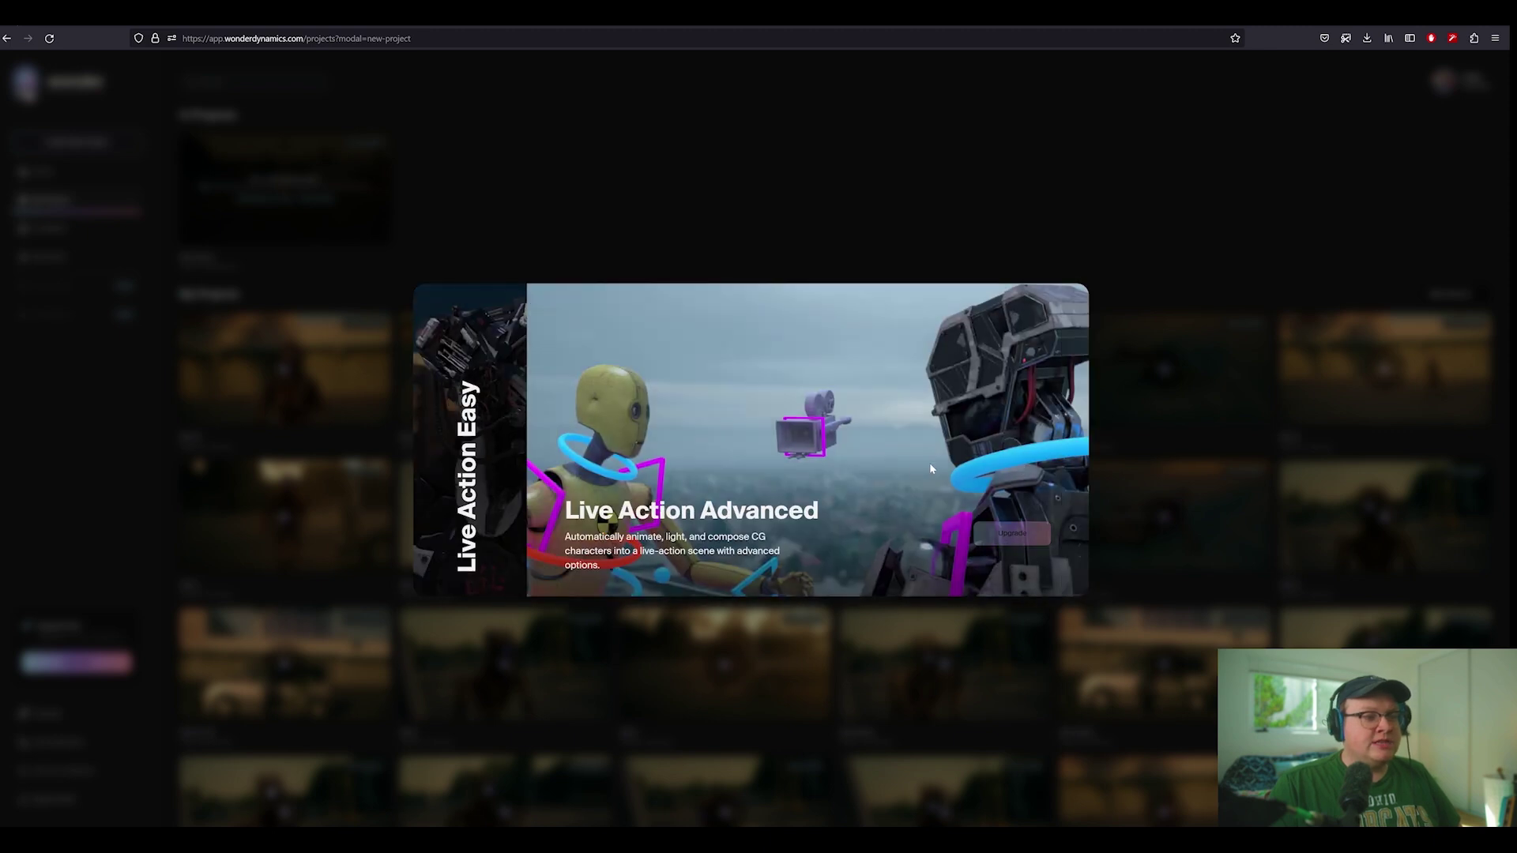
pyautogui.click(494, 435)
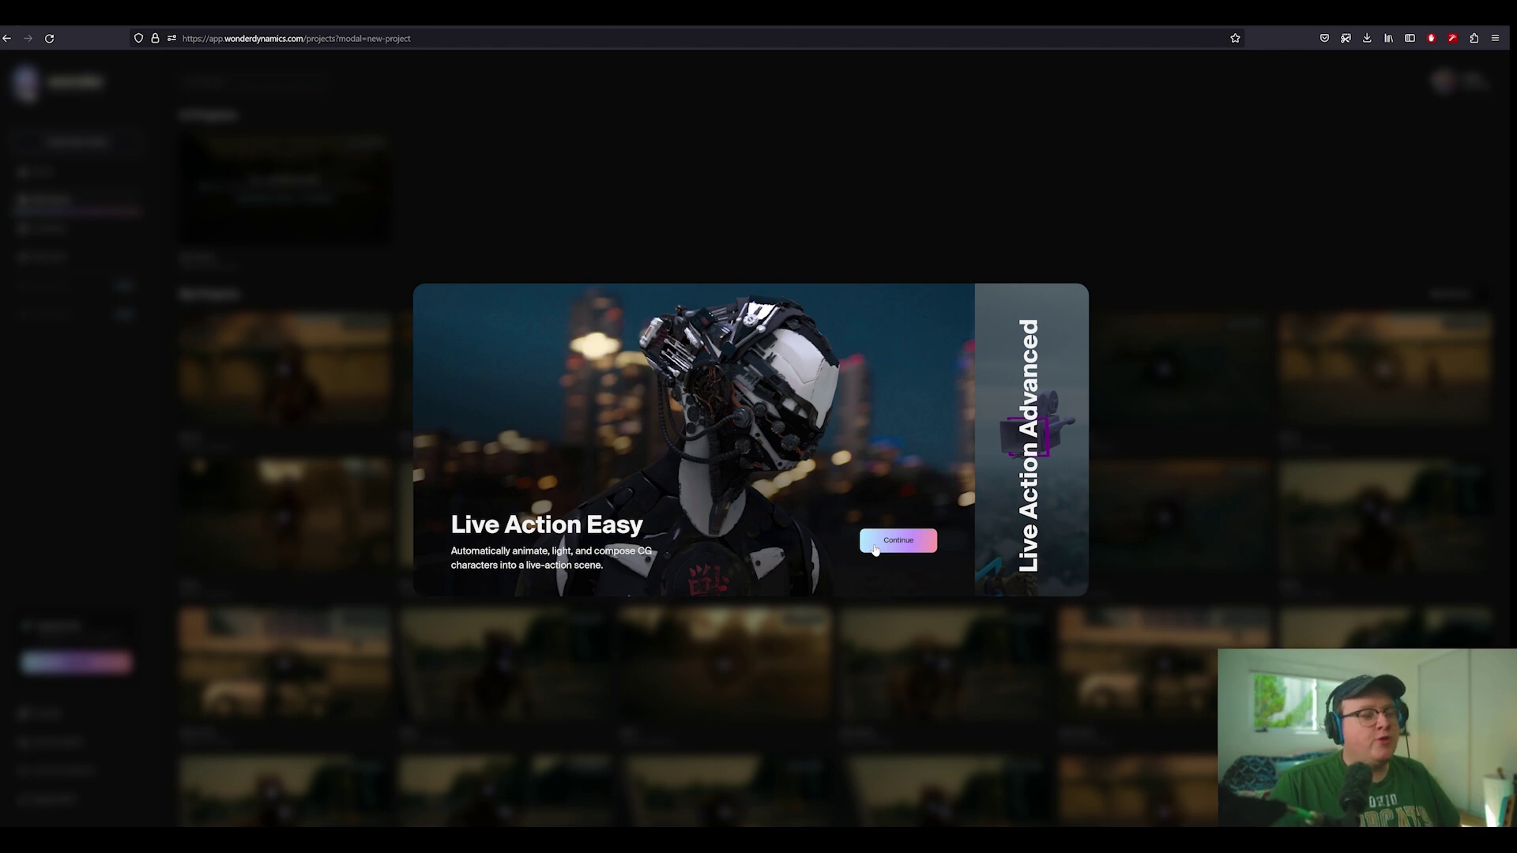
pyautogui.click(875, 542)
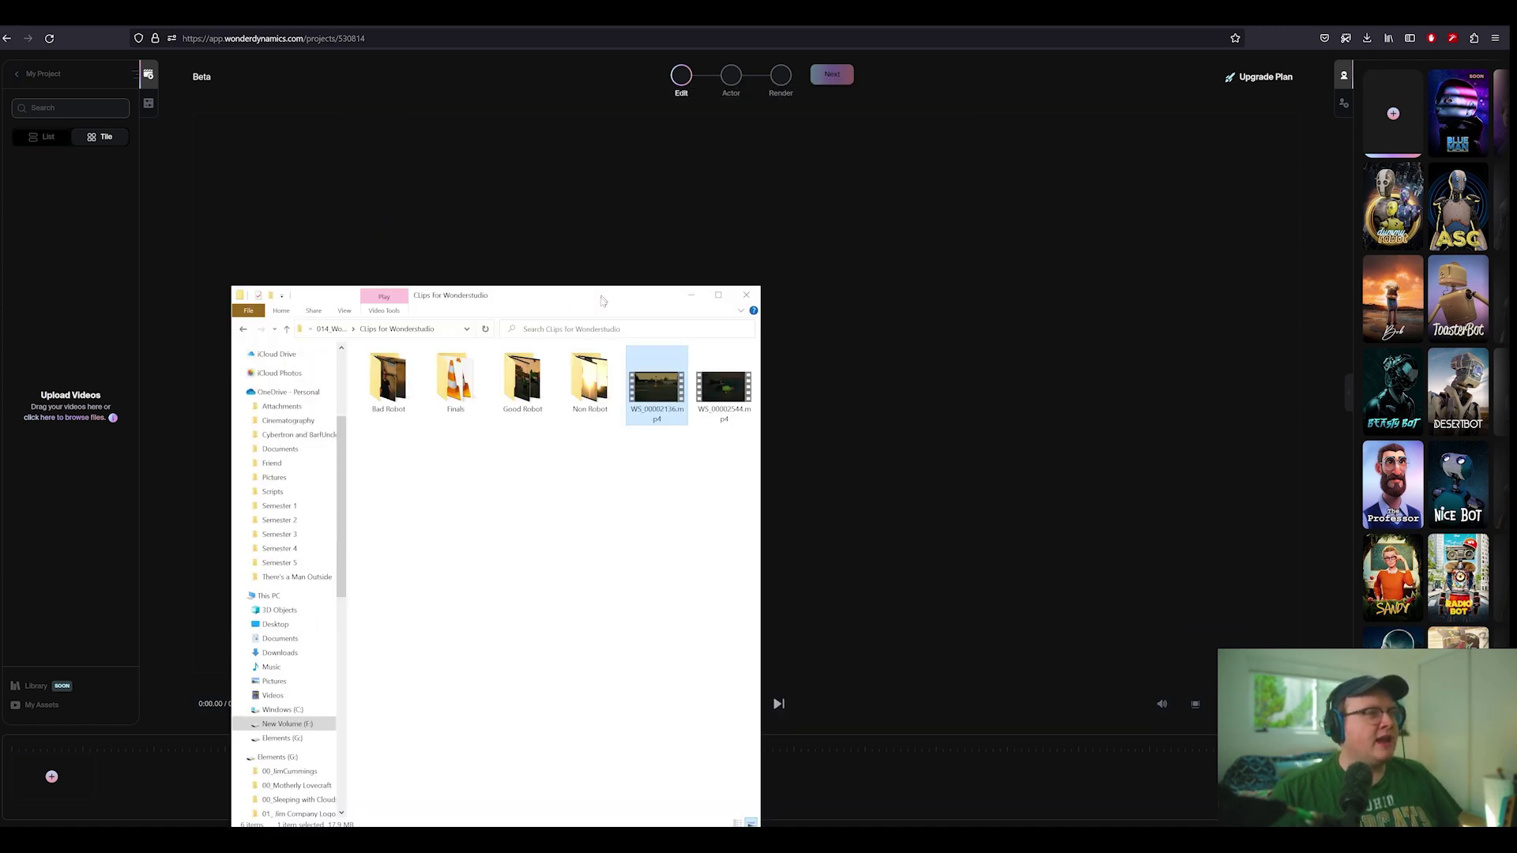
# Preview WS_00001379.mp4 from the Good Robot folder and upload it into the project.
pyautogui.moveTo(802, 95); pyautogui.dragTo(603, 309)
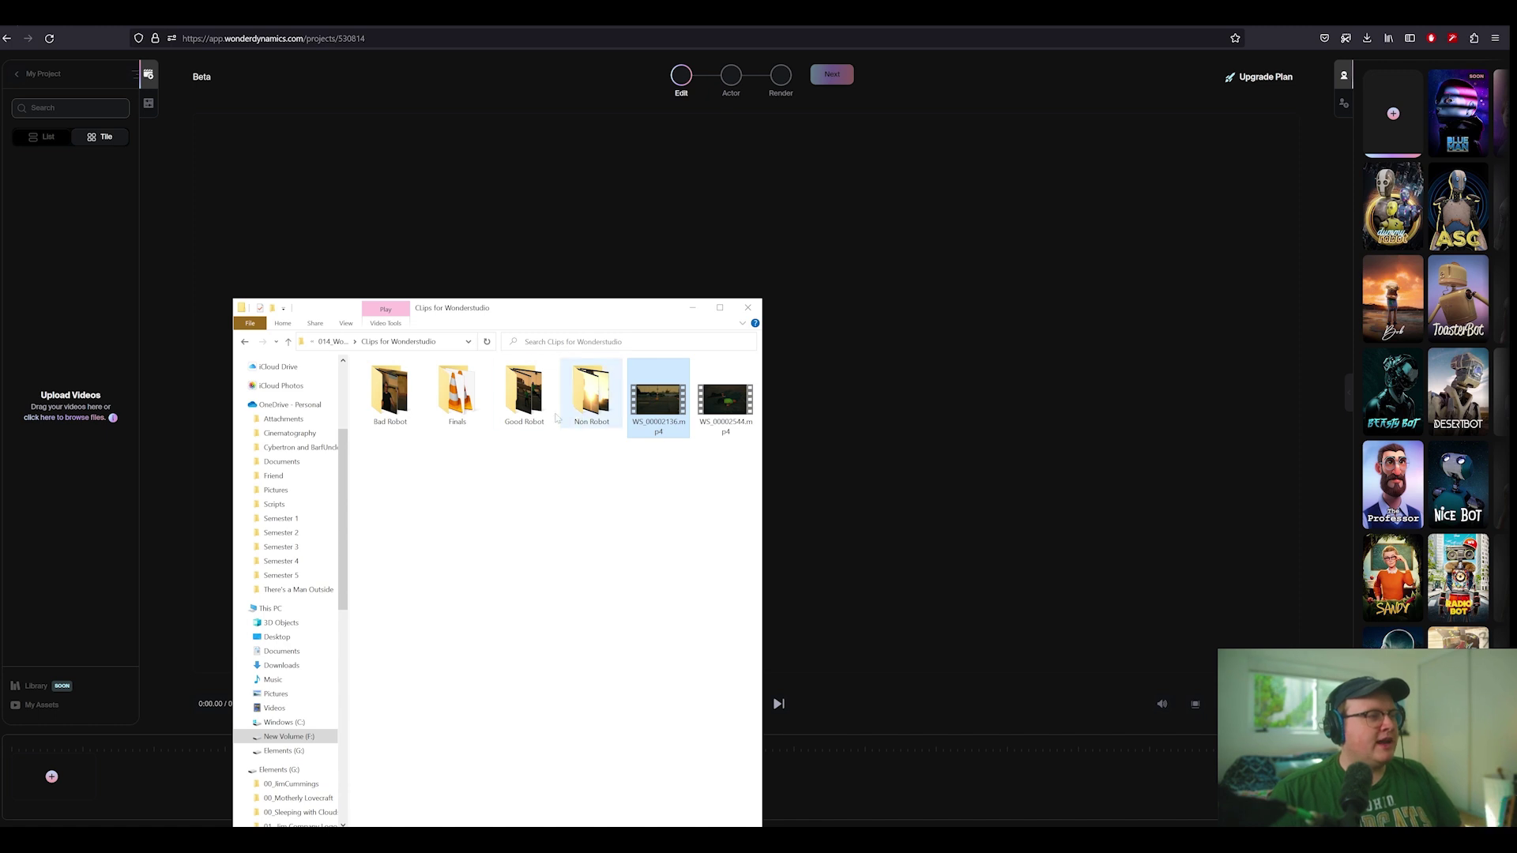
pyautogui.doubleClick(537, 408)
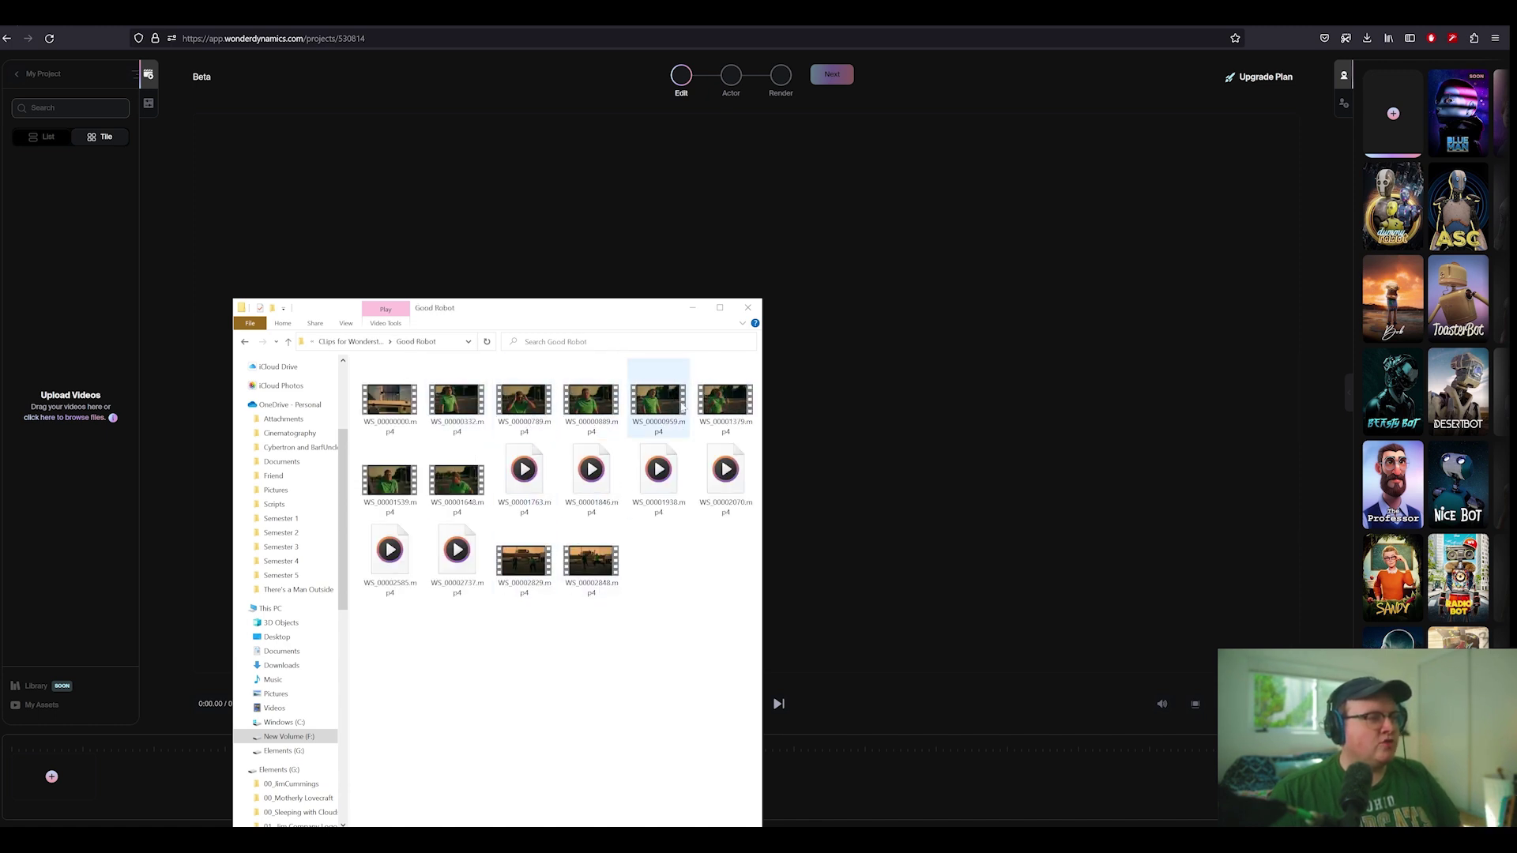
pyautogui.doubleClick(727, 403)
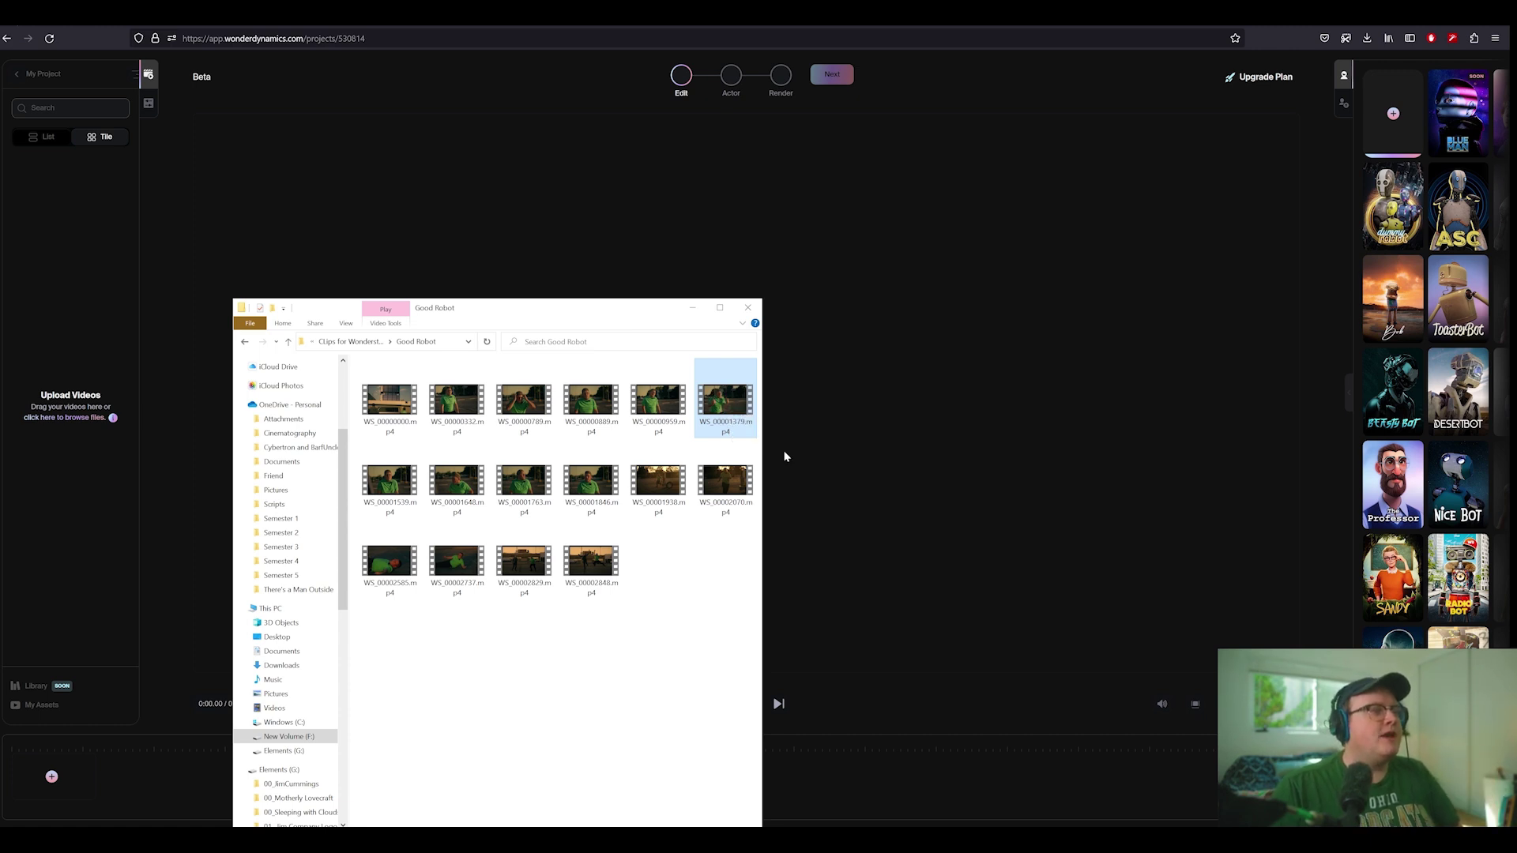
pyautogui.moveTo(713, 399)
pyautogui.mouseDown()
pyautogui.moveTo(1058, 304)
pyautogui.moveTo(1000, 334)
pyautogui.mouseUp()
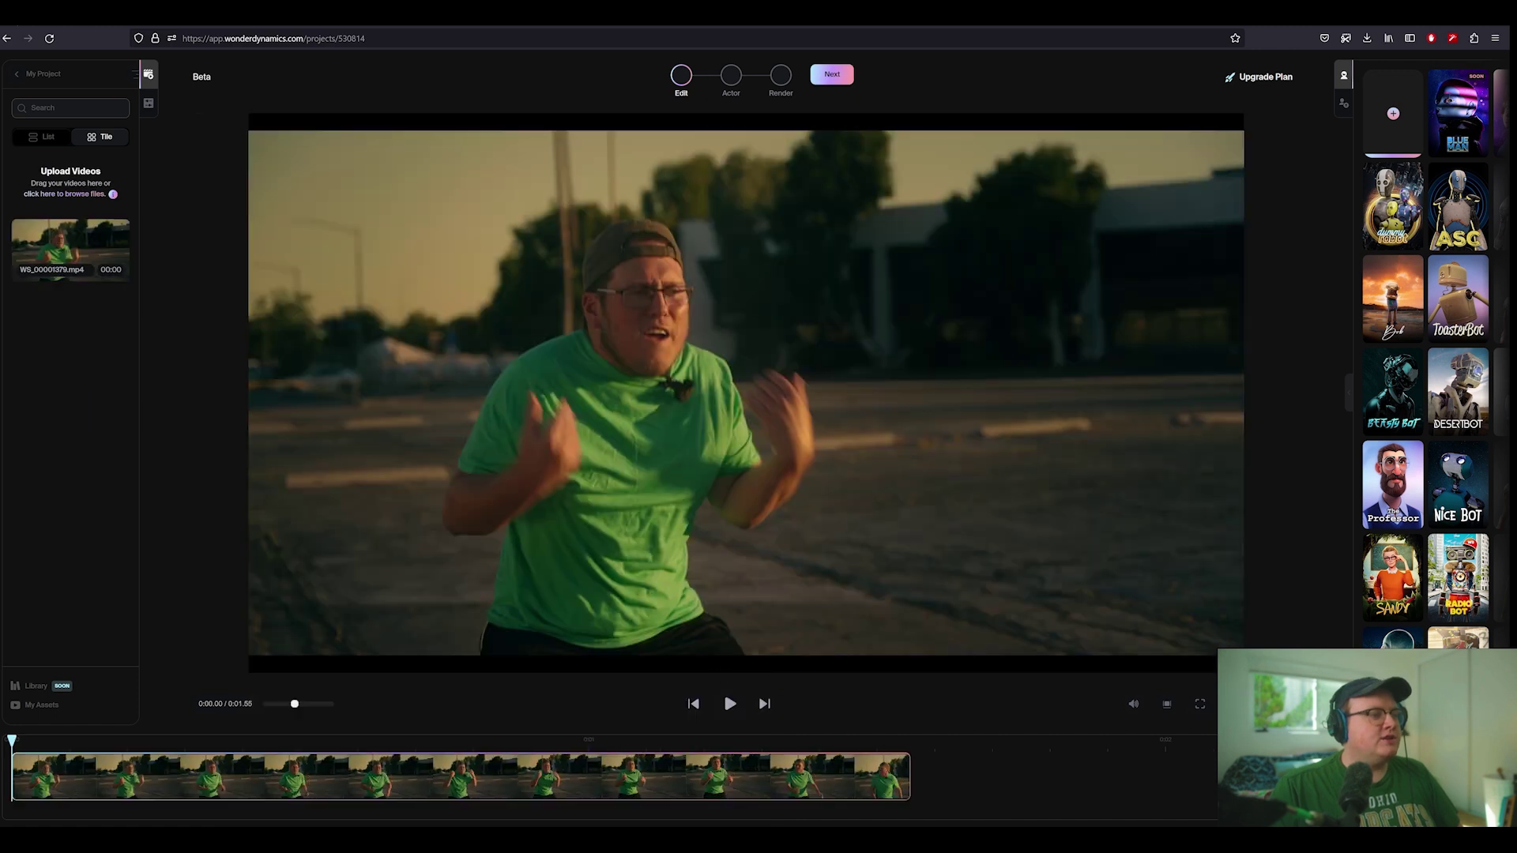
# Scrub and play the uploaded clip, rewind to the start, and advance to the Actor stage.
pyautogui.moveTo(167, 749); pyautogui.dragTo(438, 749)
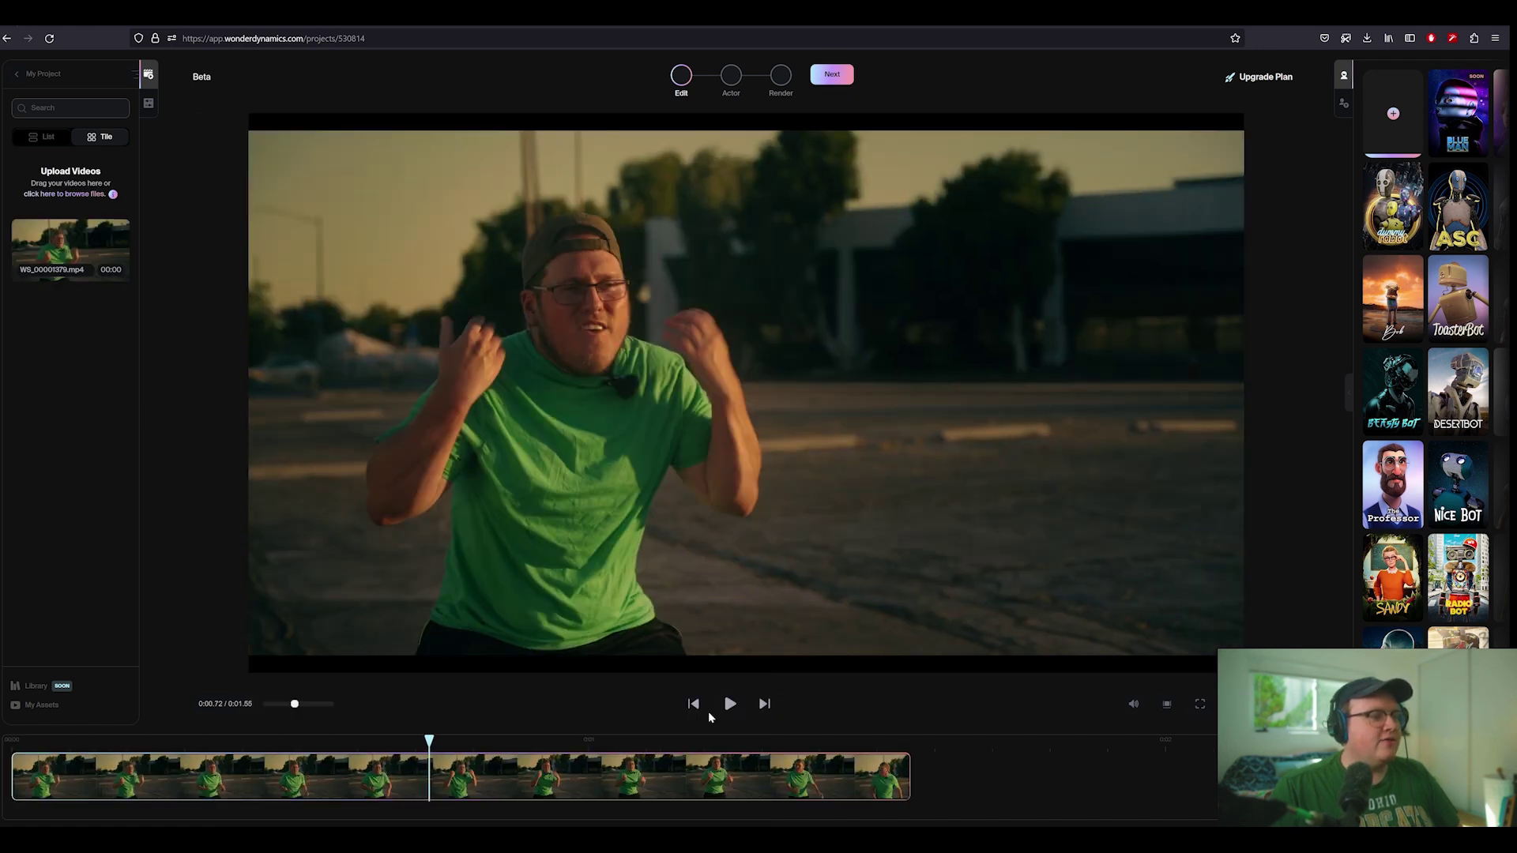
pyautogui.click(730, 704)
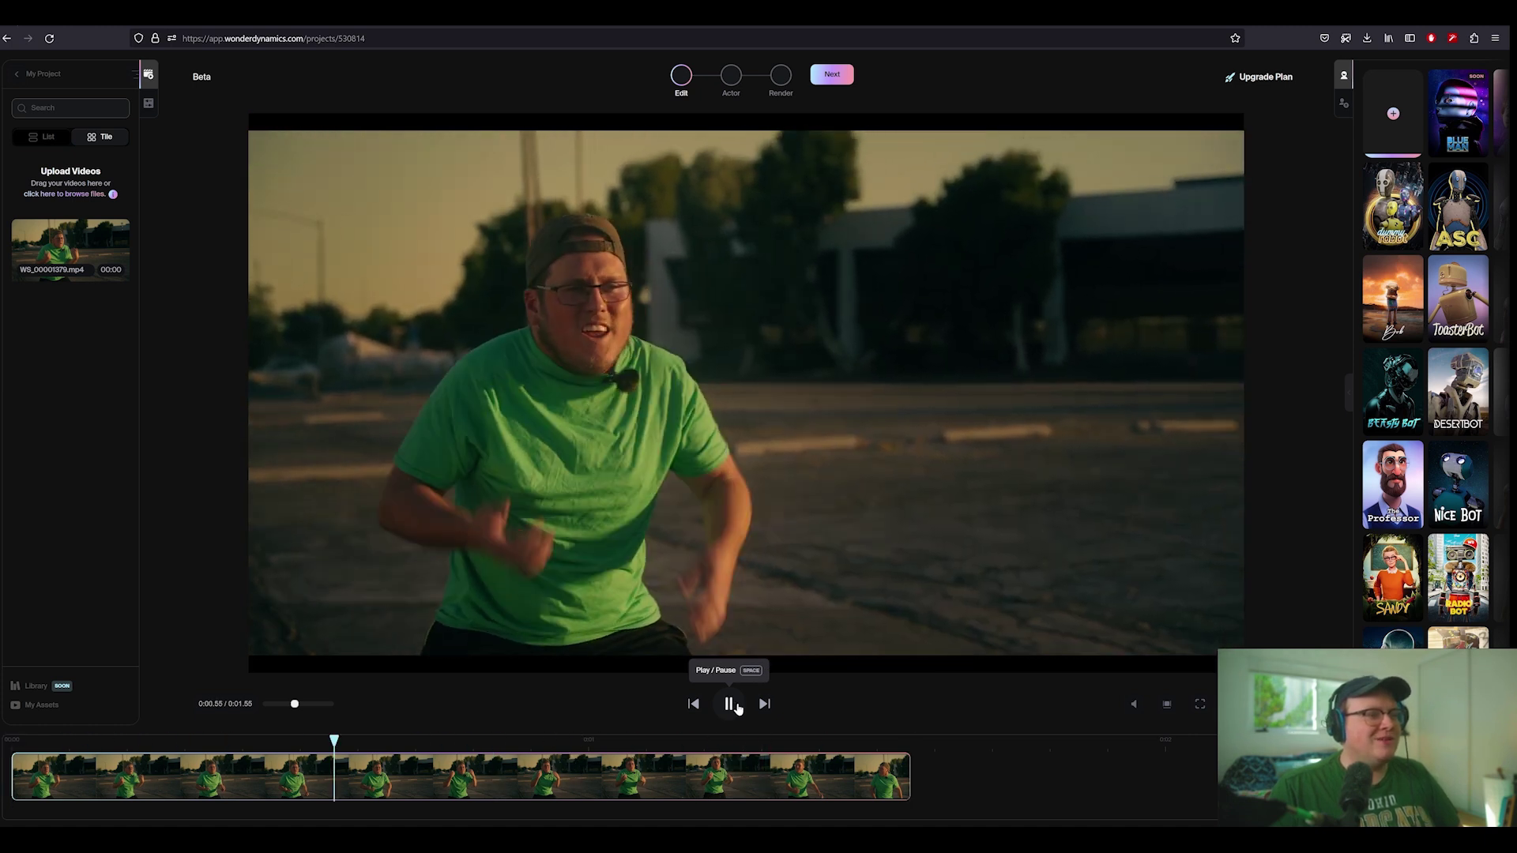
pyautogui.moveTo(683, 741); pyautogui.dragTo(164, 724)
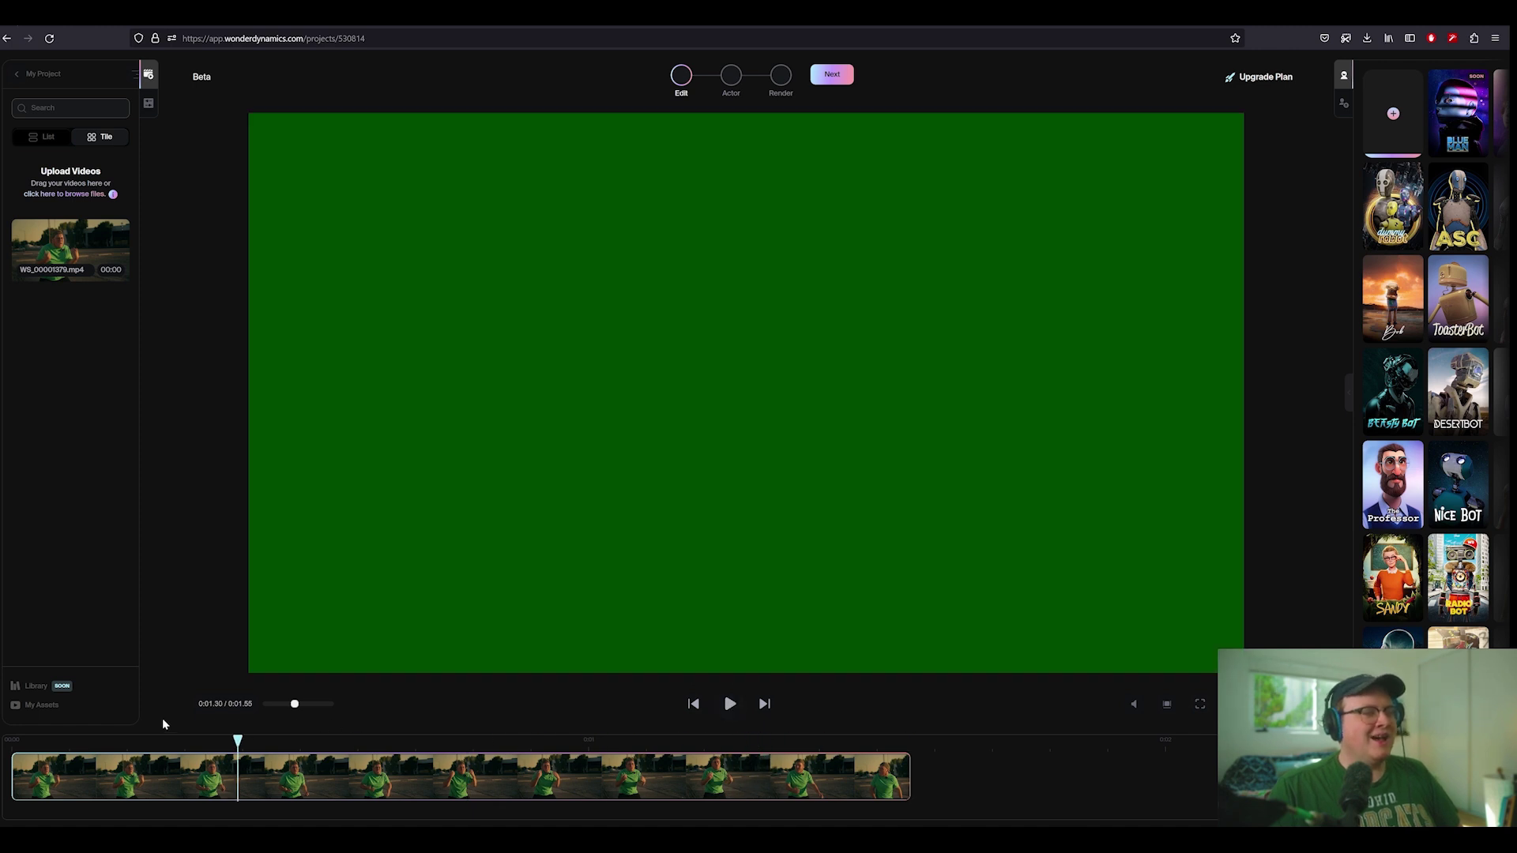
pyautogui.click(155, 742)
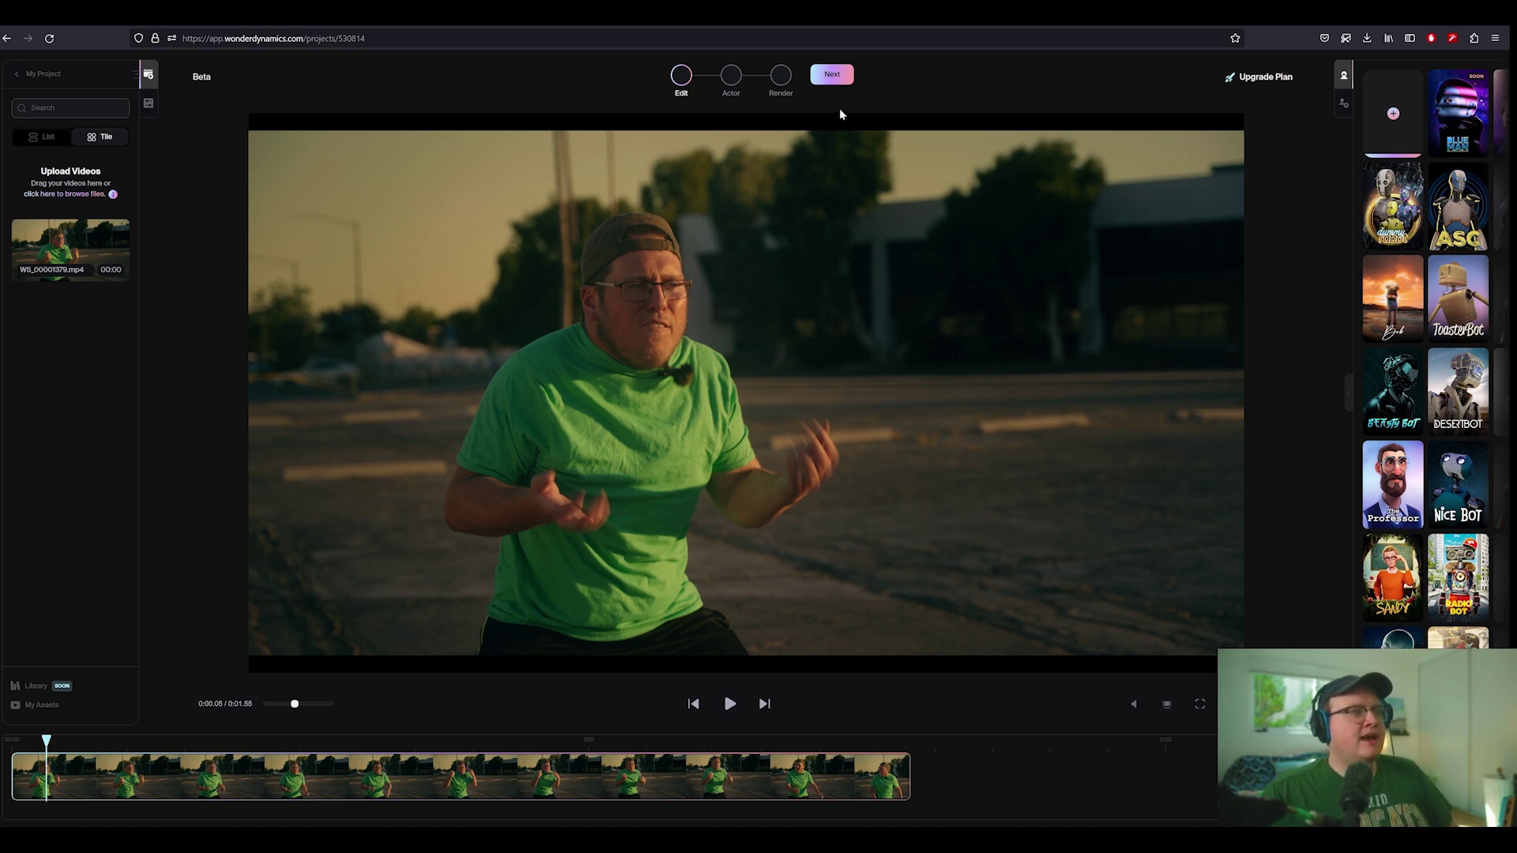
pyautogui.click(832, 75)
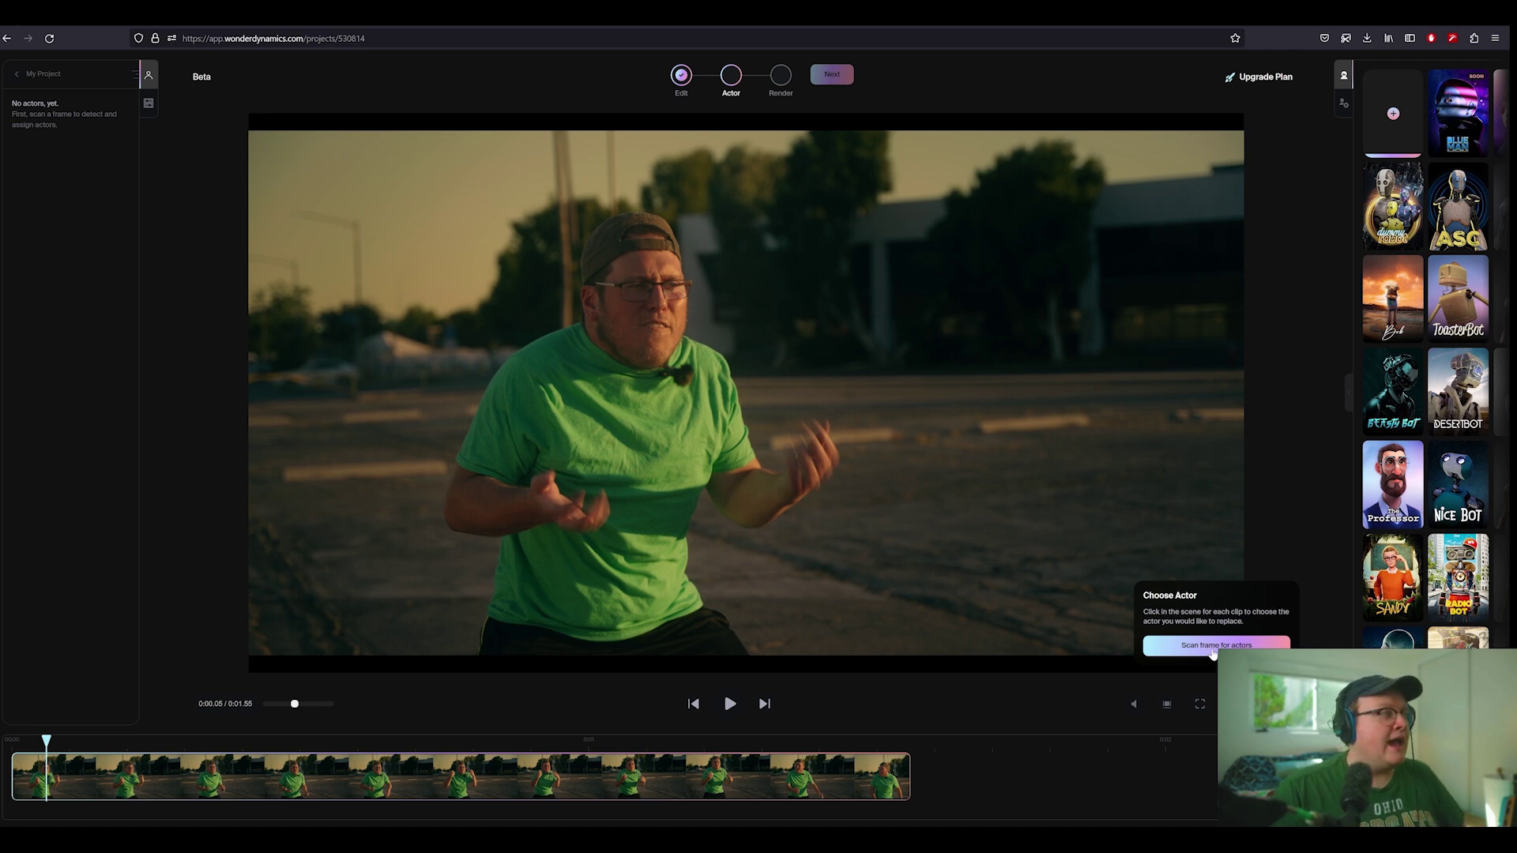
# Scan the frame, assign DesertBot to the detected actor, and proceed to render settings.
pyautogui.click(1213, 651)
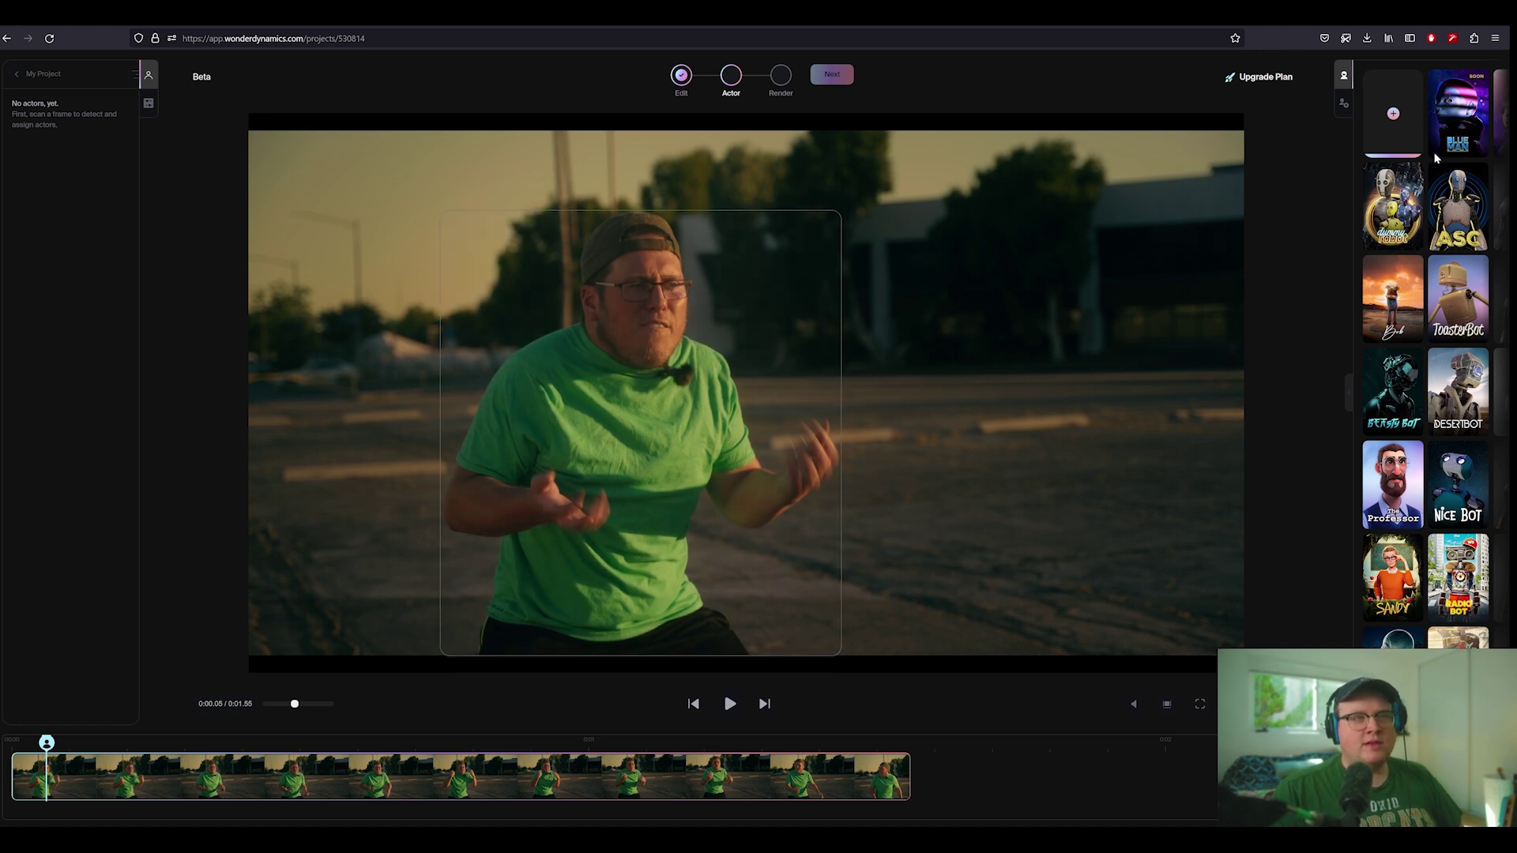
pyautogui.click(1341, 101)
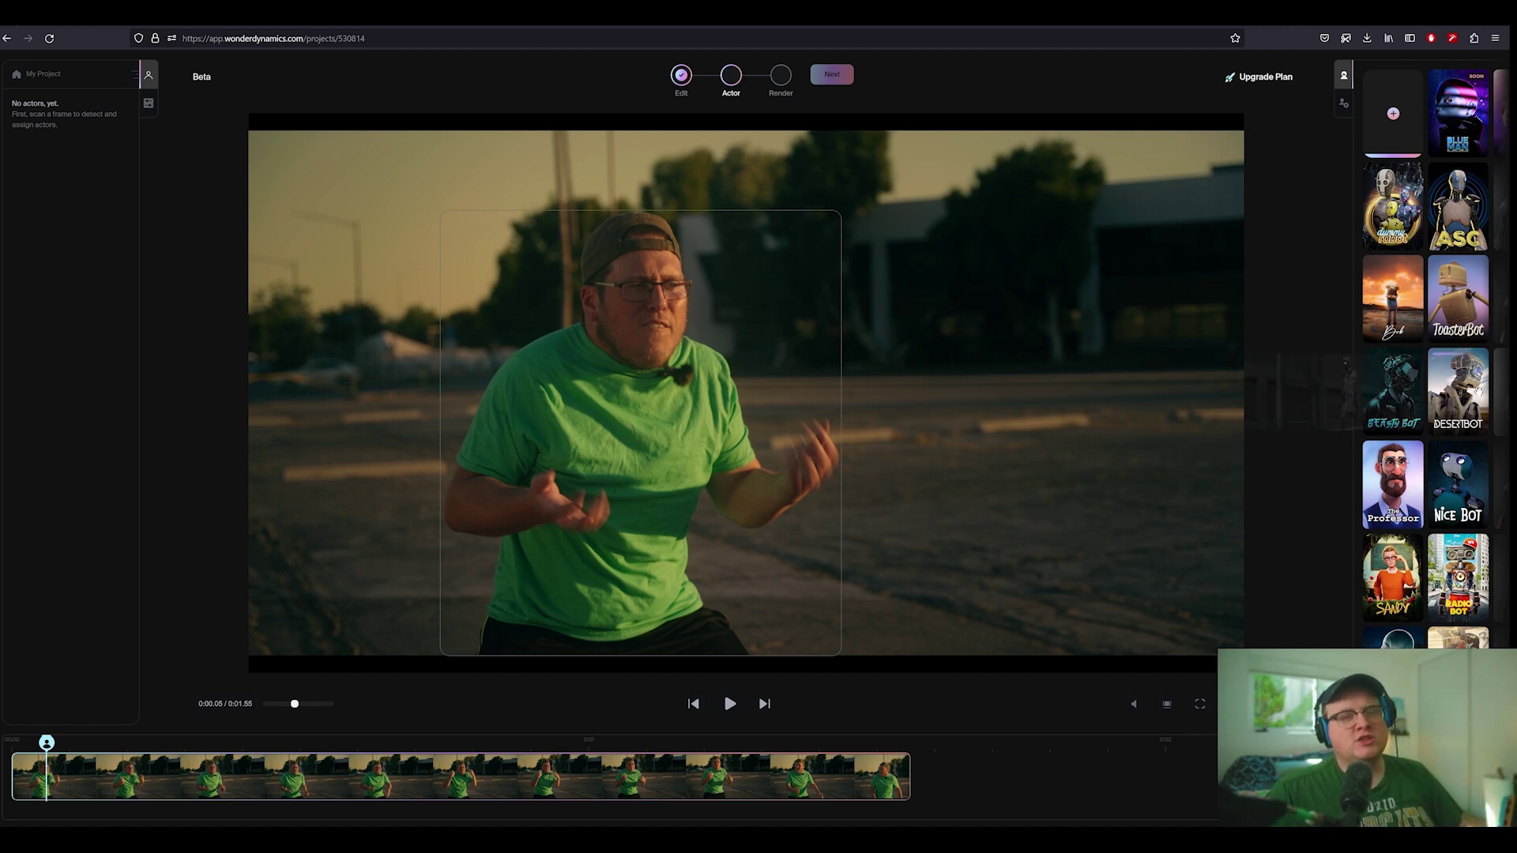
pyautogui.moveTo(1459, 391)
pyautogui.mouseDown()
pyautogui.moveTo(578, 382)
pyautogui.moveTo(600, 383)
pyautogui.mouseUp()
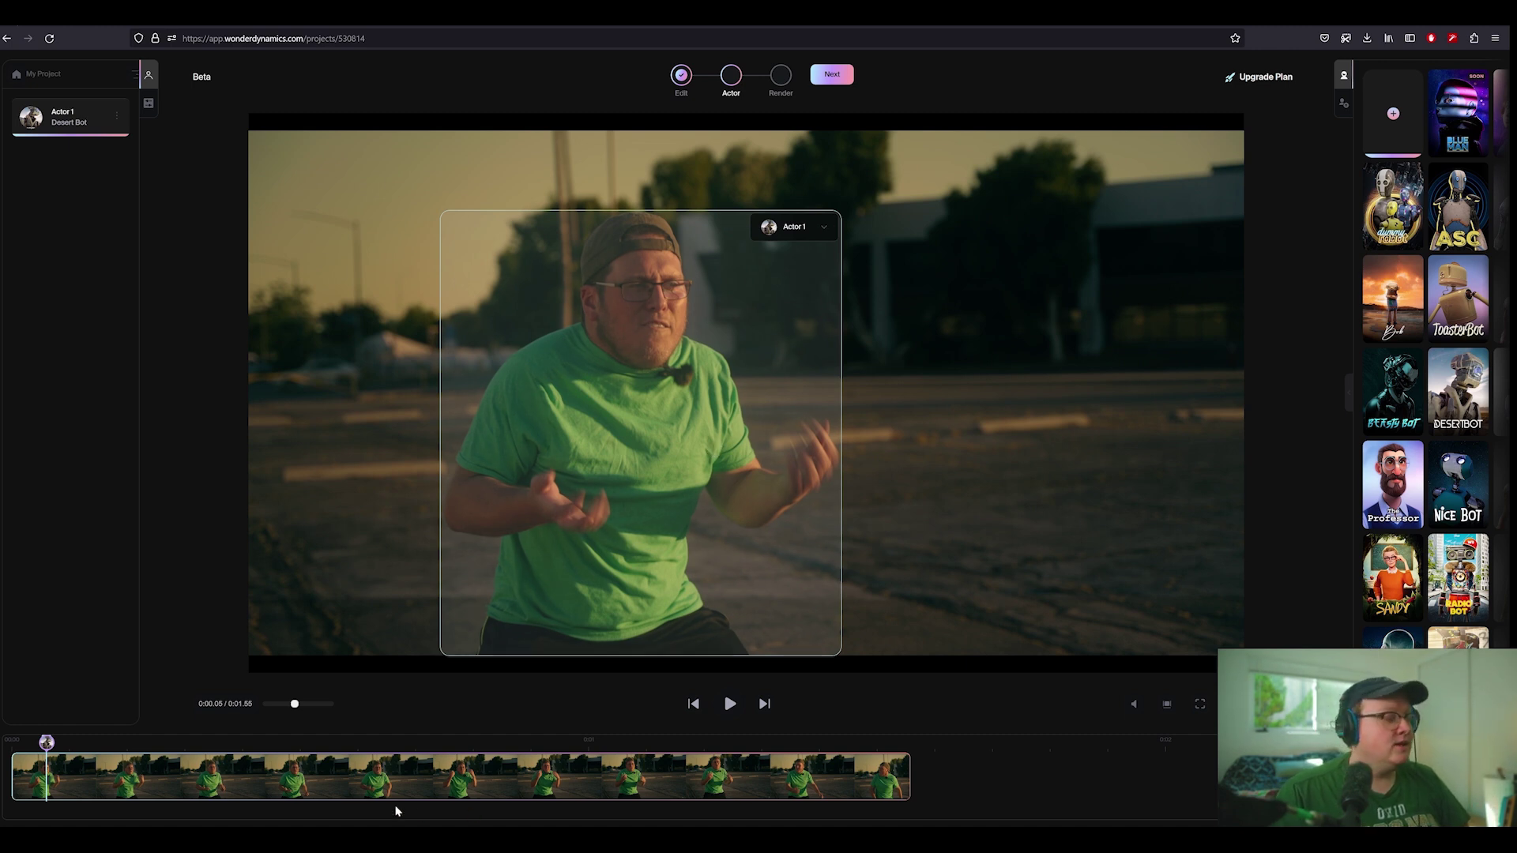
pyautogui.click(832, 75)
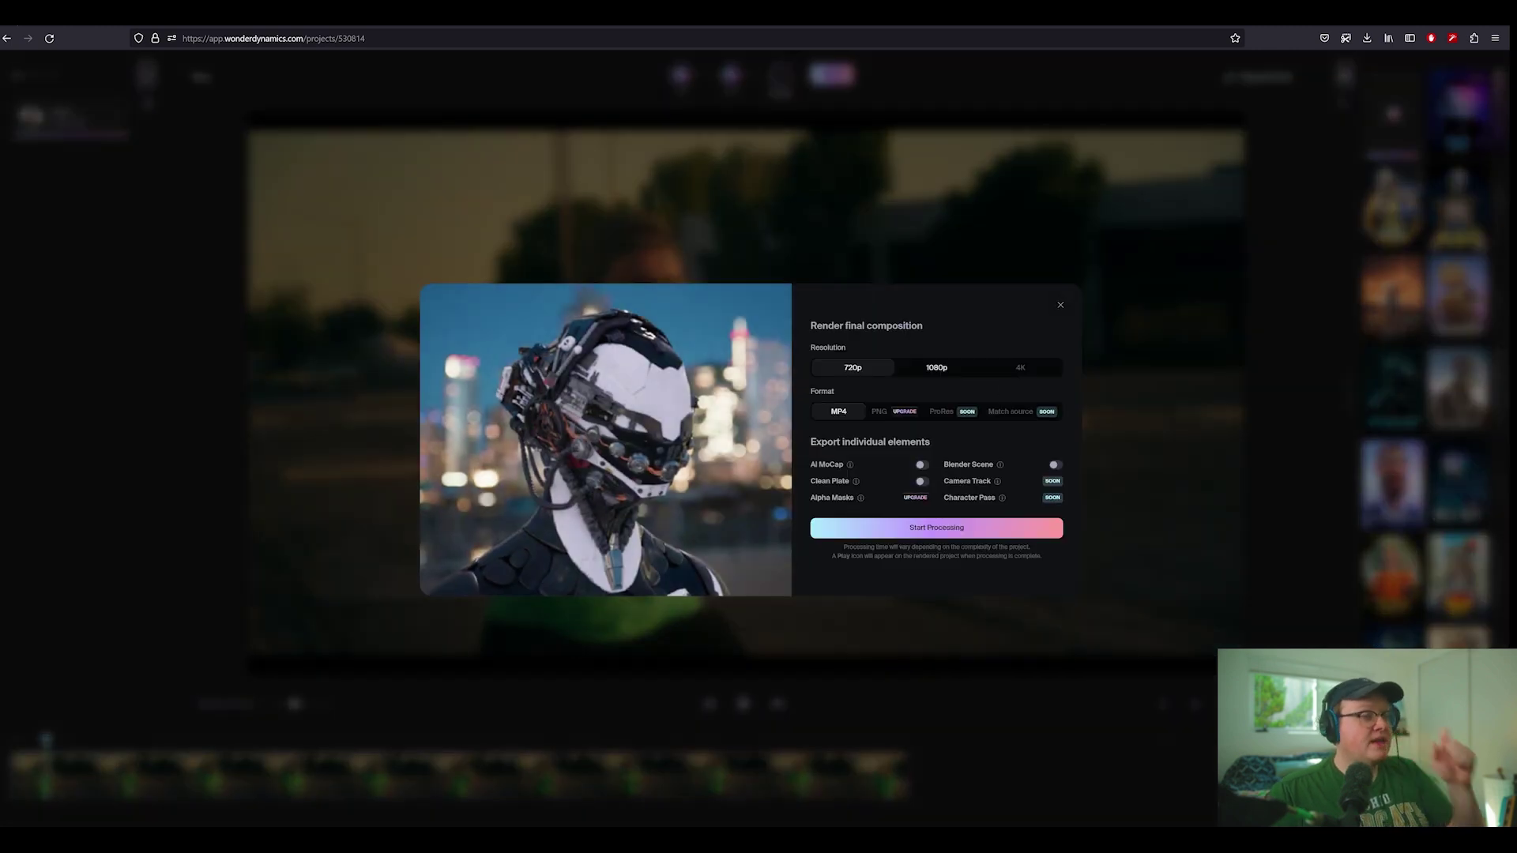
# Start processing at 1080p MP4 with Clean Plate and Blender Scene exports enabled.
pyautogui.click(948, 373)
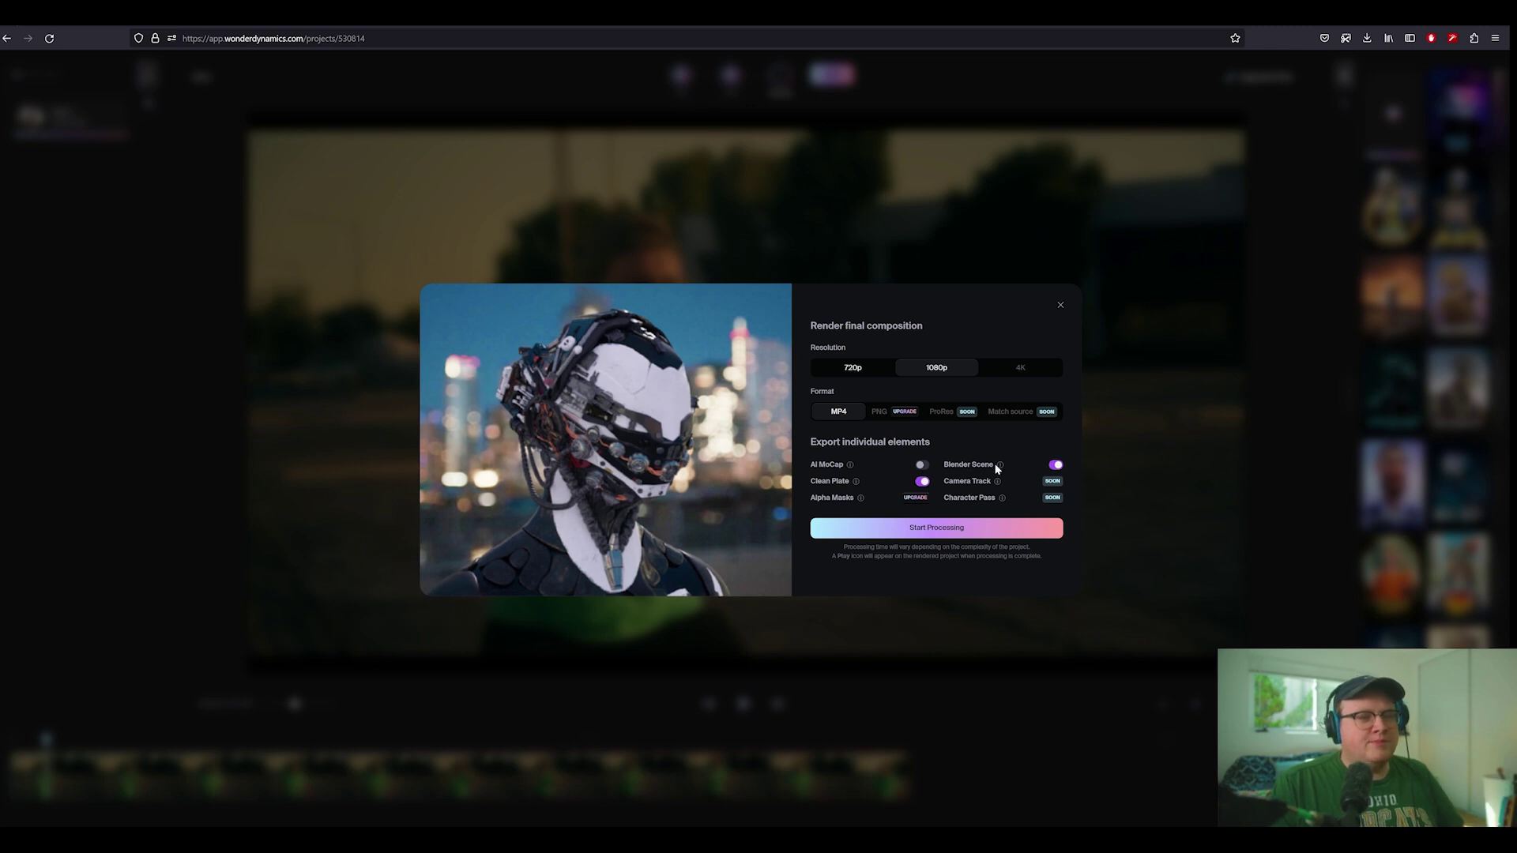
pyautogui.click(1037, 535)
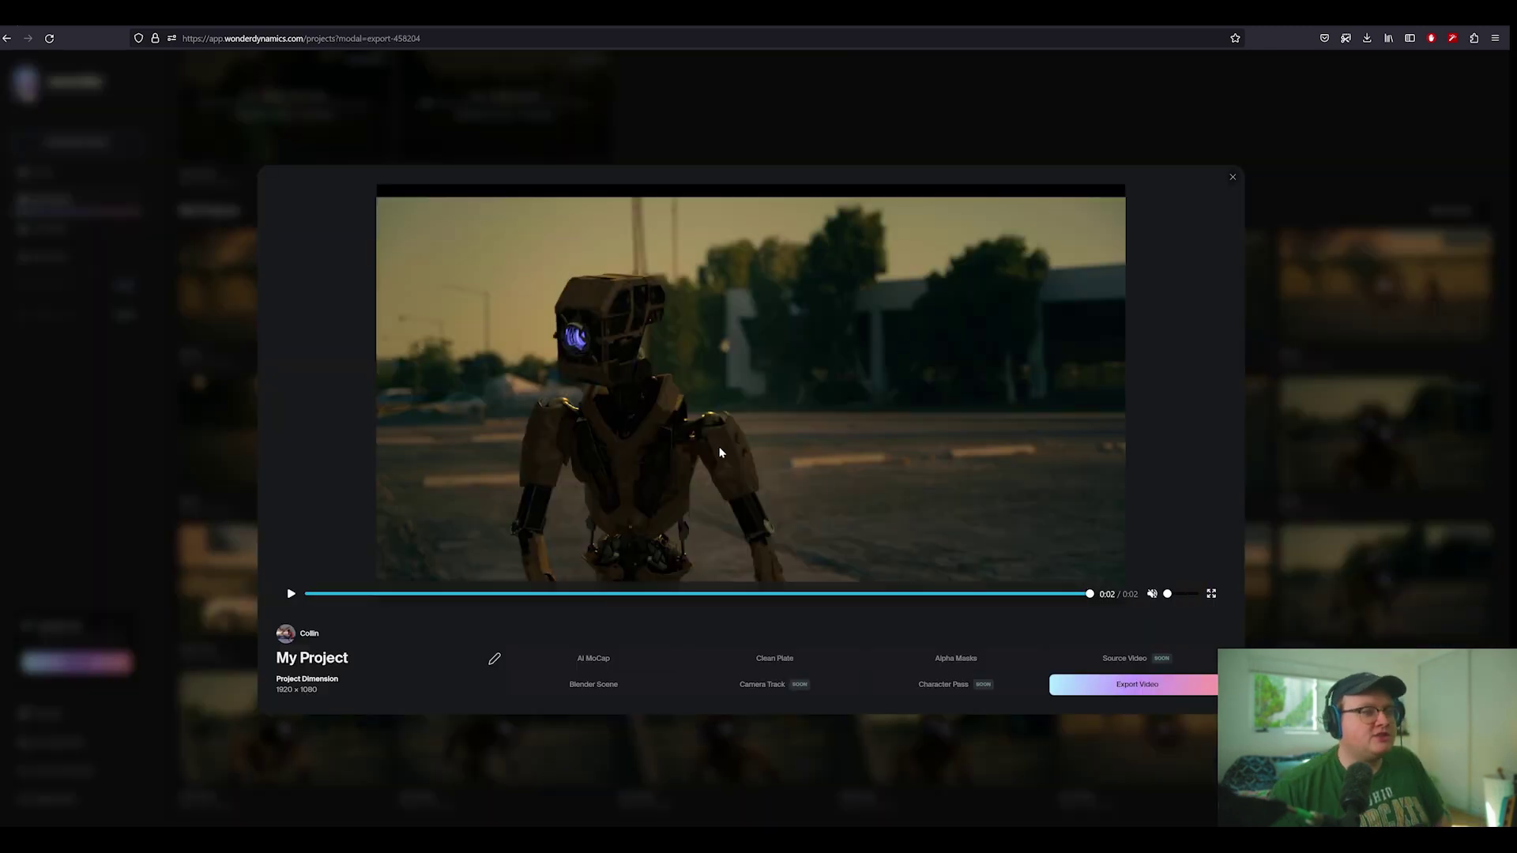
# Replay the finished robot clip, cancel its video export, and close the preview.
pyautogui.click(719, 452)
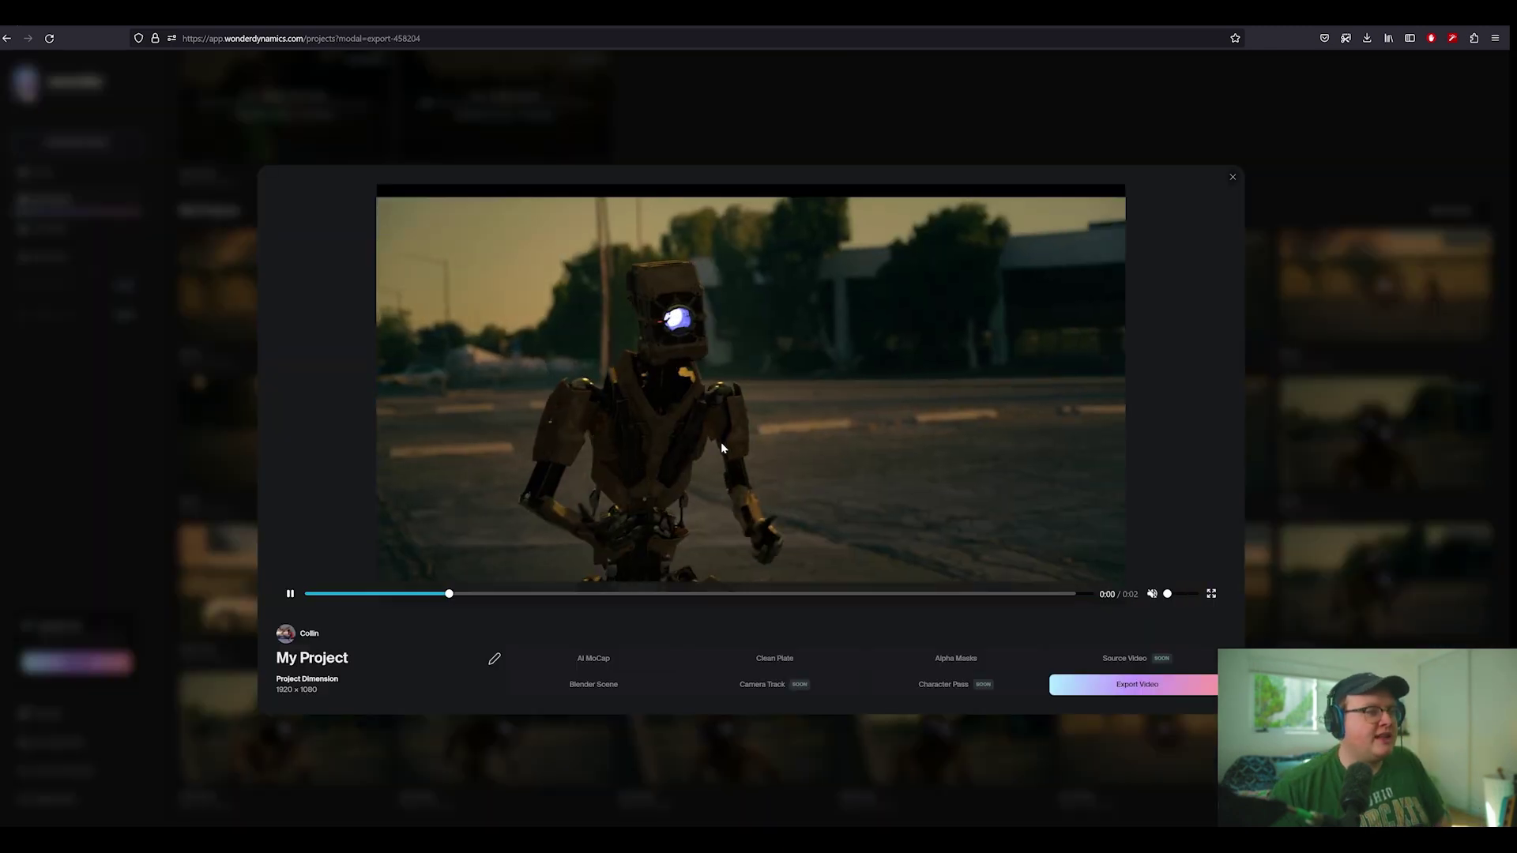
pyautogui.click(734, 455)
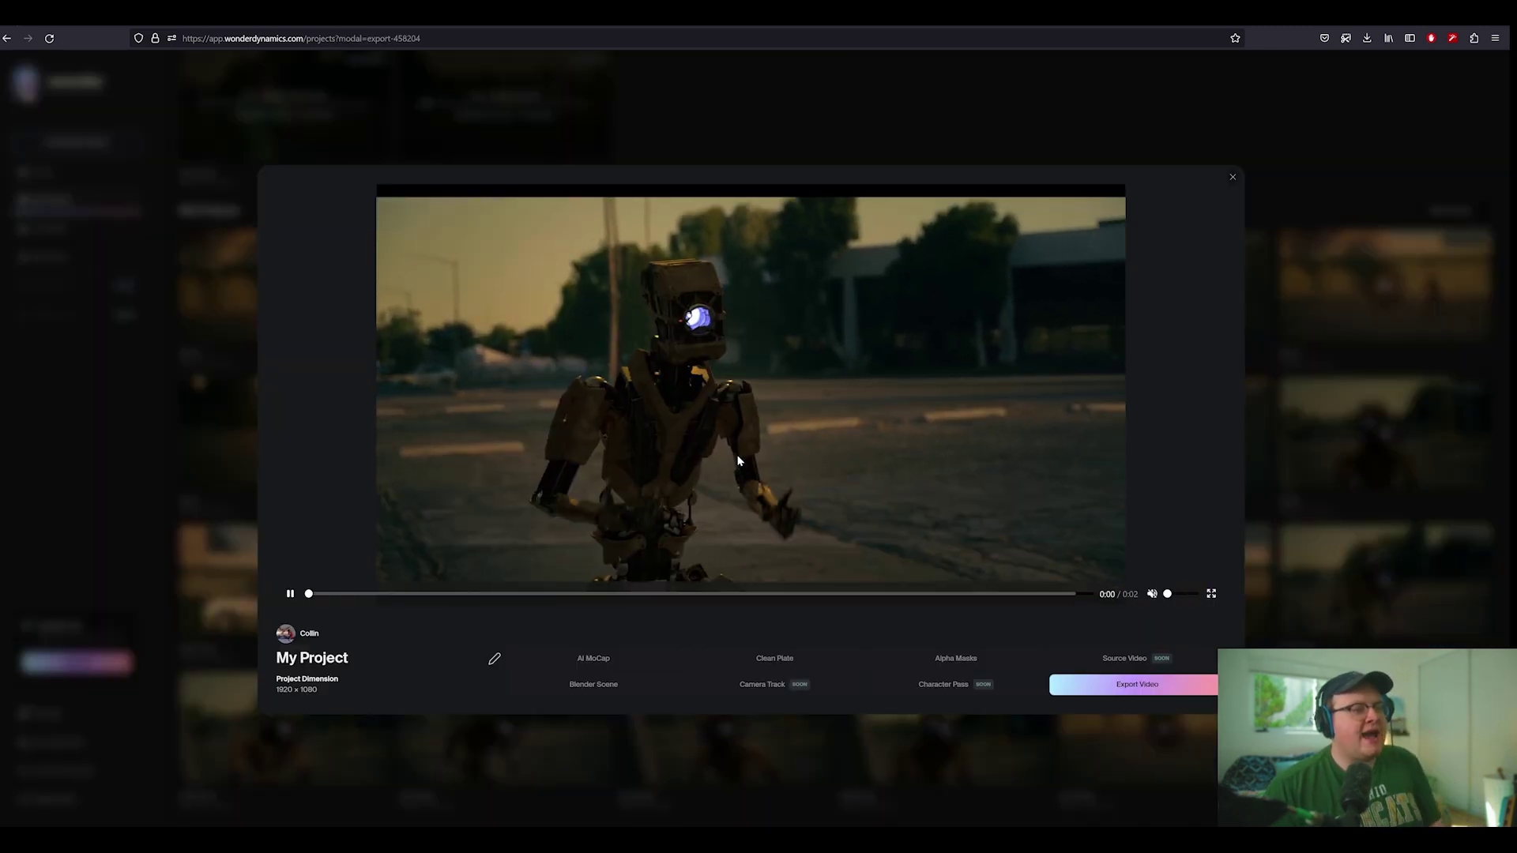
pyautogui.click(736, 459)
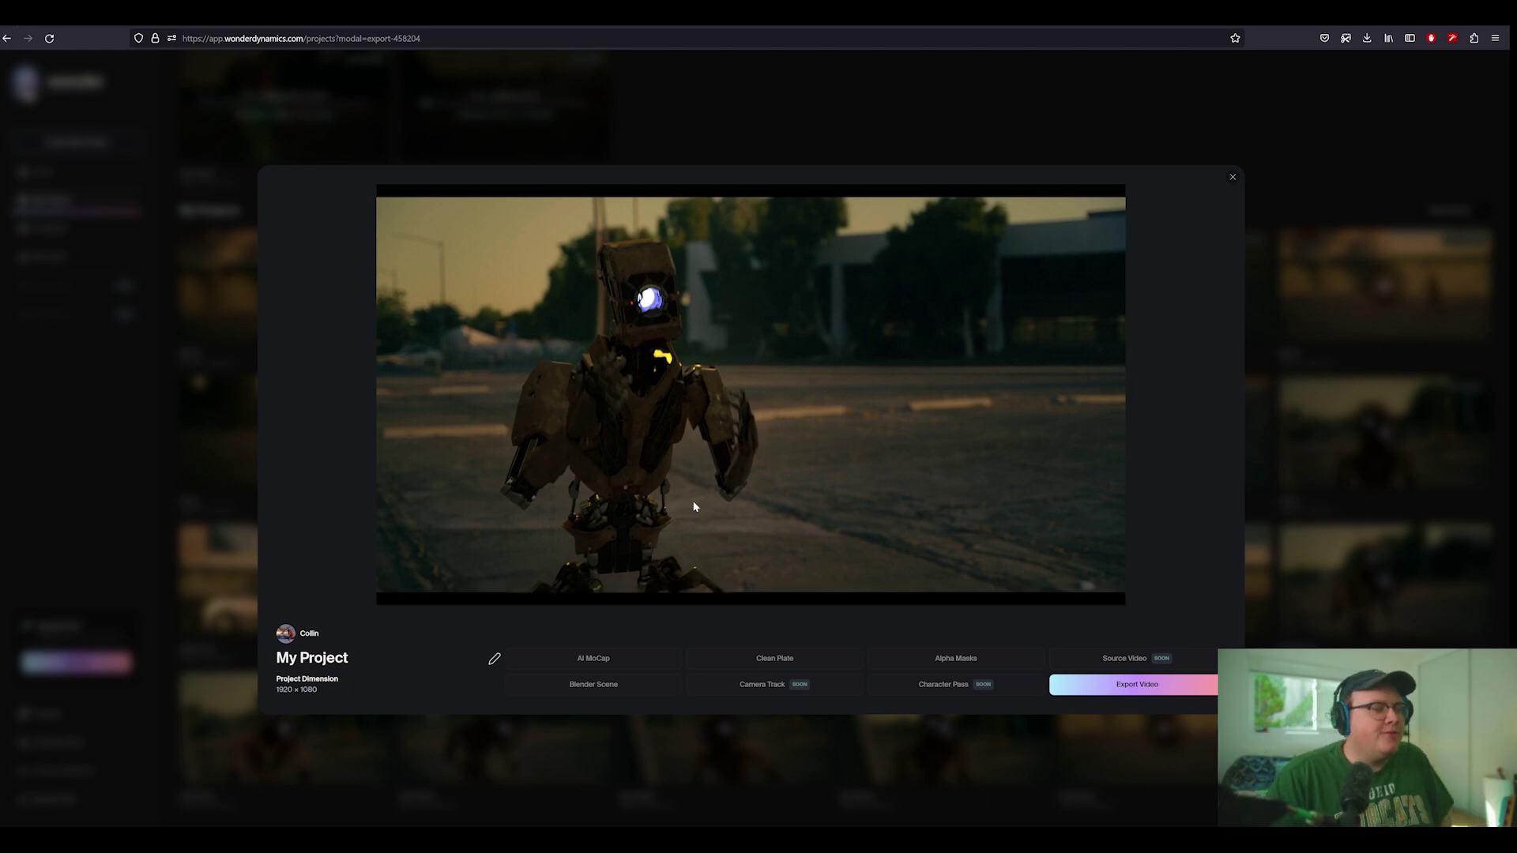
pyautogui.click(1141, 687)
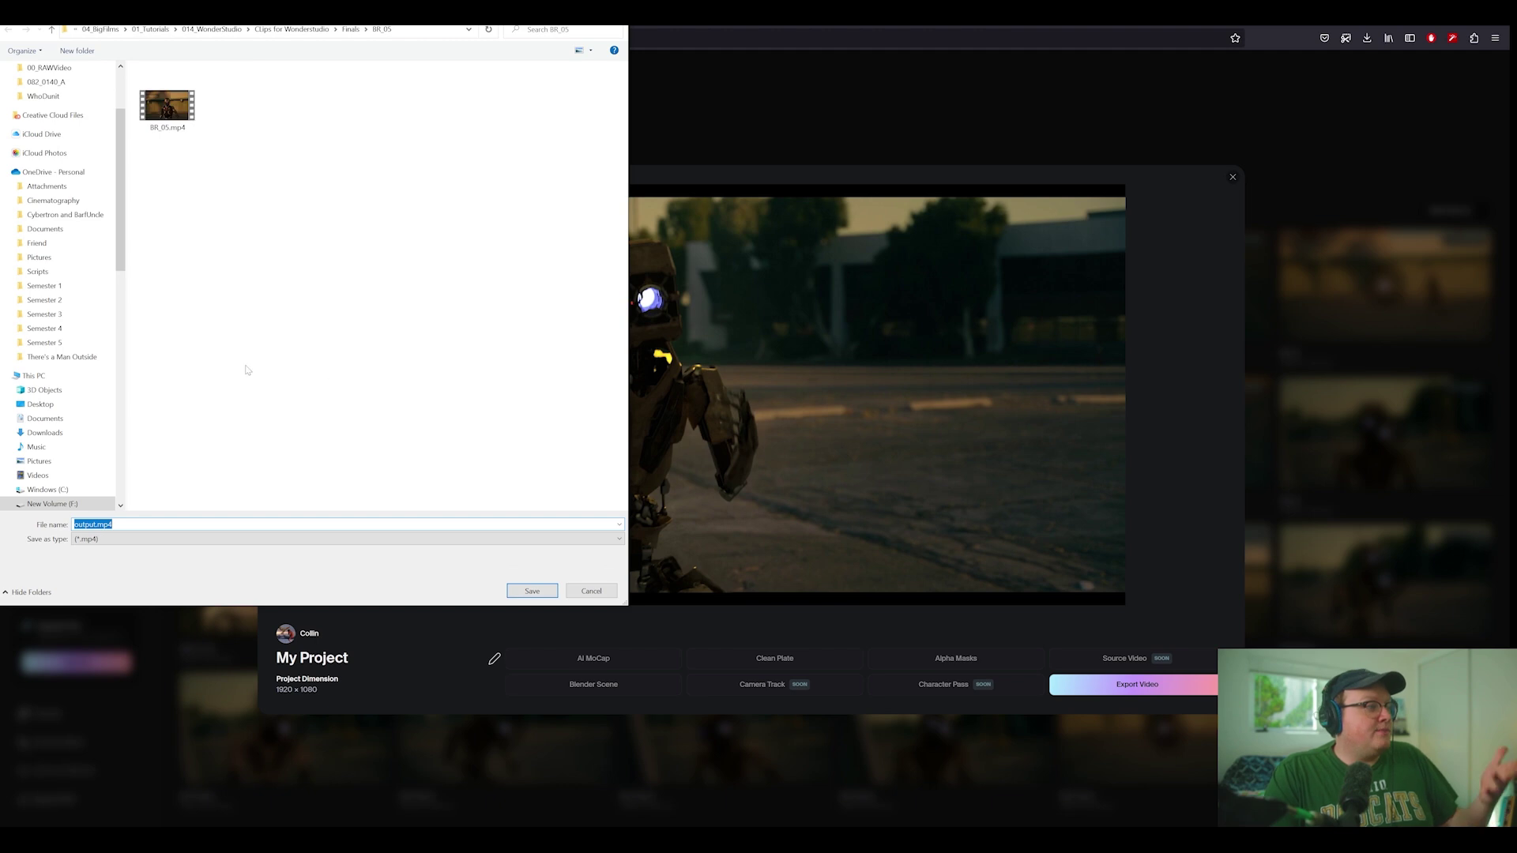
pyautogui.click(591, 589)
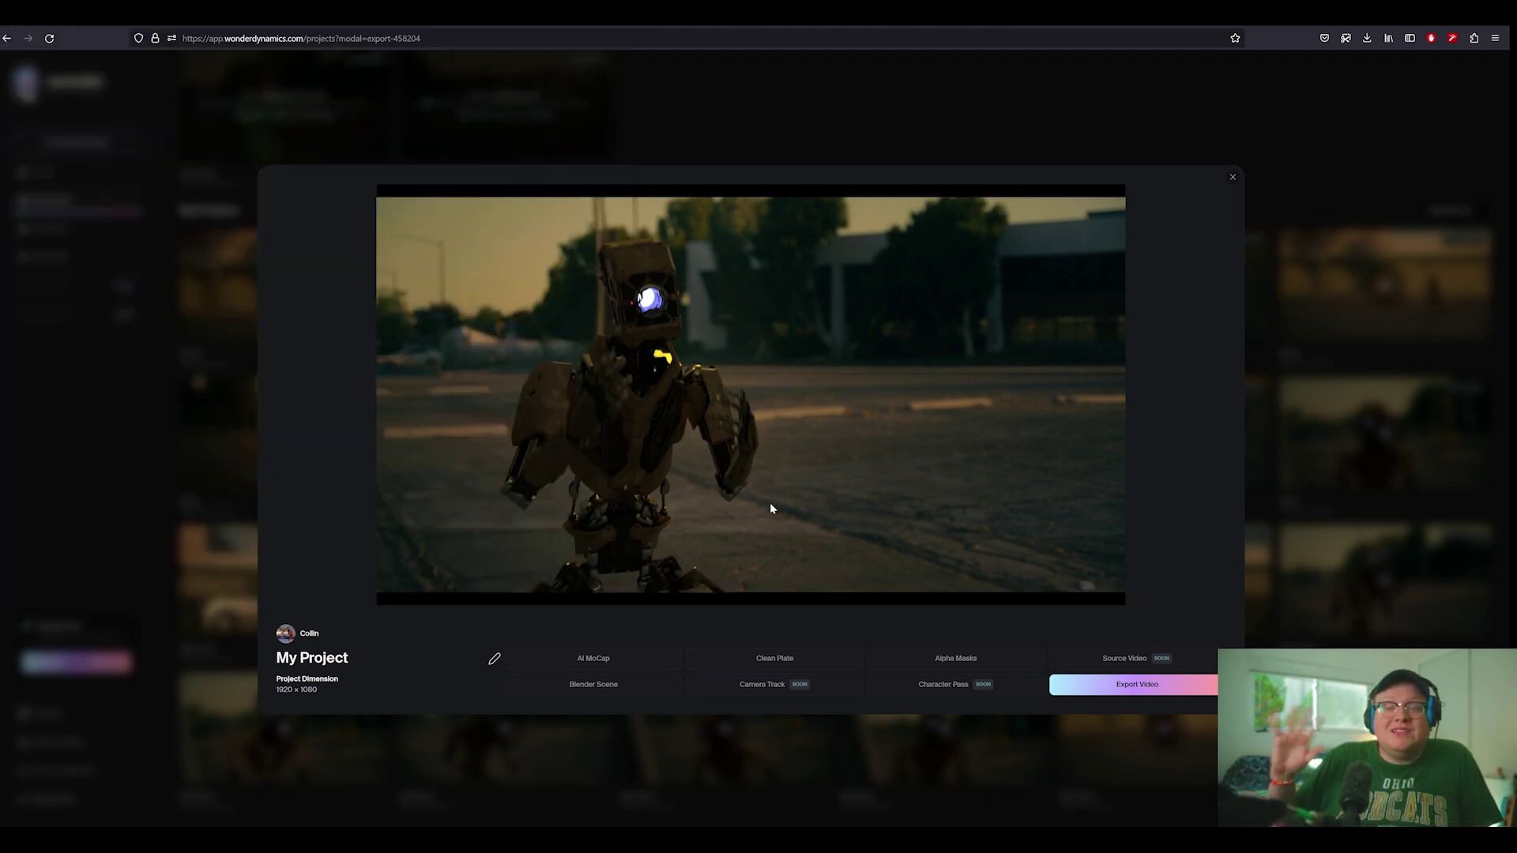
pyautogui.click(1231, 177)
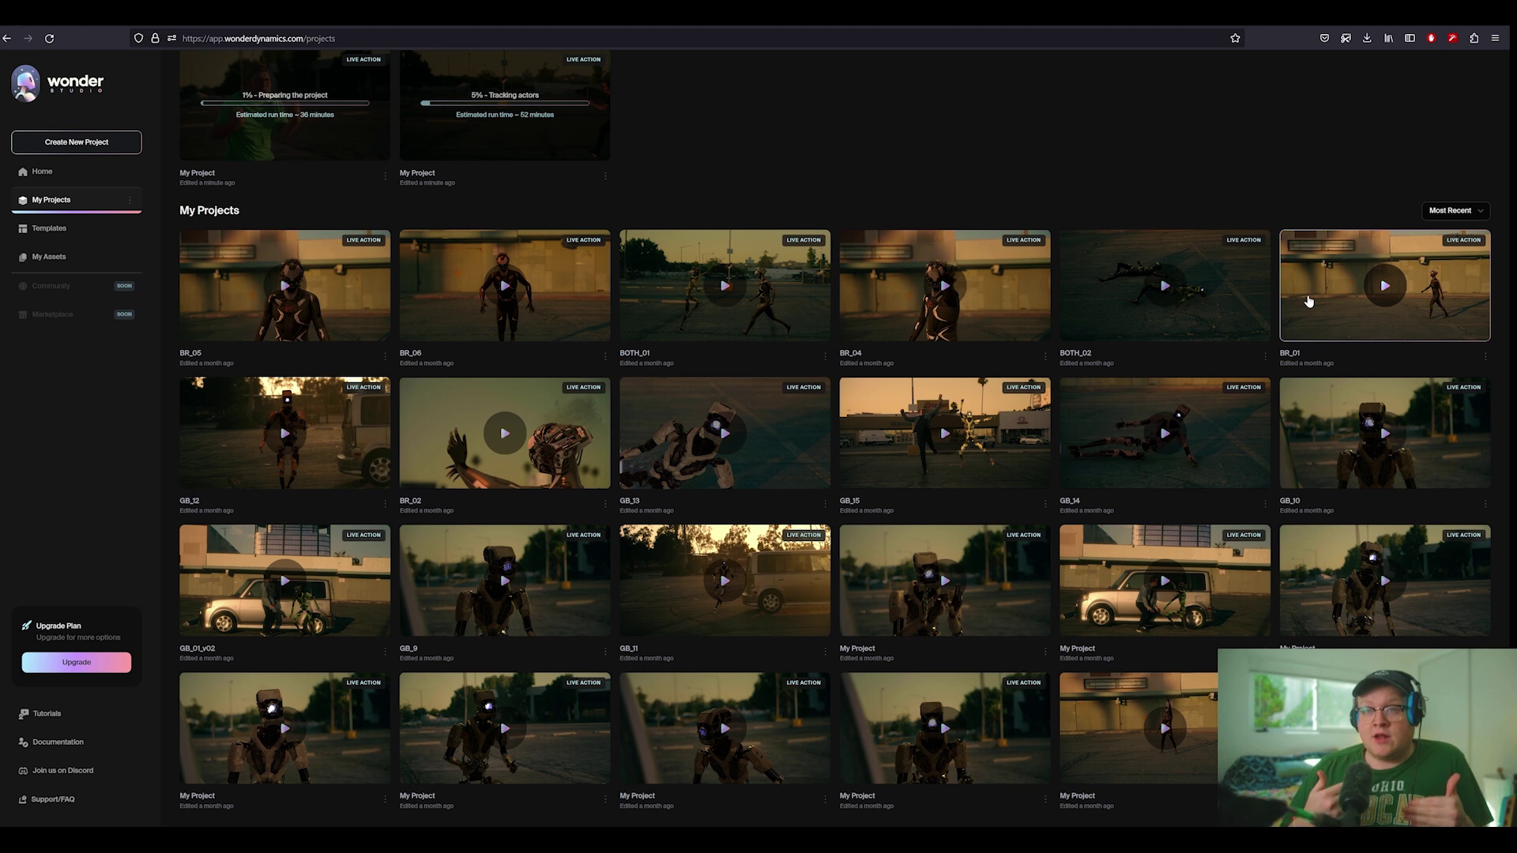
pyautogui.click(944, 581)
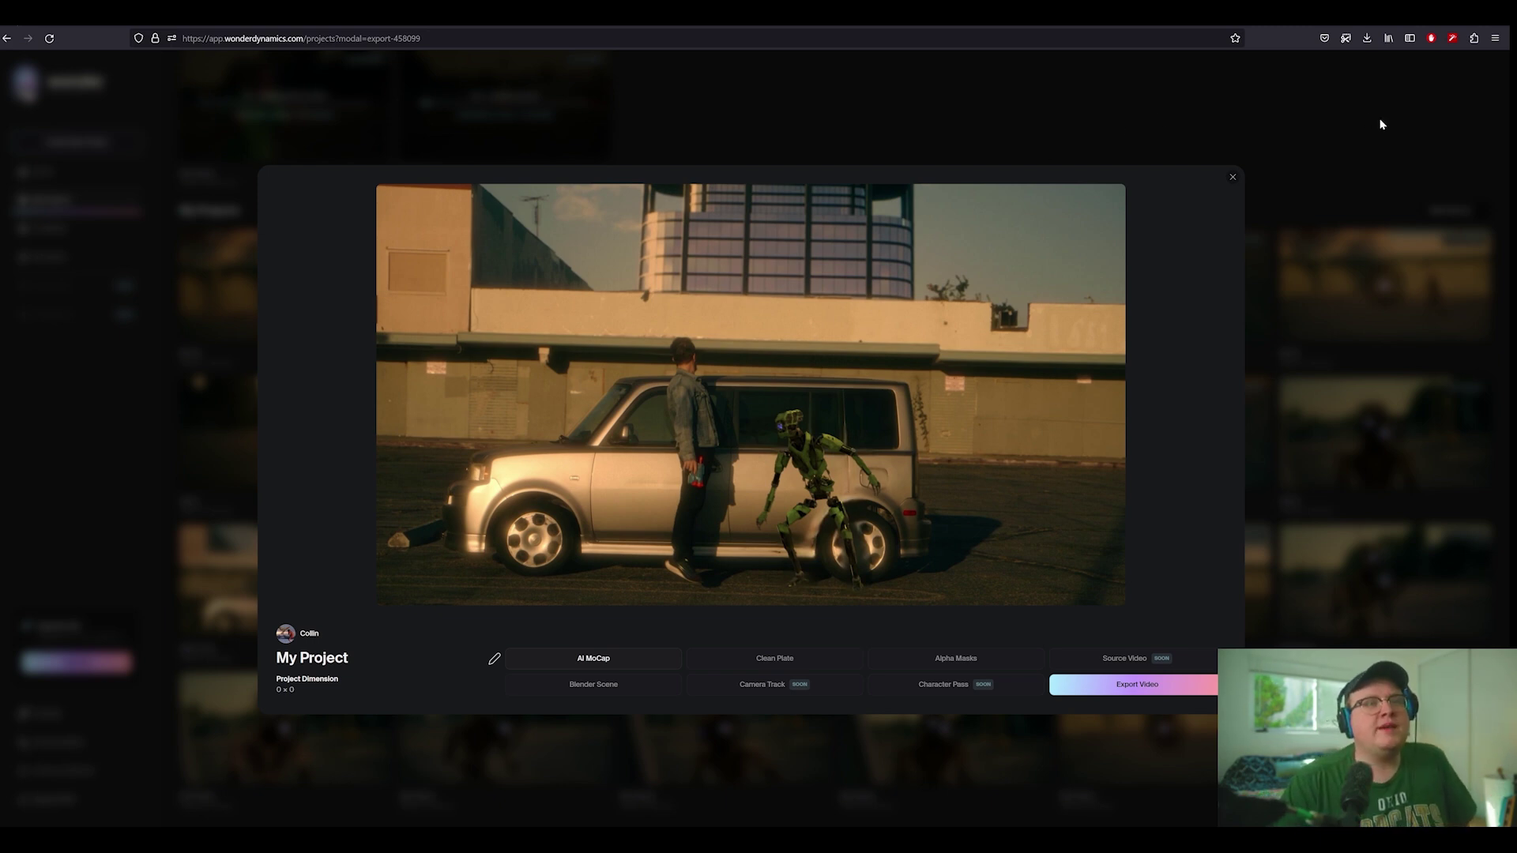
pyautogui.click(1233, 177)
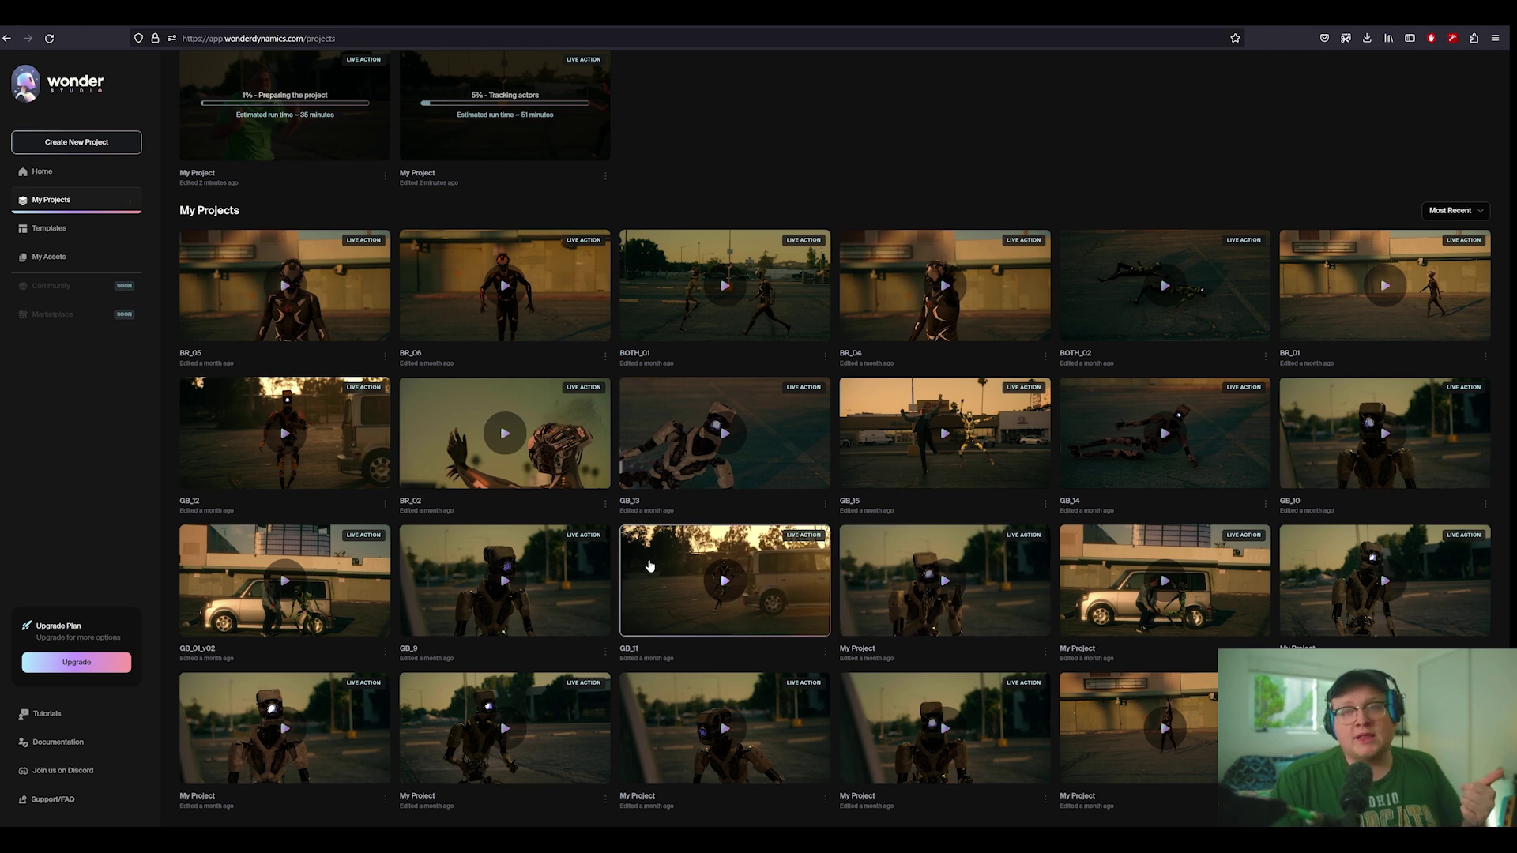
pyautogui.click(905, 467)
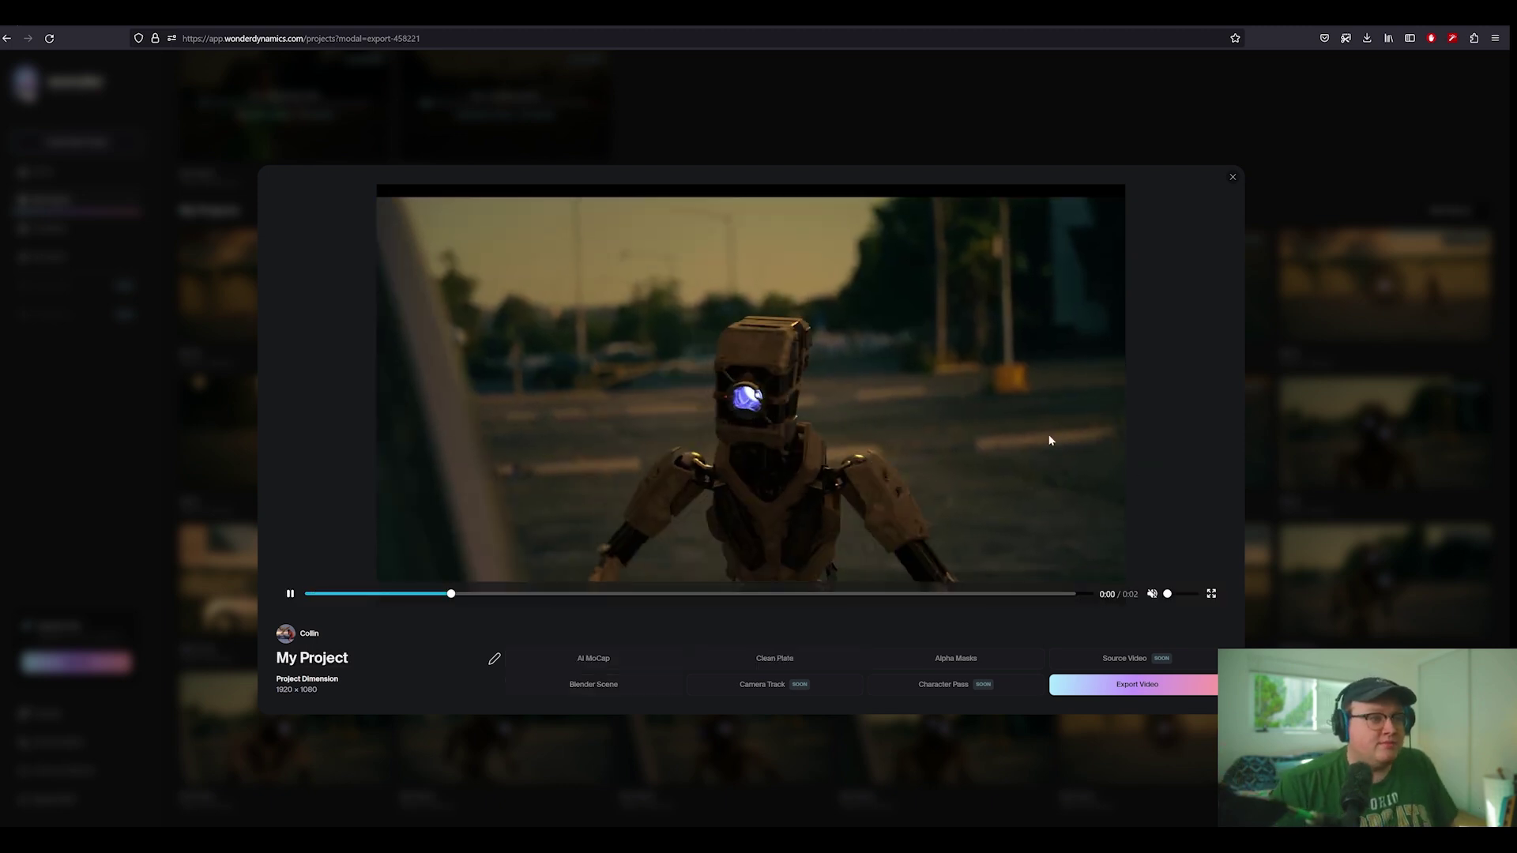
# Replay the robot project's preview video, then close the export modal.
pyautogui.click(1048, 440)
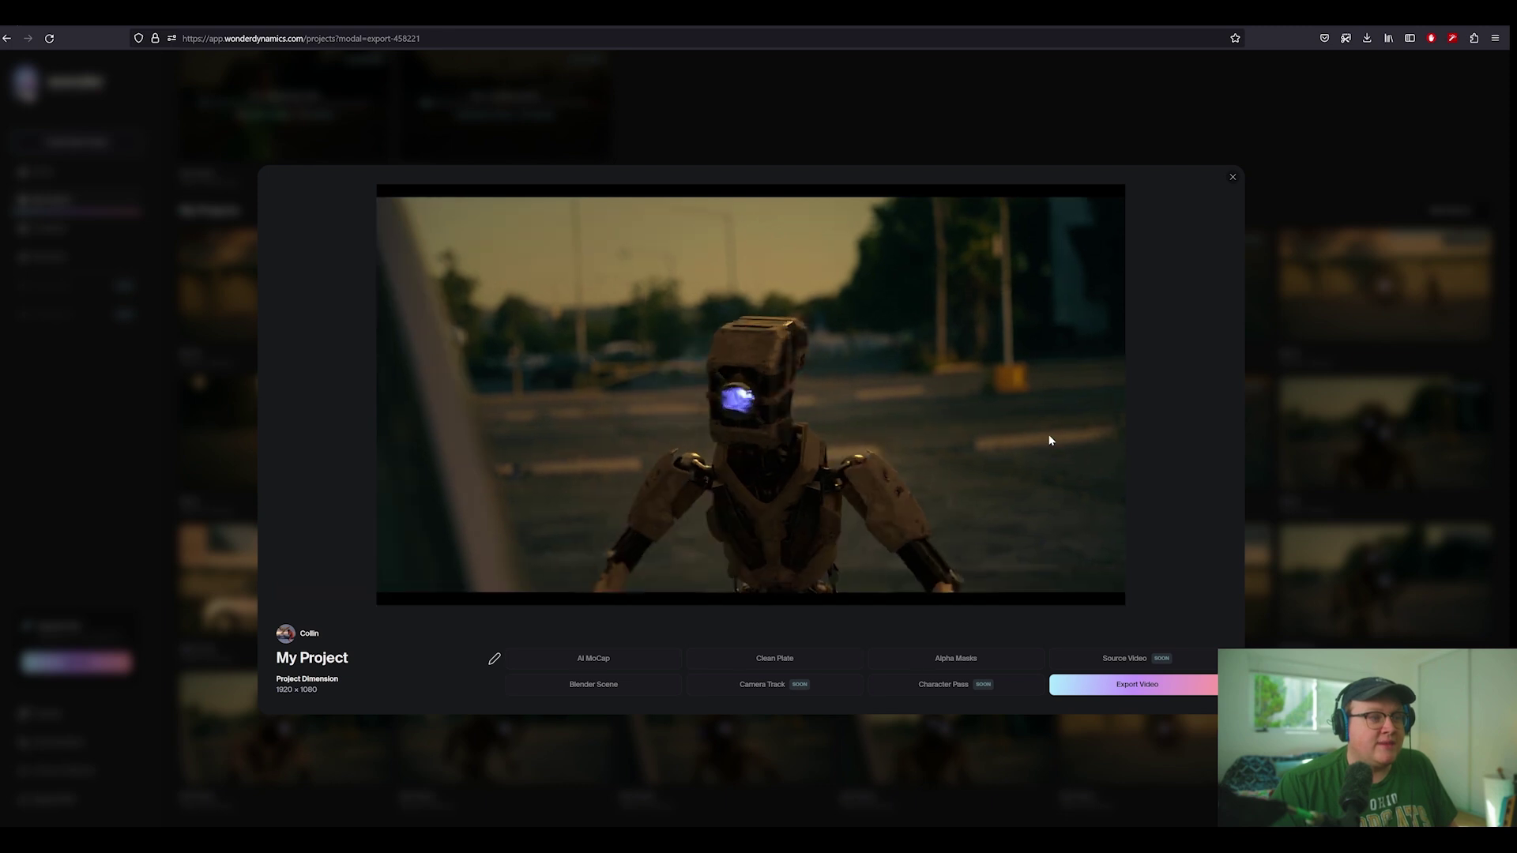
pyautogui.click(1049, 440)
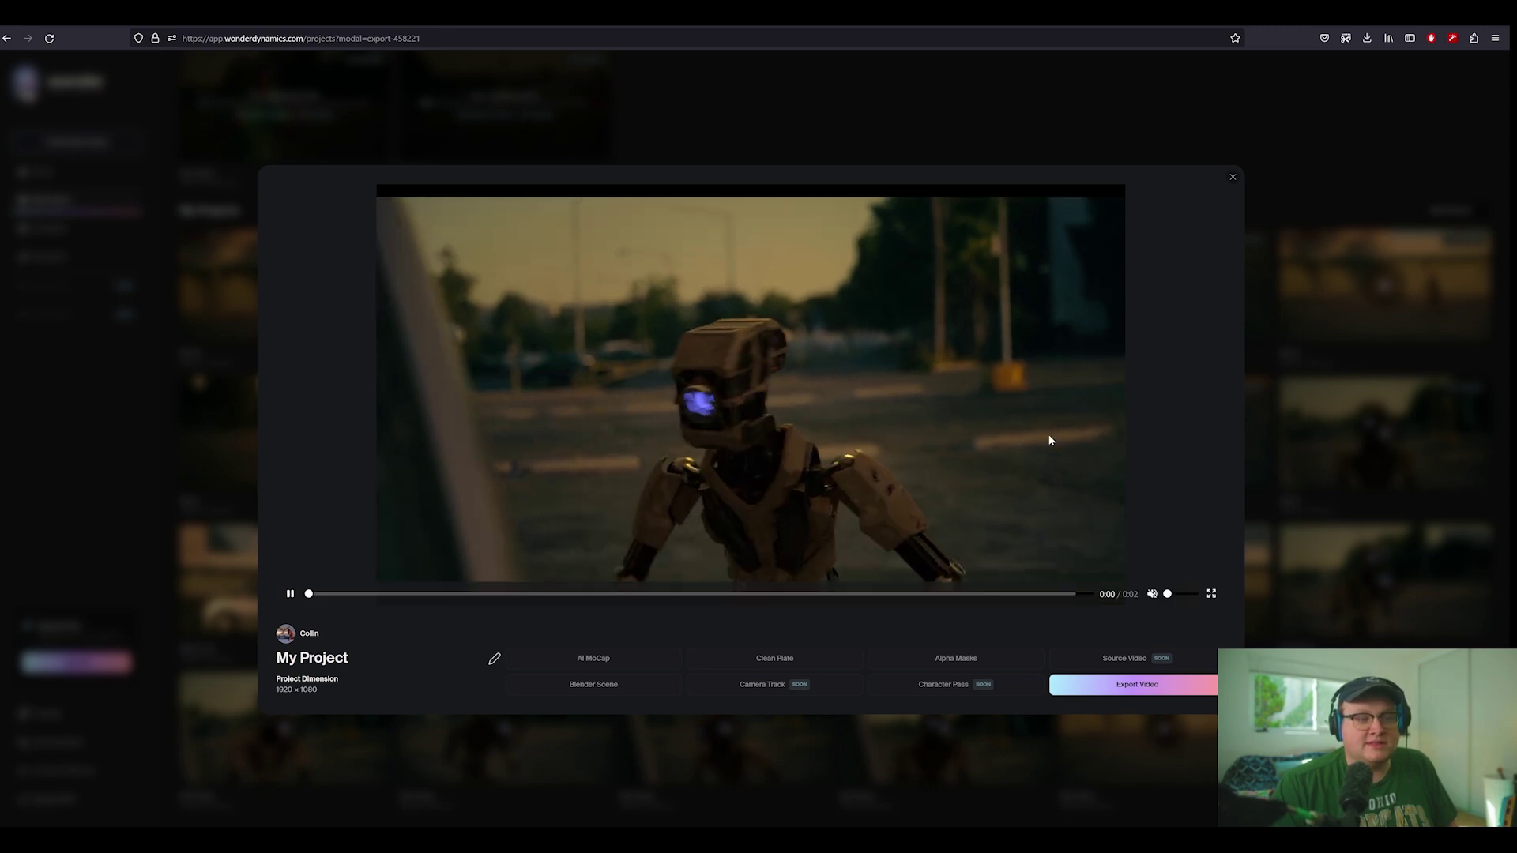
pyautogui.click(1233, 181)
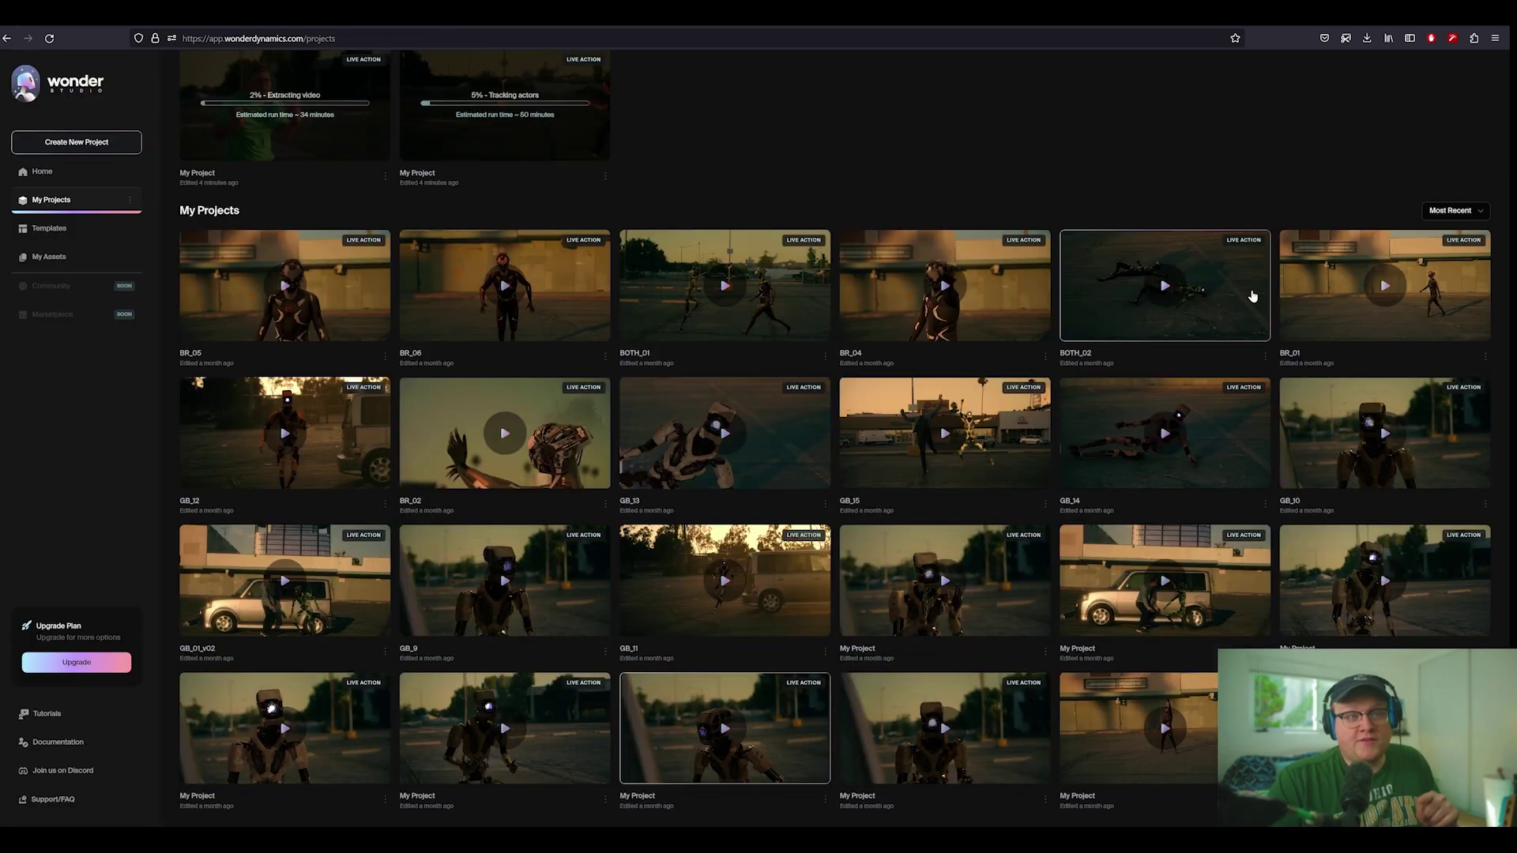
pyautogui.click(1421, 315)
pyautogui.click(971, 491)
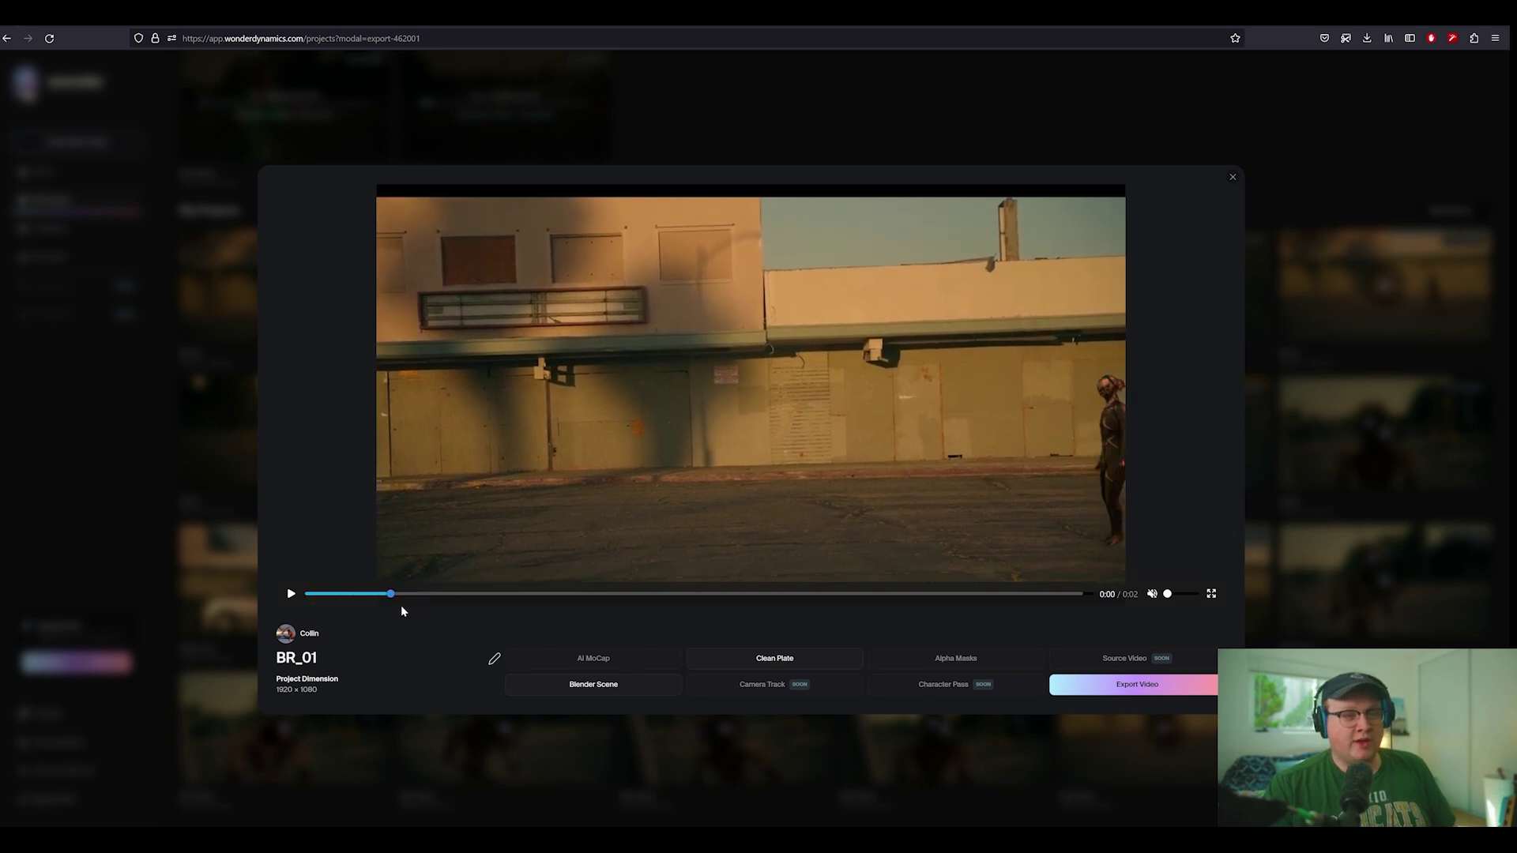
pyautogui.moveTo(373, 607)
pyautogui.mouseDown()
pyautogui.moveTo(540, 624)
pyautogui.moveTo(1076, 608)
pyautogui.mouseUp()
pyautogui.moveTo(900, 606)
pyautogui.mouseDown()
pyautogui.moveTo(277, 587)
pyautogui.moveTo(897, 607)
pyautogui.moveTo(306, 601)
pyautogui.mouseUp()
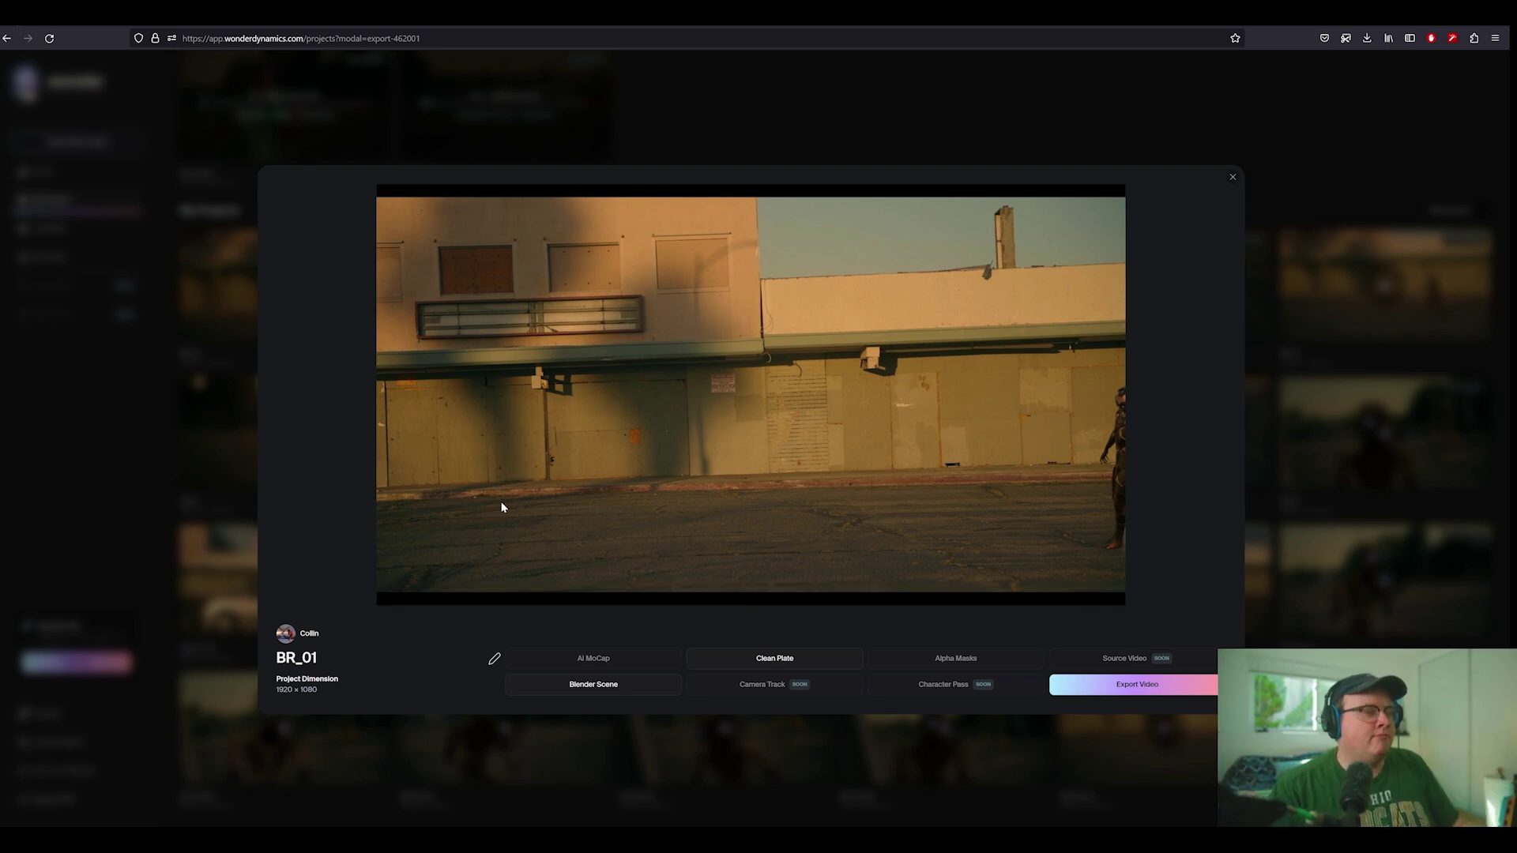
pyautogui.click(1232, 176)
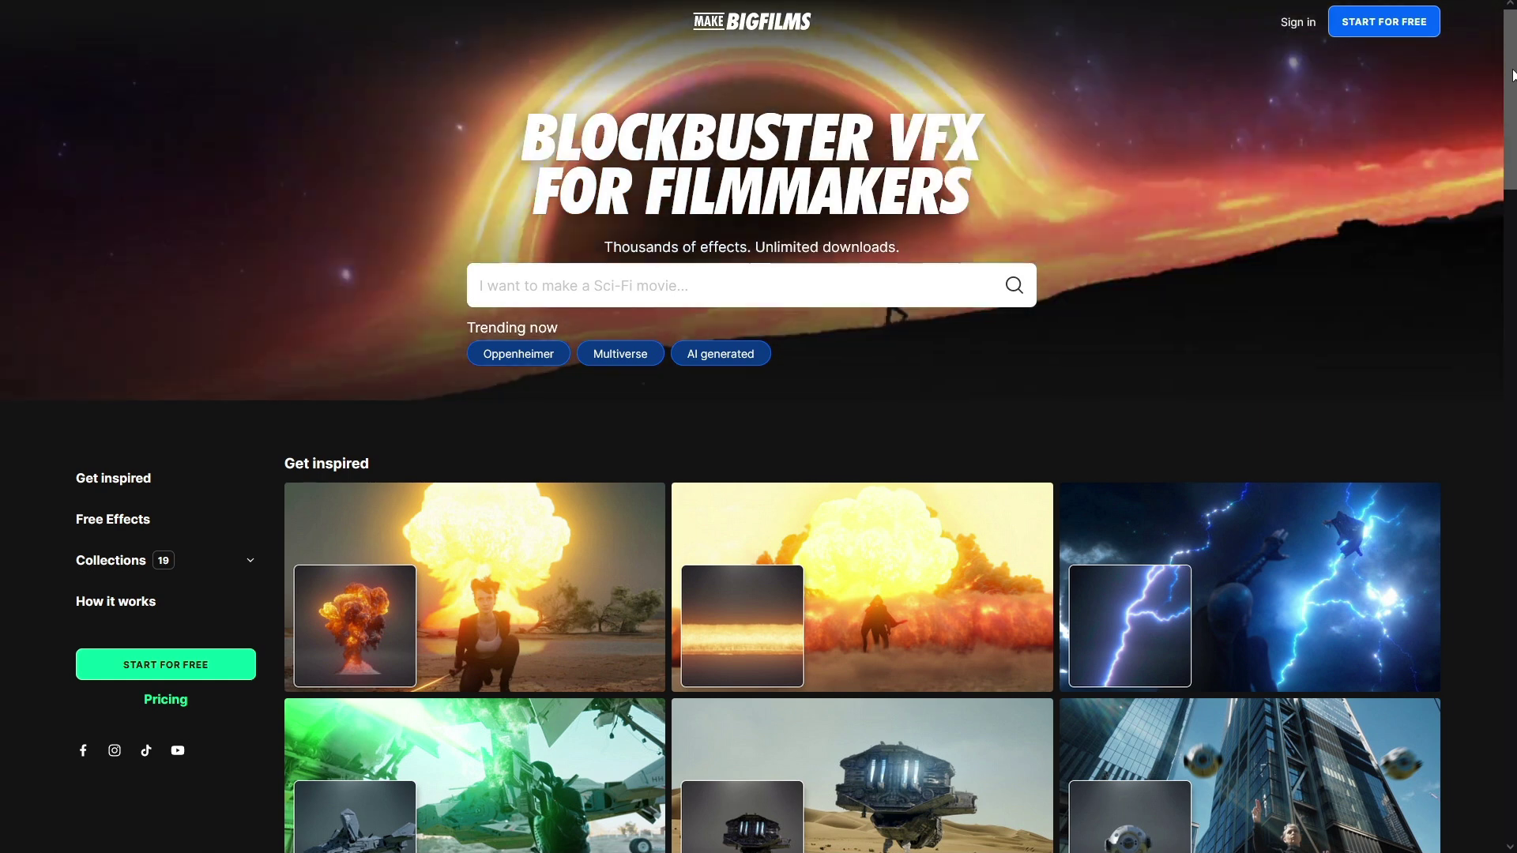
pyautogui.moveTo(1511, 75)
pyautogui.mouseDown()
pyautogui.moveTo(1514, 513)
pyautogui.moveTo(1513, 463)
pyautogui.moveTo(843, 77)
pyautogui.mouseUp()
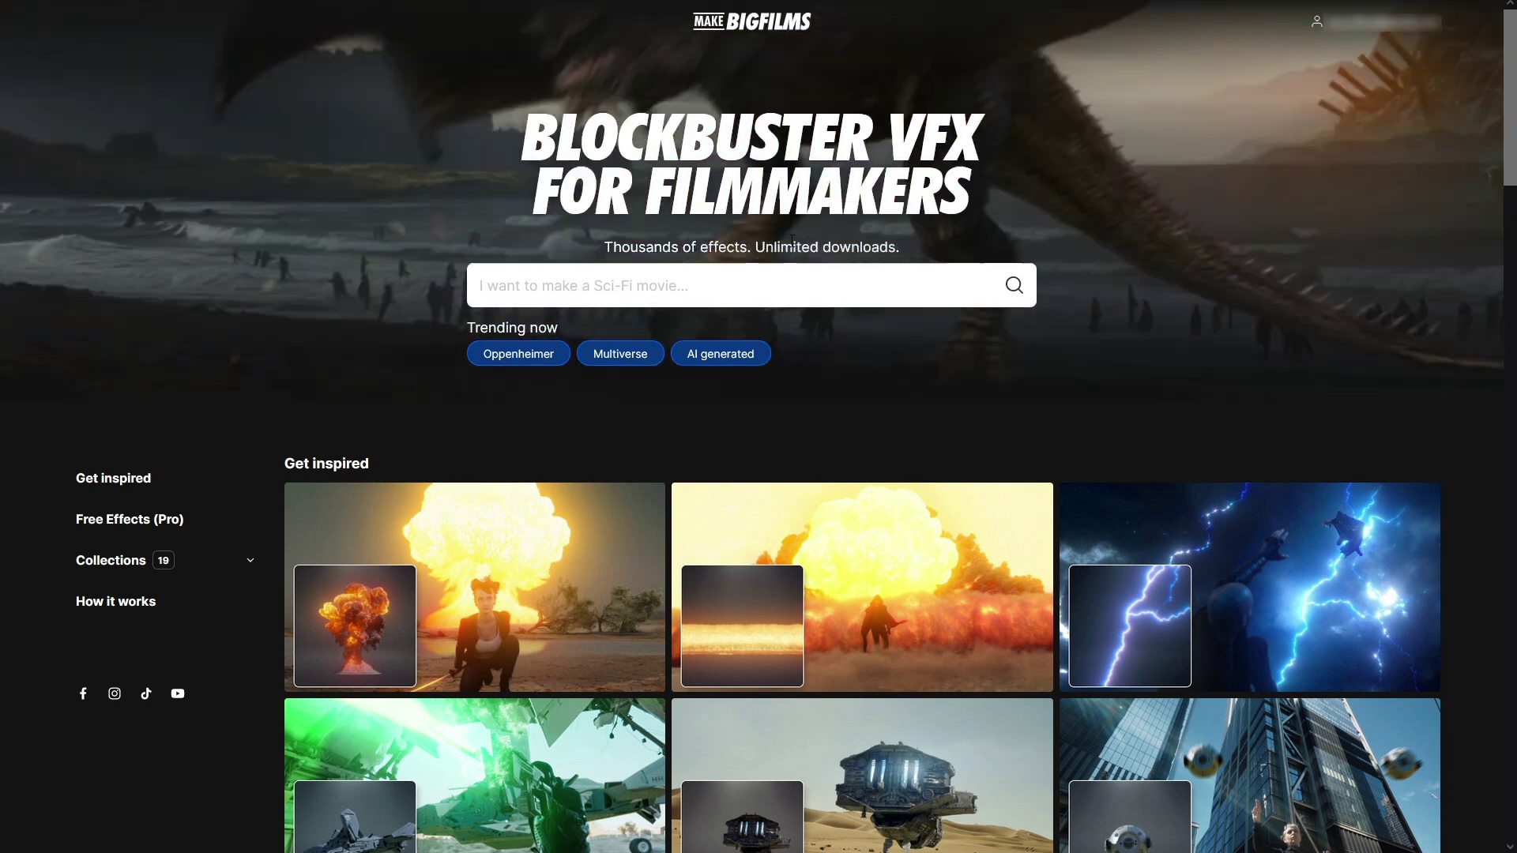
# Begin a search in the MakeBigFilms effects library.
pyautogui.click(645, 297)
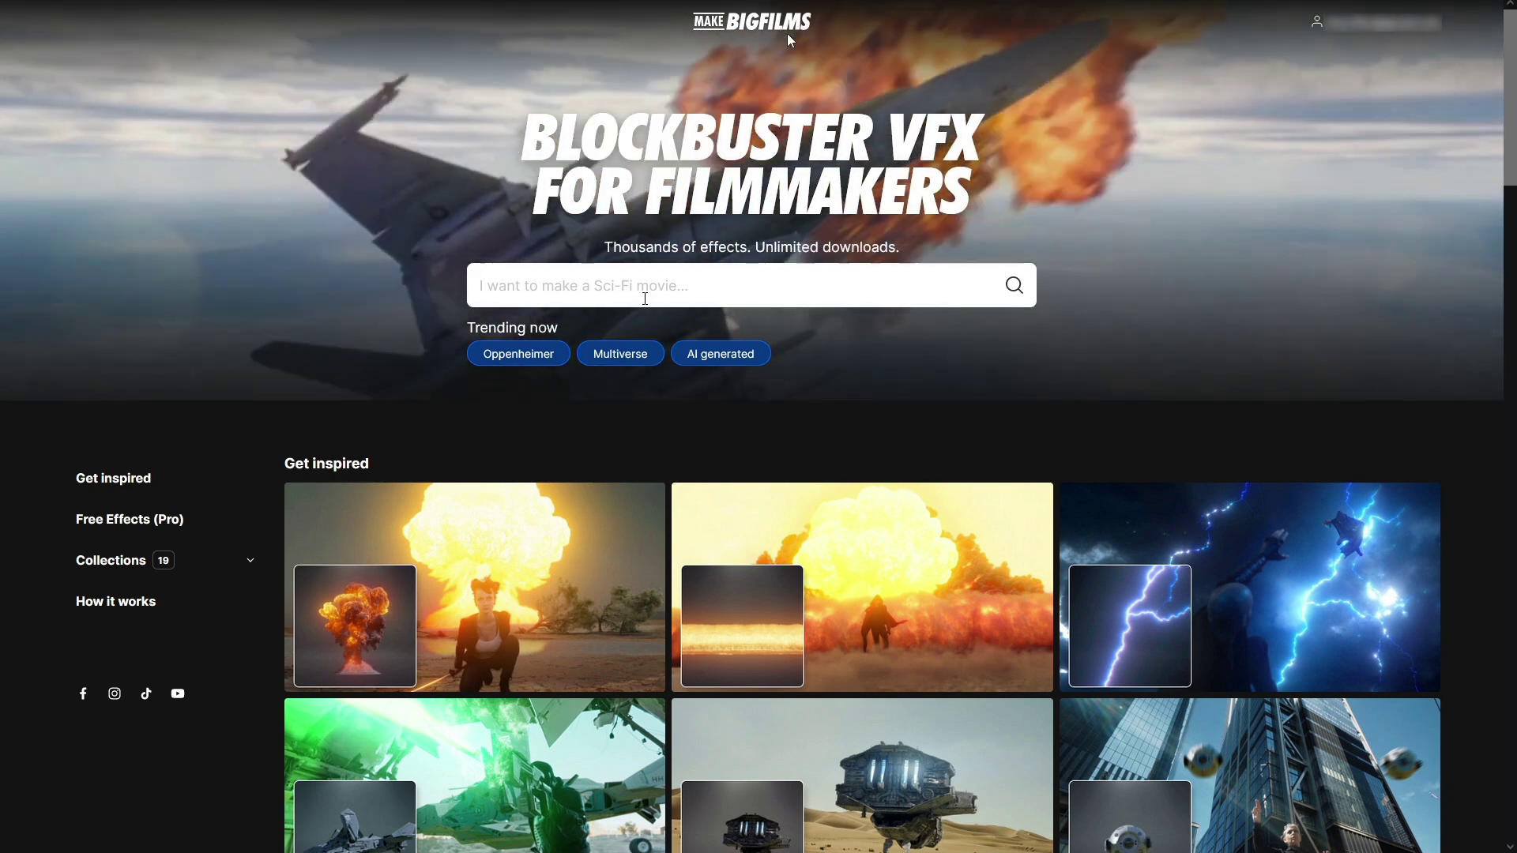
pyautogui.scroll(-2, 1501, 127)
pyautogui.moveTo(1500, 127); pyautogui.dragTo(1513, 540)
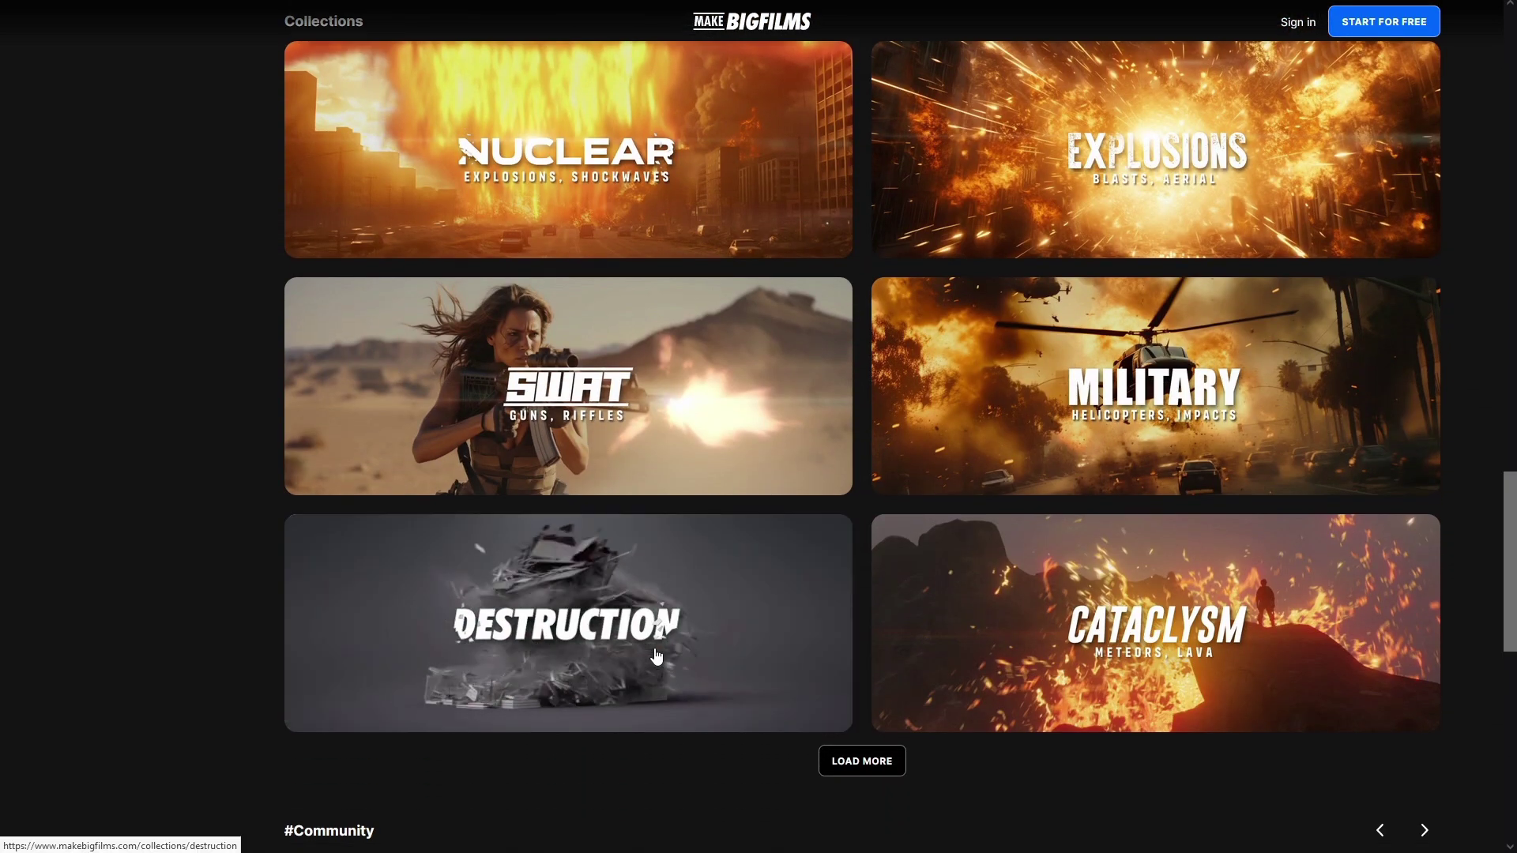
pyautogui.moveTo(567, 622)
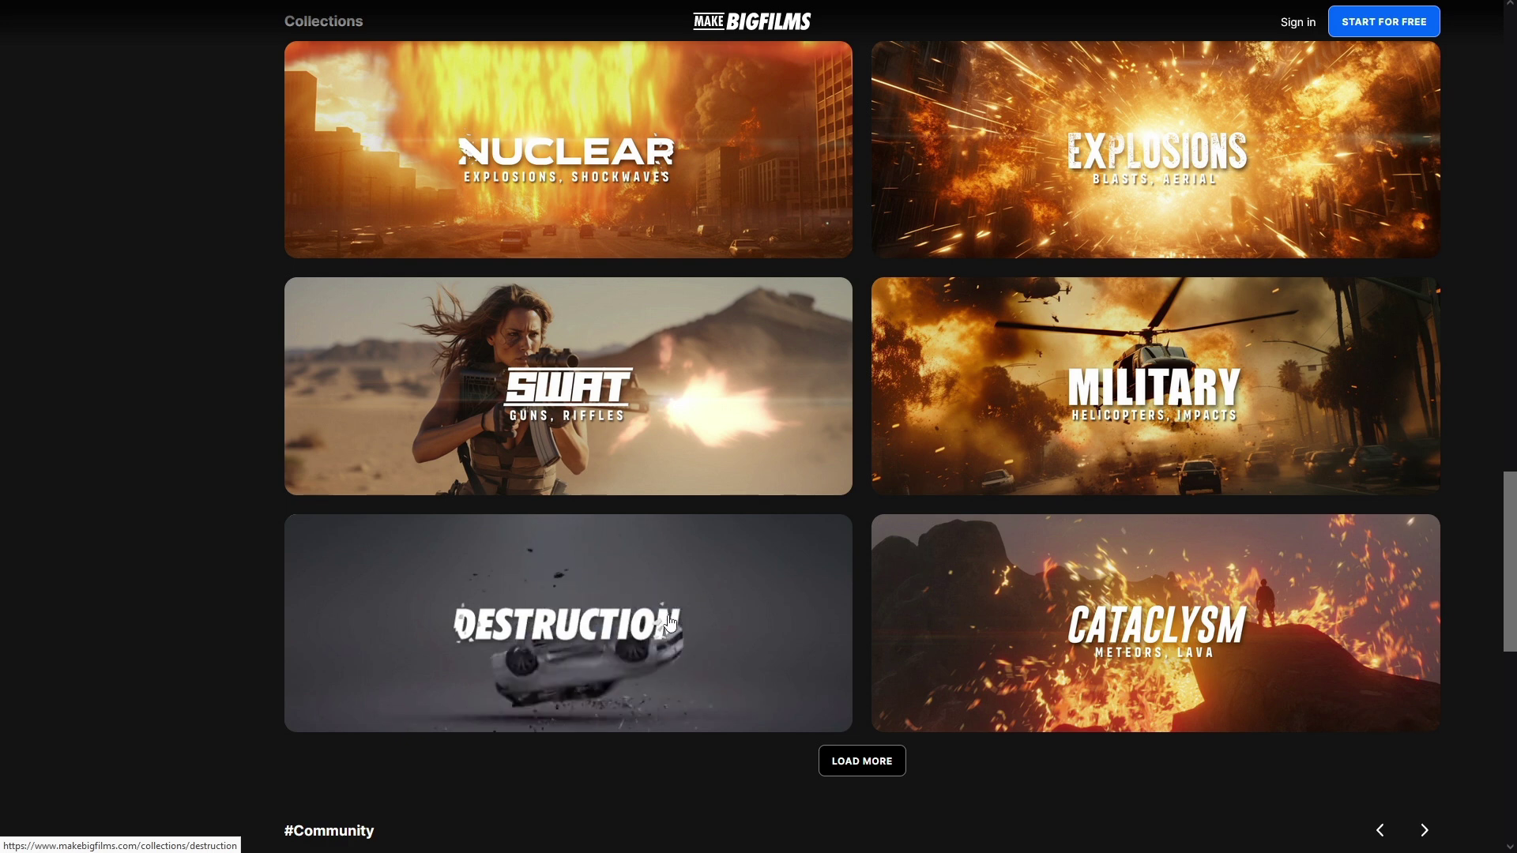
pyautogui.click(672, 636)
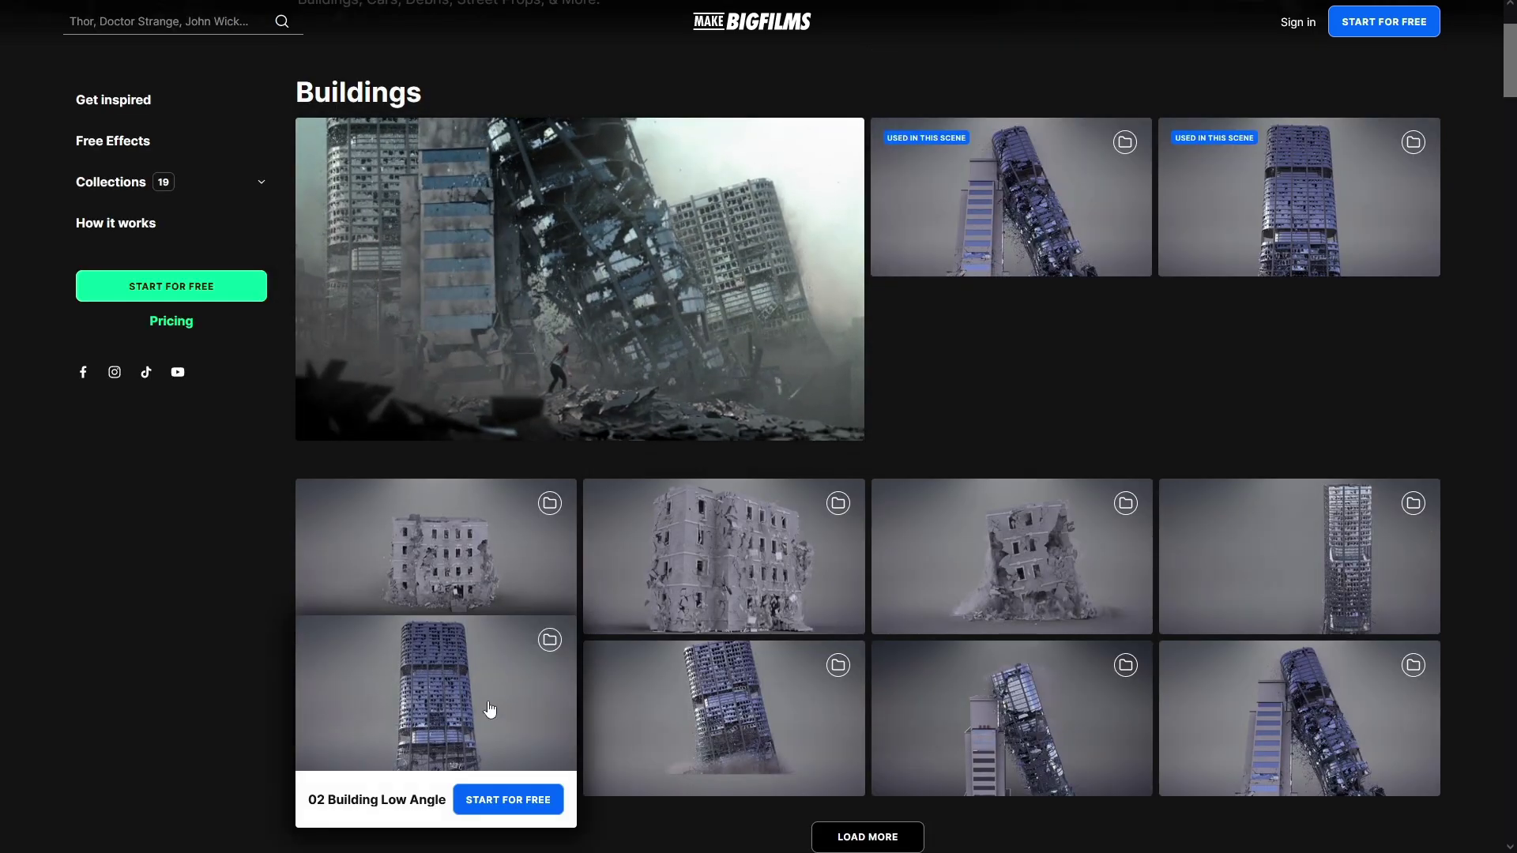
pyautogui.click(723, 711)
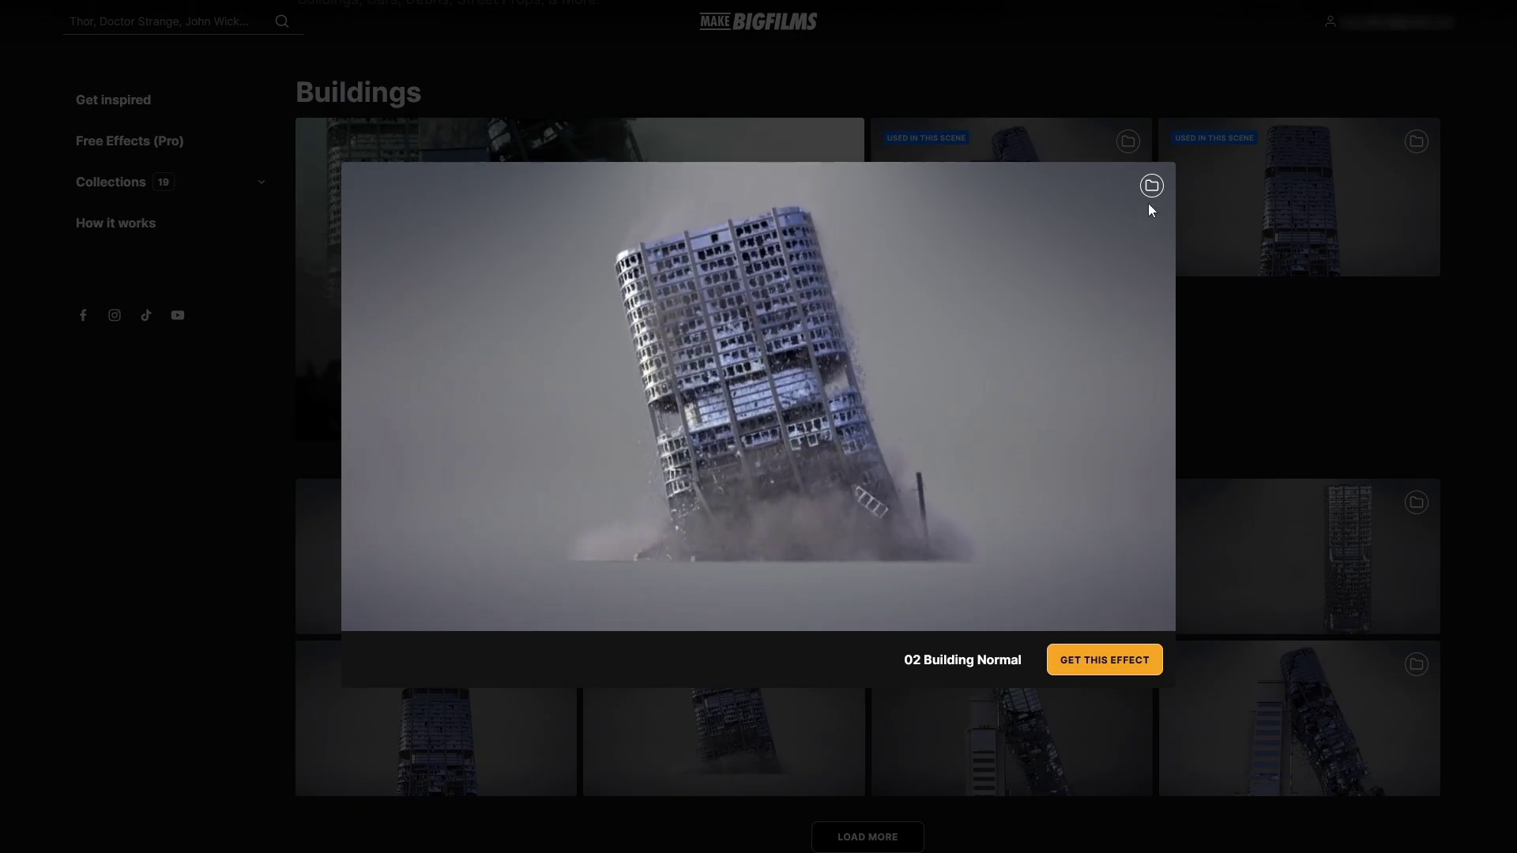
pyautogui.click(759, 21)
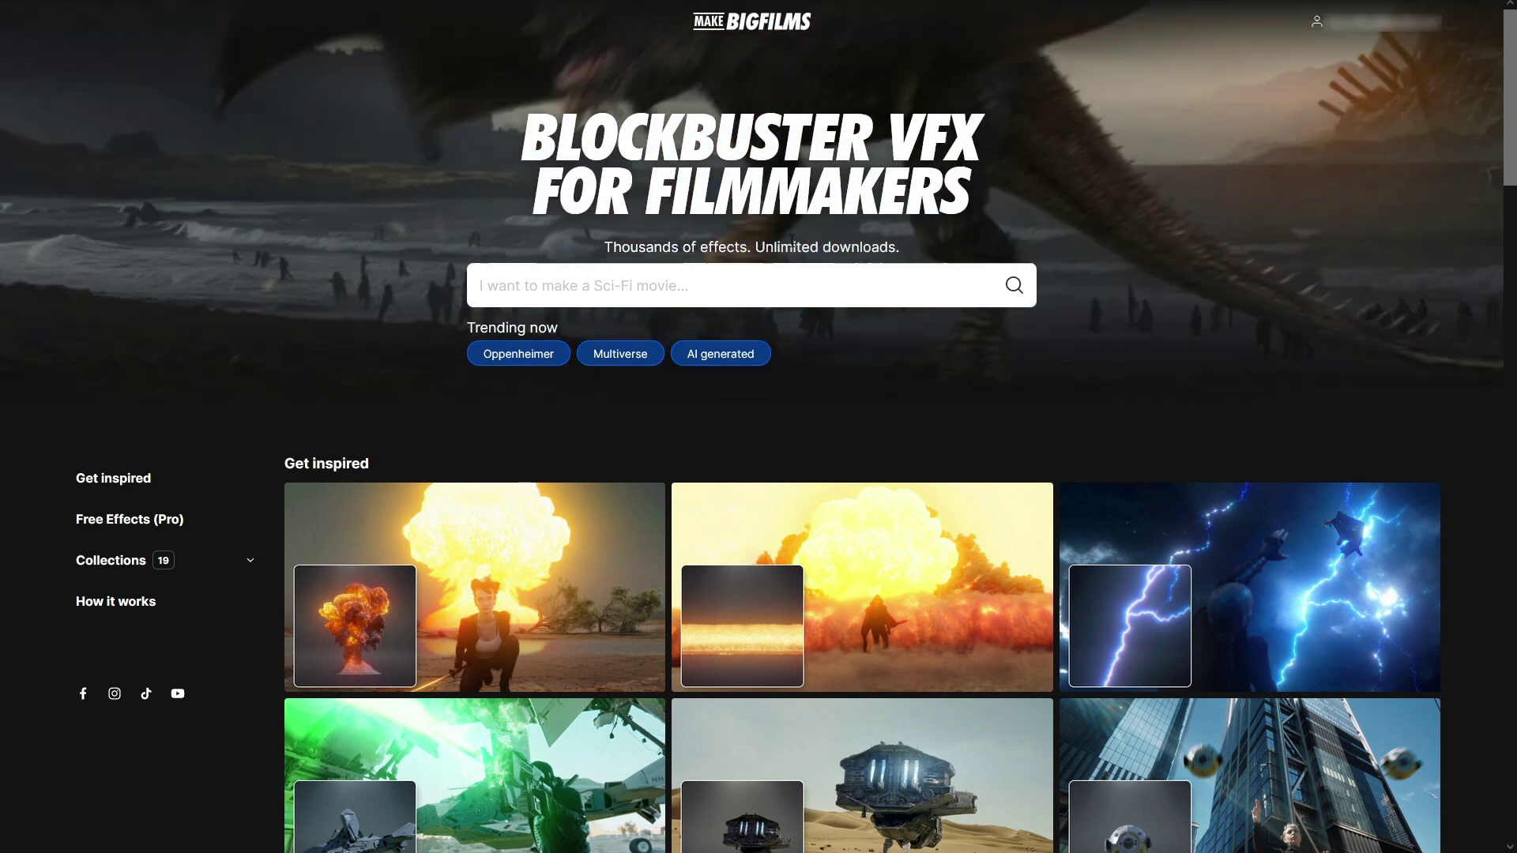
# Search 'laser' for Laser Blaster, preview 07 Lasers Blaster, then open the Free Effects page.
pyautogui.click(644, 297)
pyautogui.write('la')
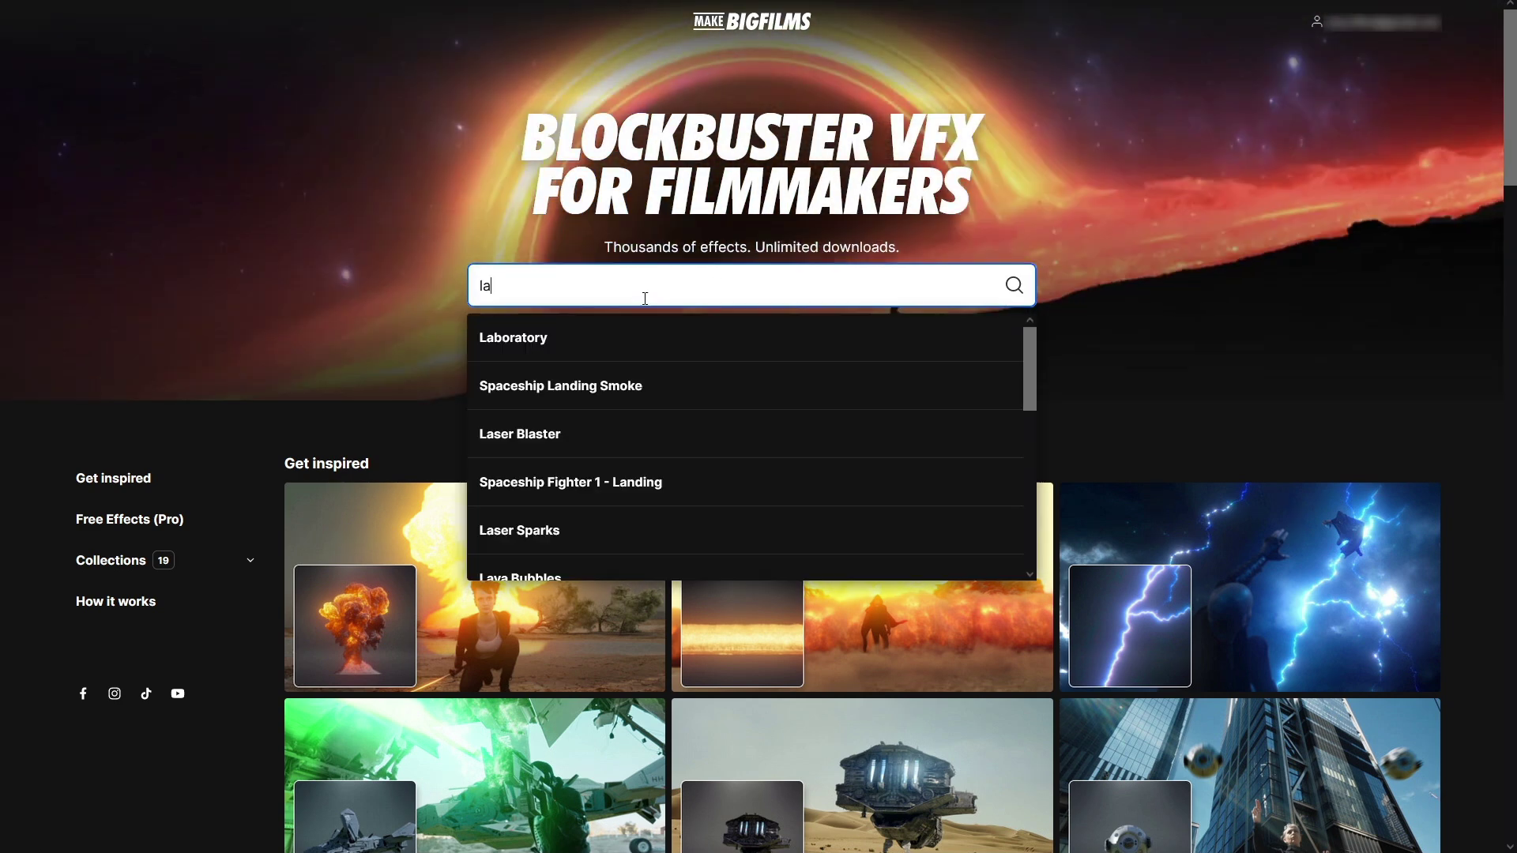
pyautogui.write('ser')
pyautogui.press('Down')
pyautogui.press('Return')
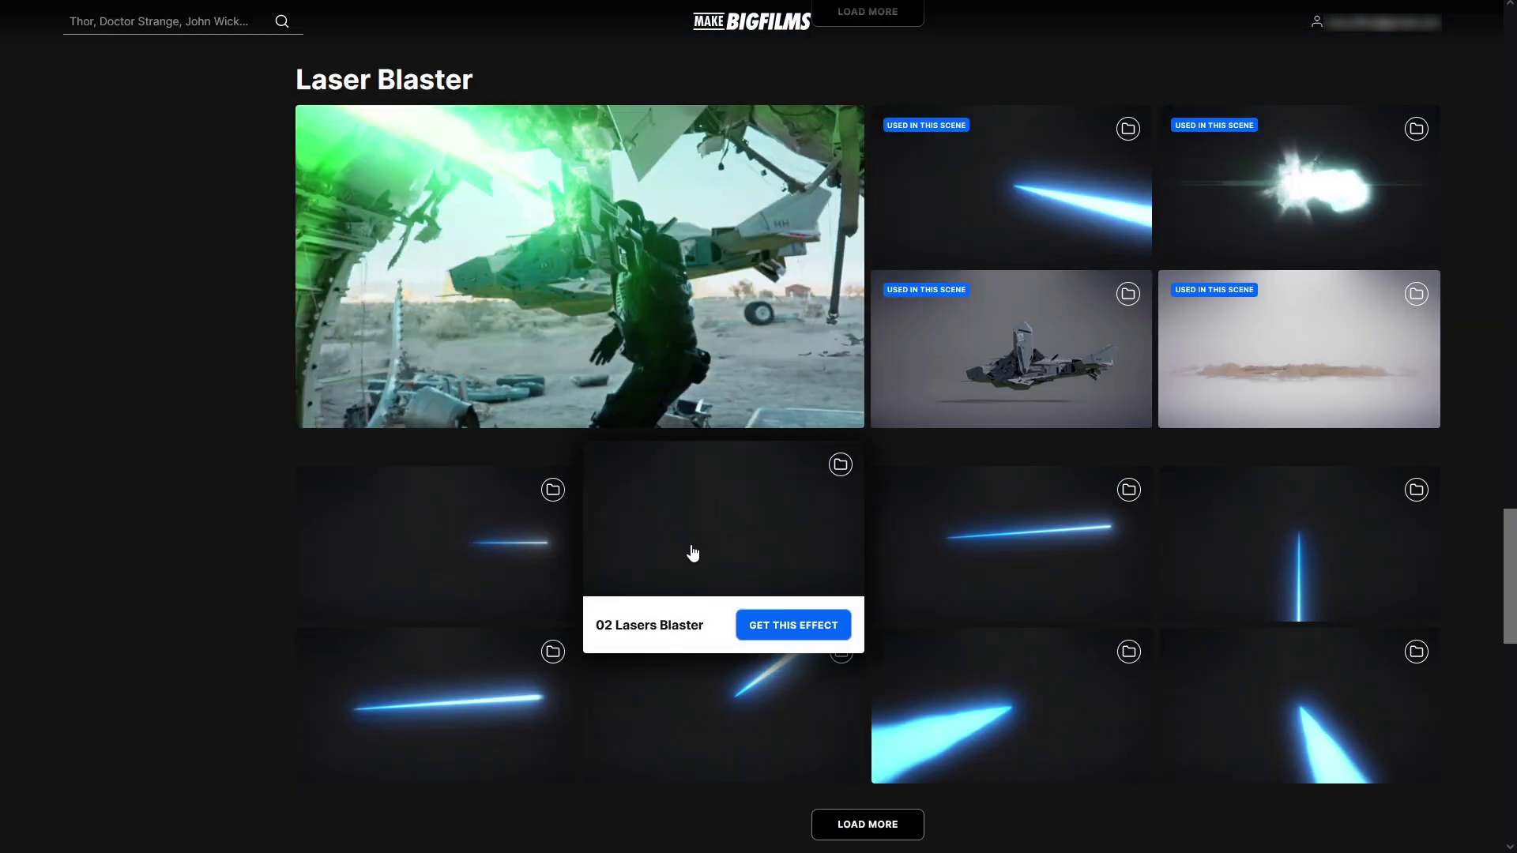
pyautogui.moveTo(1011, 682)
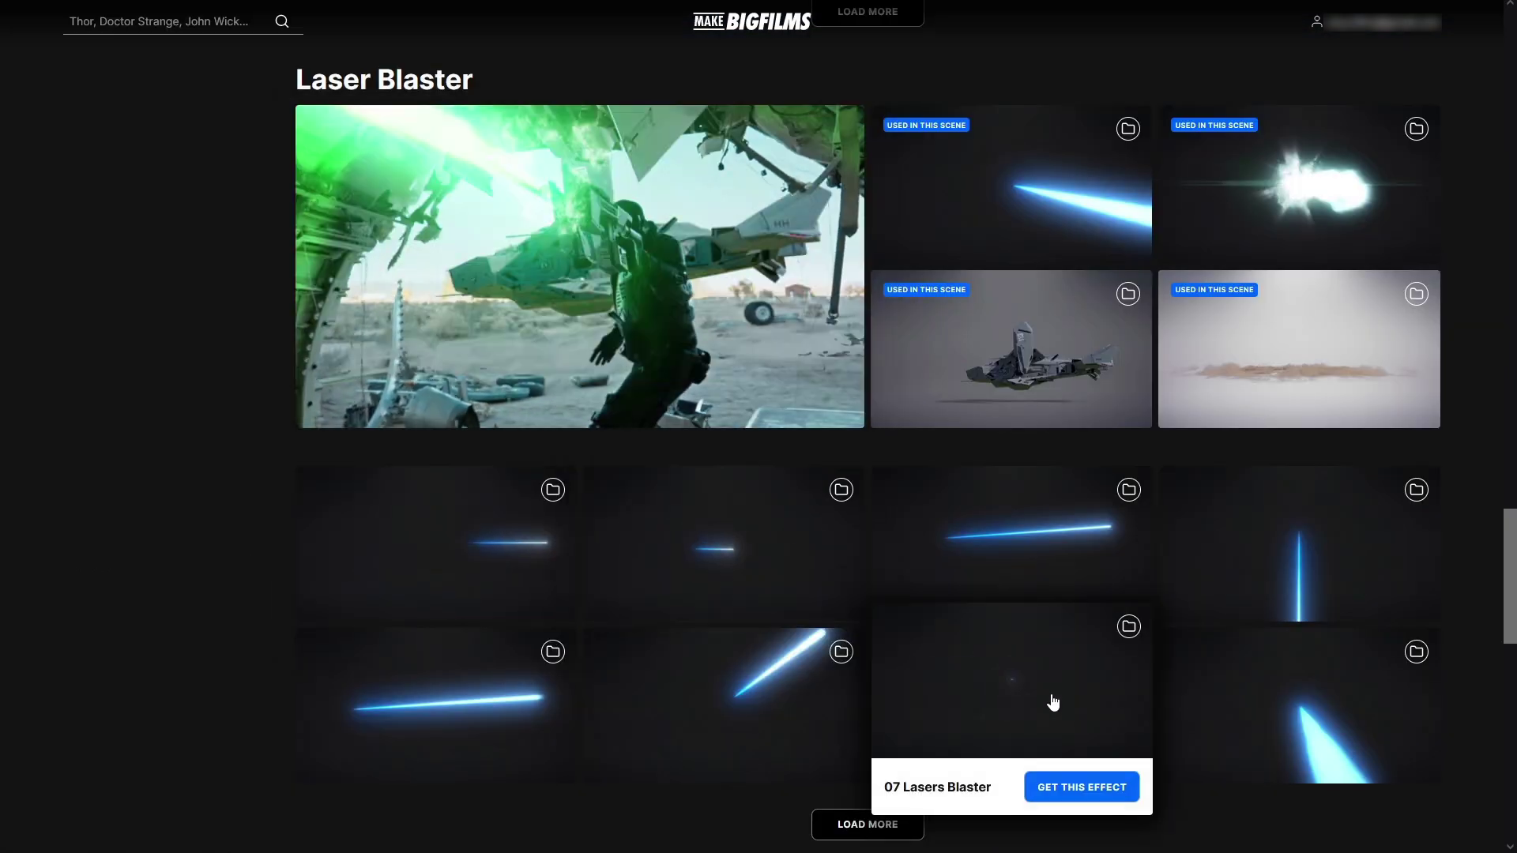
pyautogui.click(1053, 702)
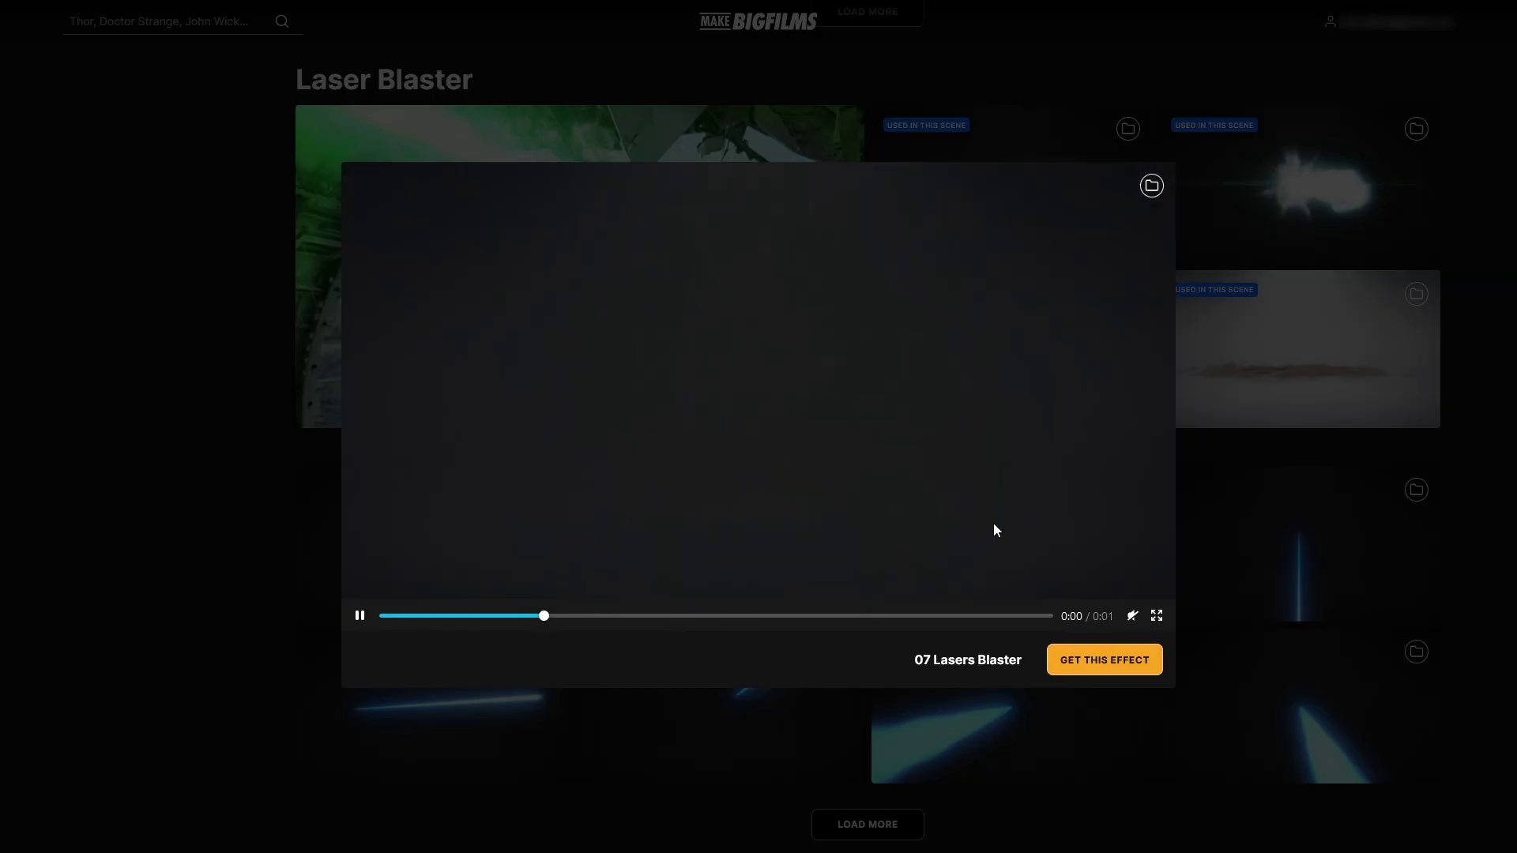
pyautogui.click(1277, 479)
pyautogui.scroll(2, 1040, 571)
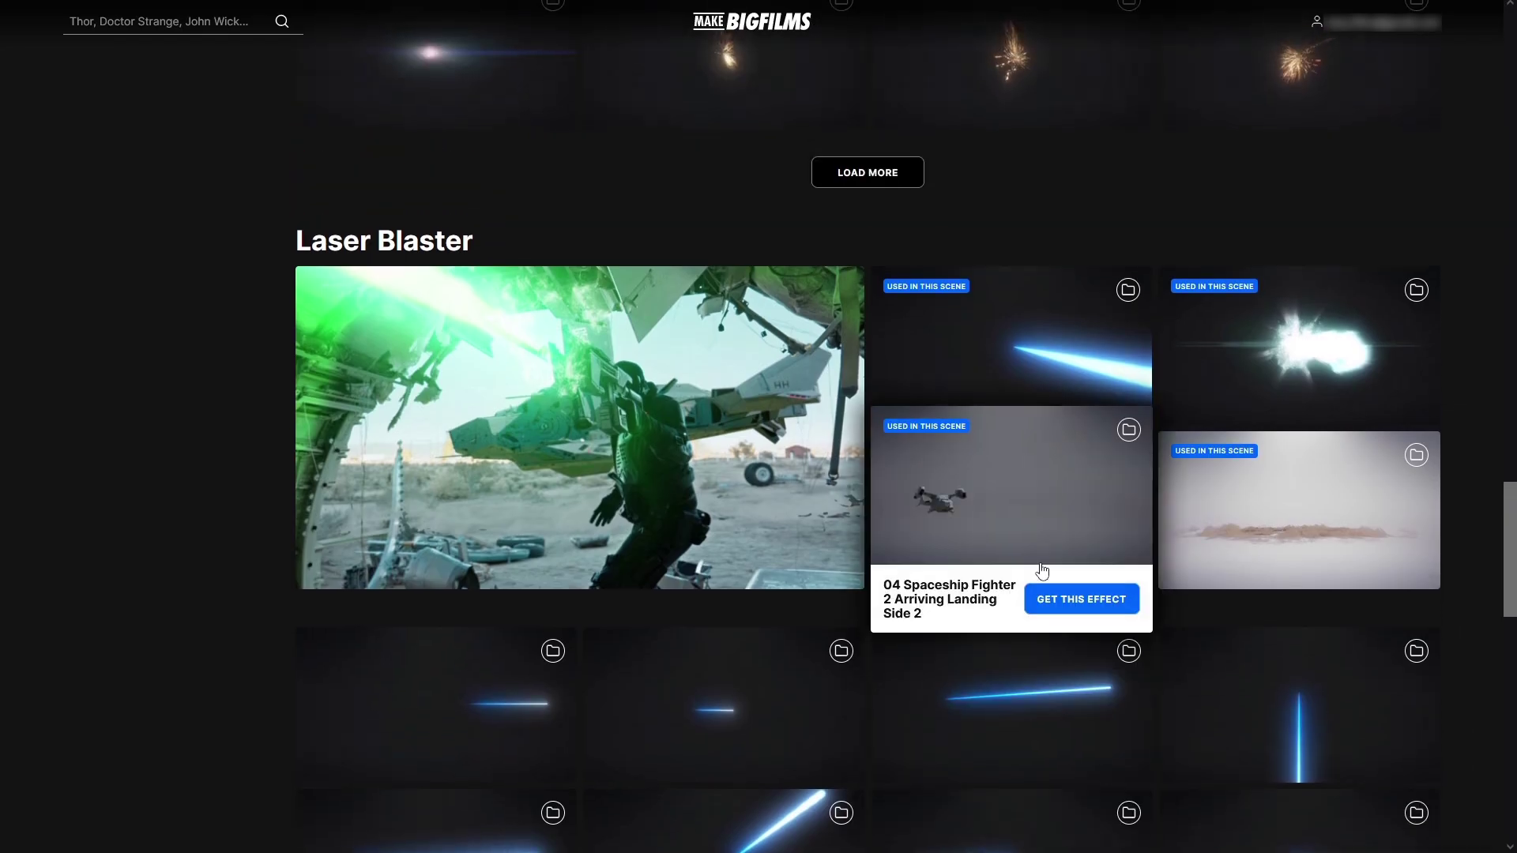
pyautogui.scroll(3, 948, 451)
pyautogui.click(766, 36)
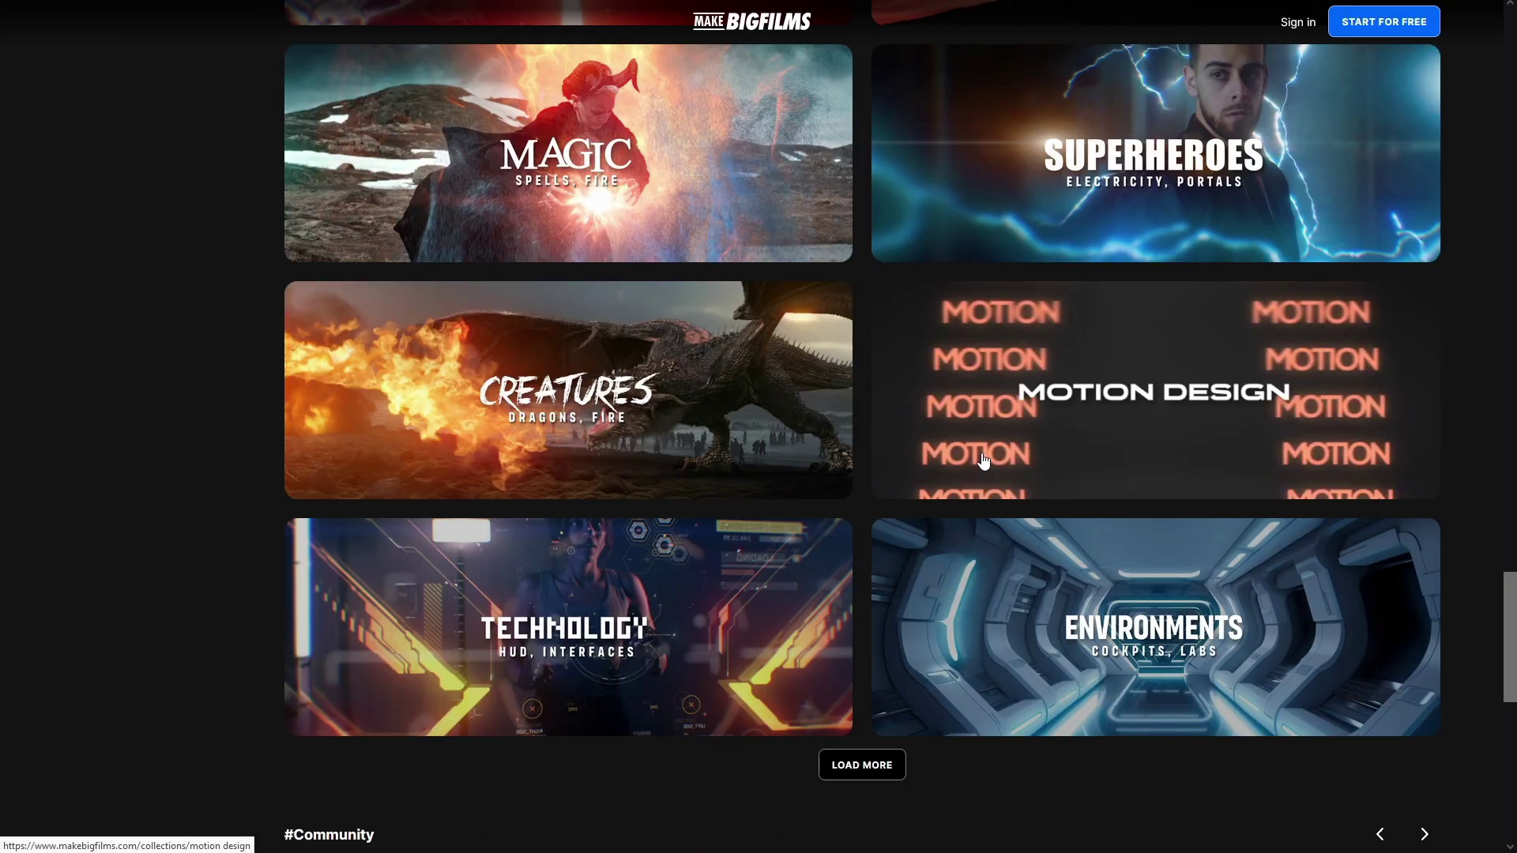
pyautogui.scroll(4, 972, 490)
pyautogui.scroll(2, 971, 491)
pyautogui.scroll(2, 972, 491)
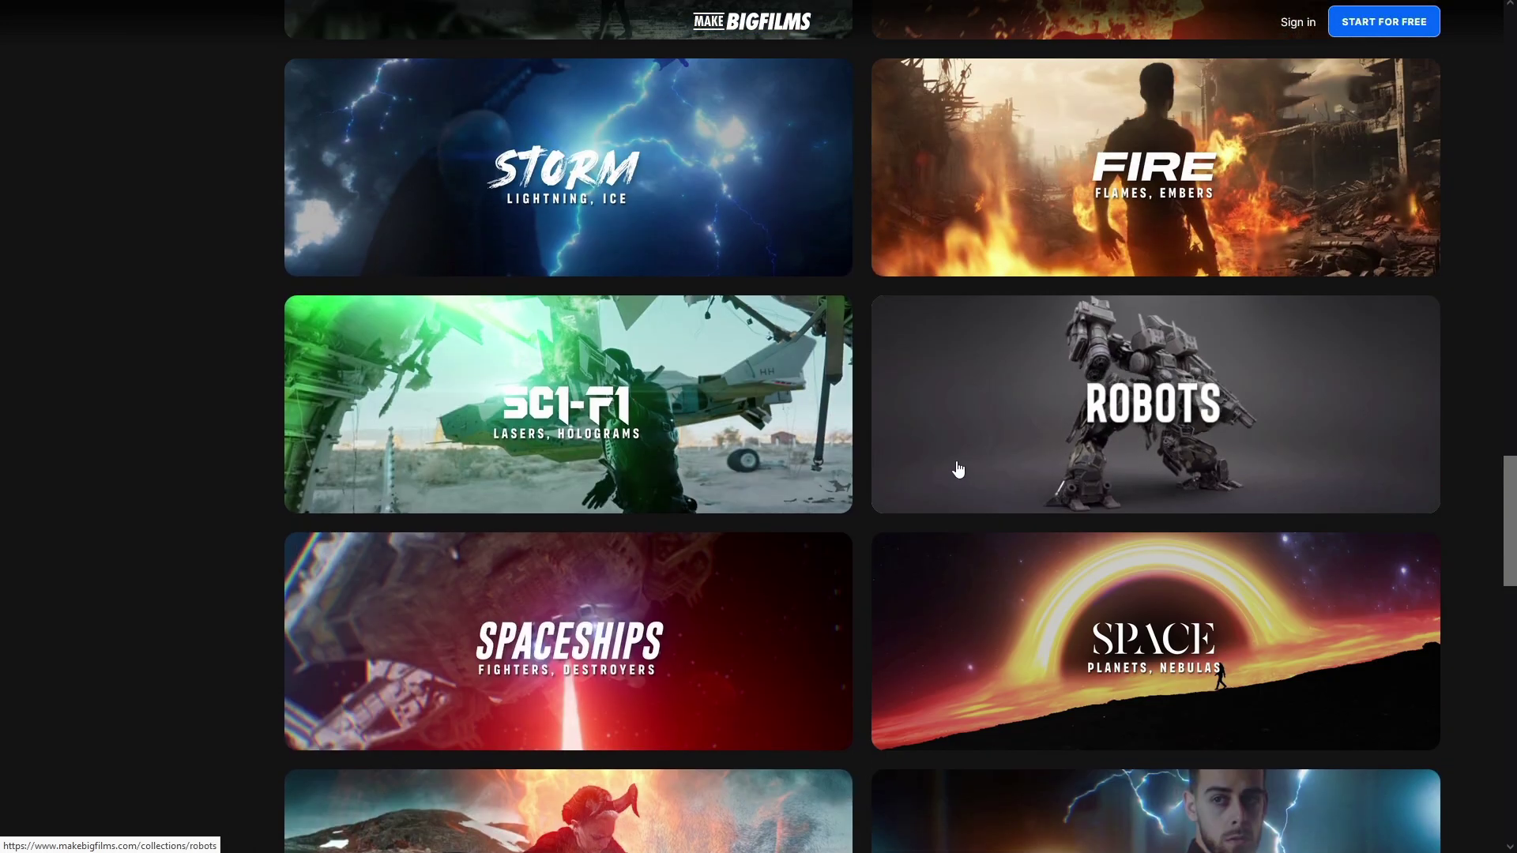
pyautogui.scroll(1, 958, 467)
pyautogui.scroll(3, 958, 468)
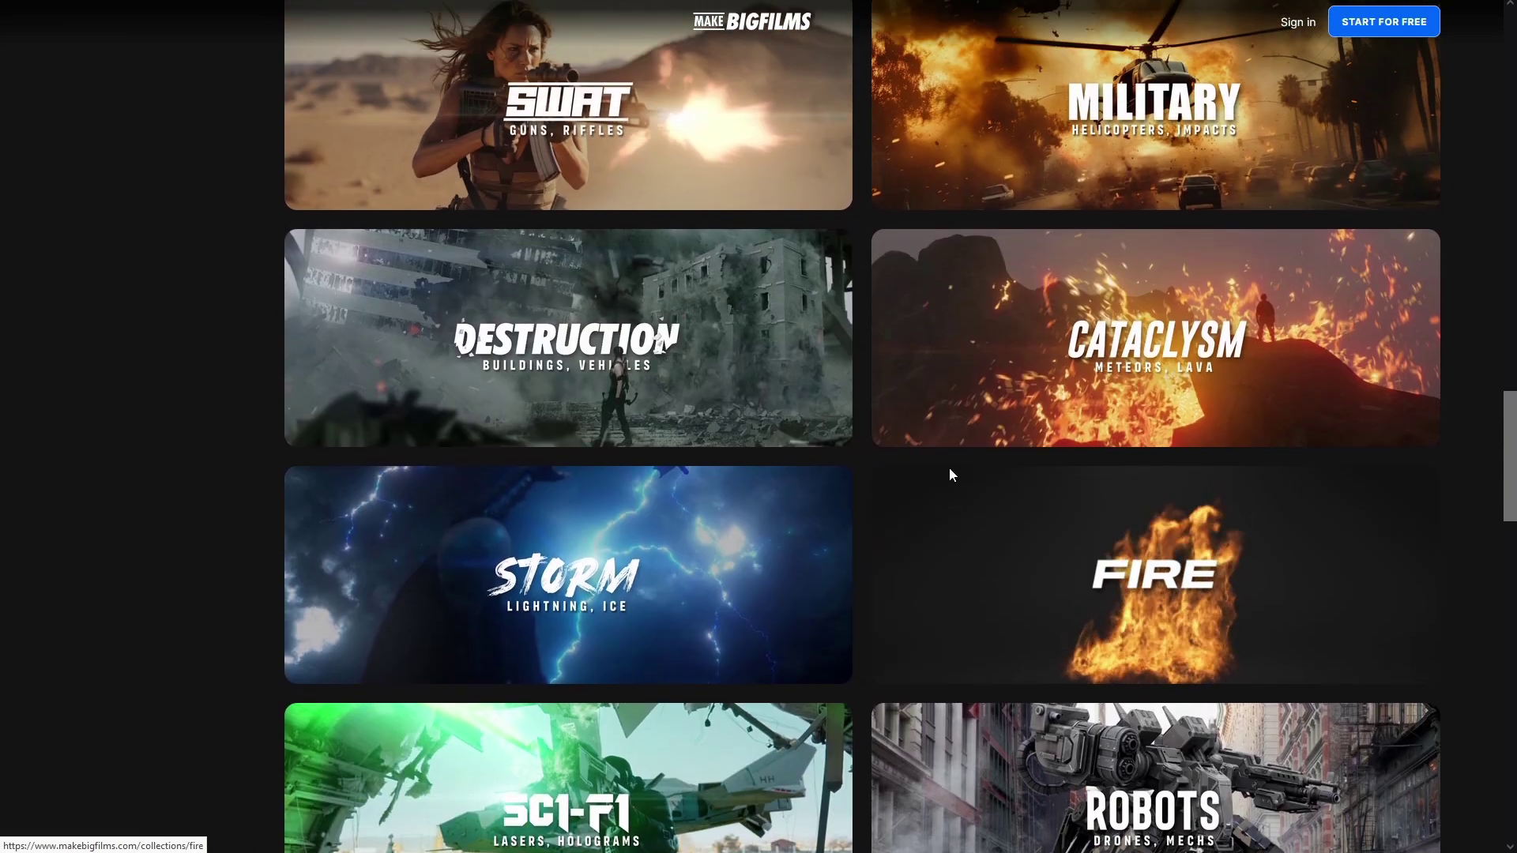
pyautogui.scroll(1, 949, 467)
pyautogui.scroll(1, 738, 463)
pyautogui.scroll(1, 747, 447)
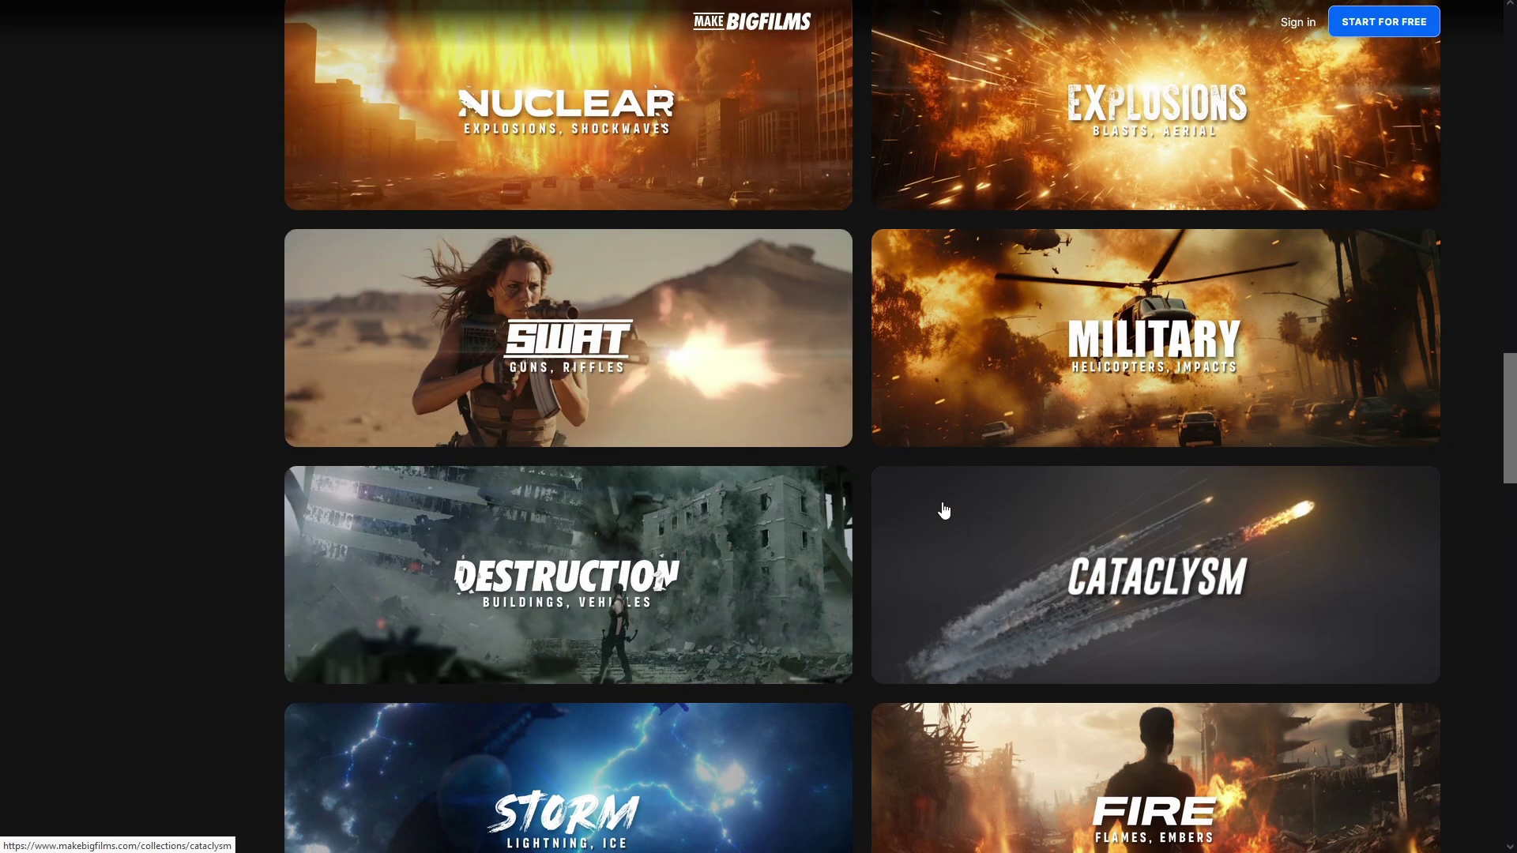
pyautogui.scroll(2, 943, 510)
pyautogui.scroll(1, 944, 510)
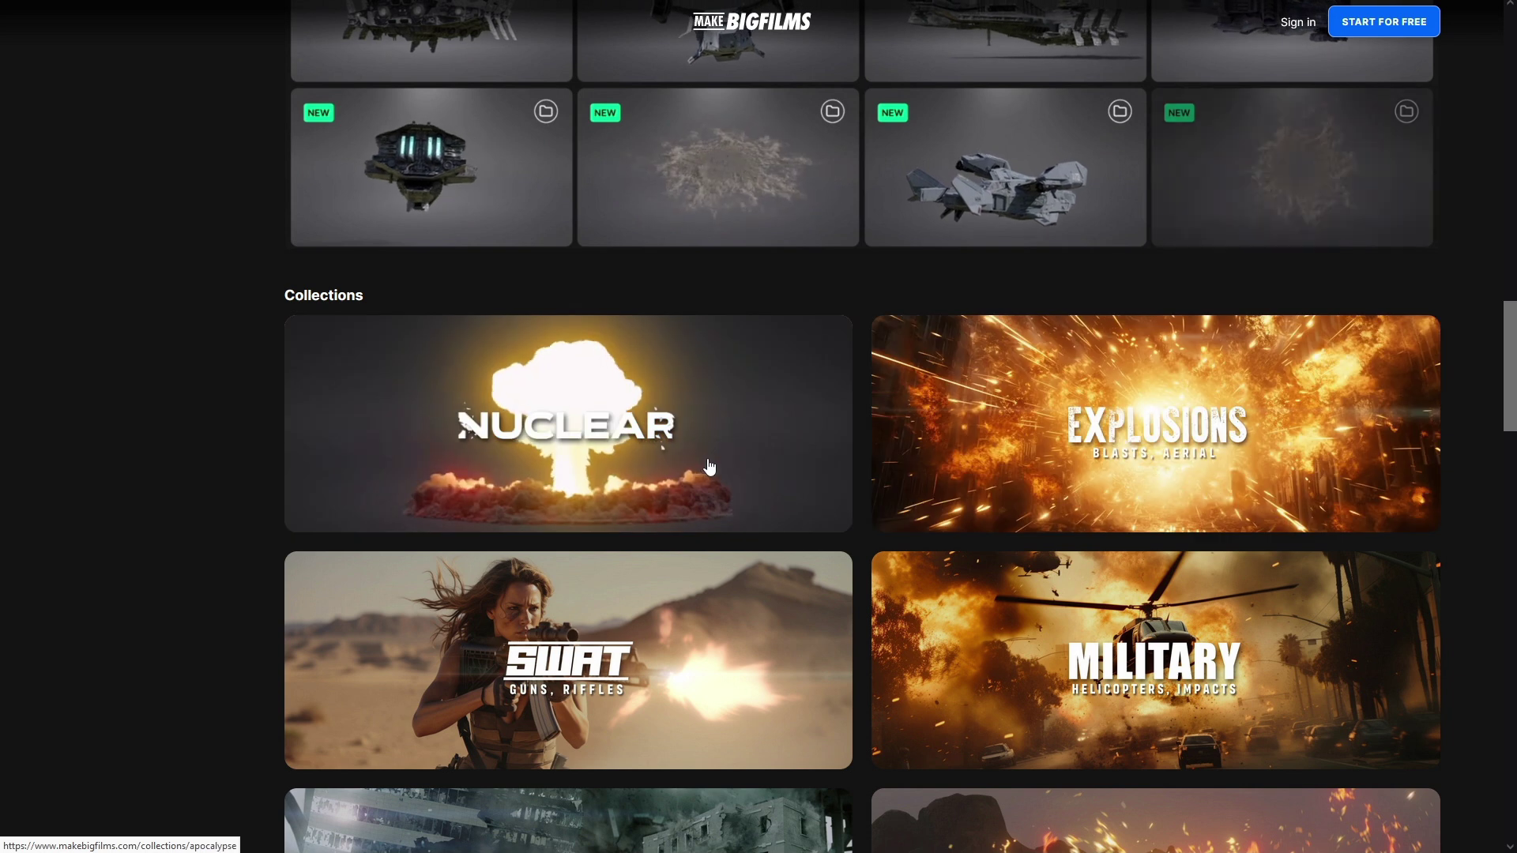
pyautogui.scroll(3, 949, 474)
pyautogui.scroll(3, 667, 481)
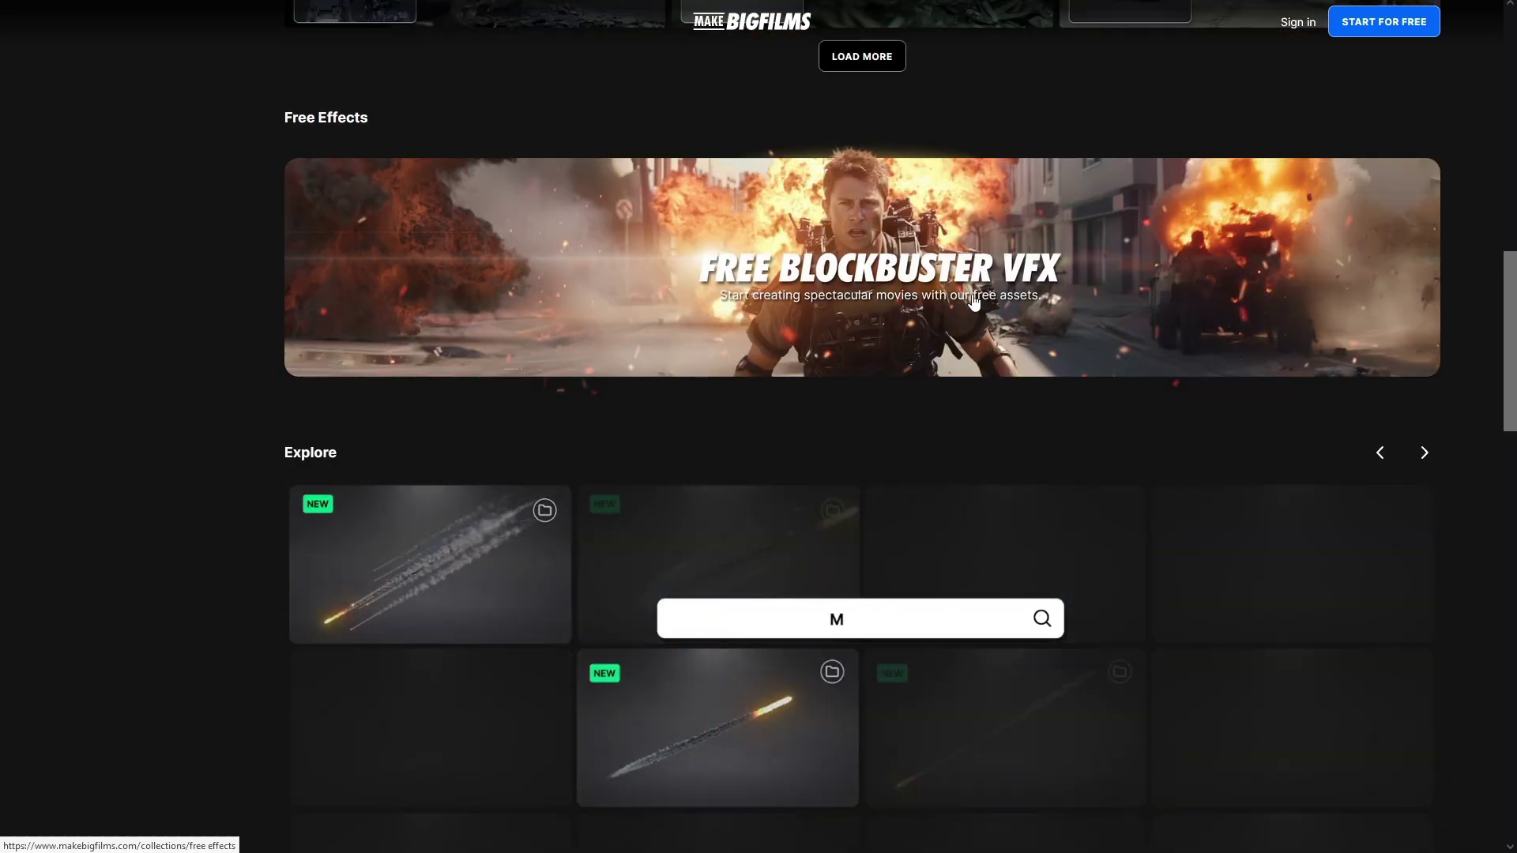
pyautogui.click(1082, 284)
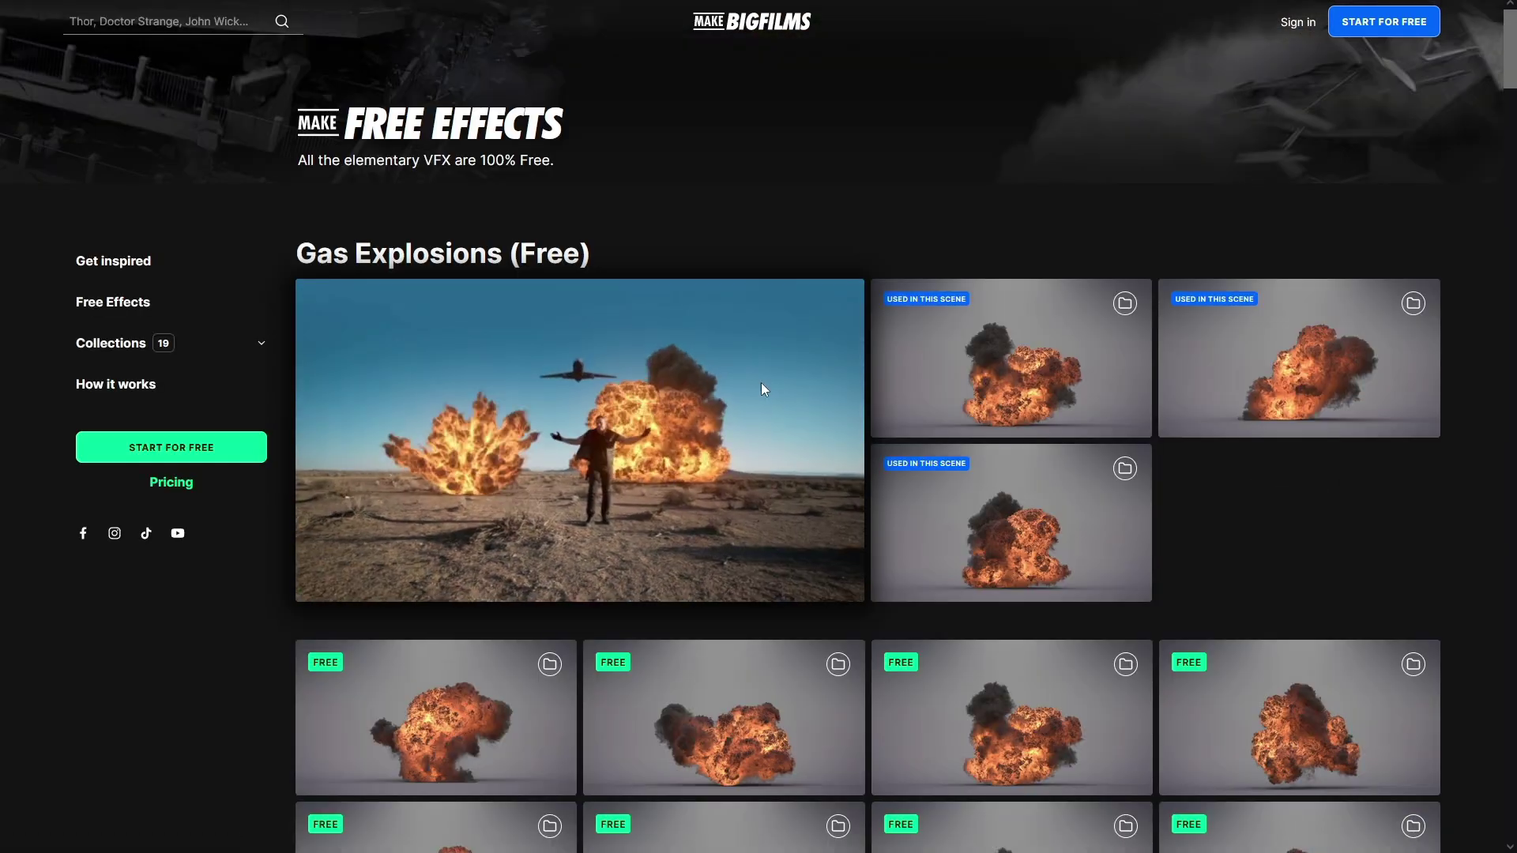
pyautogui.scroll(-2, 755, 381)
pyautogui.scroll(-1, 749, 376)
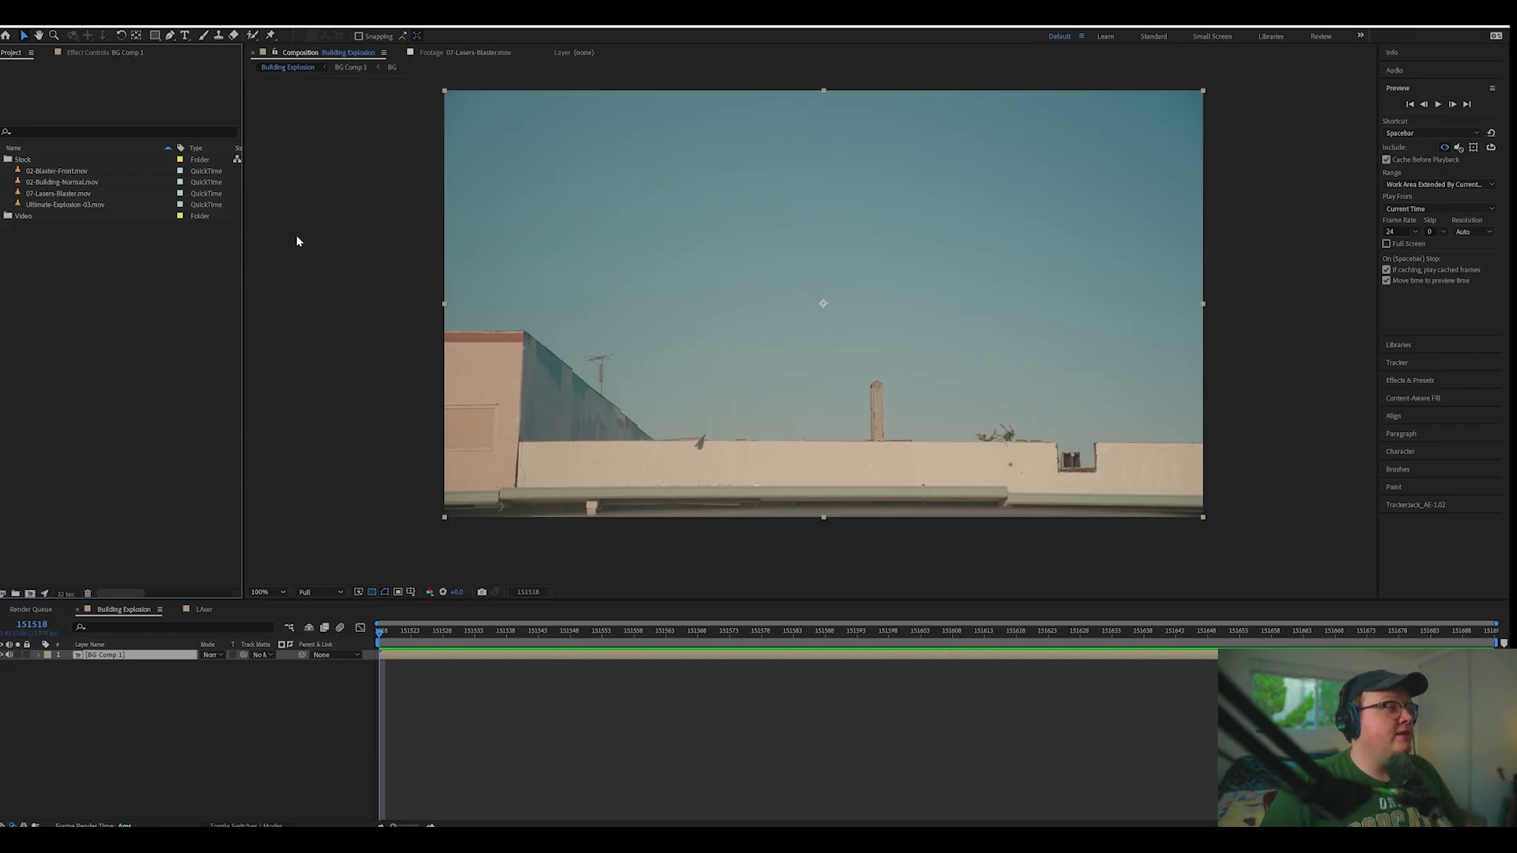
# Preview 02-Building-Normal.mov, scrubbing ahead to the building collapsing in dust.
pyautogui.doubleClick(86, 184)
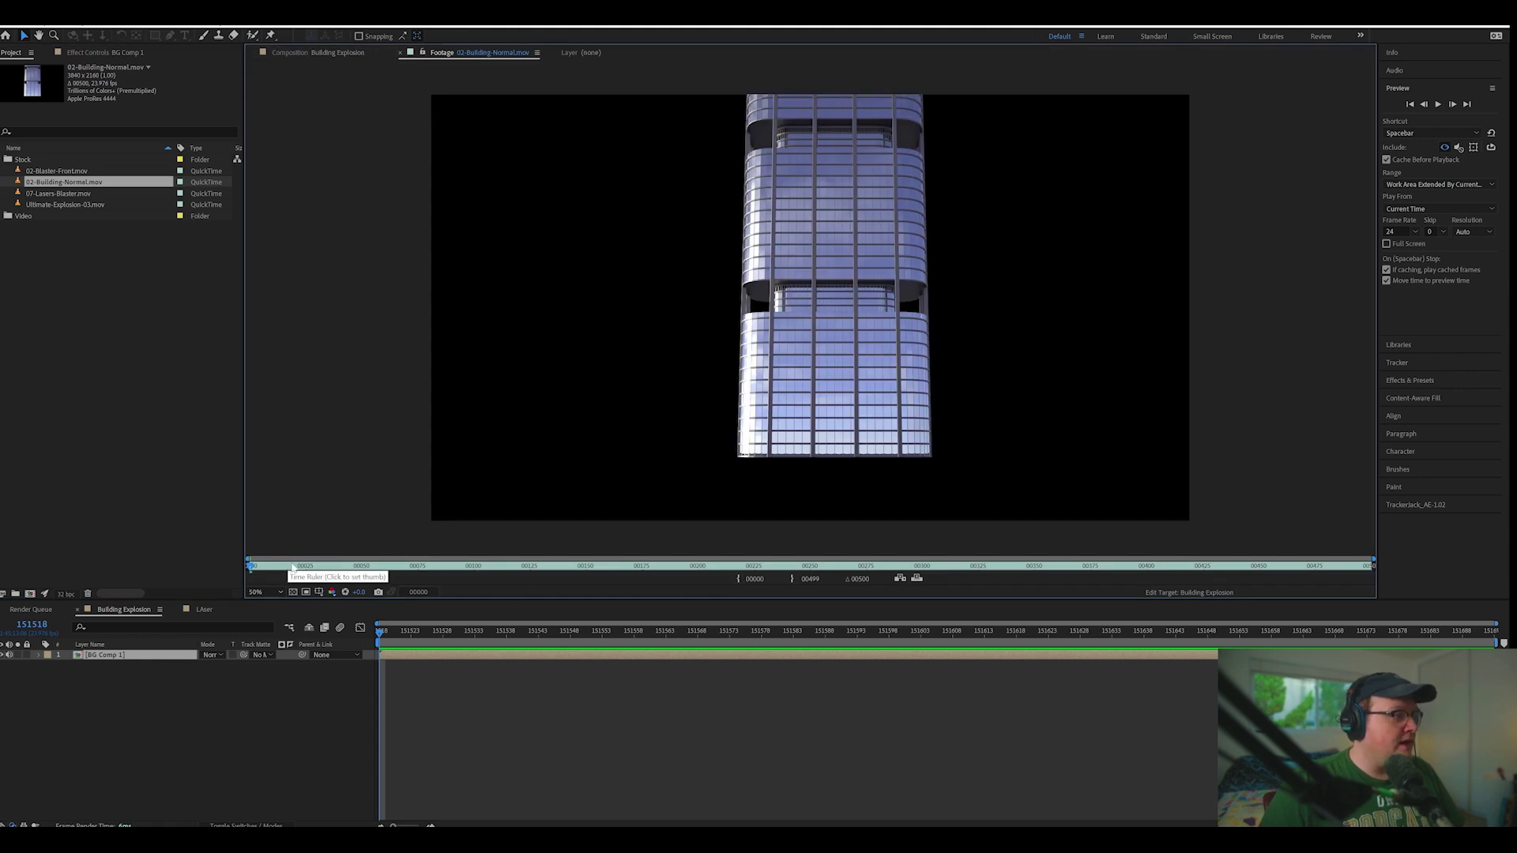
pyautogui.moveTo(491, 565); pyautogui.dragTo(635, 570)
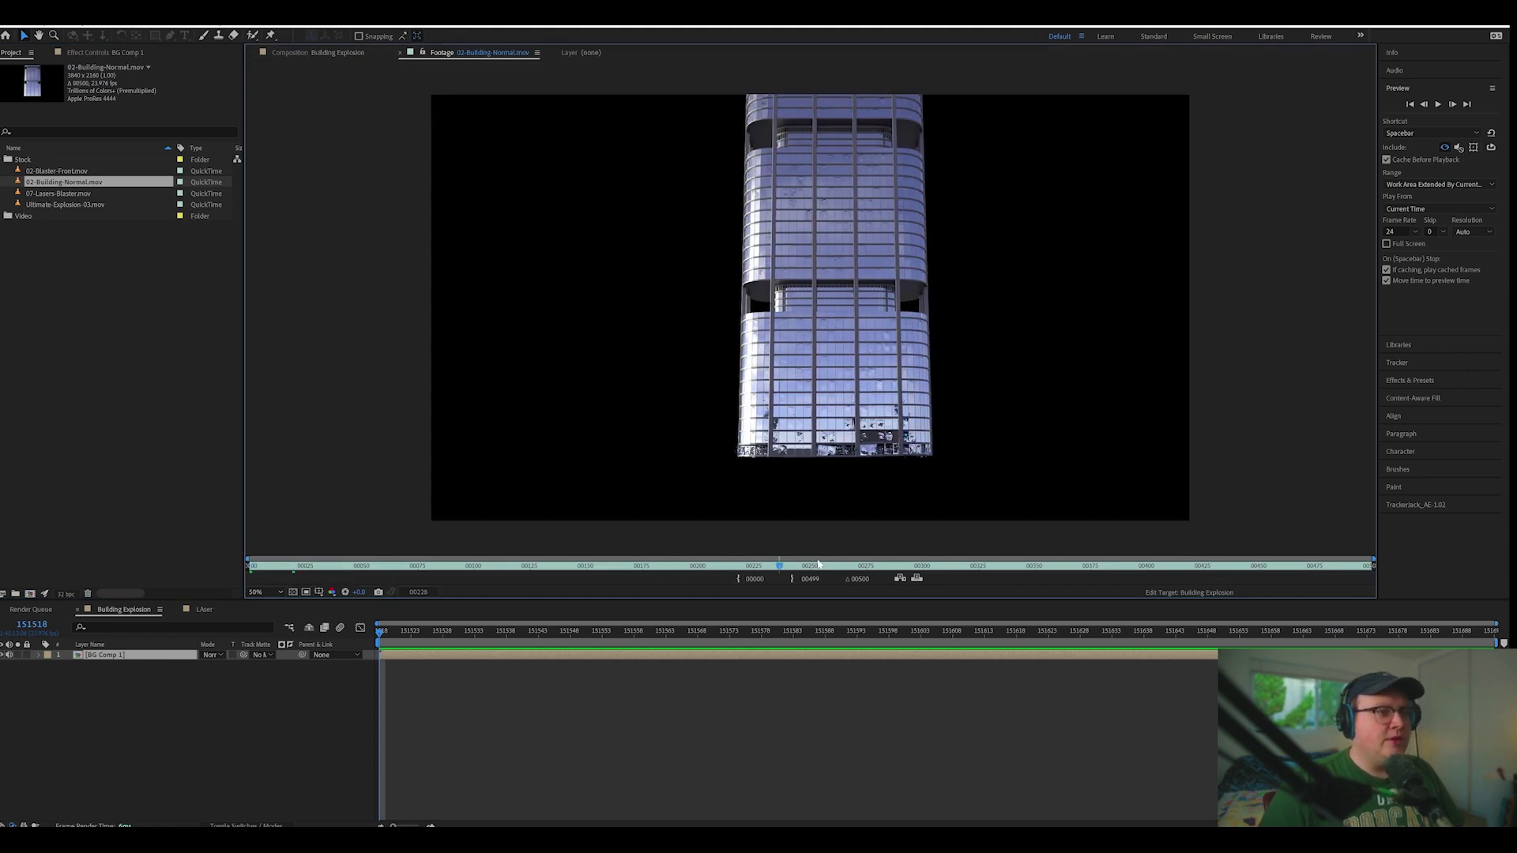
pyautogui.moveTo(818, 564); pyautogui.dragTo(1028, 577)
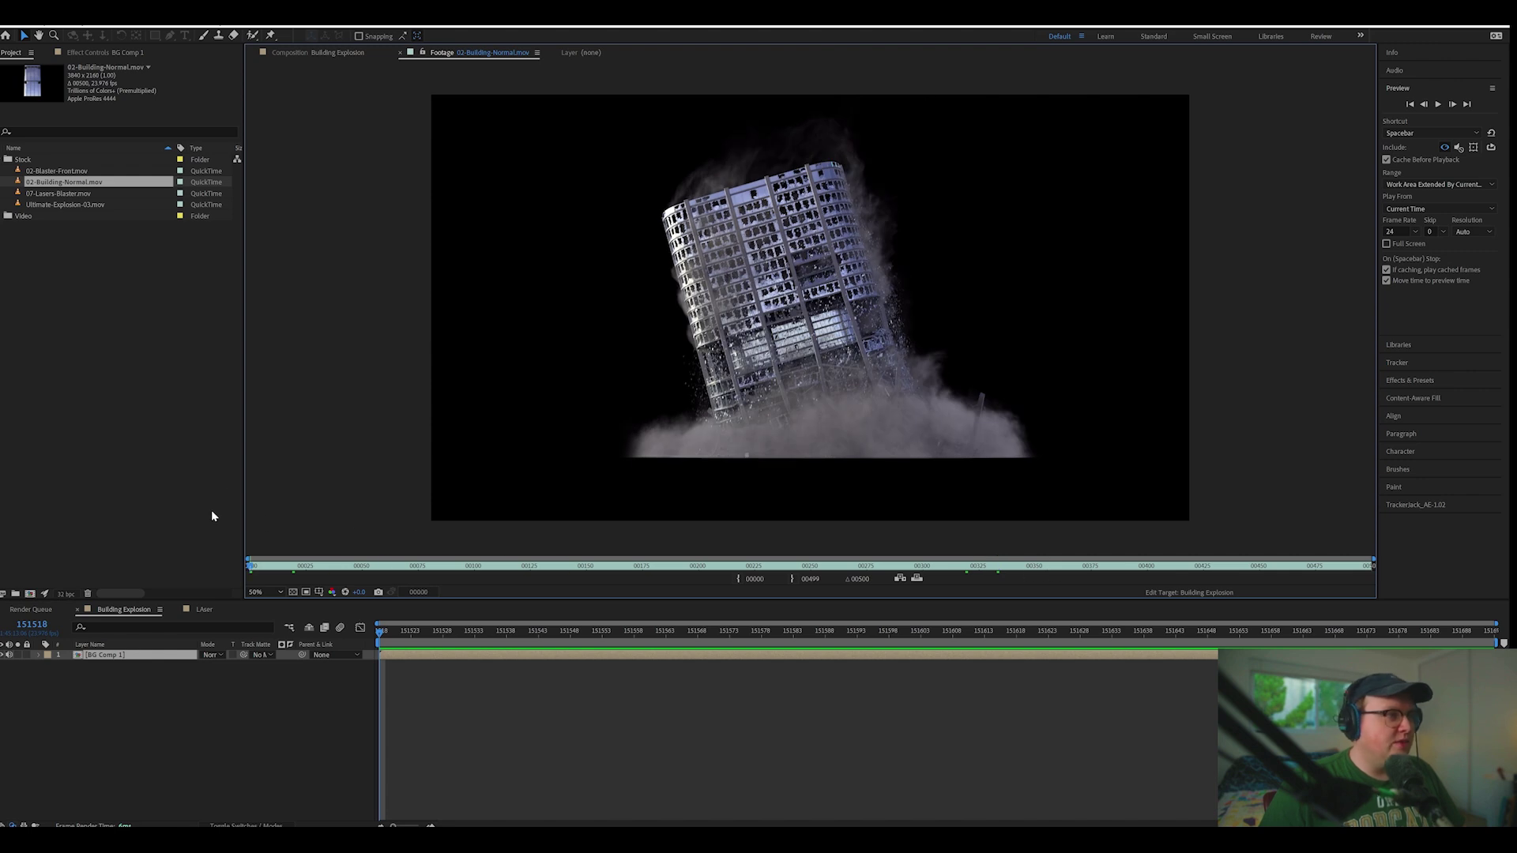
# Add the building footage to Building Explosion, scale it down, and nudge it slightly left.
pyautogui.moveTo(104, 183); pyautogui.dragTo(195, 605)
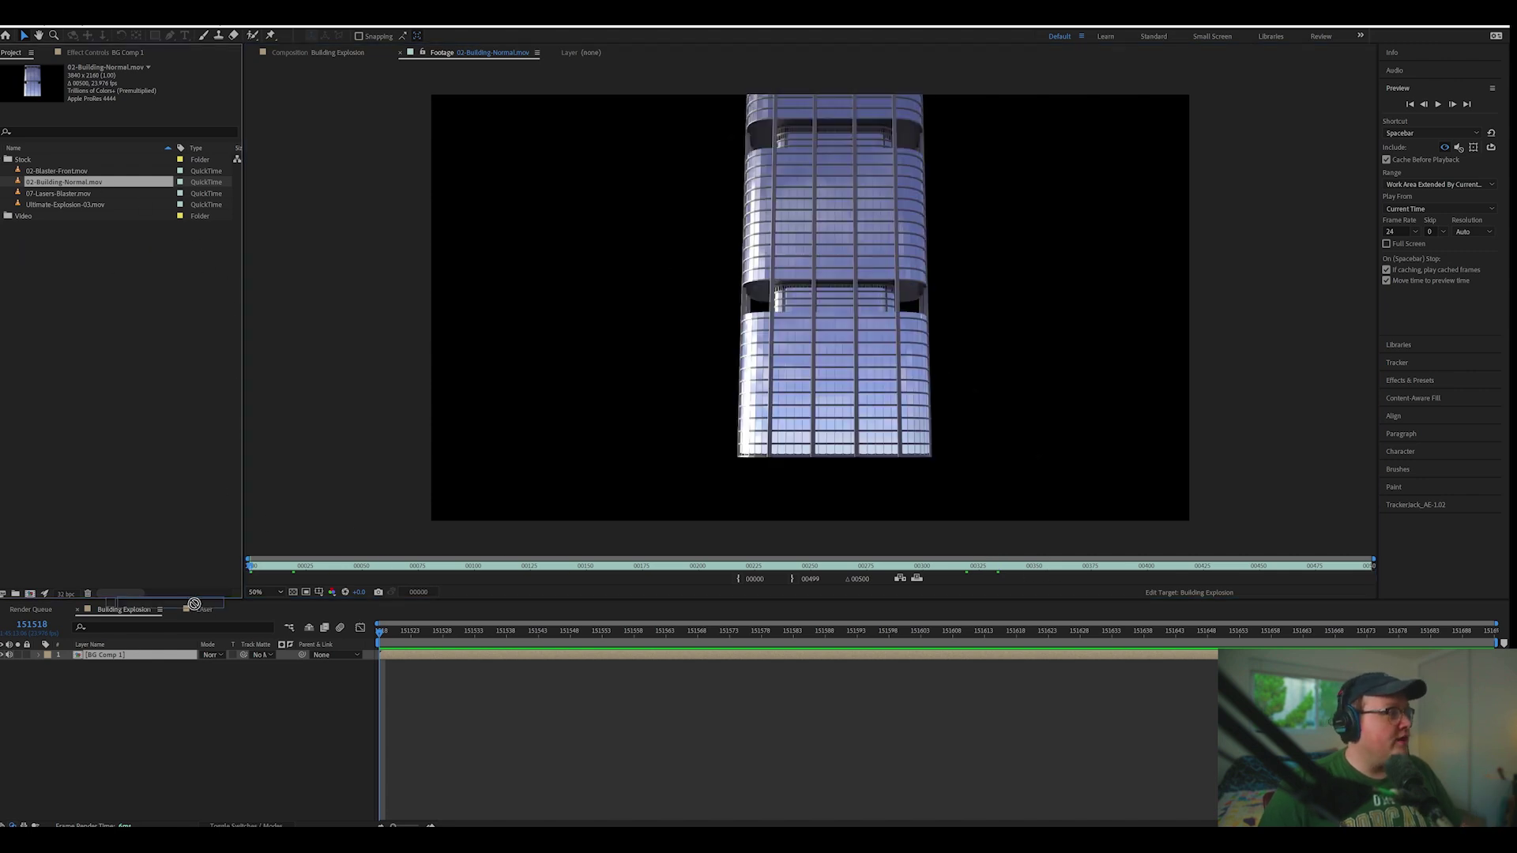
pyautogui.moveTo(197, 660); pyautogui.dragTo(196, 655)
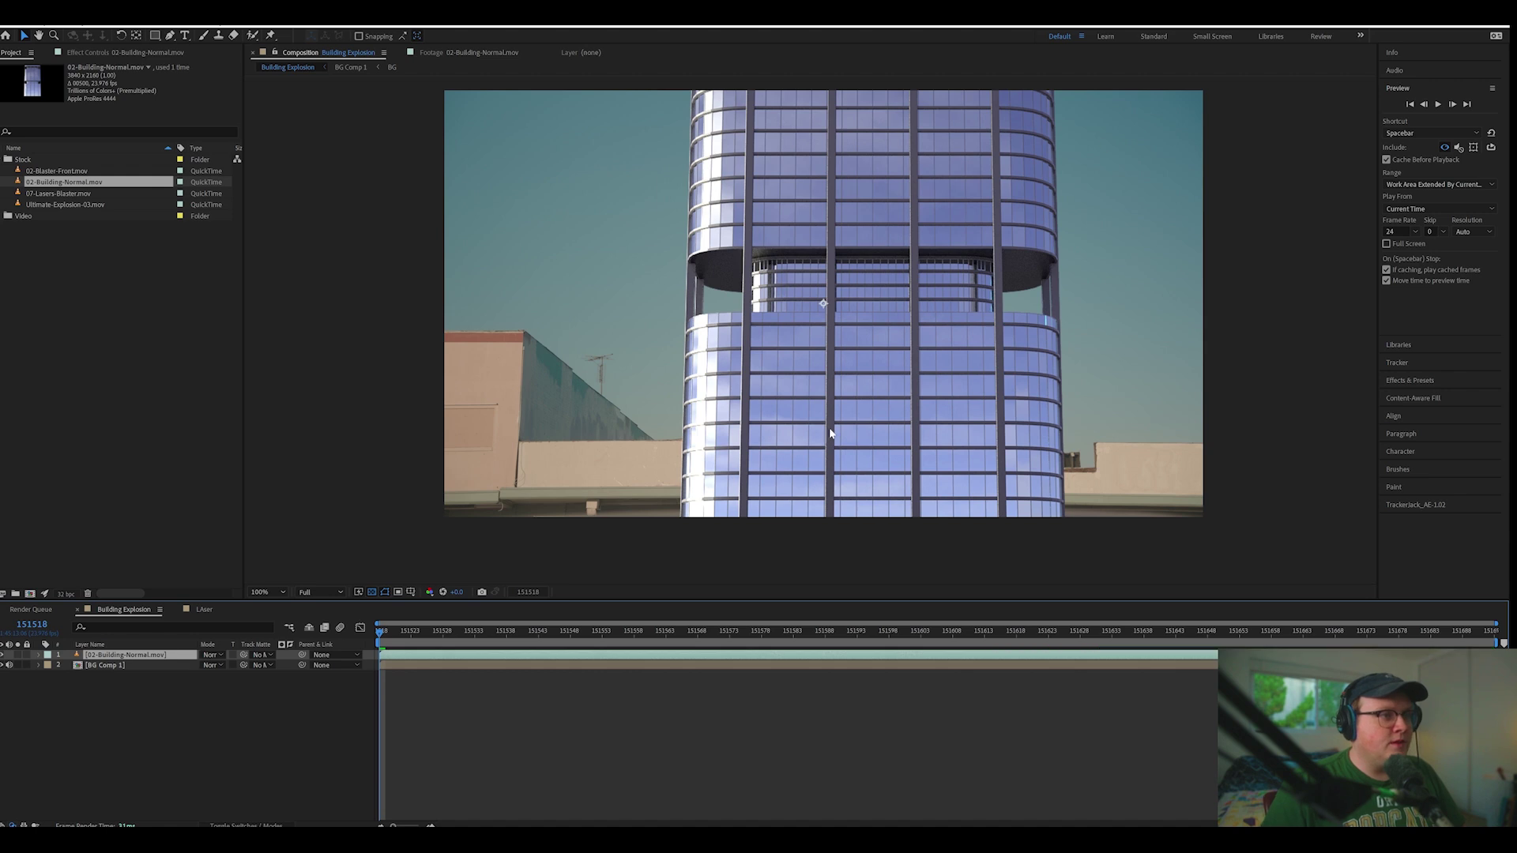
pyautogui.press('s')
pyautogui.moveTo(232, 665); pyautogui.dragTo(213, 673)
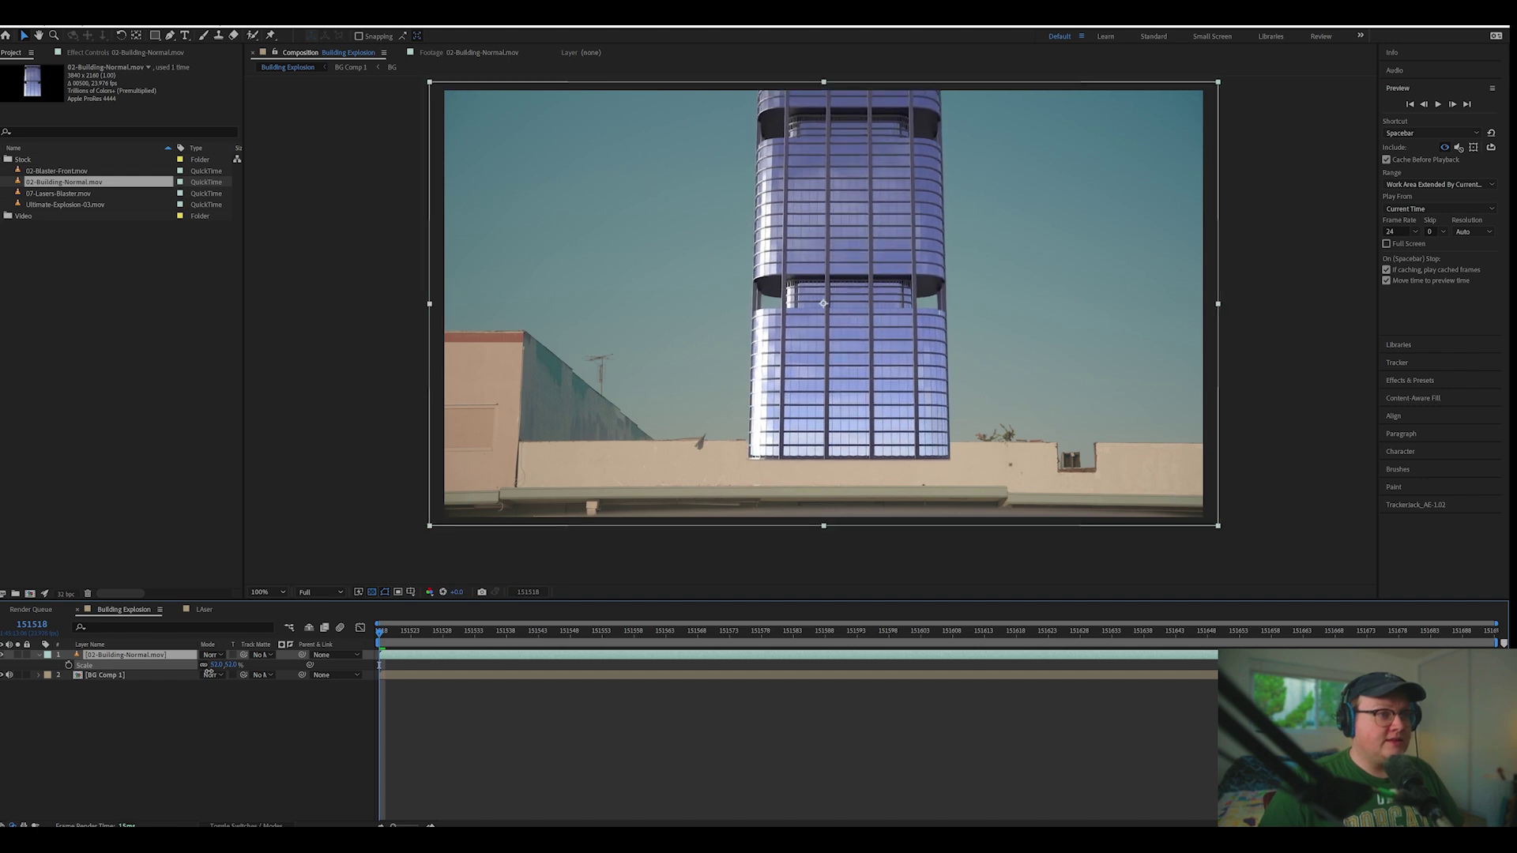
pyautogui.moveTo(830, 450); pyautogui.dragTo(817, 453)
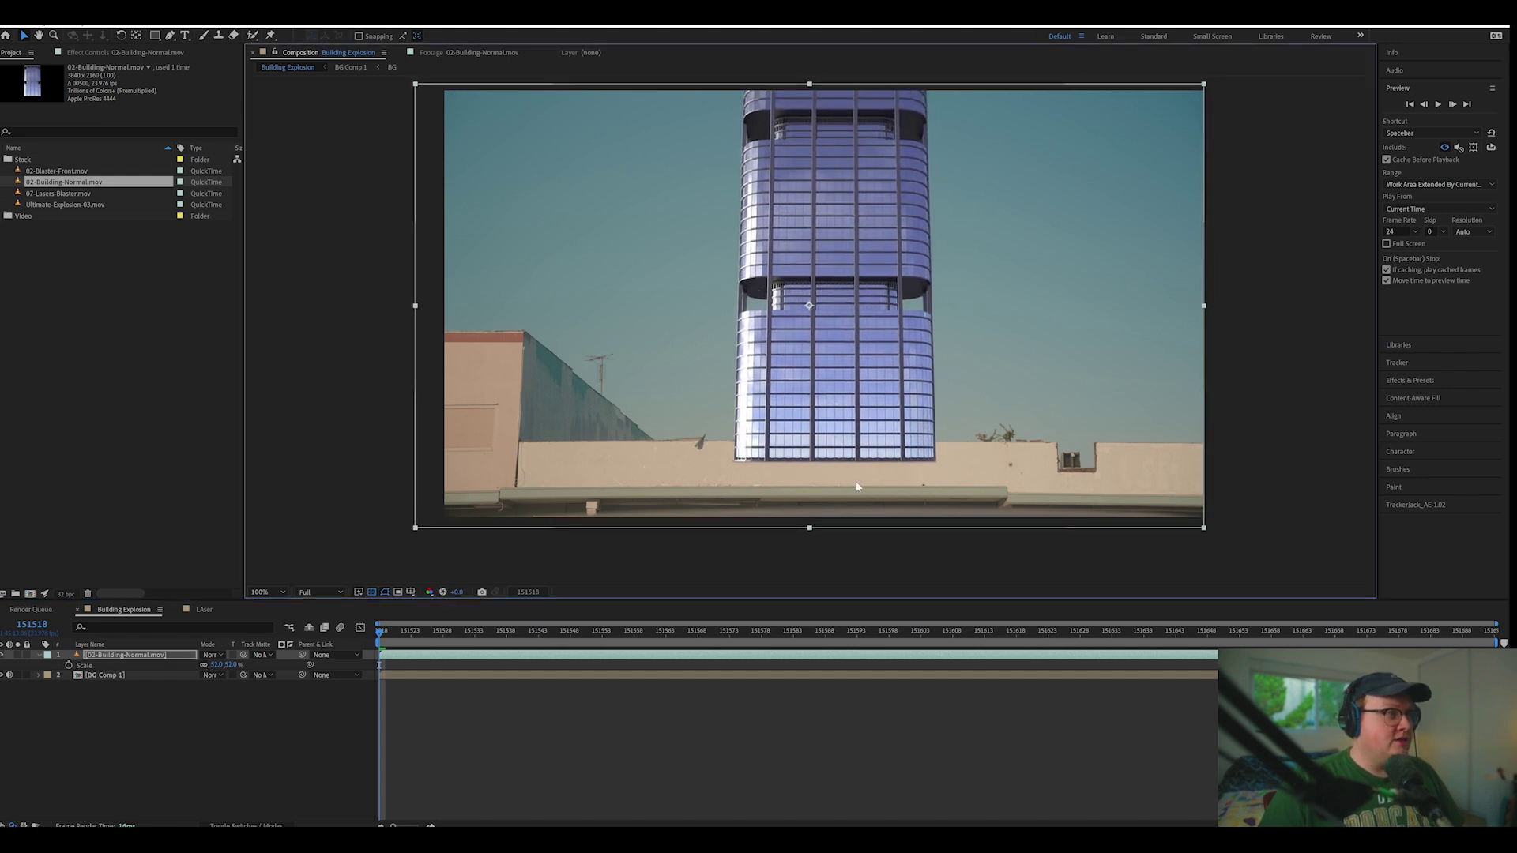
pyautogui.click(80, 194)
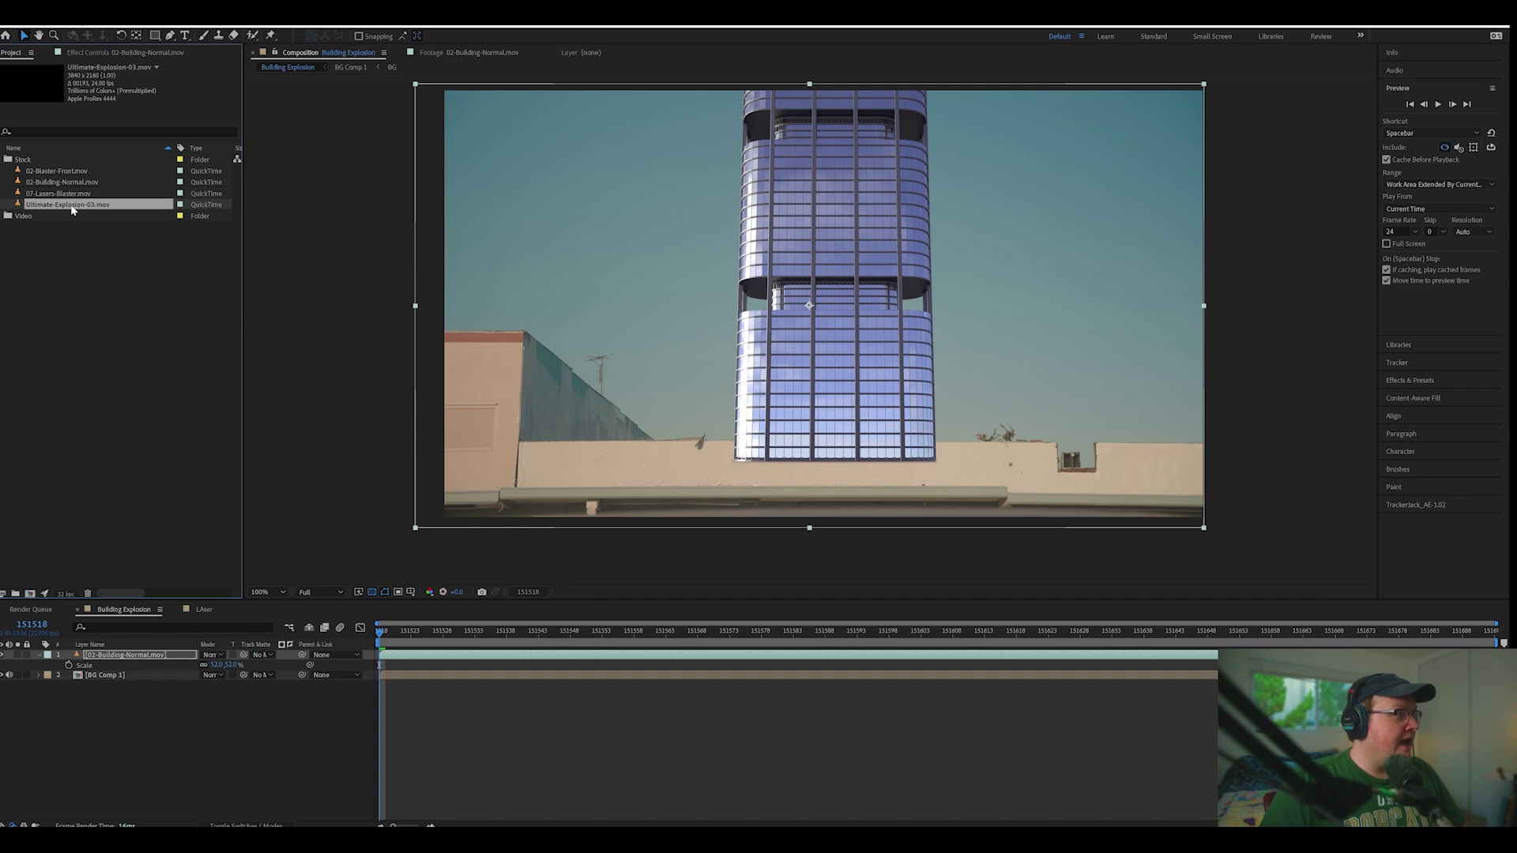
# Add Ultimate-Explosion-03.mov as the top layer and preview the explosion footage.
pyautogui.moveTo(275, 438); pyautogui.dragTo(200, 656)
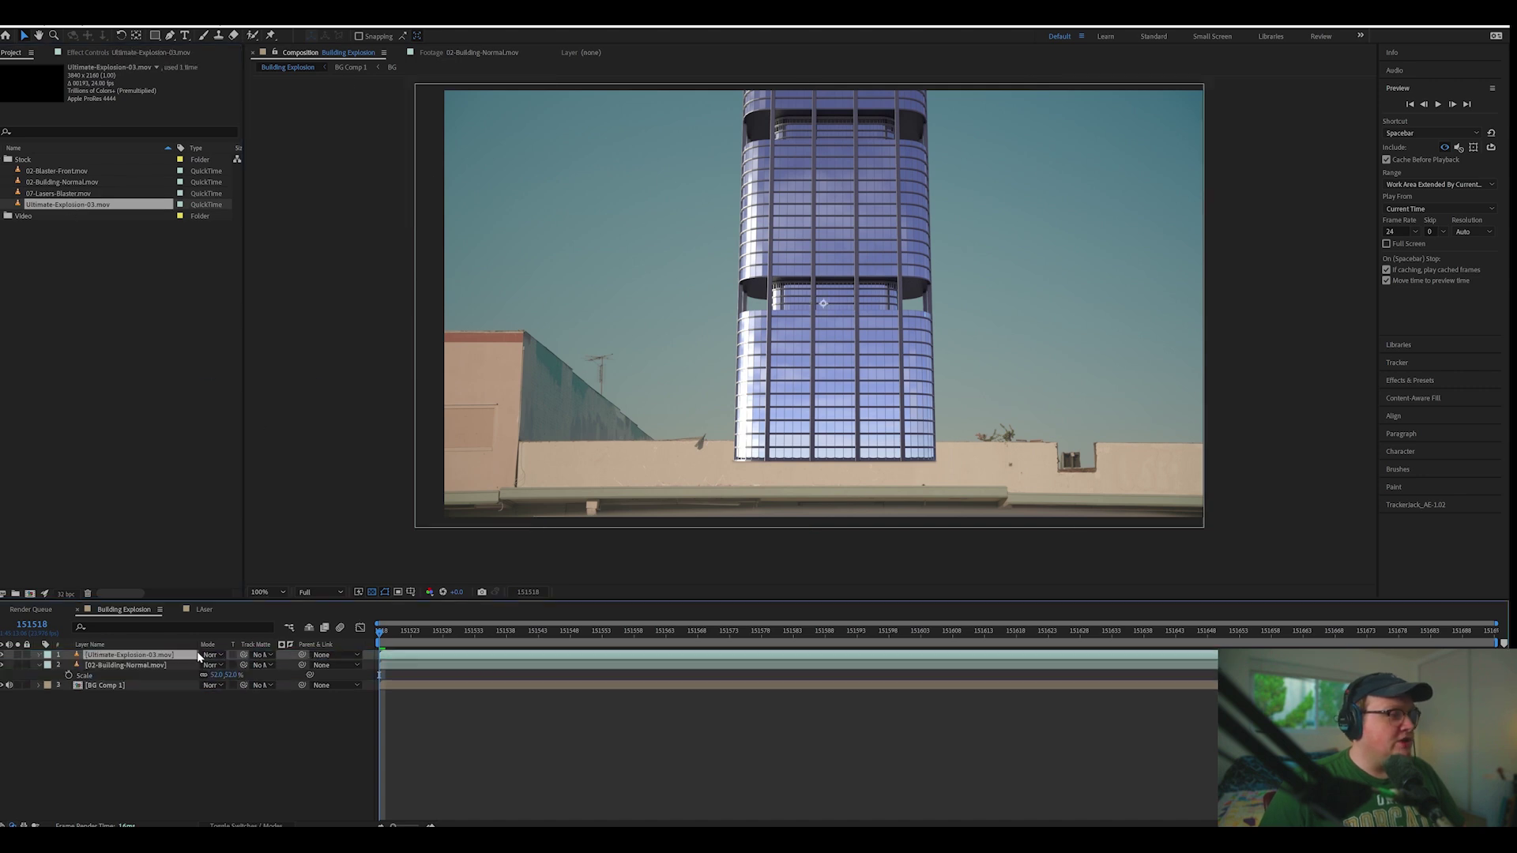
pyautogui.doubleClick(109, 207)
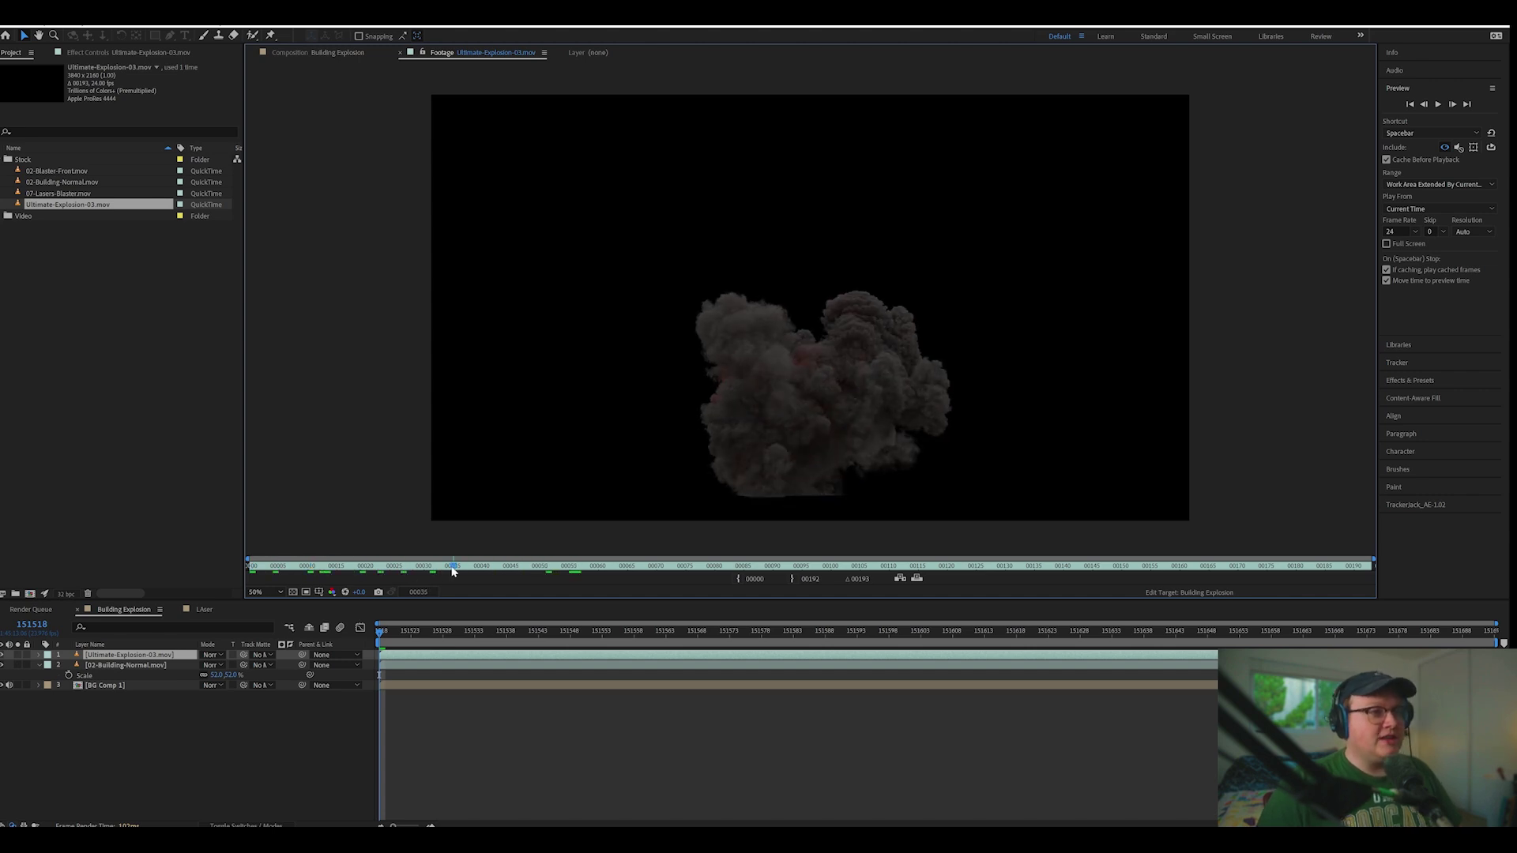
pyautogui.click(603, 631)
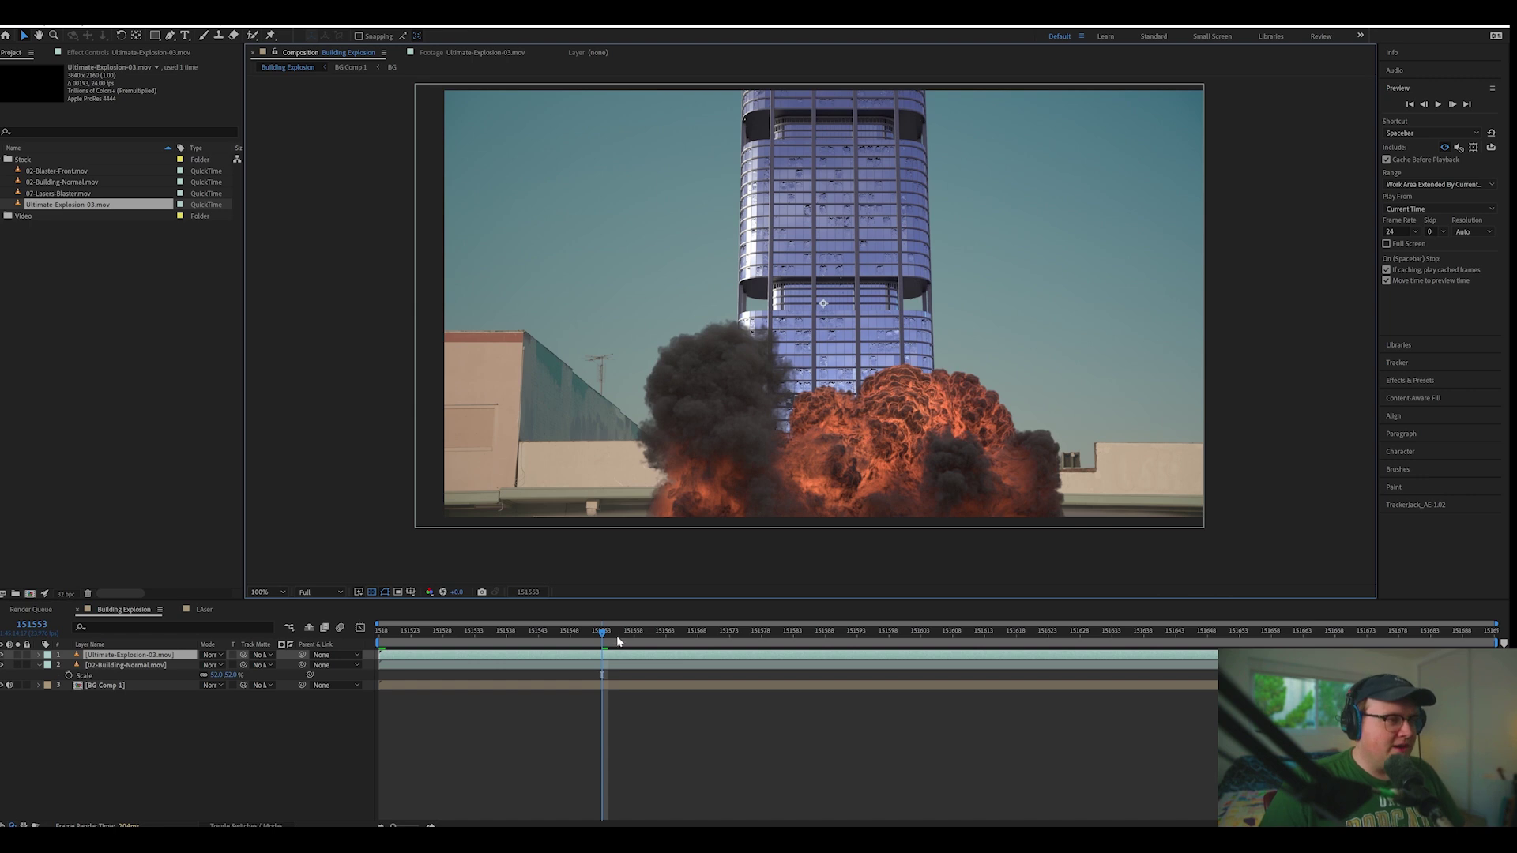
pyautogui.press('Home')
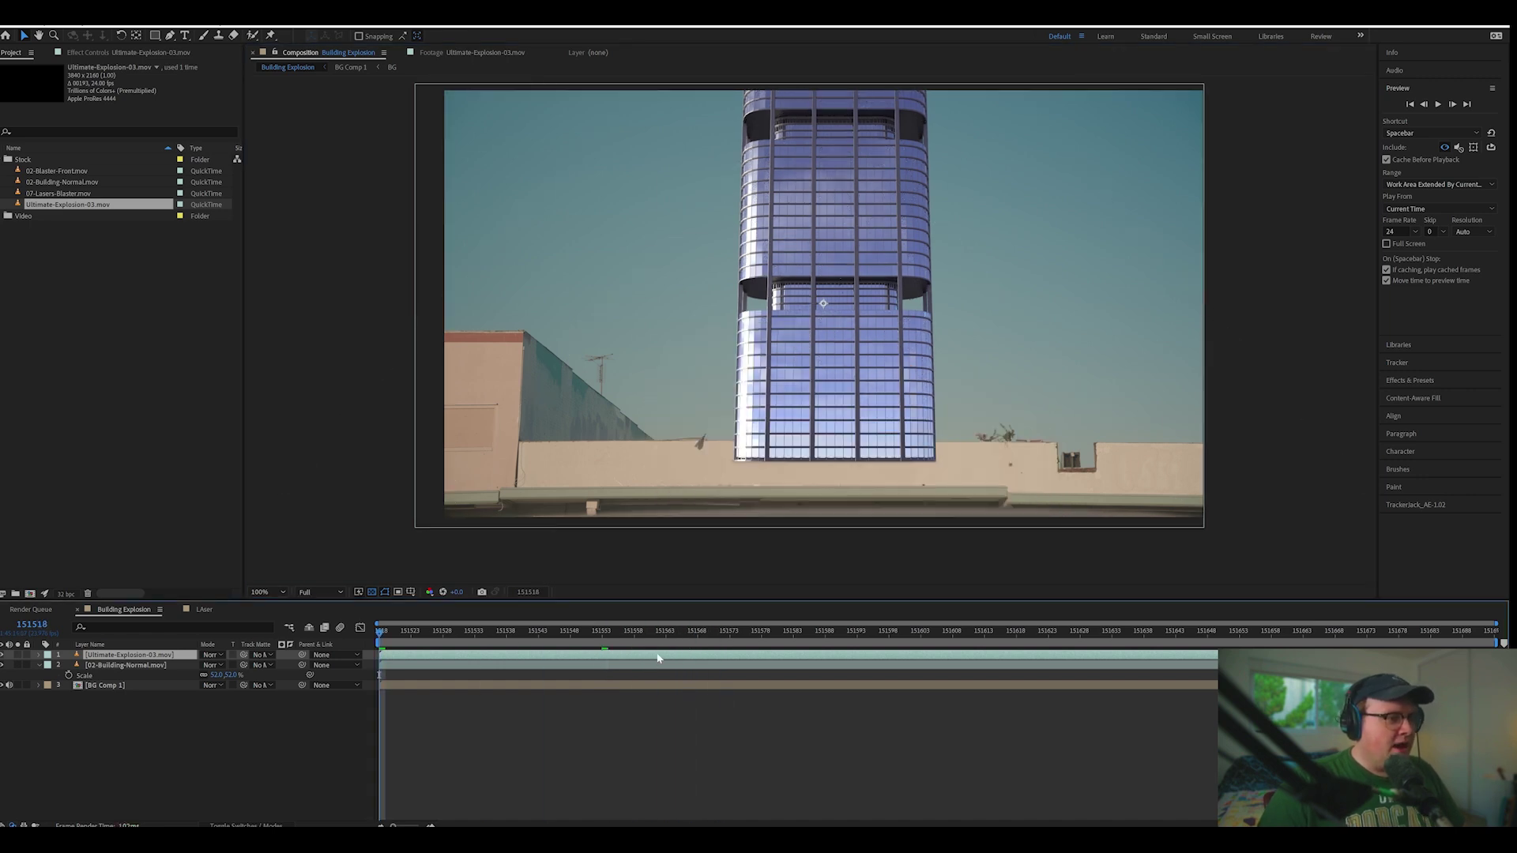
# Scale the explosion layer up until the fireball engulfs the tower's base, scrubbing to check.
pyautogui.press('s')
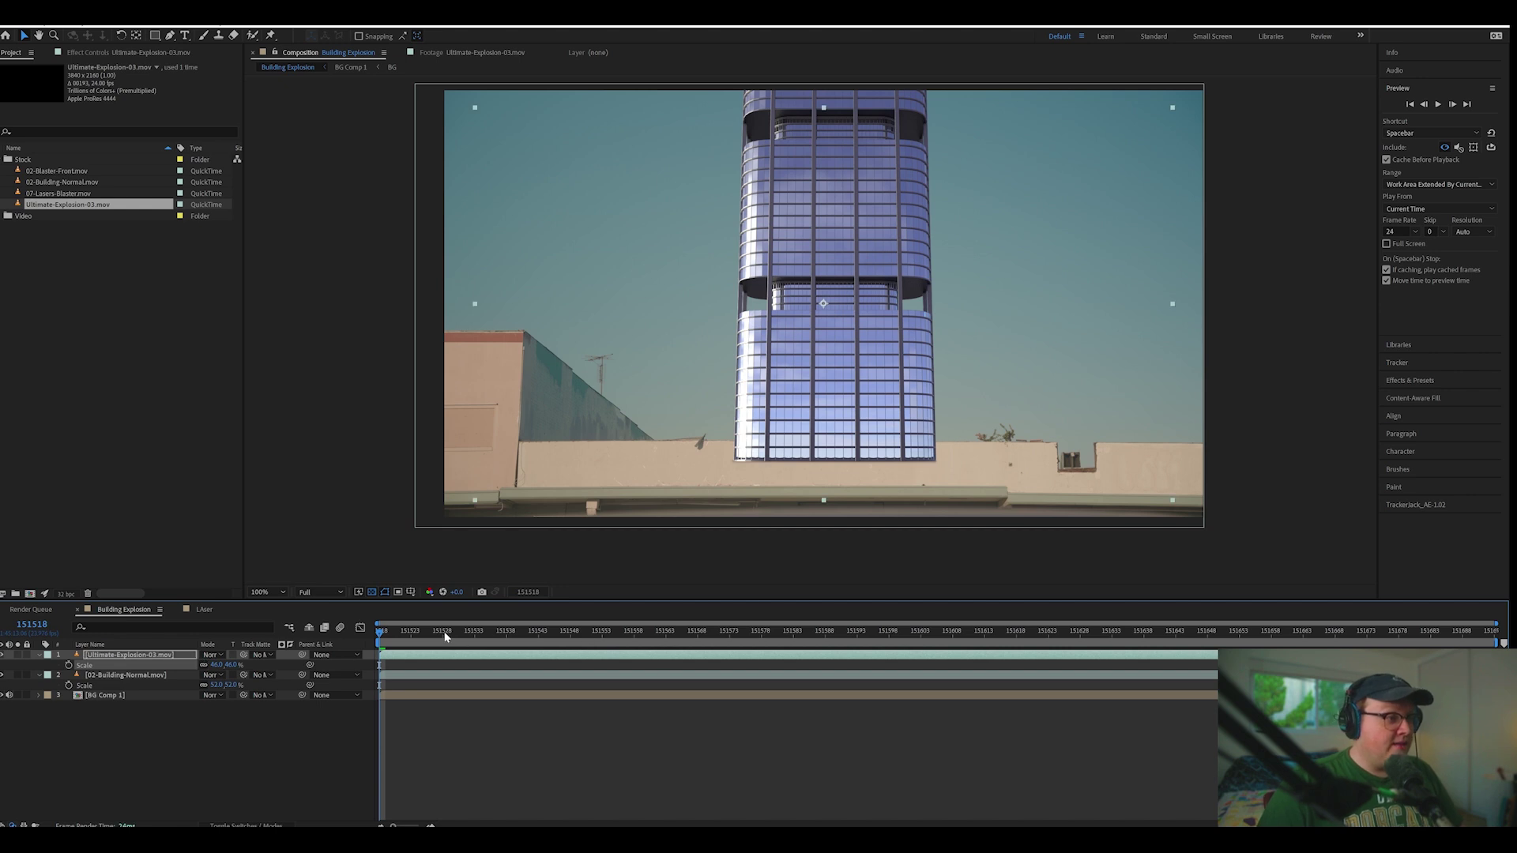
pyautogui.click(585, 636)
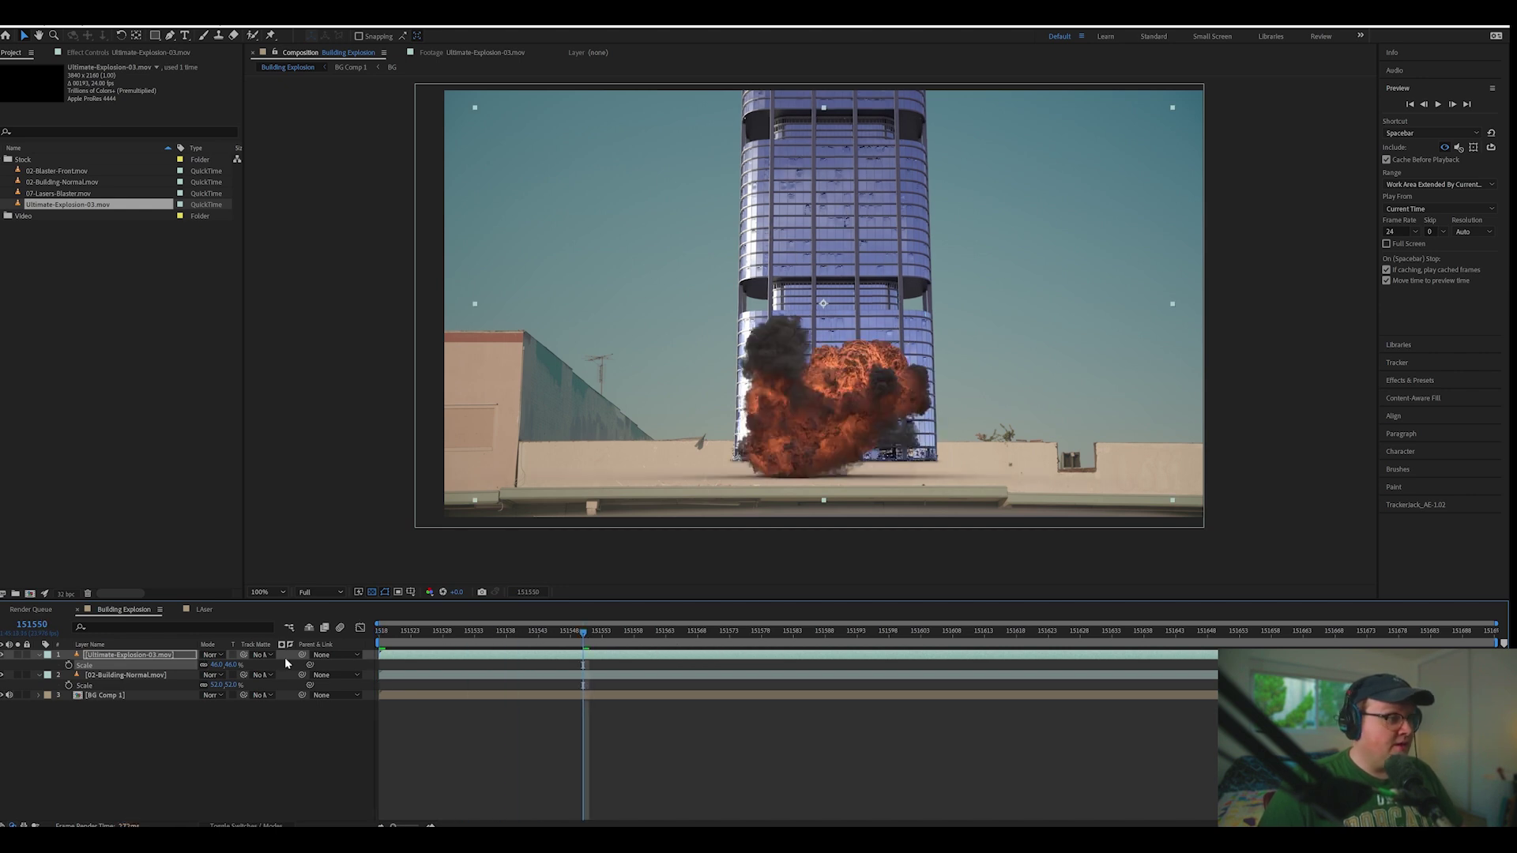
pyautogui.moveTo(234, 664); pyautogui.dragTo(857, 340)
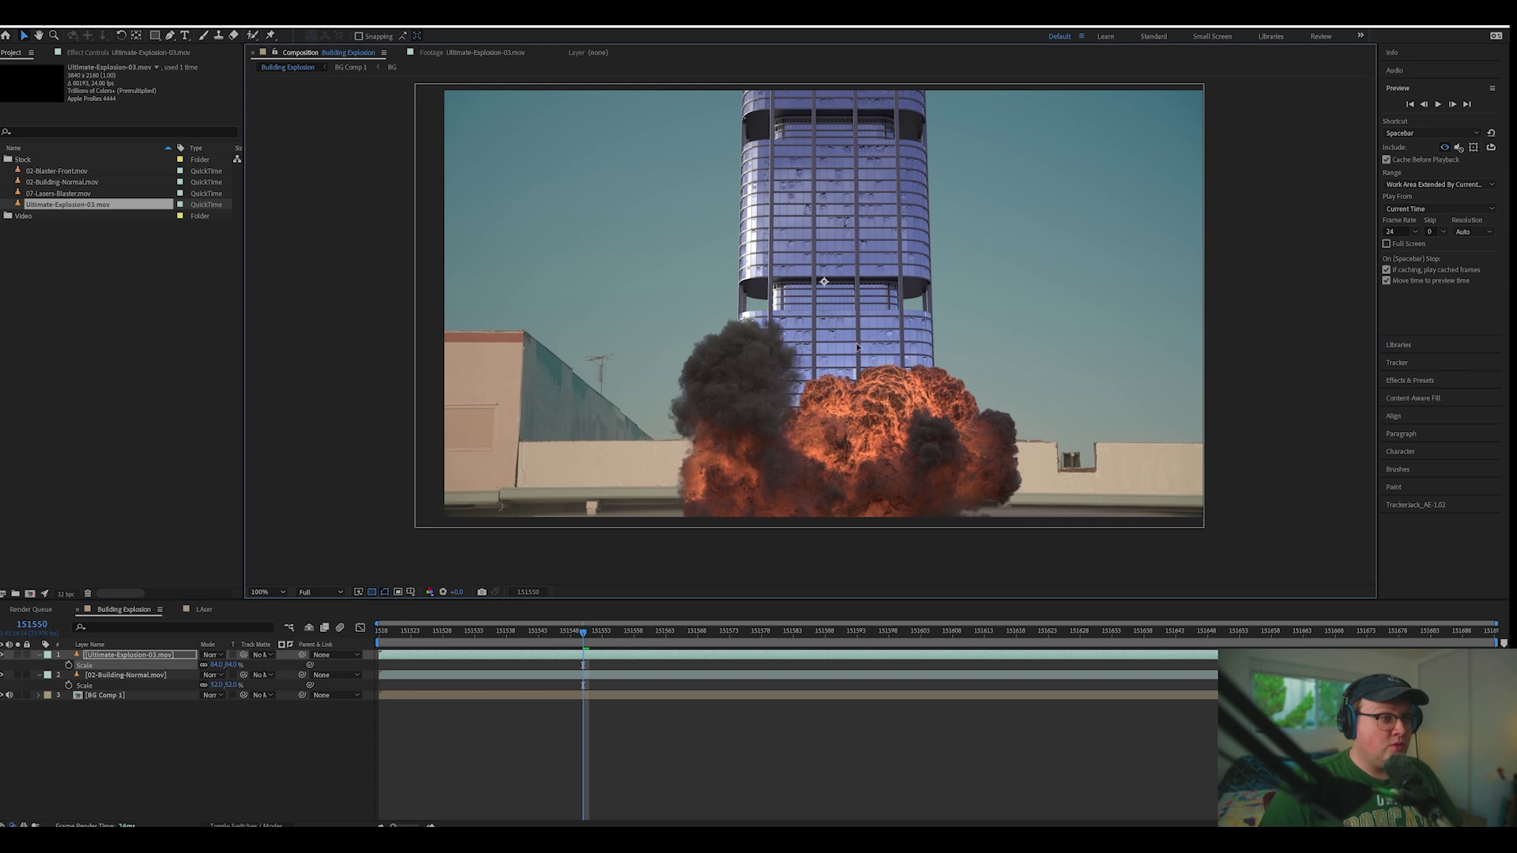
pyautogui.moveTo(531, 629); pyautogui.dragTo(443, 629)
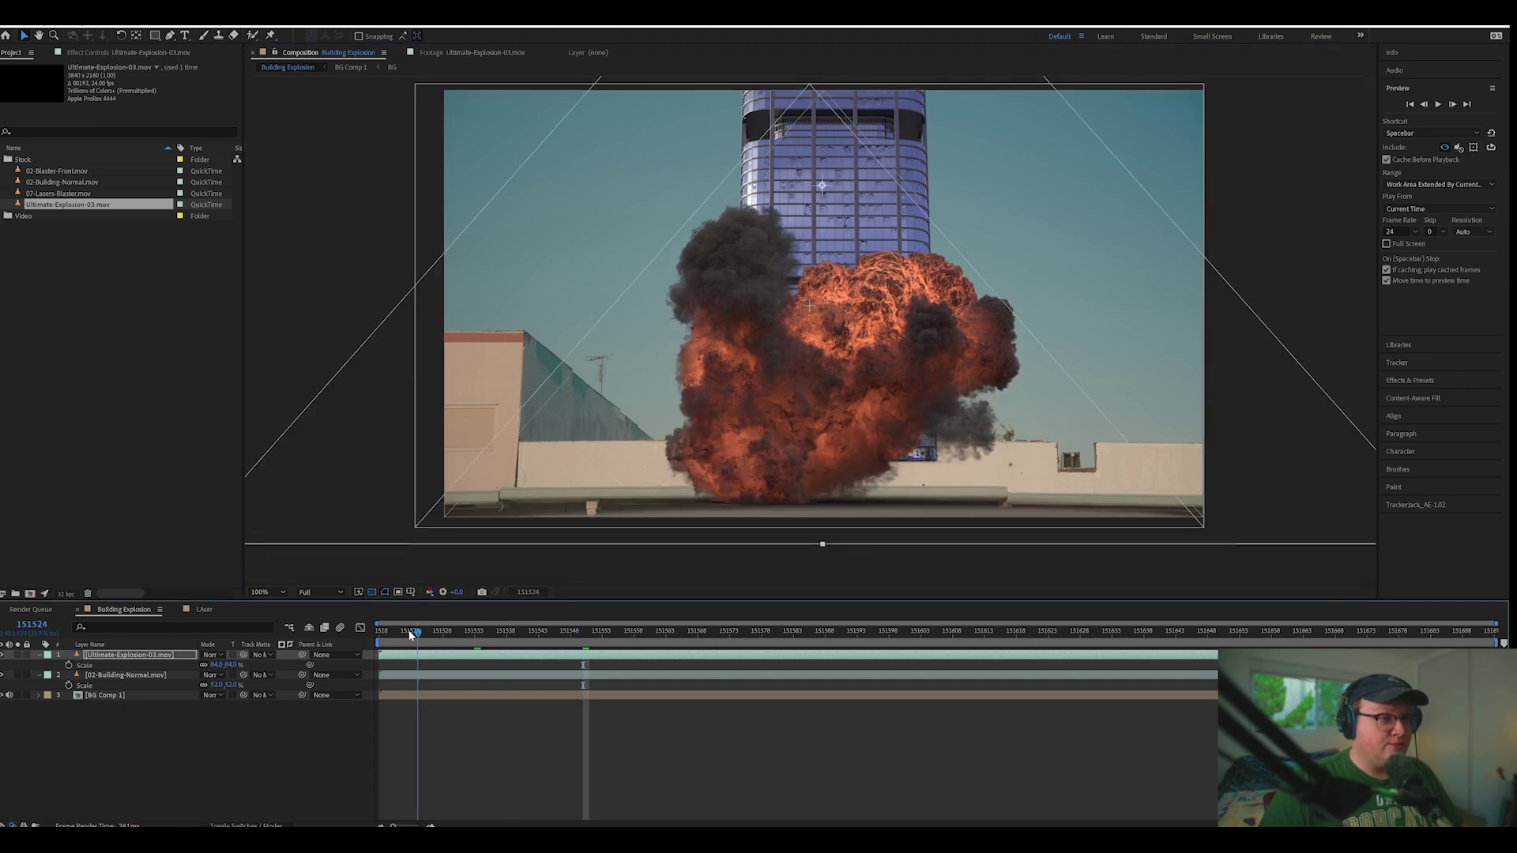
pyautogui.moveTo(535, 629); pyautogui.dragTo(876, 630)
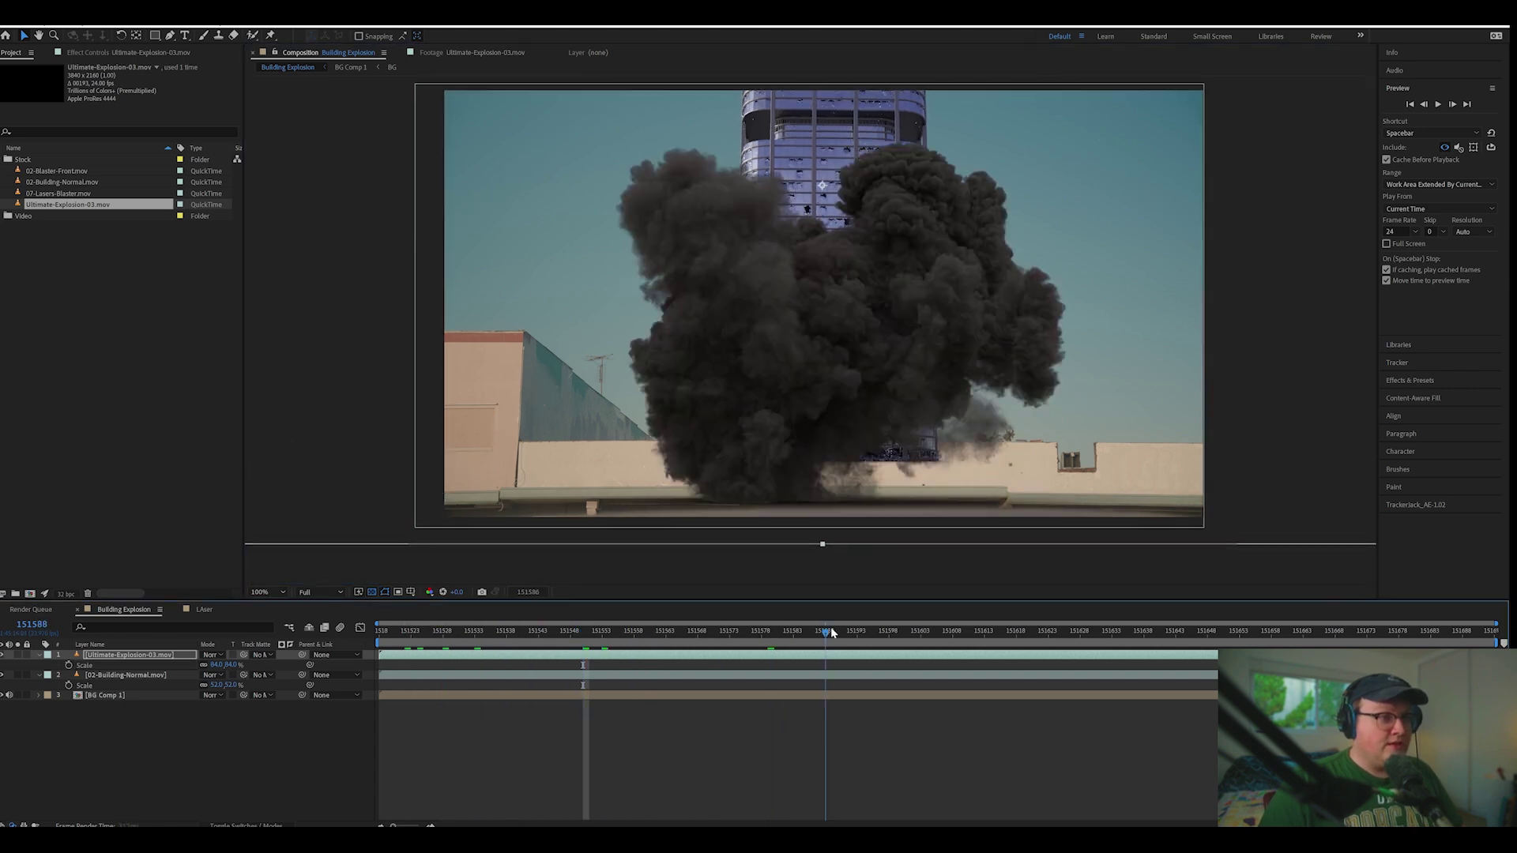
pyautogui.press('space')
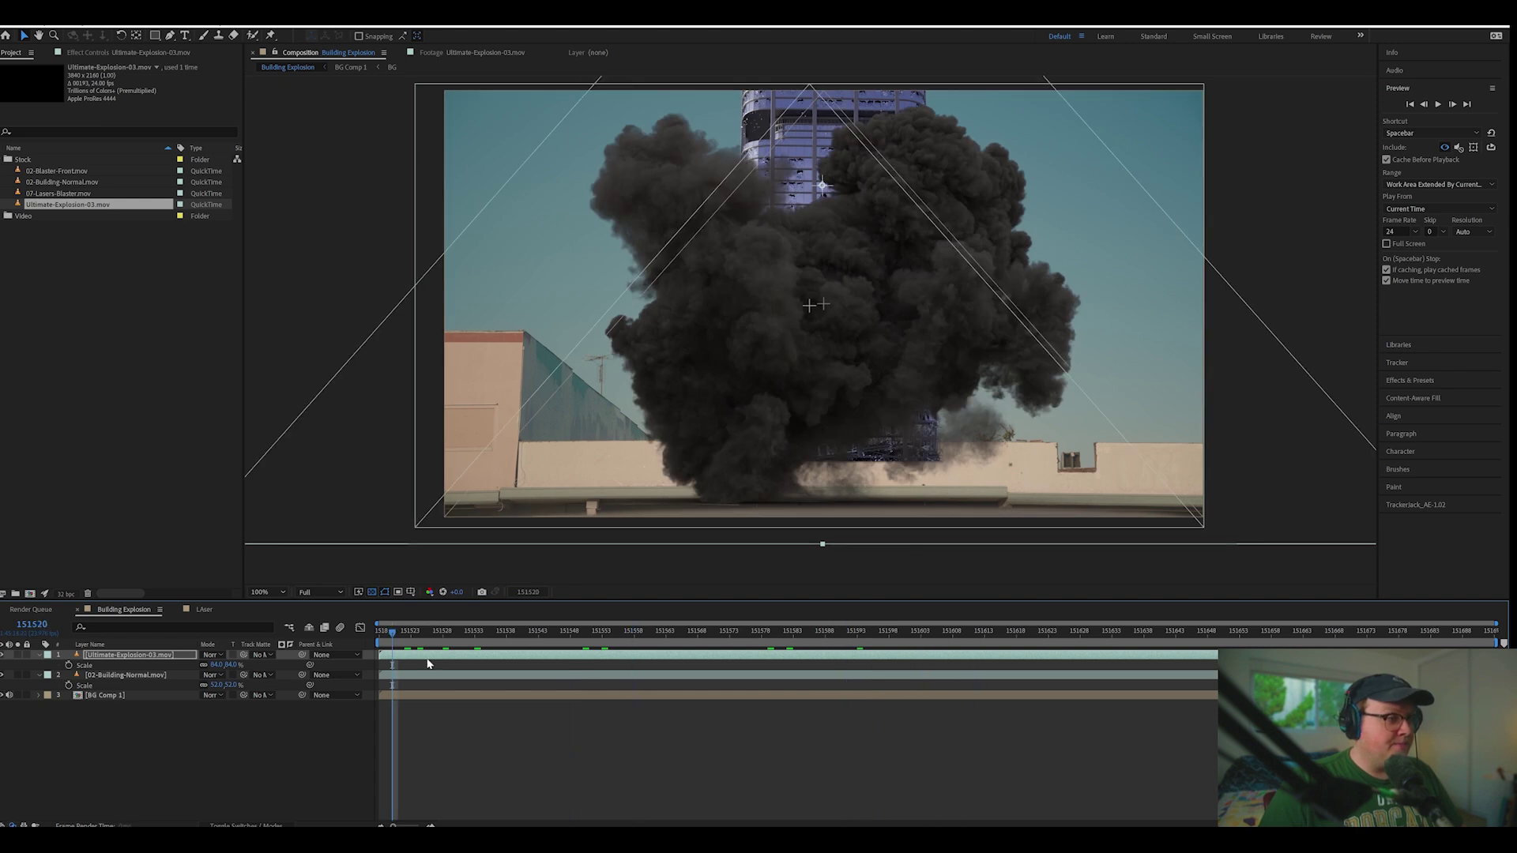
pyautogui.click(583, 659)
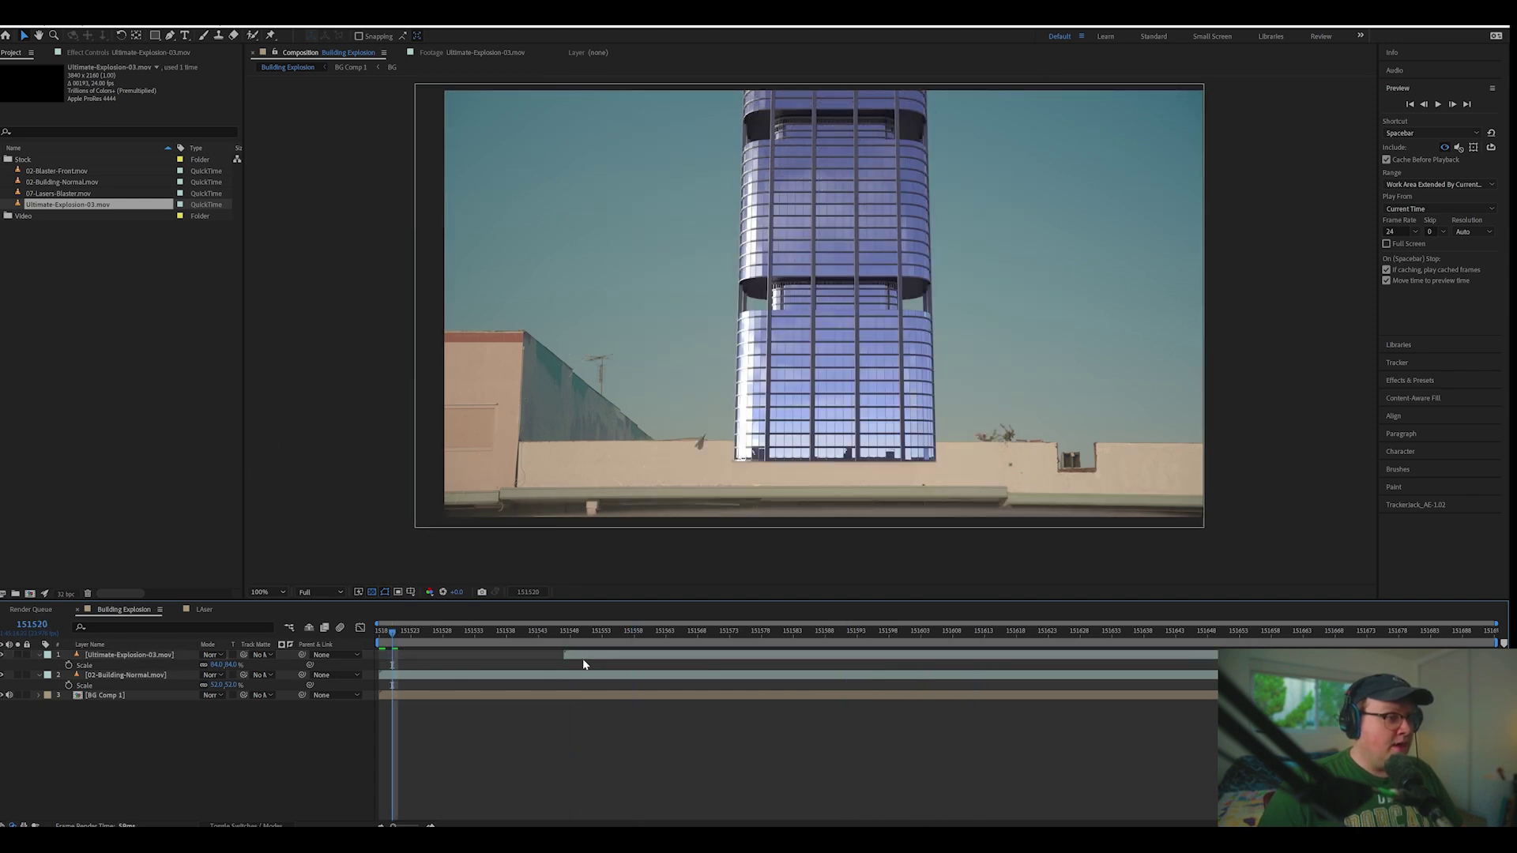
pyautogui.click(604, 657)
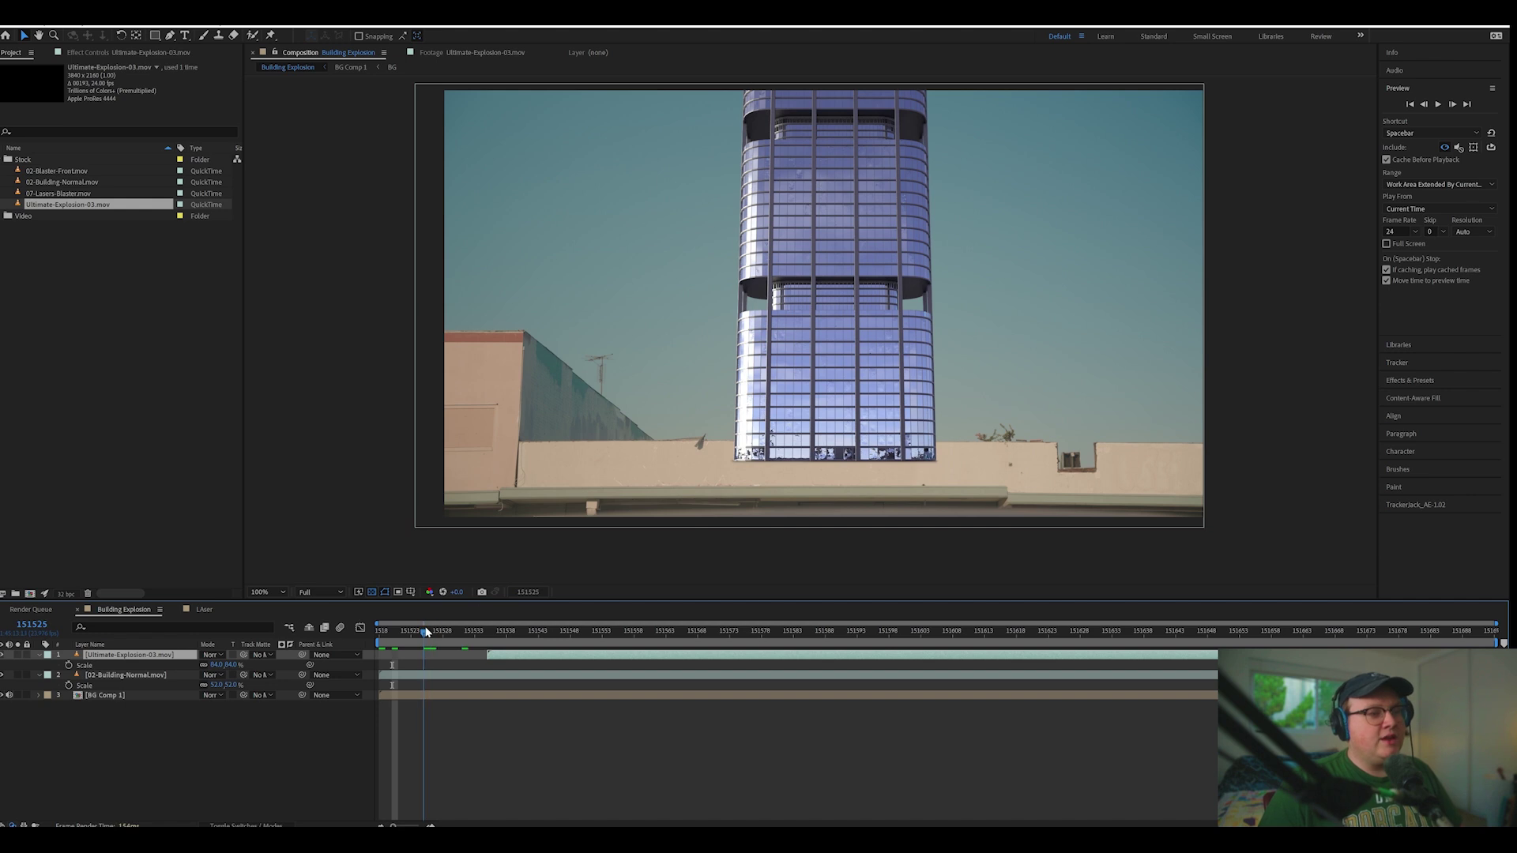
pyautogui.click(118, 696)
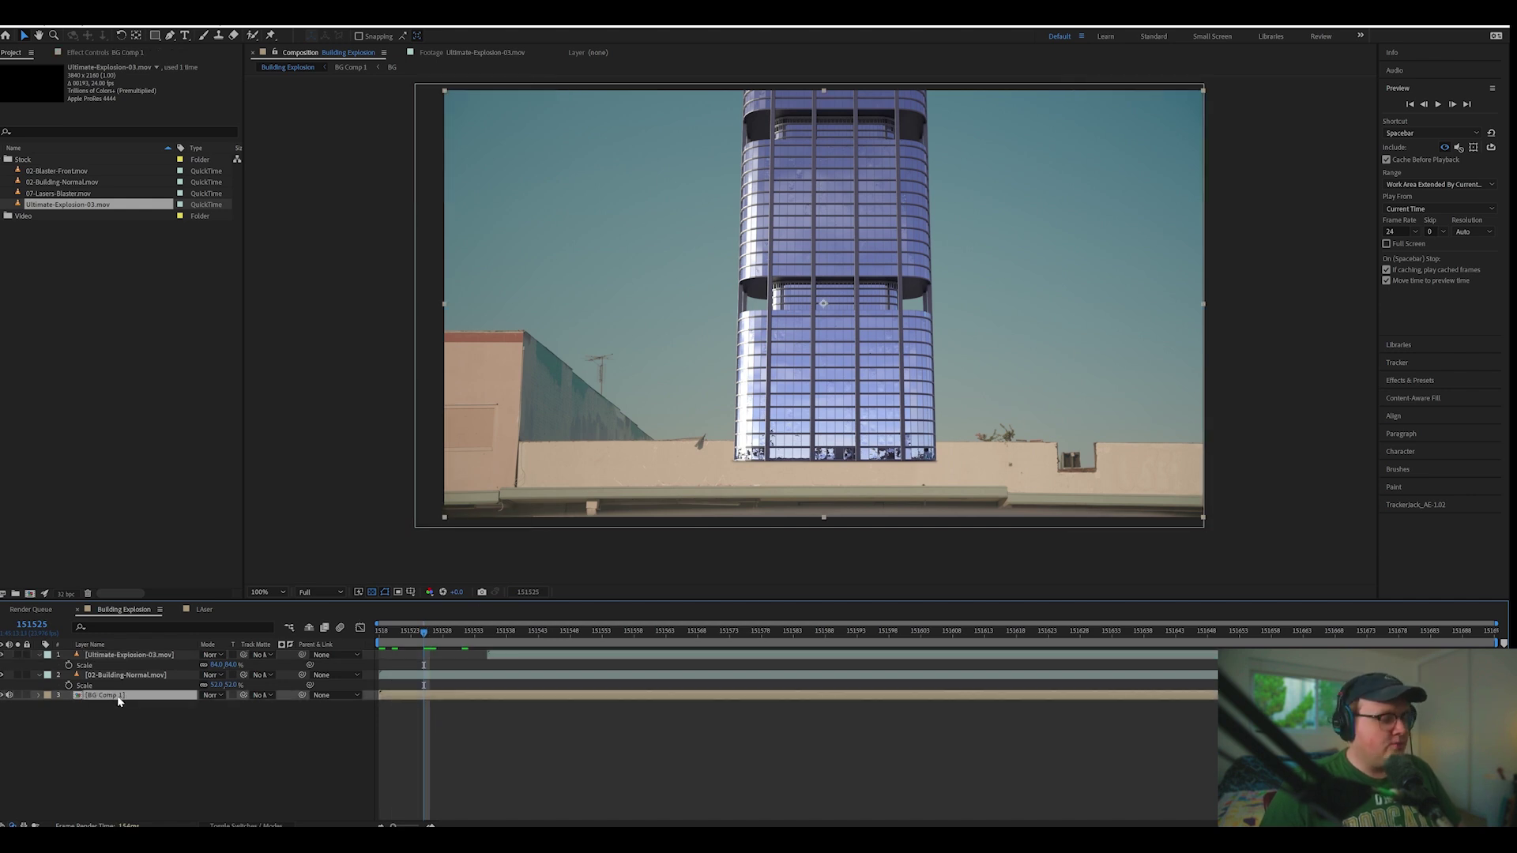
# Duplicate BG Comp 1, move the copy to the top, and apply Keylight.
pyautogui.hotkey('ctrl', 'd')
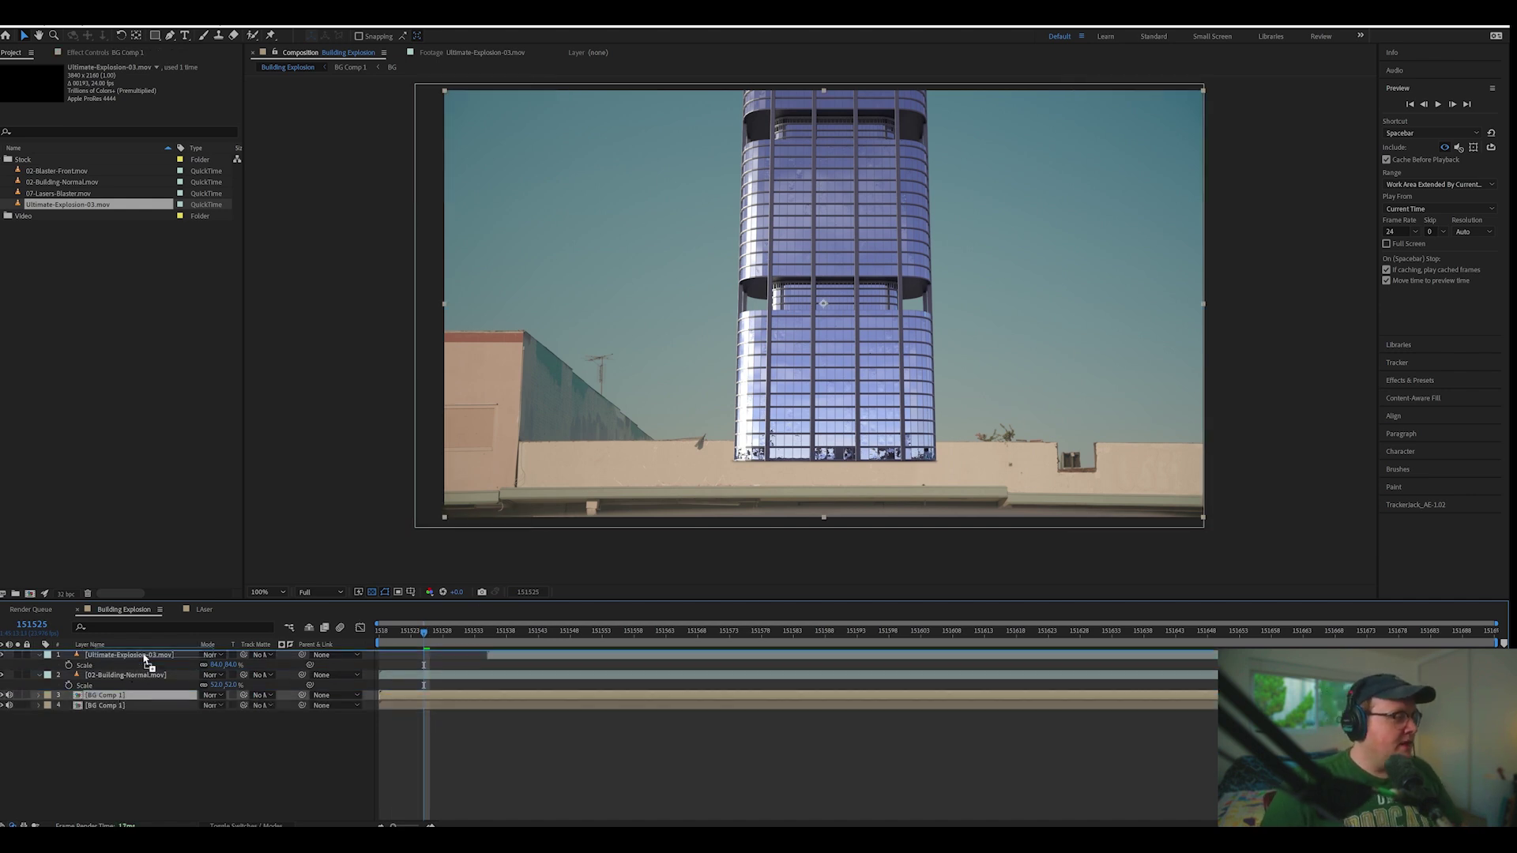
pyautogui.moveTo(132, 695); pyautogui.dragTo(145, 656)
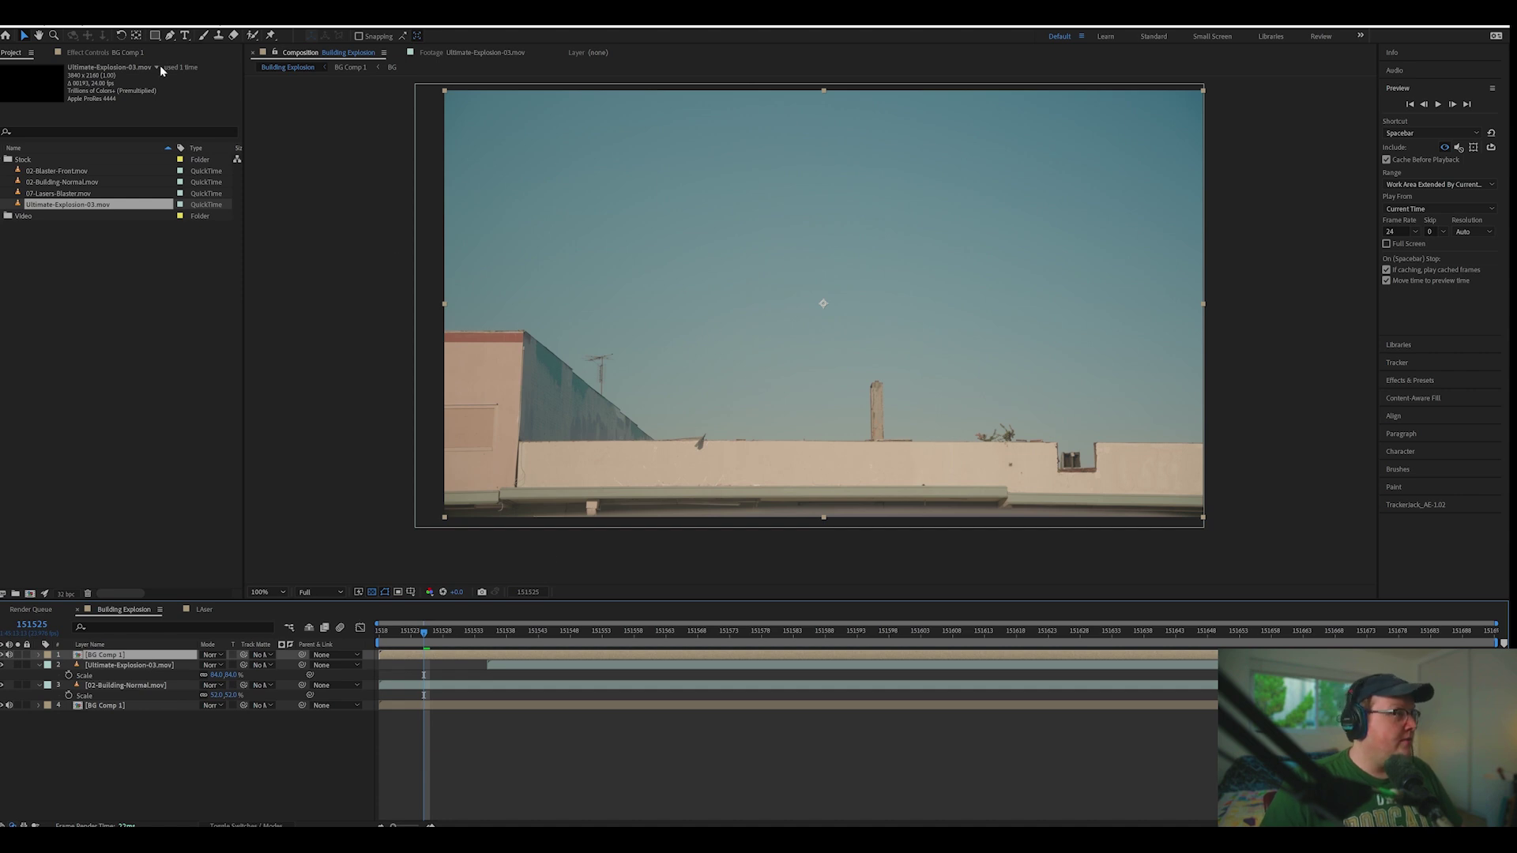
pyautogui.click(141, 55)
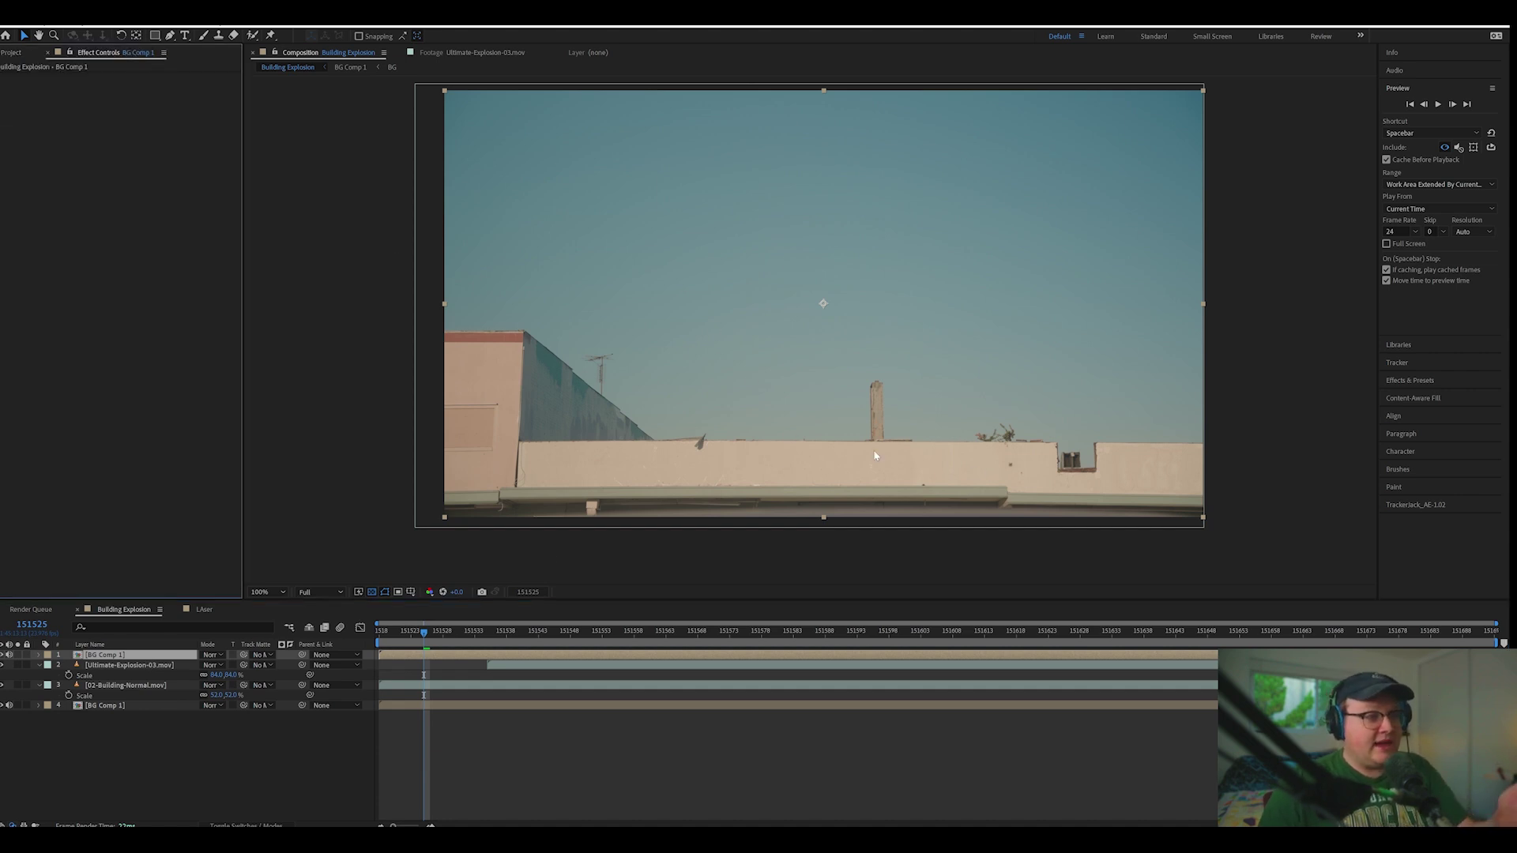
pyautogui.hotkey('ctrl', 'space')
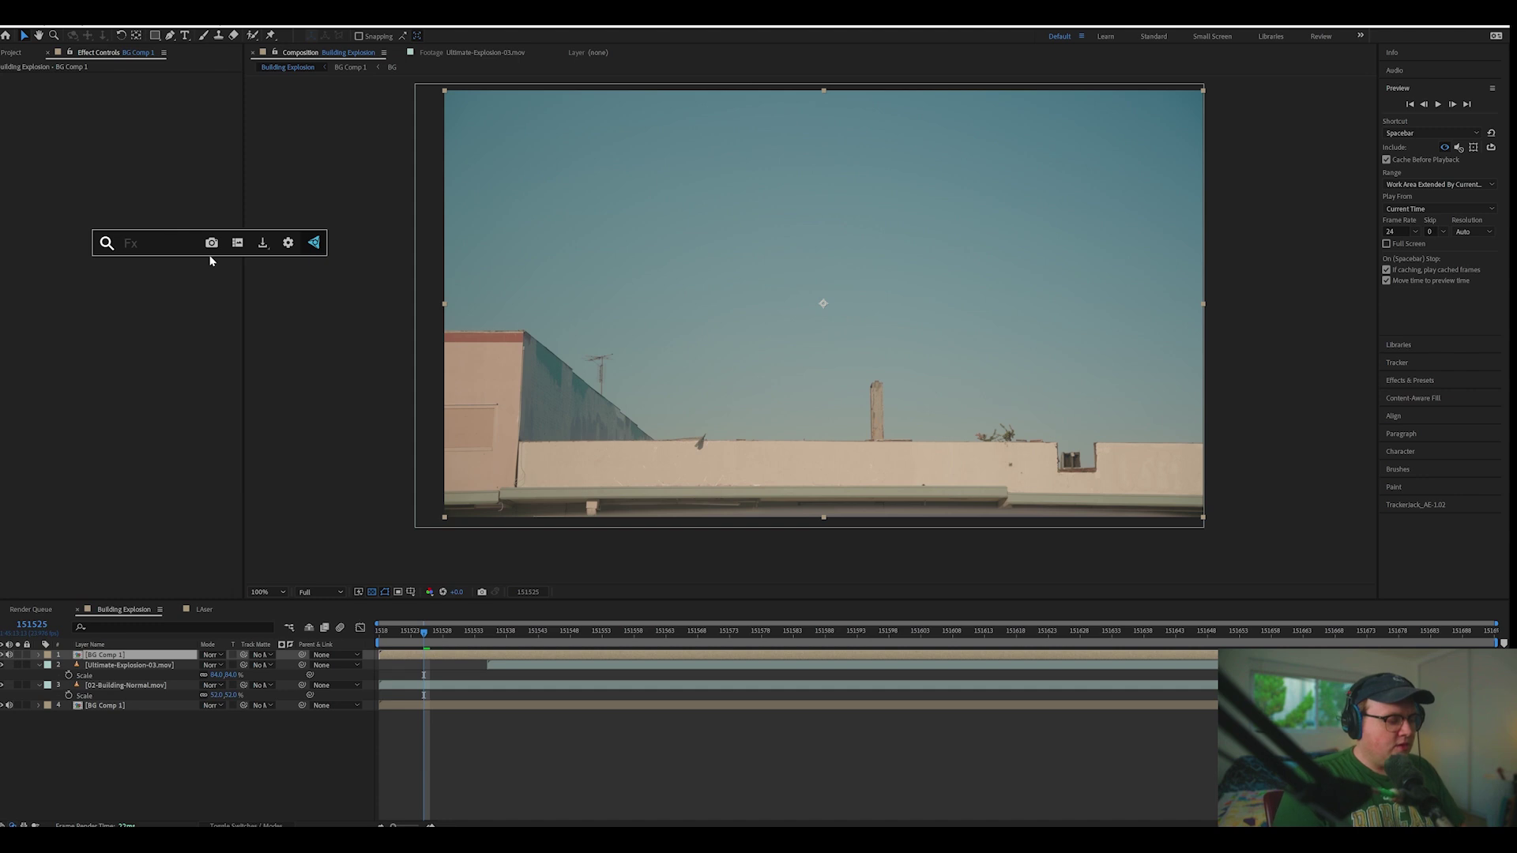
pyautogui.write('key')
pyautogui.press('Return')
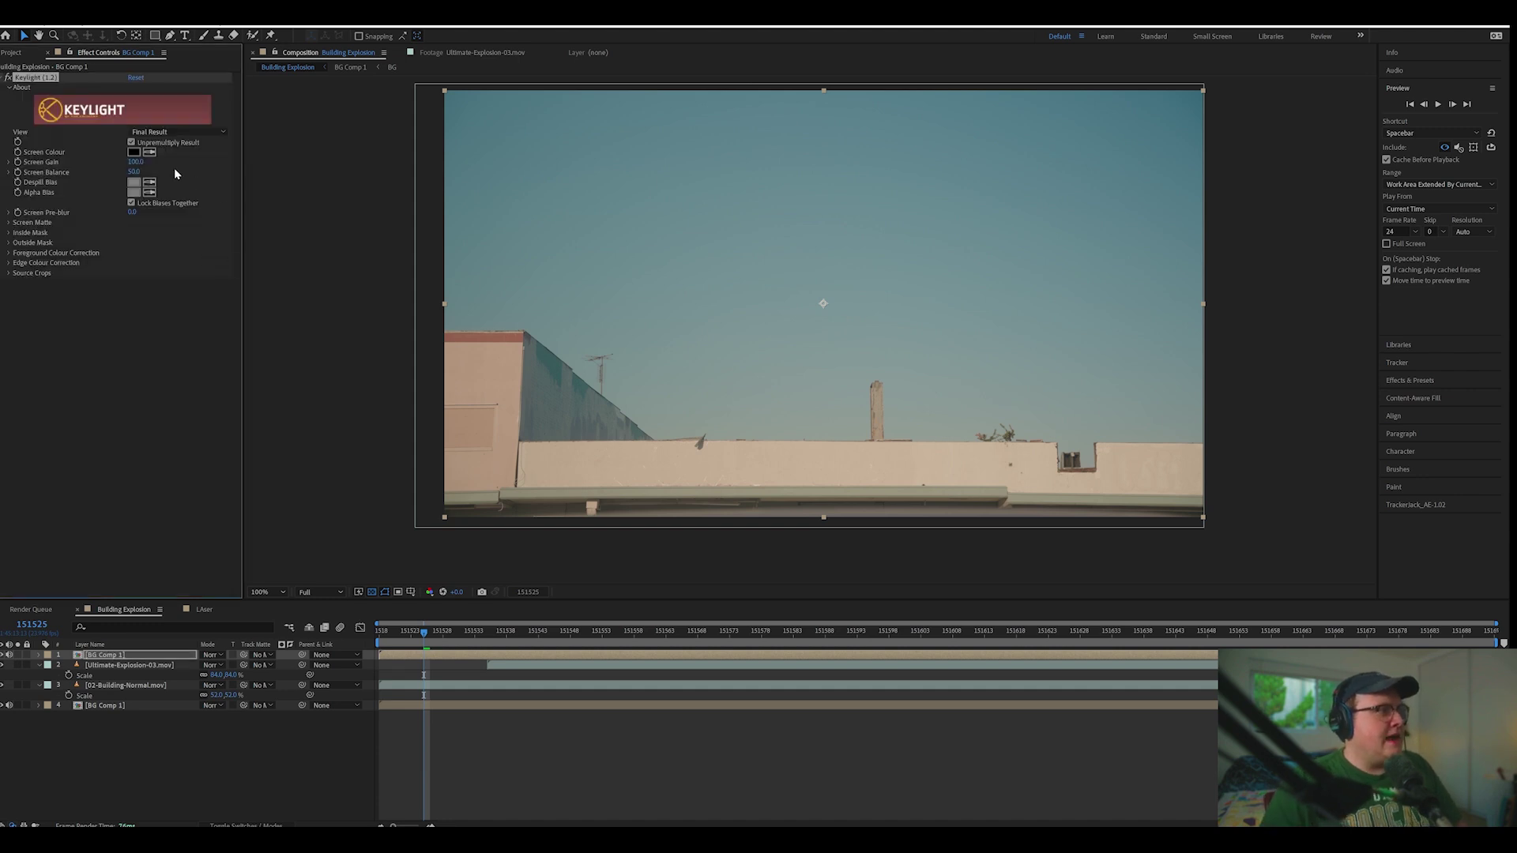
# Sample the blue sky as Screen Colour, view the Screen Matte, and refine the key colour.
pyautogui.click(786, 245)
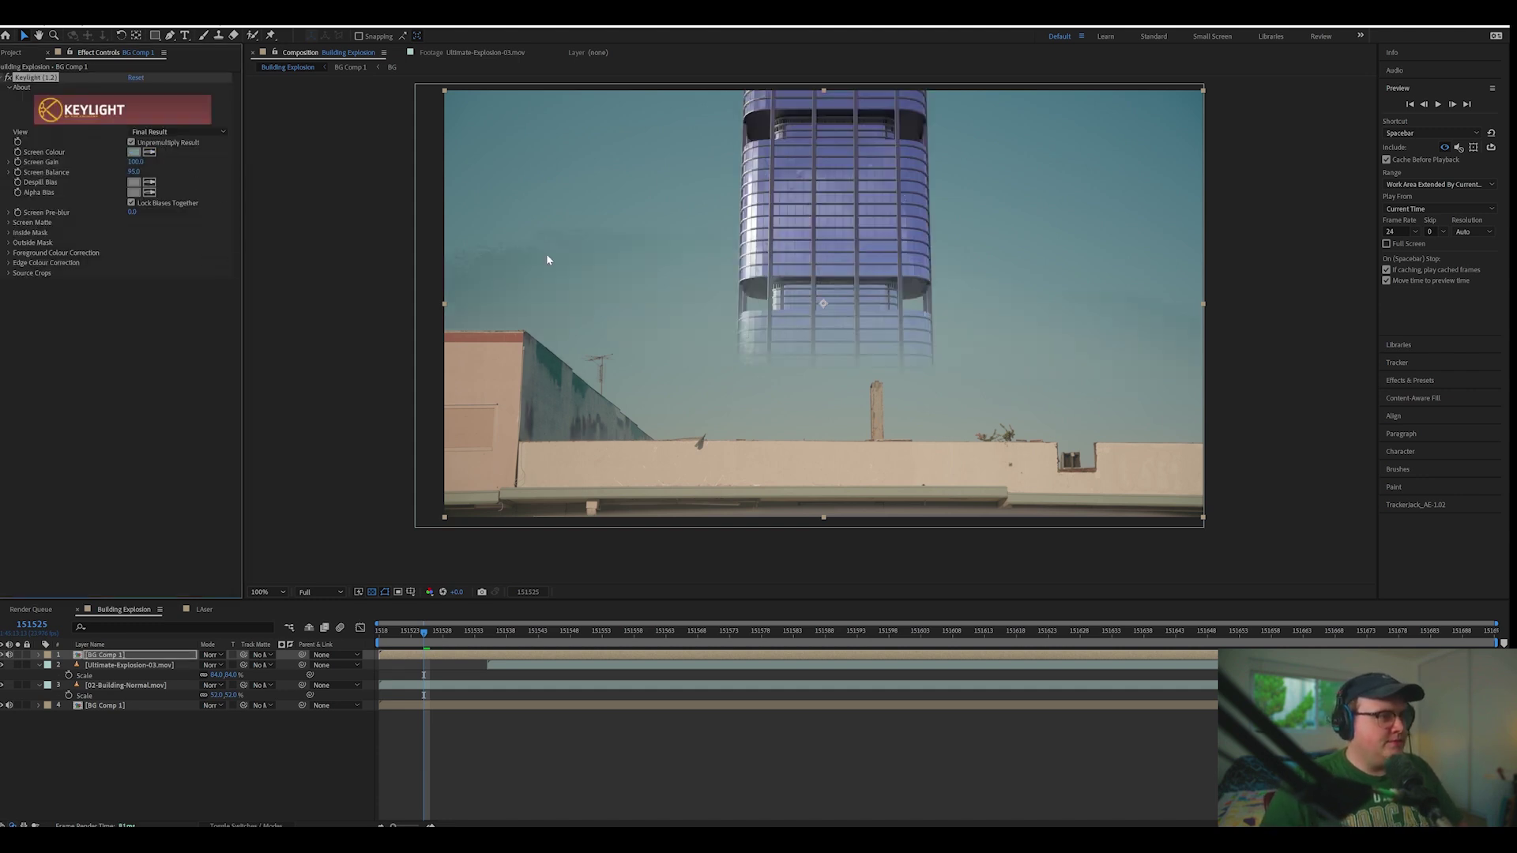
pyautogui.click(181, 131)
pyautogui.click(167, 192)
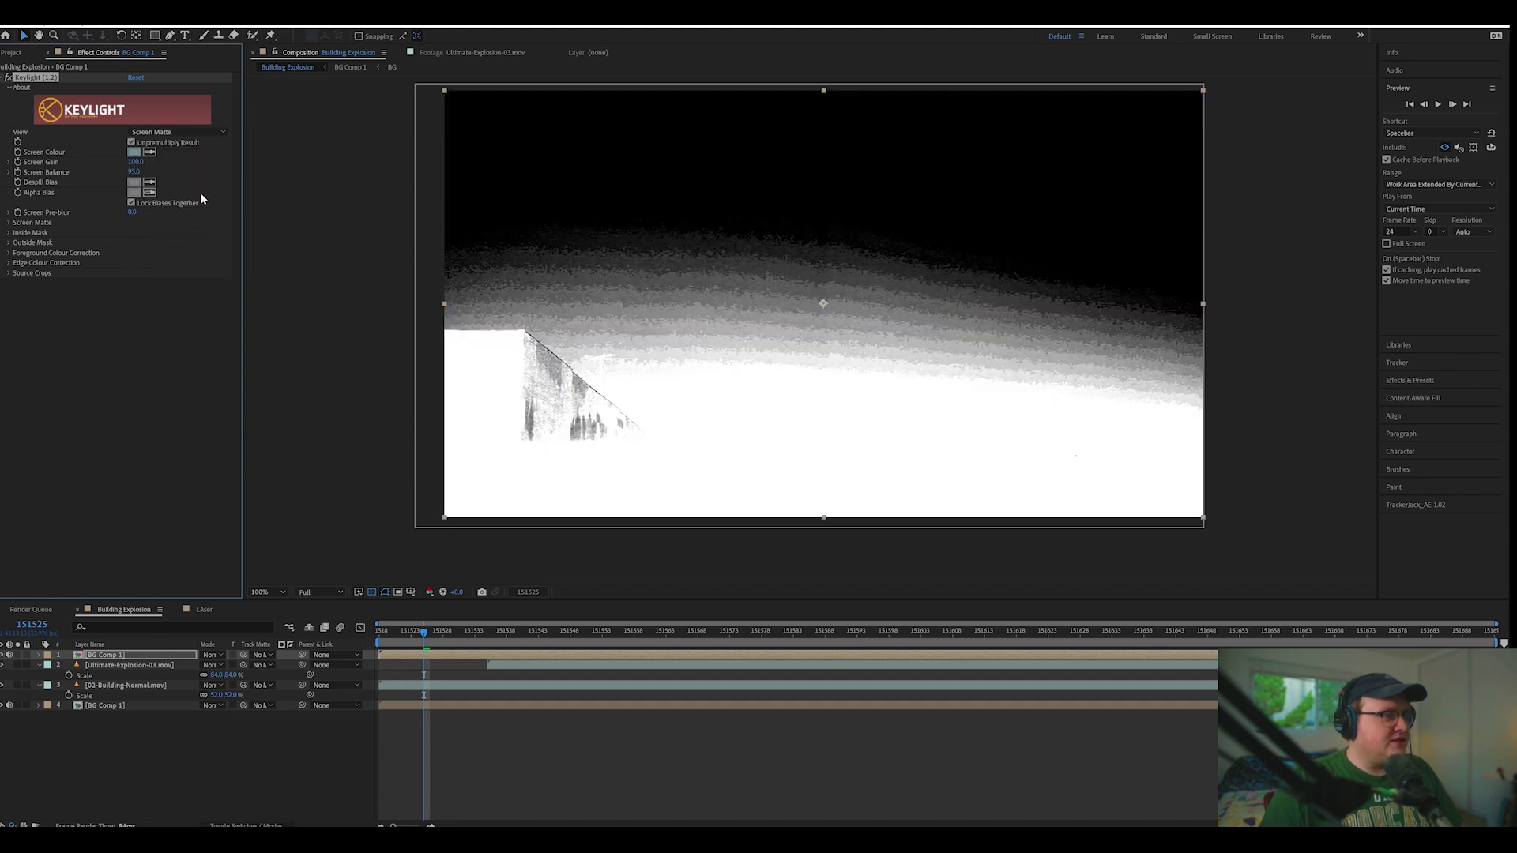
pyautogui.click(136, 153)
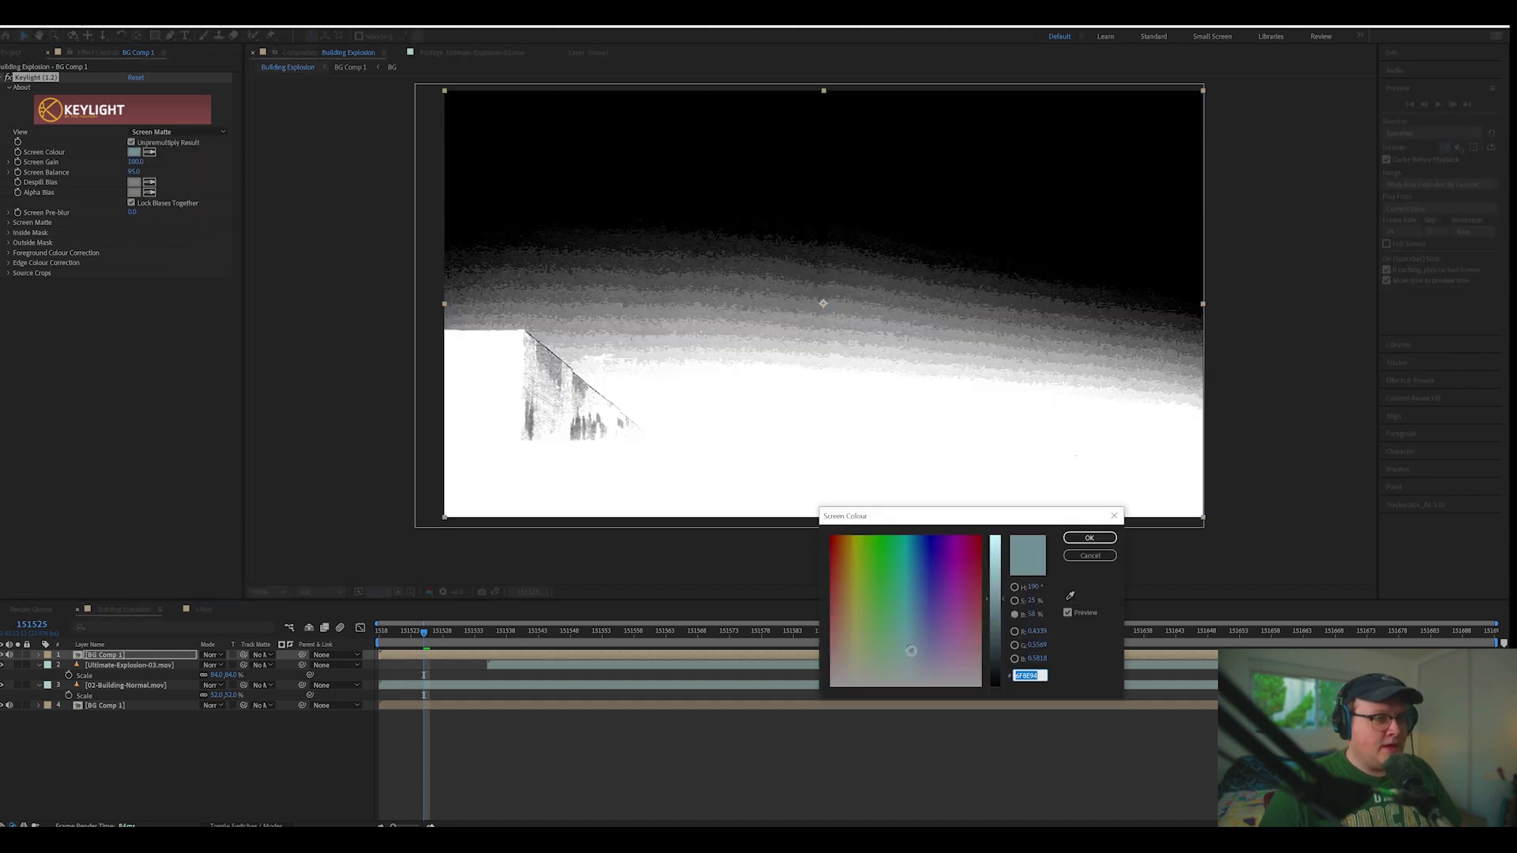
pyautogui.moveTo(904, 654); pyautogui.dragTo(905, 654)
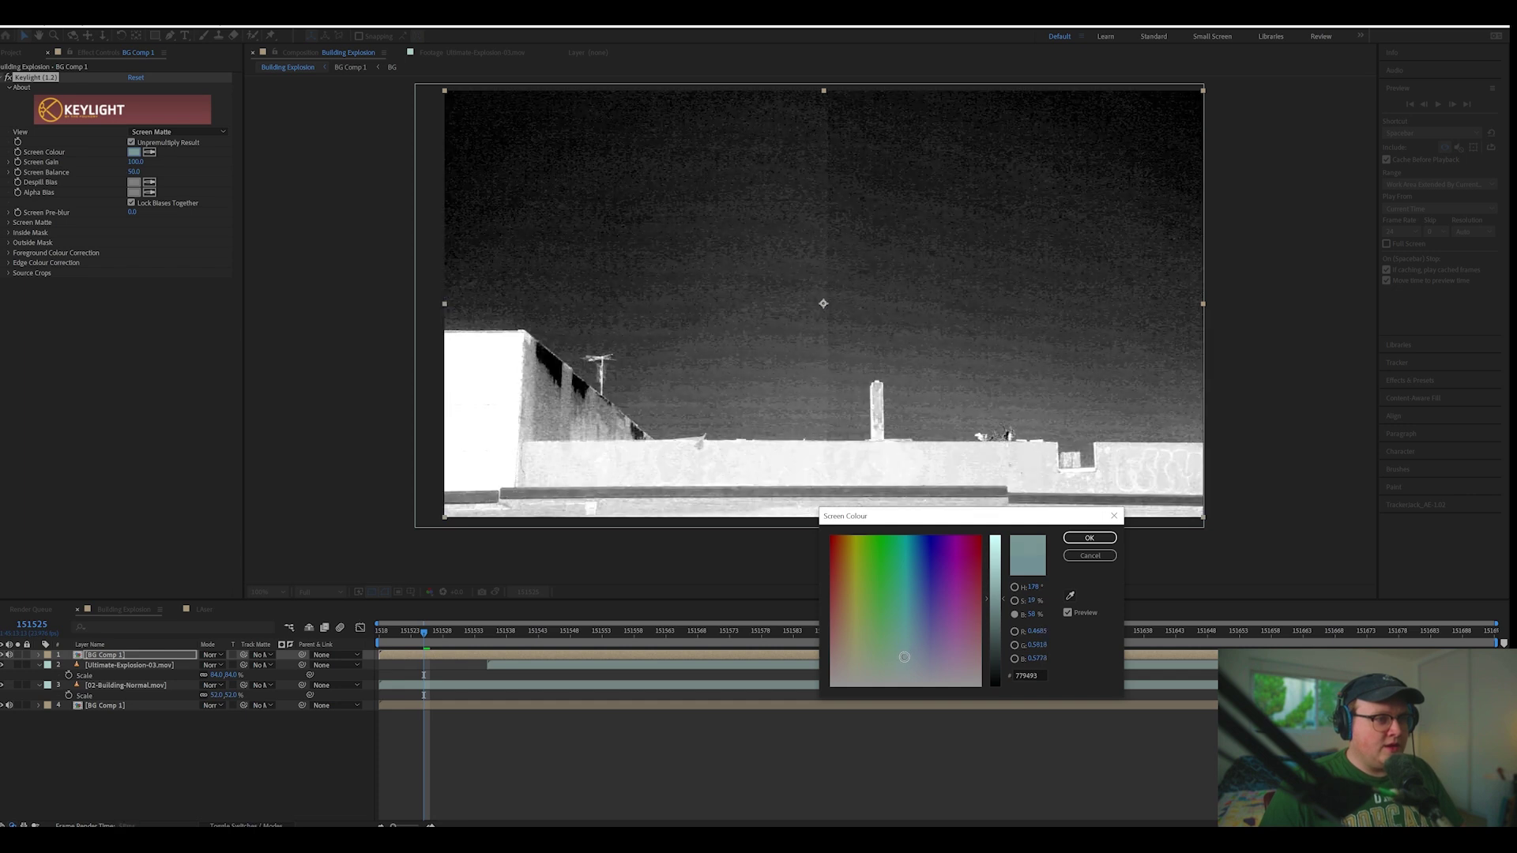
pyautogui.moveTo(904, 658); pyautogui.dragTo(900, 670)
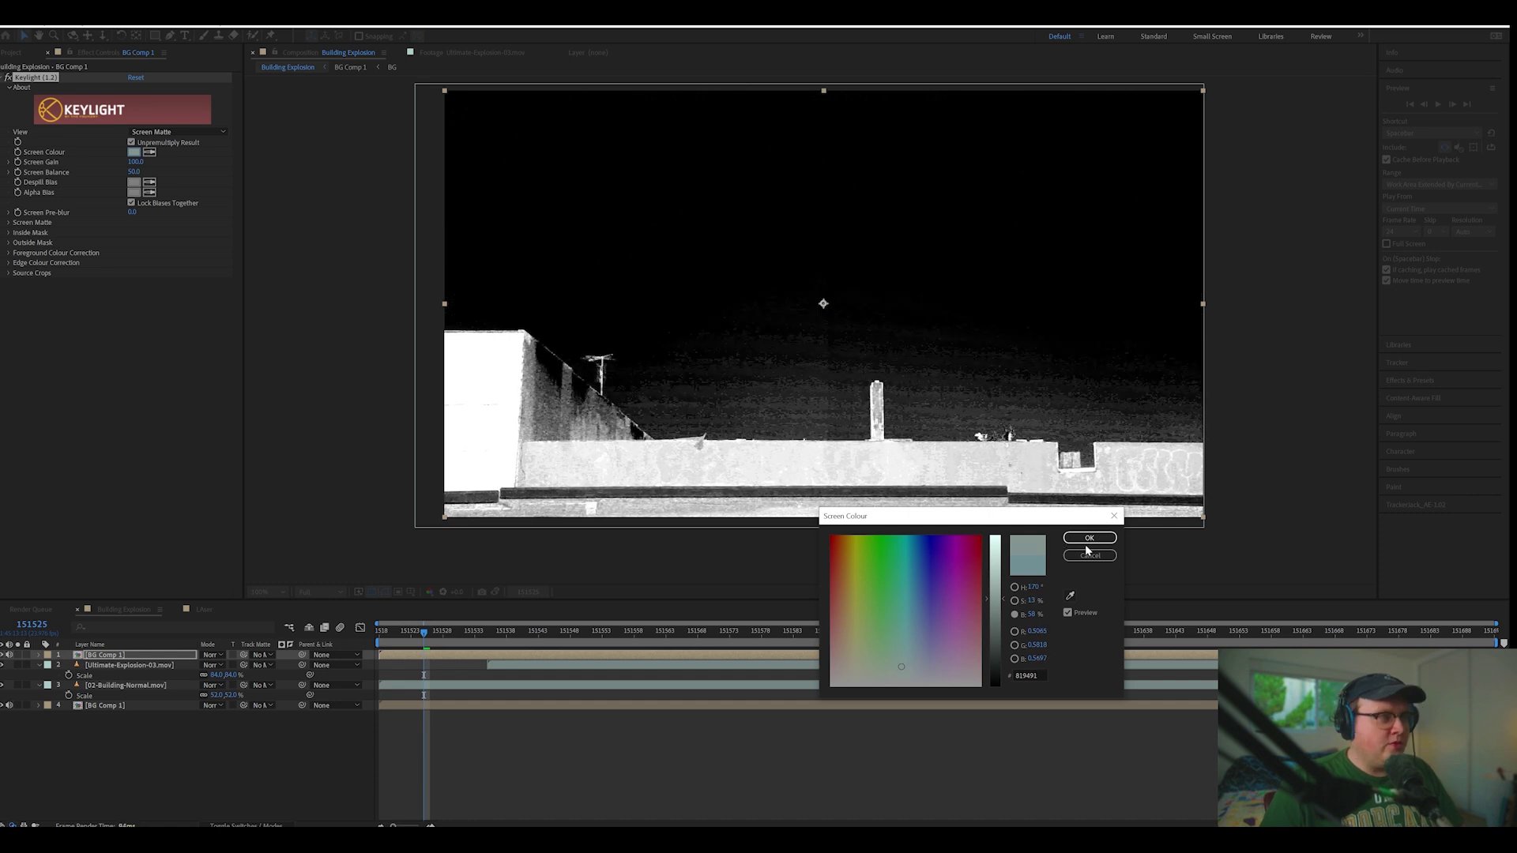
pyautogui.click(1089, 539)
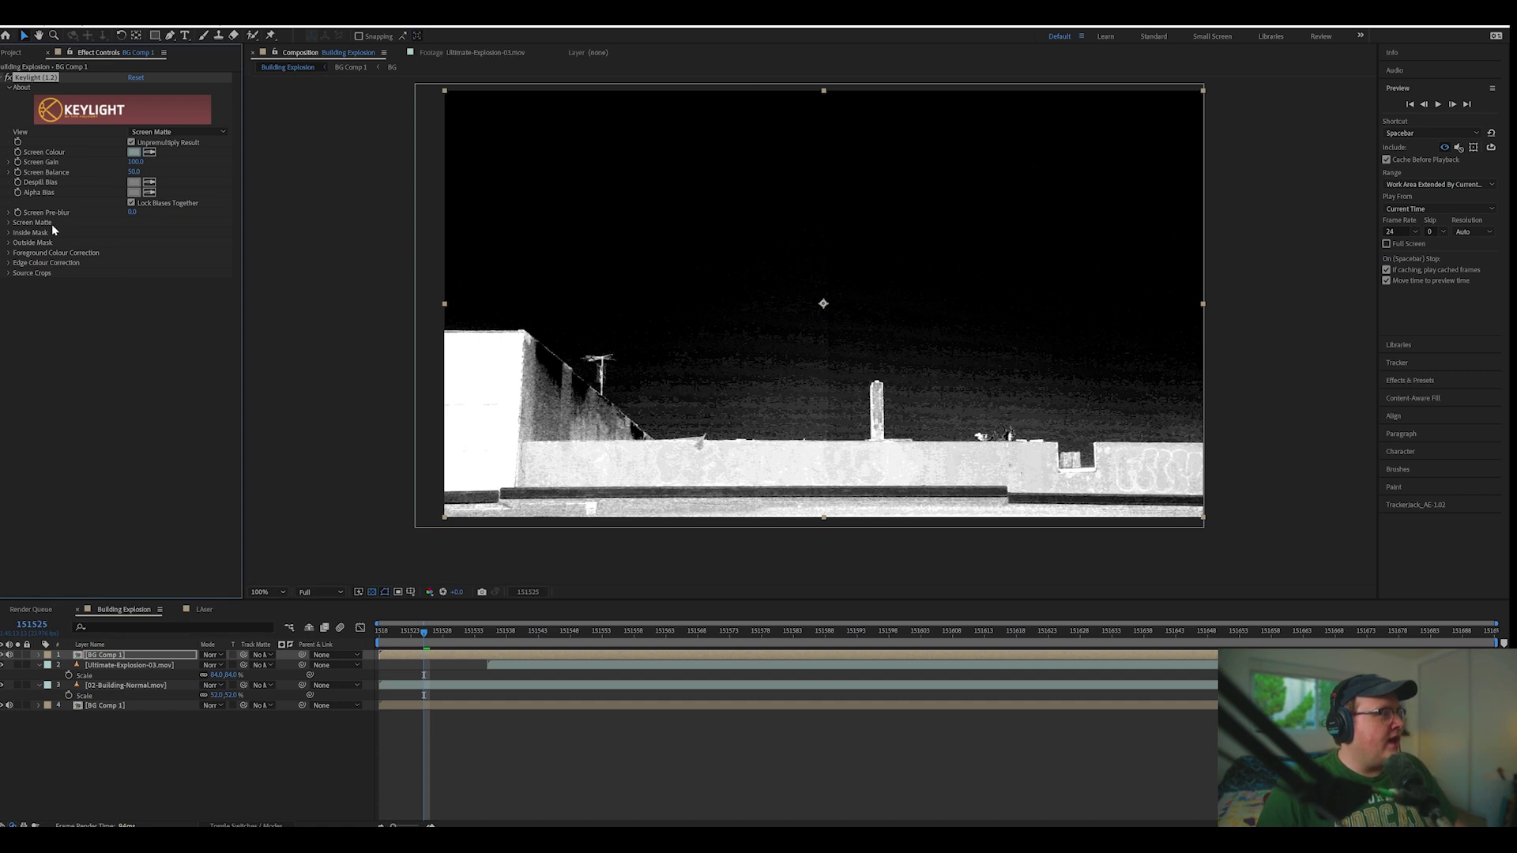
# Refine the matte with Clip White and a small negative Screen Shrink/Grow, then view in colour.
pyautogui.moveTo(136, 242); pyautogui.dragTo(126, 241)
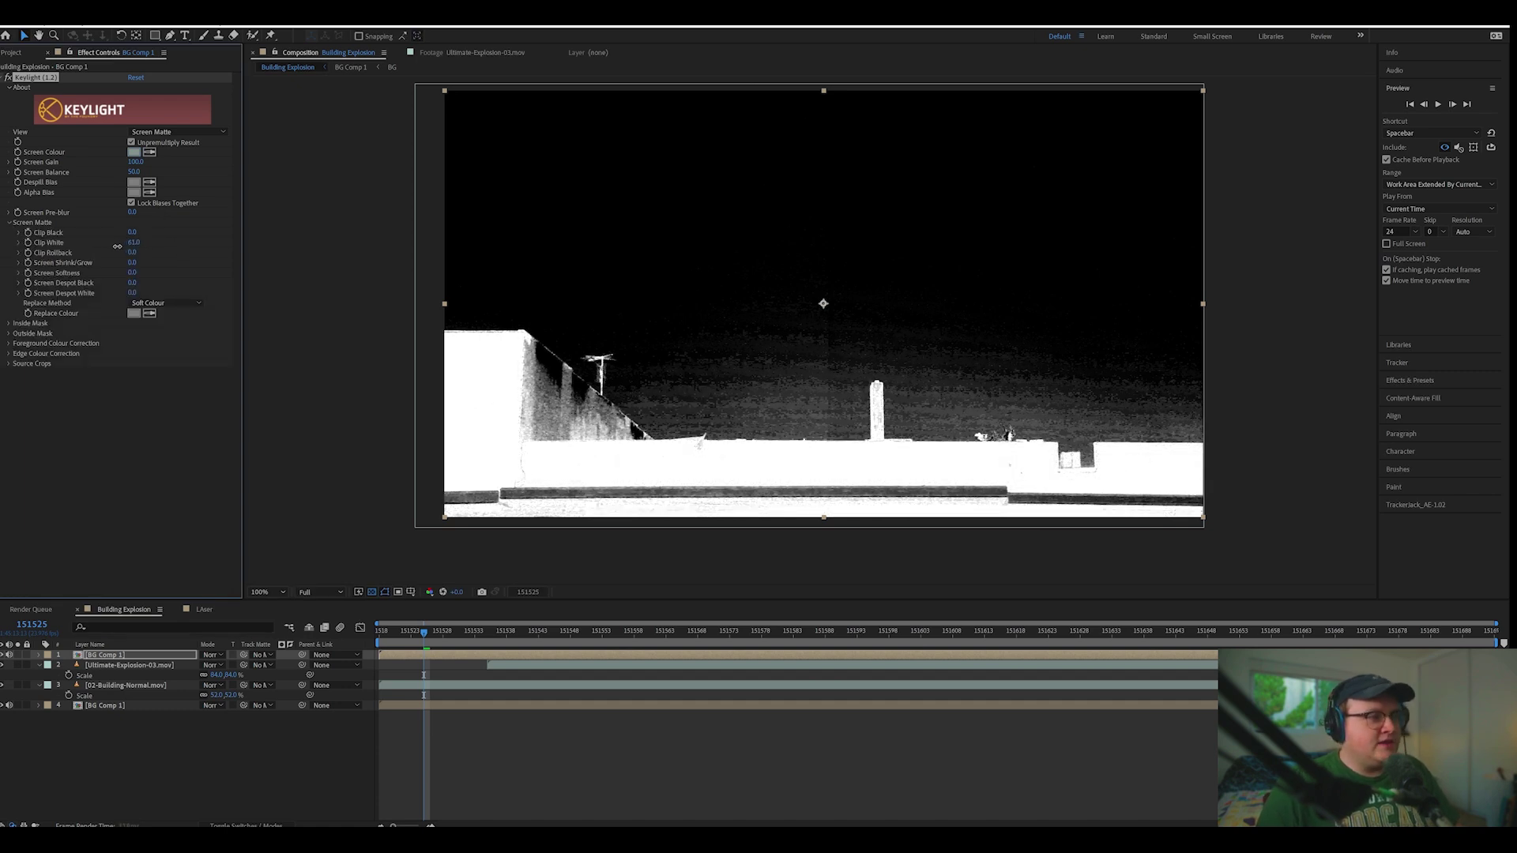
pyautogui.moveTo(116, 244); pyautogui.dragTo(151, 228)
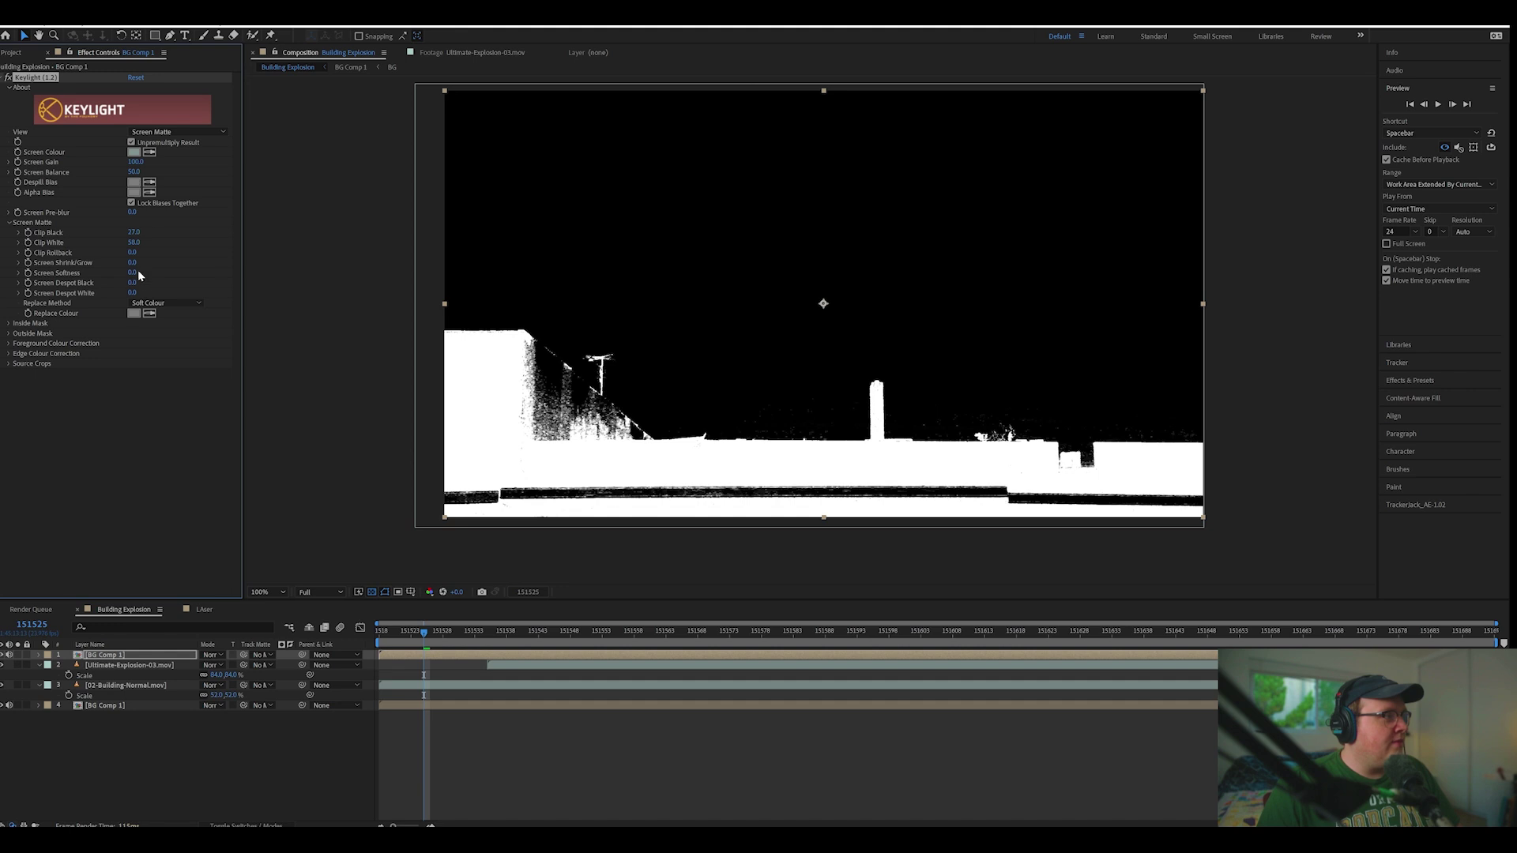
pyautogui.moveTo(138, 266); pyautogui.dragTo(143, 265)
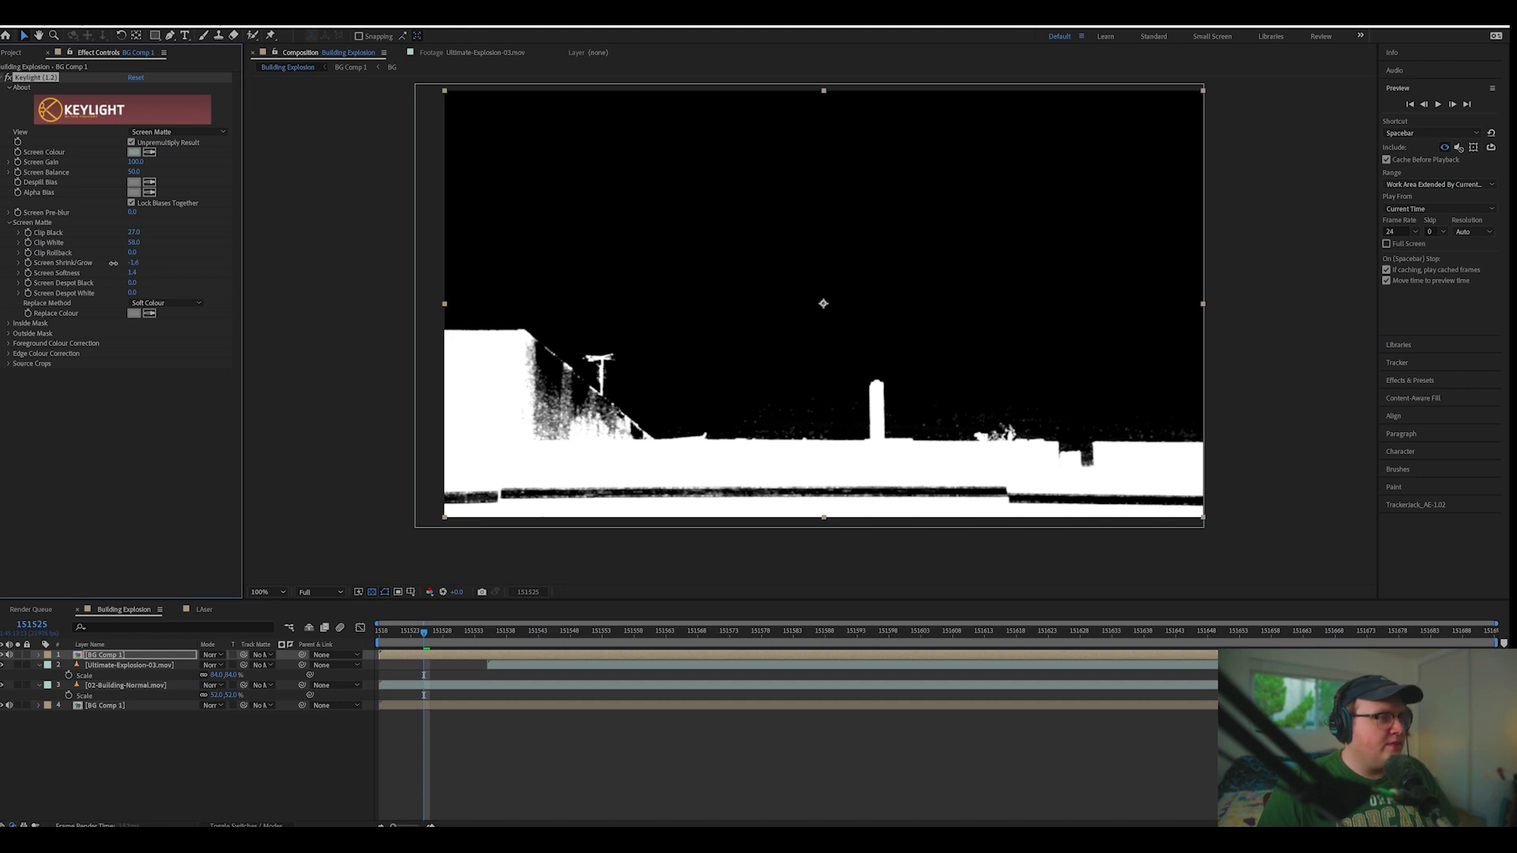
pyautogui.moveTo(112, 262); pyautogui.dragTo(120, 260)
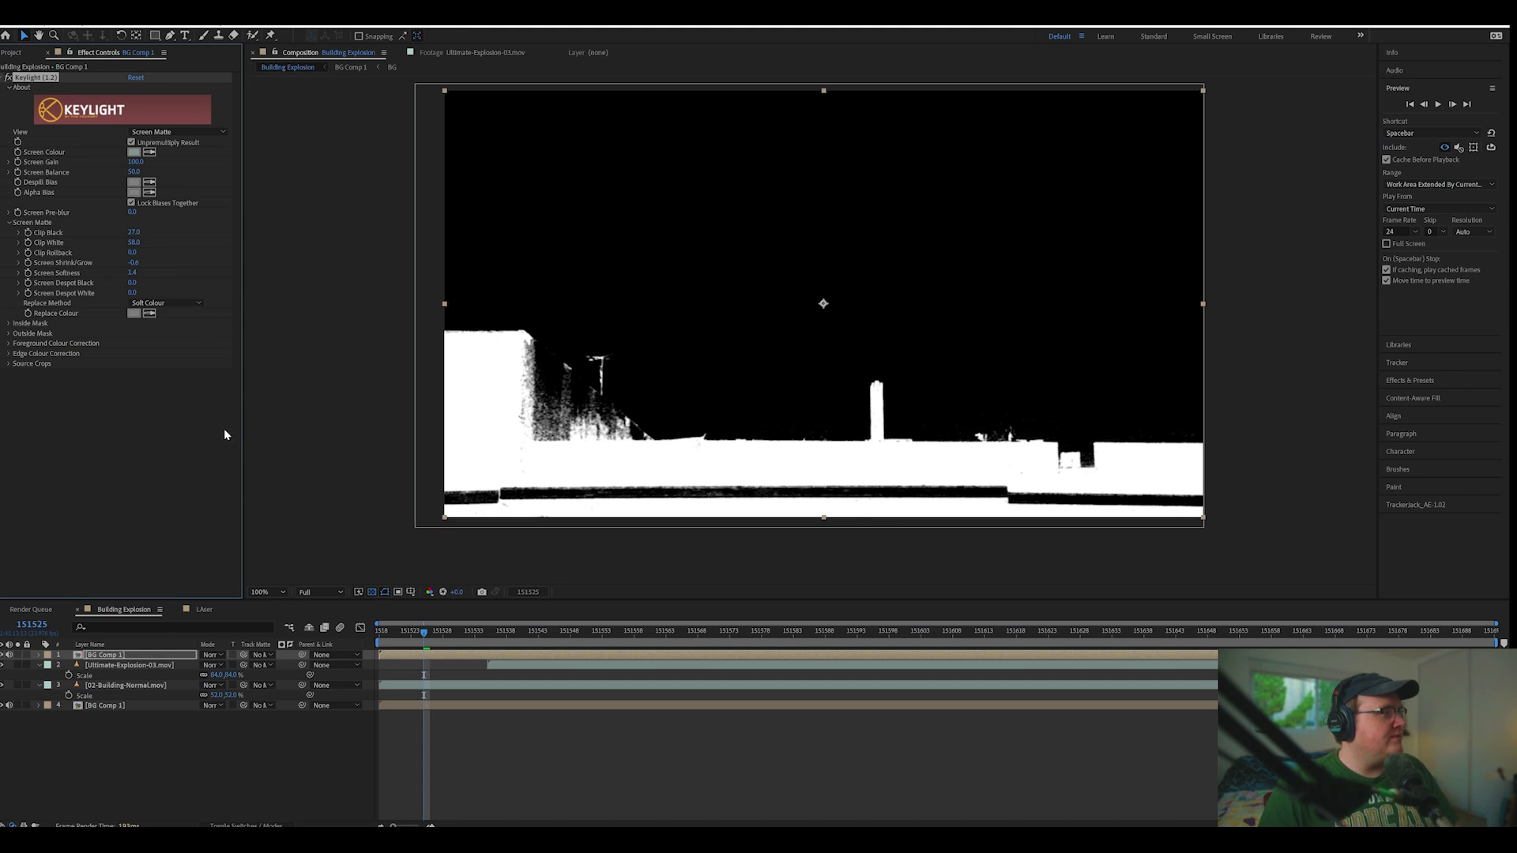
pyautogui.click(181, 131)
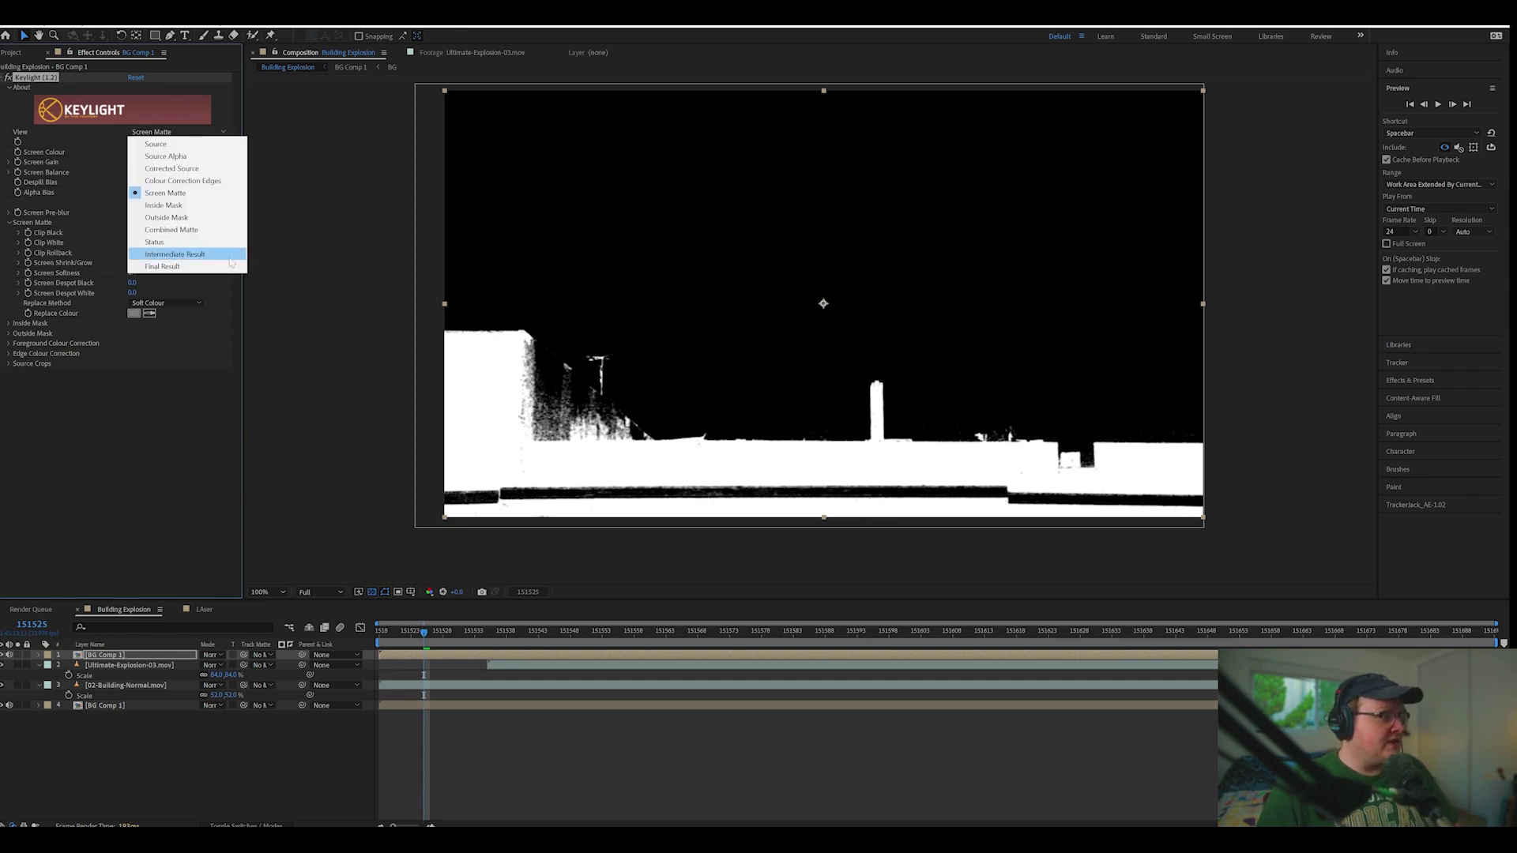
pyautogui.click(229, 258)
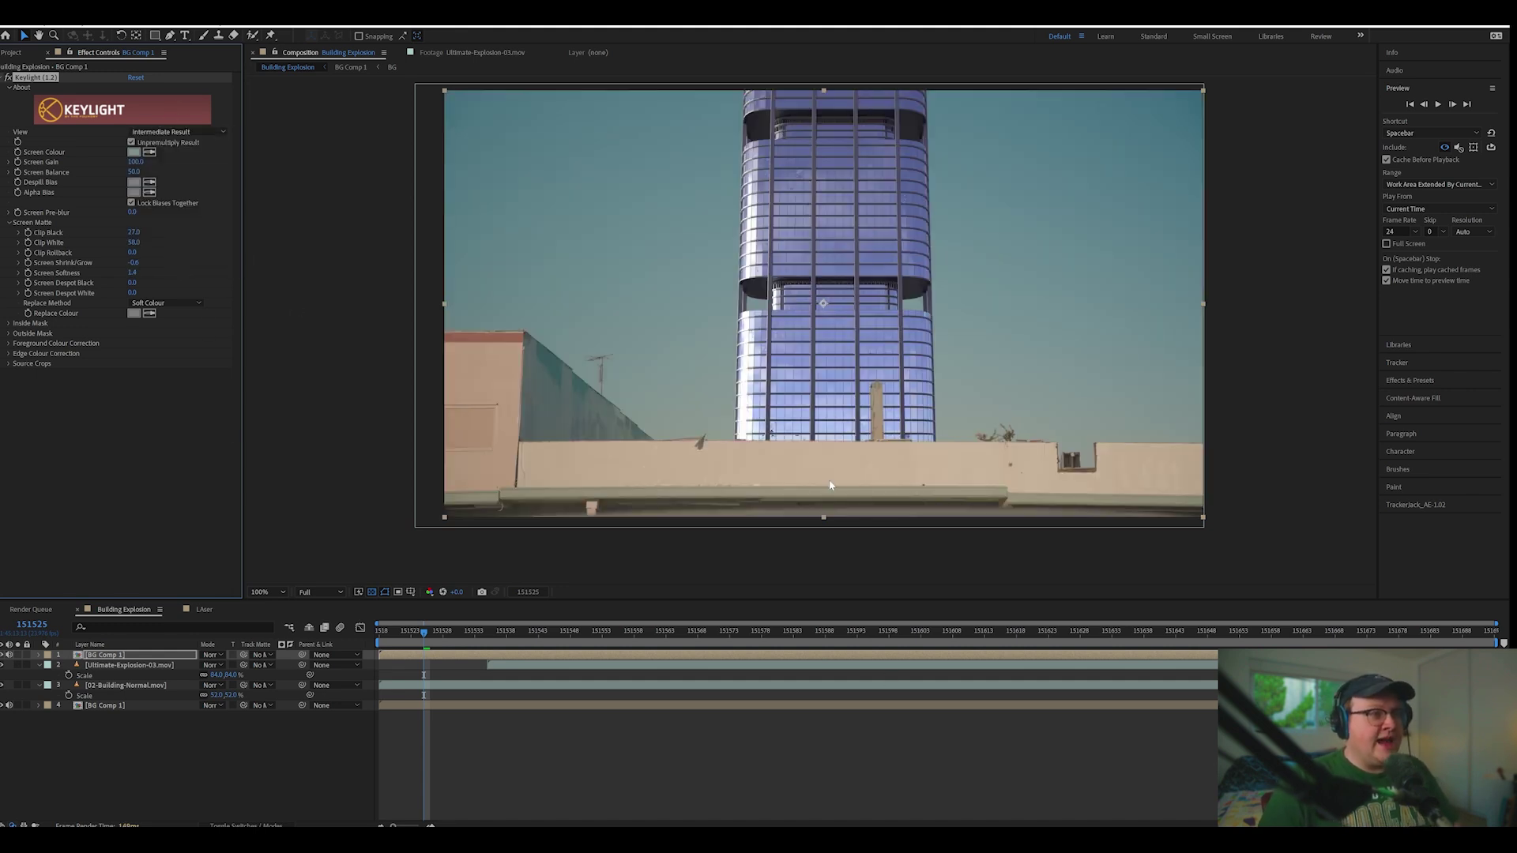
# Scrub and play back the composite to check the explosion's timing.
pyautogui.moveTo(425, 630); pyautogui.dragTo(776, 653)
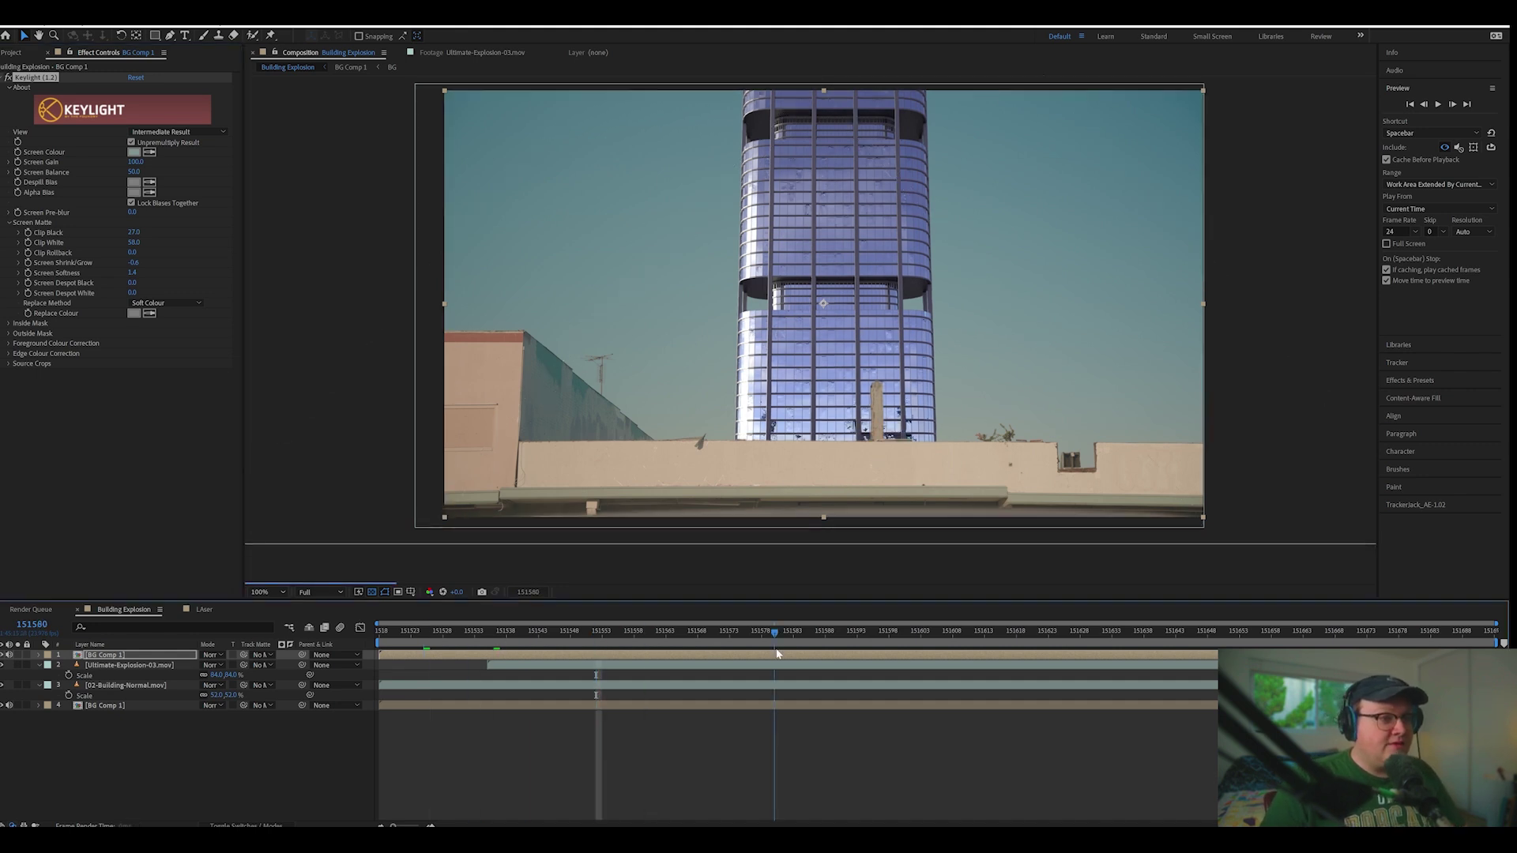
pyautogui.press('space')
pyautogui.press('Home')
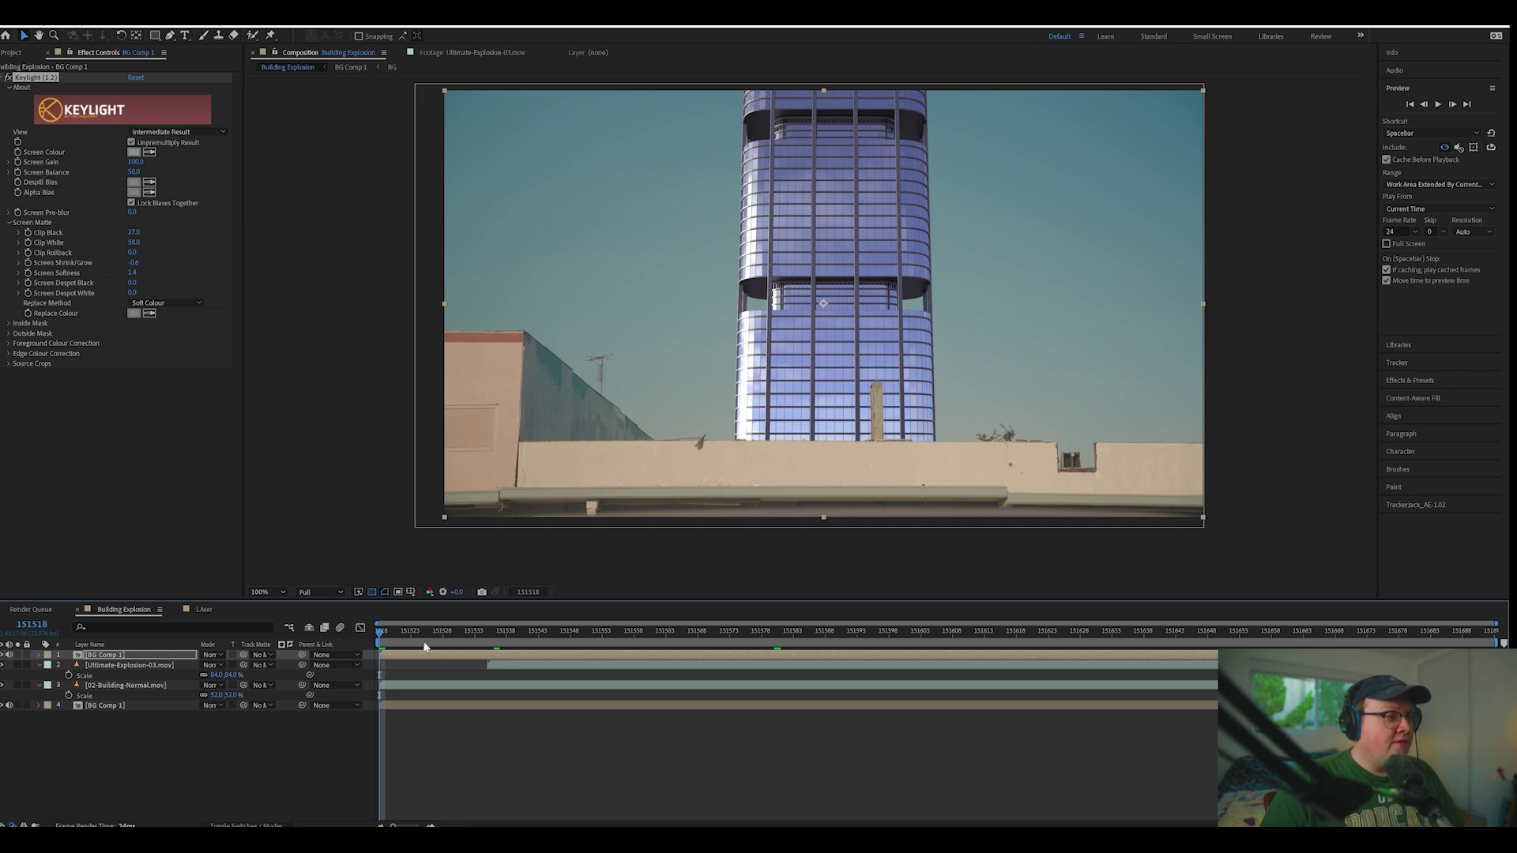
pyautogui.press('Home')
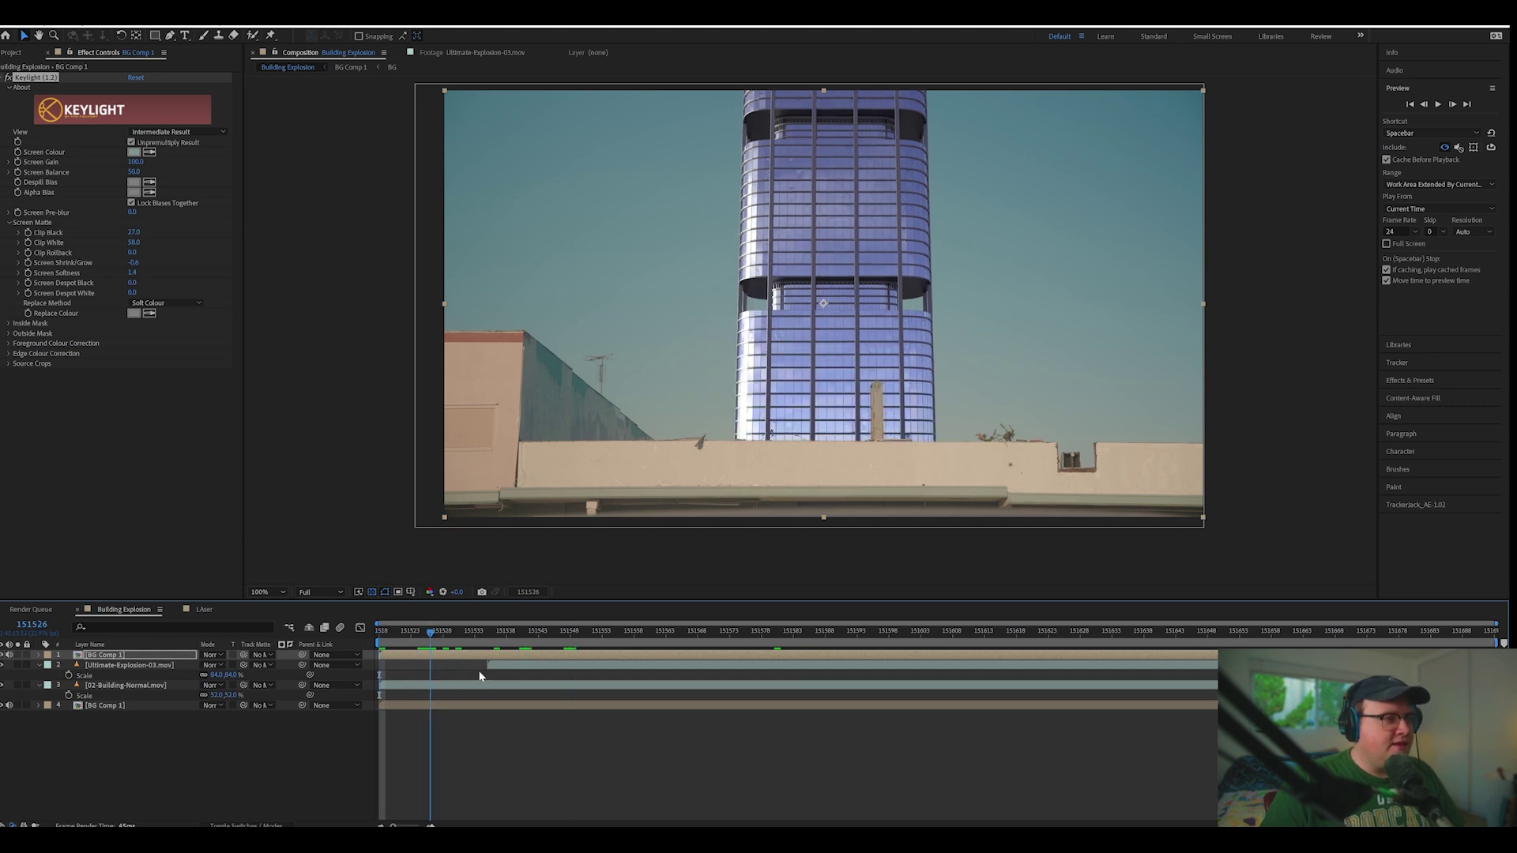
# Shift the Ultimate-Explosion-03 clip later in the timeline and preview from the start.
pyautogui.moveTo(479, 671); pyautogui.dragTo(617, 665)
pyautogui.moveTo(436, 631); pyautogui.dragTo(534, 639)
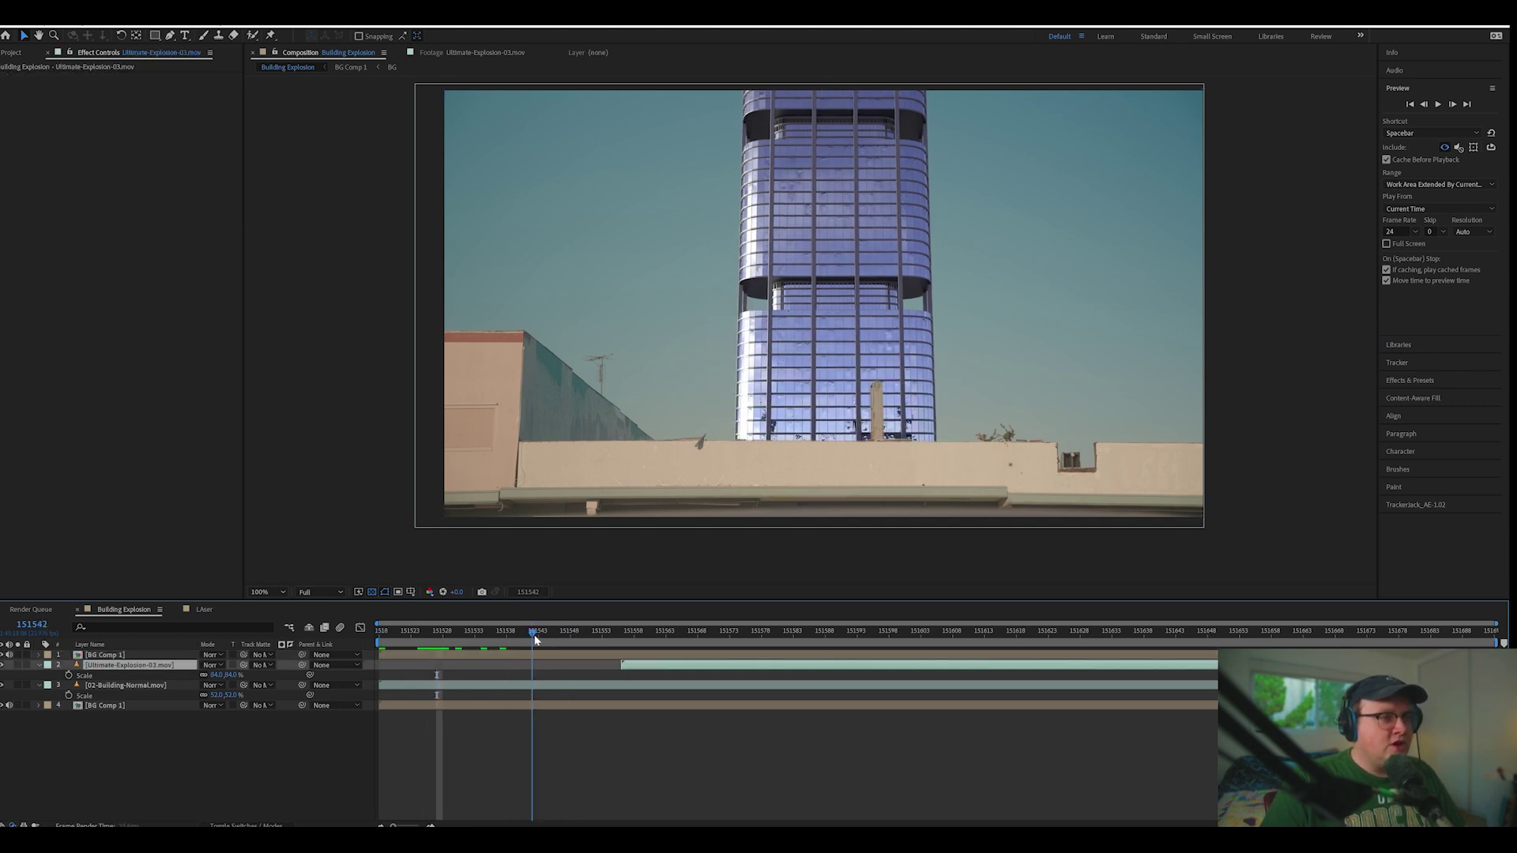
pyautogui.moveTo(641, 667); pyautogui.dragTo(551, 671)
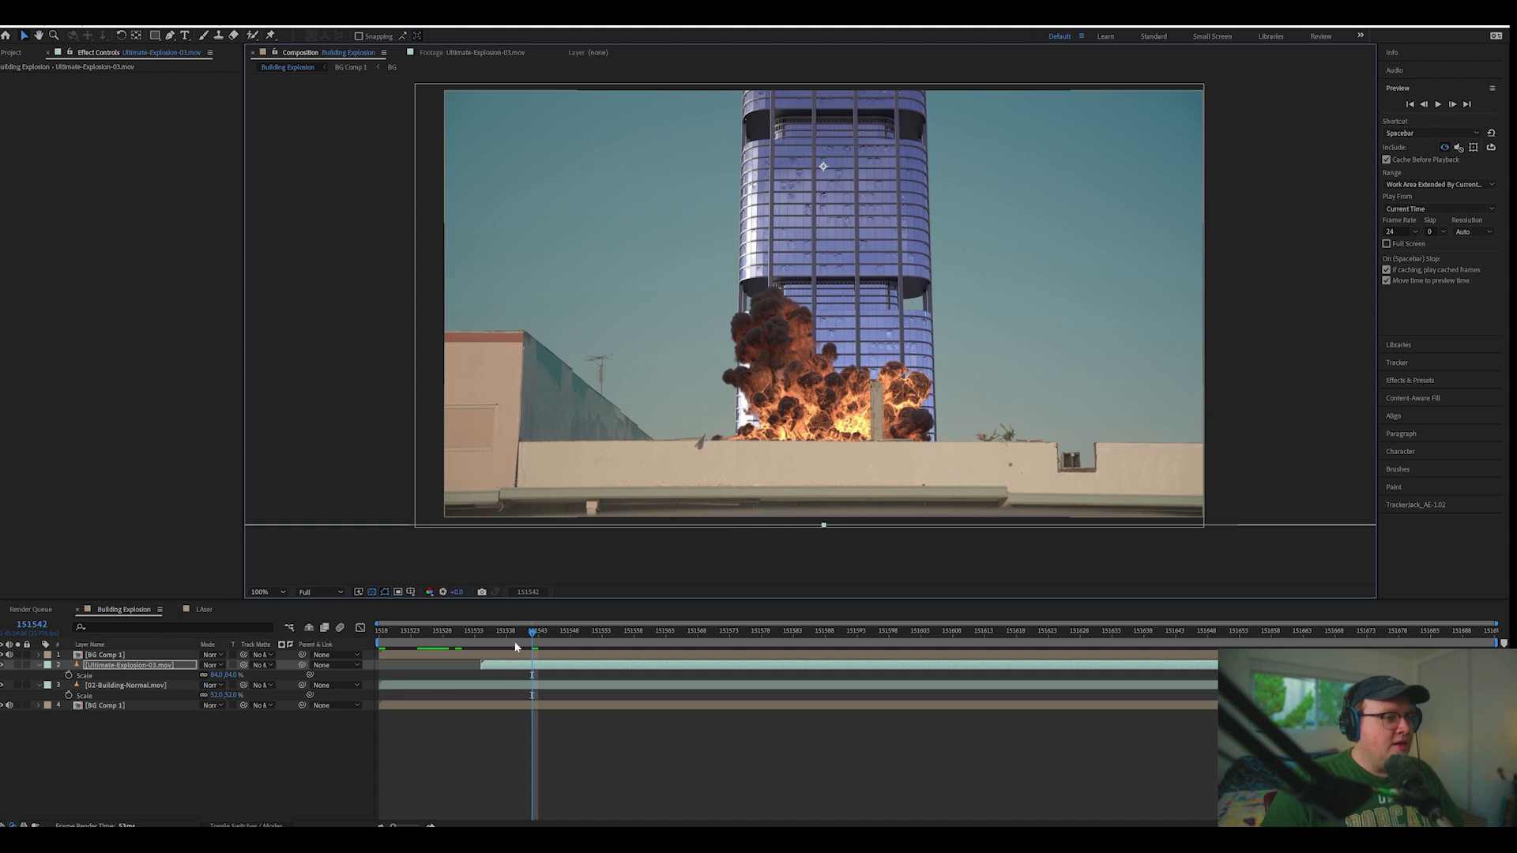
pyautogui.press('Home')
pyautogui.press('space')
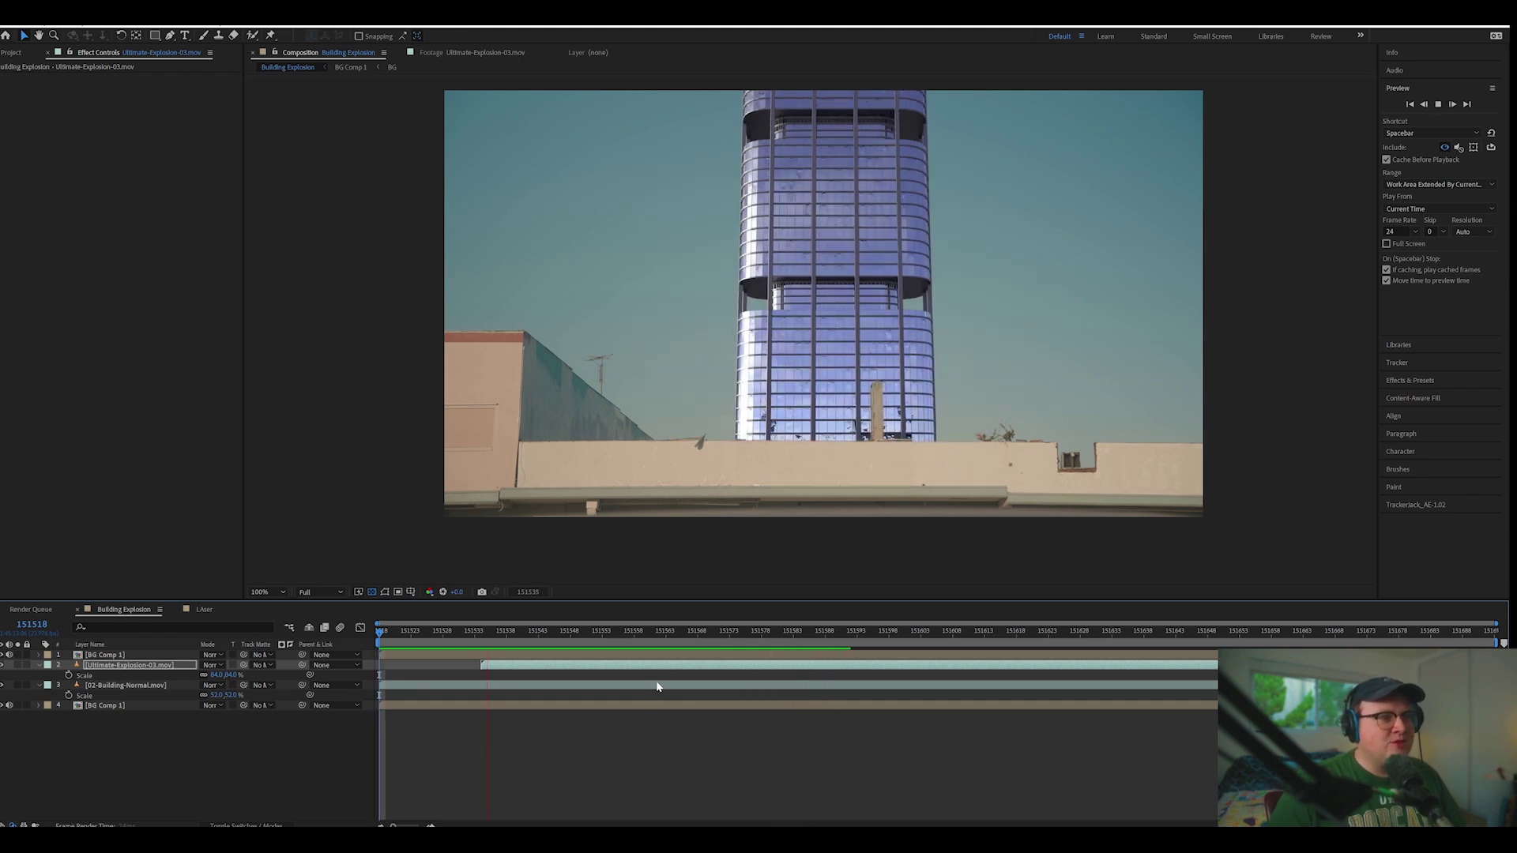
pyautogui.press('space')
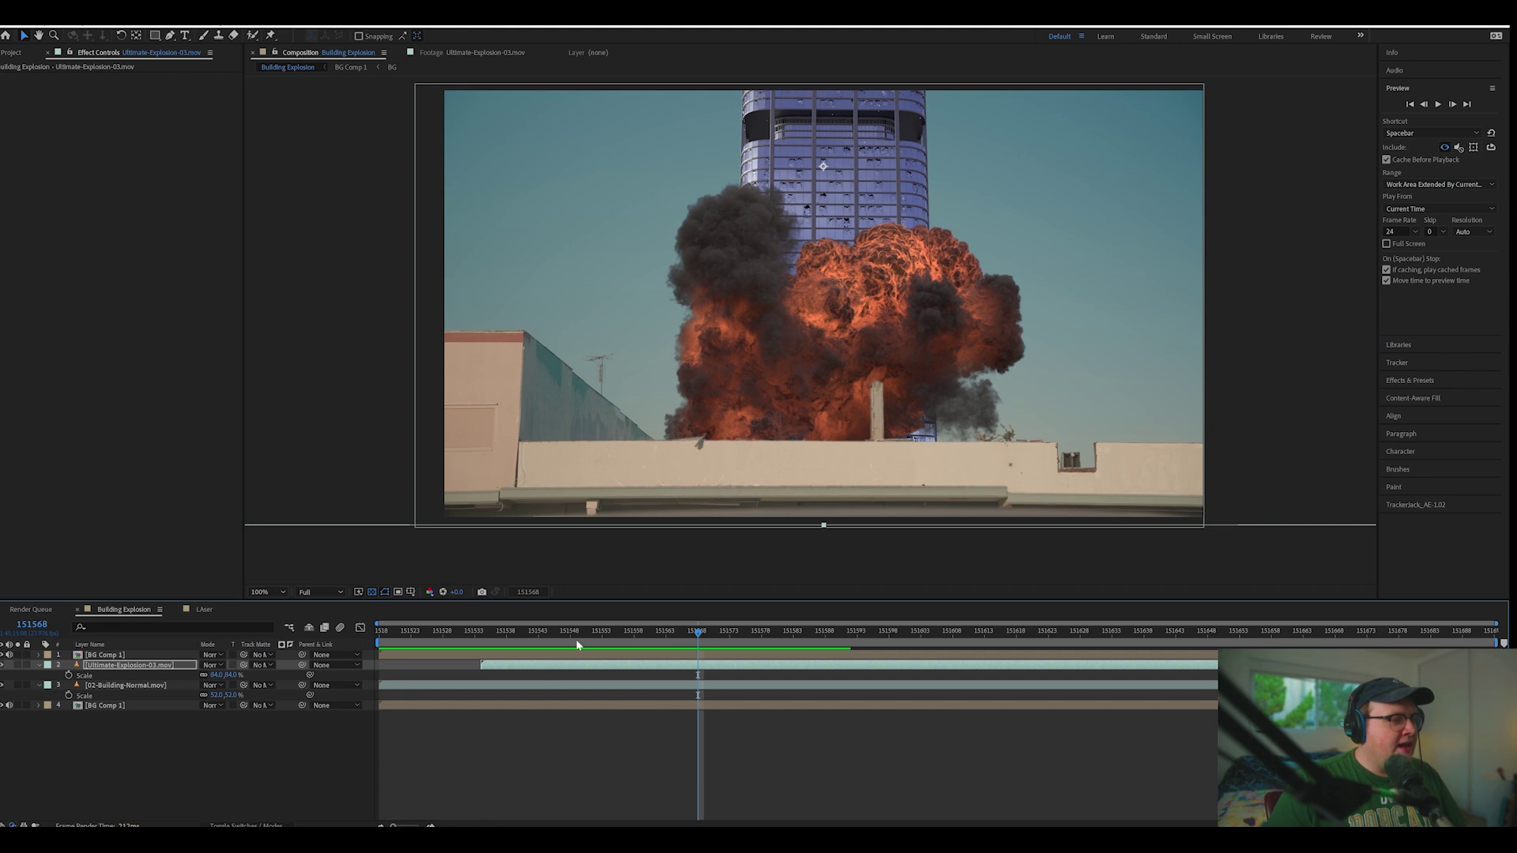
pyautogui.click(583, 683)
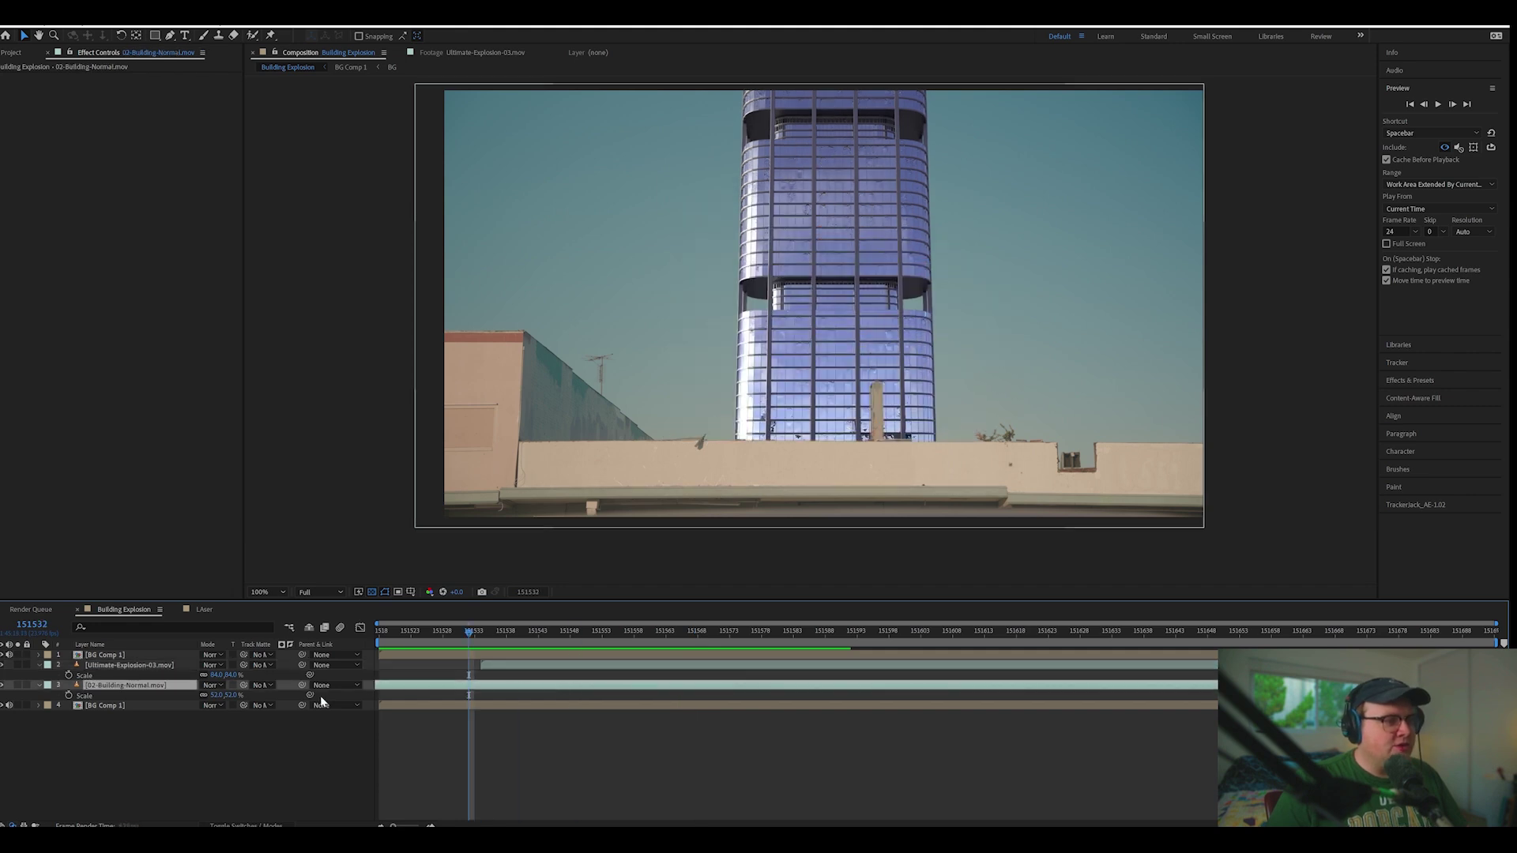
# Time-stretch the 02-Building-Normal.mov layer to a 75% stretch factor.
pyautogui.rightClick(130, 675)
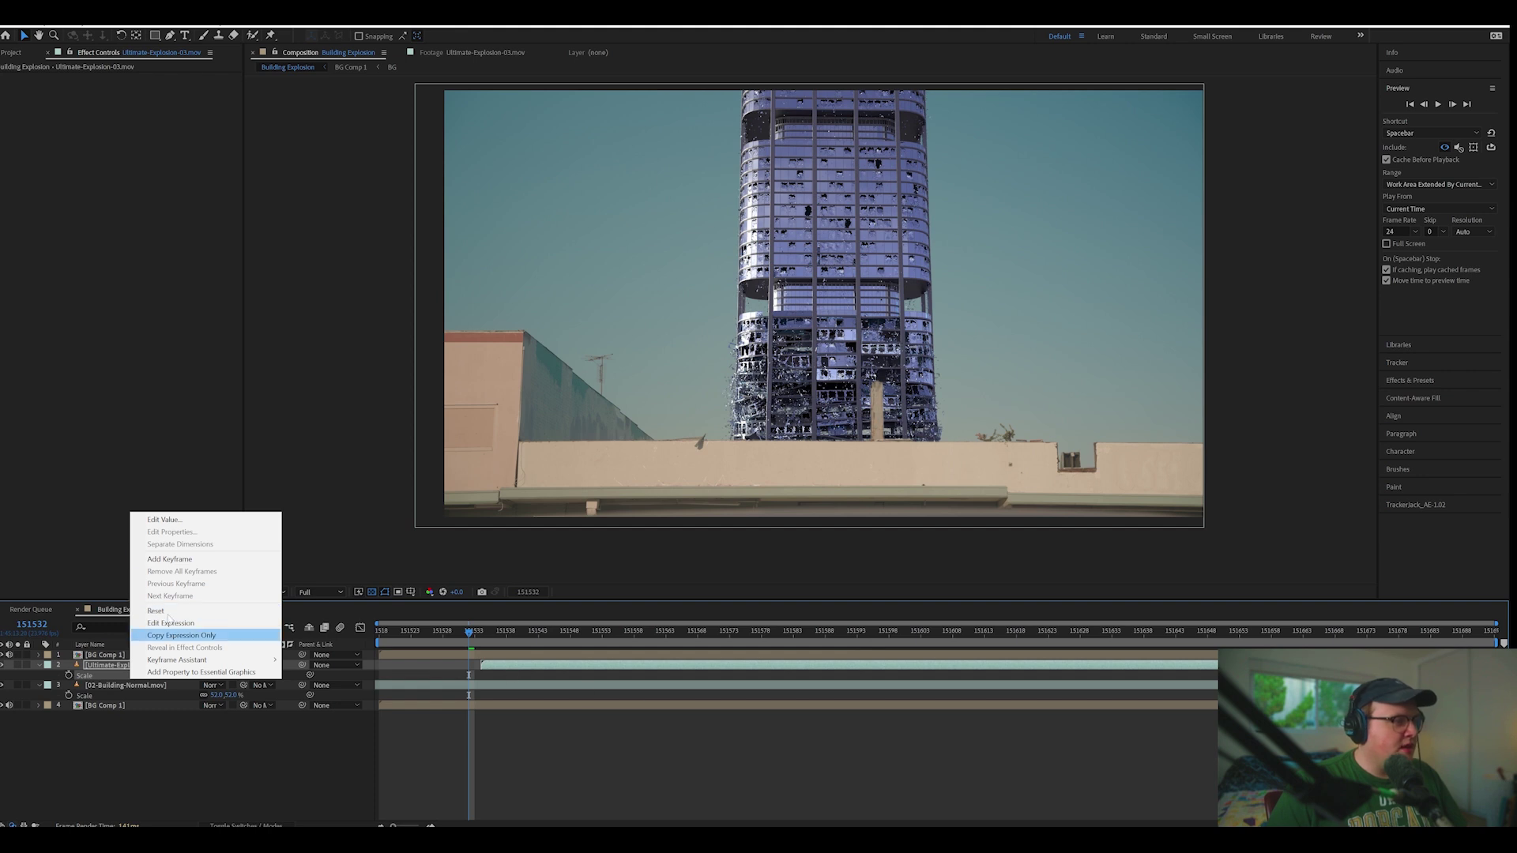
pyautogui.click(138, 688)
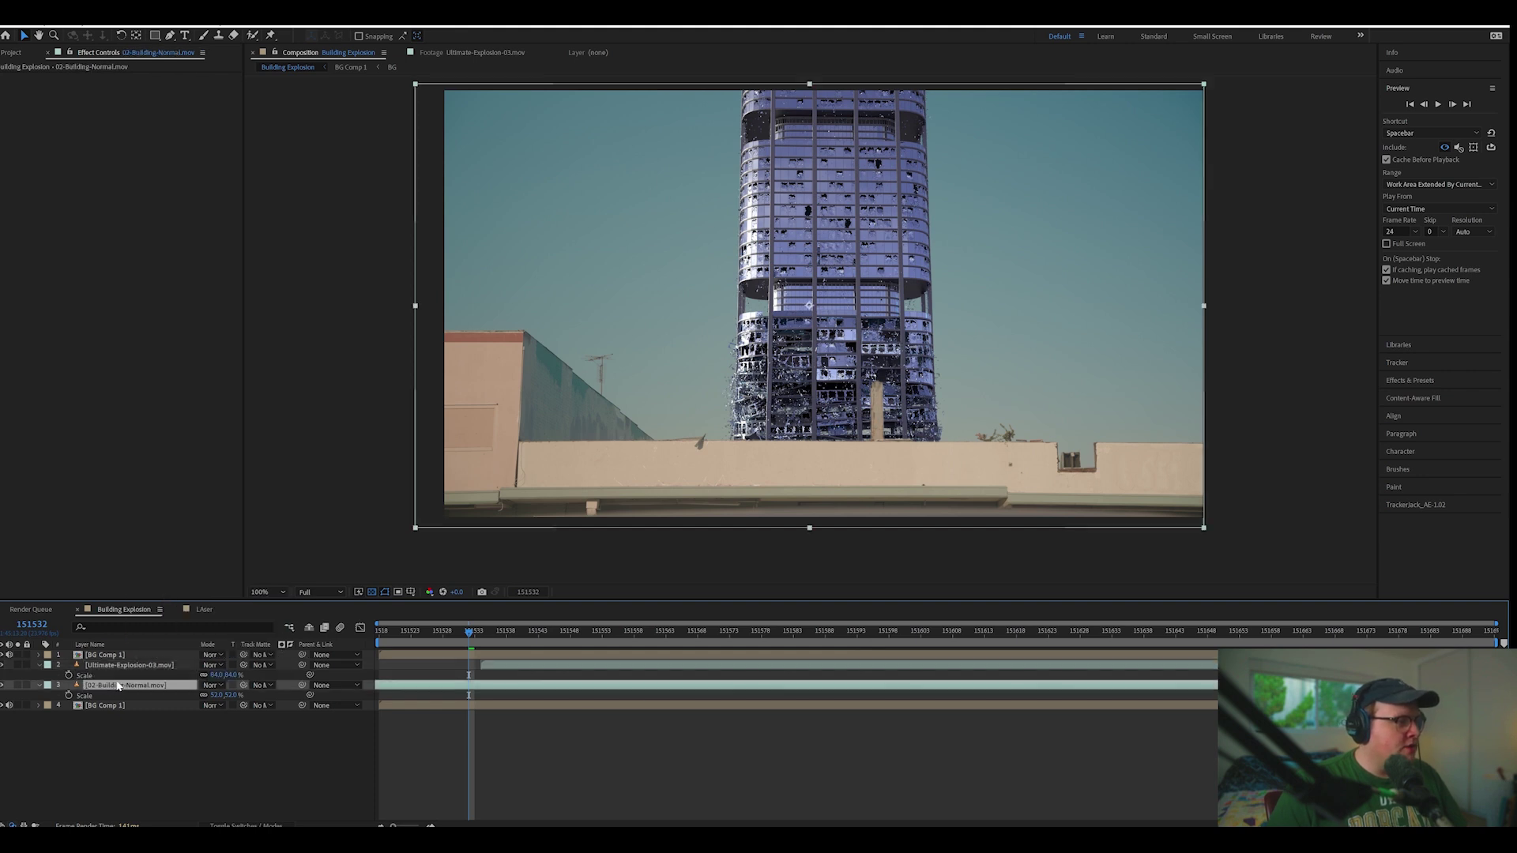
pyautogui.rightClick(131, 685)
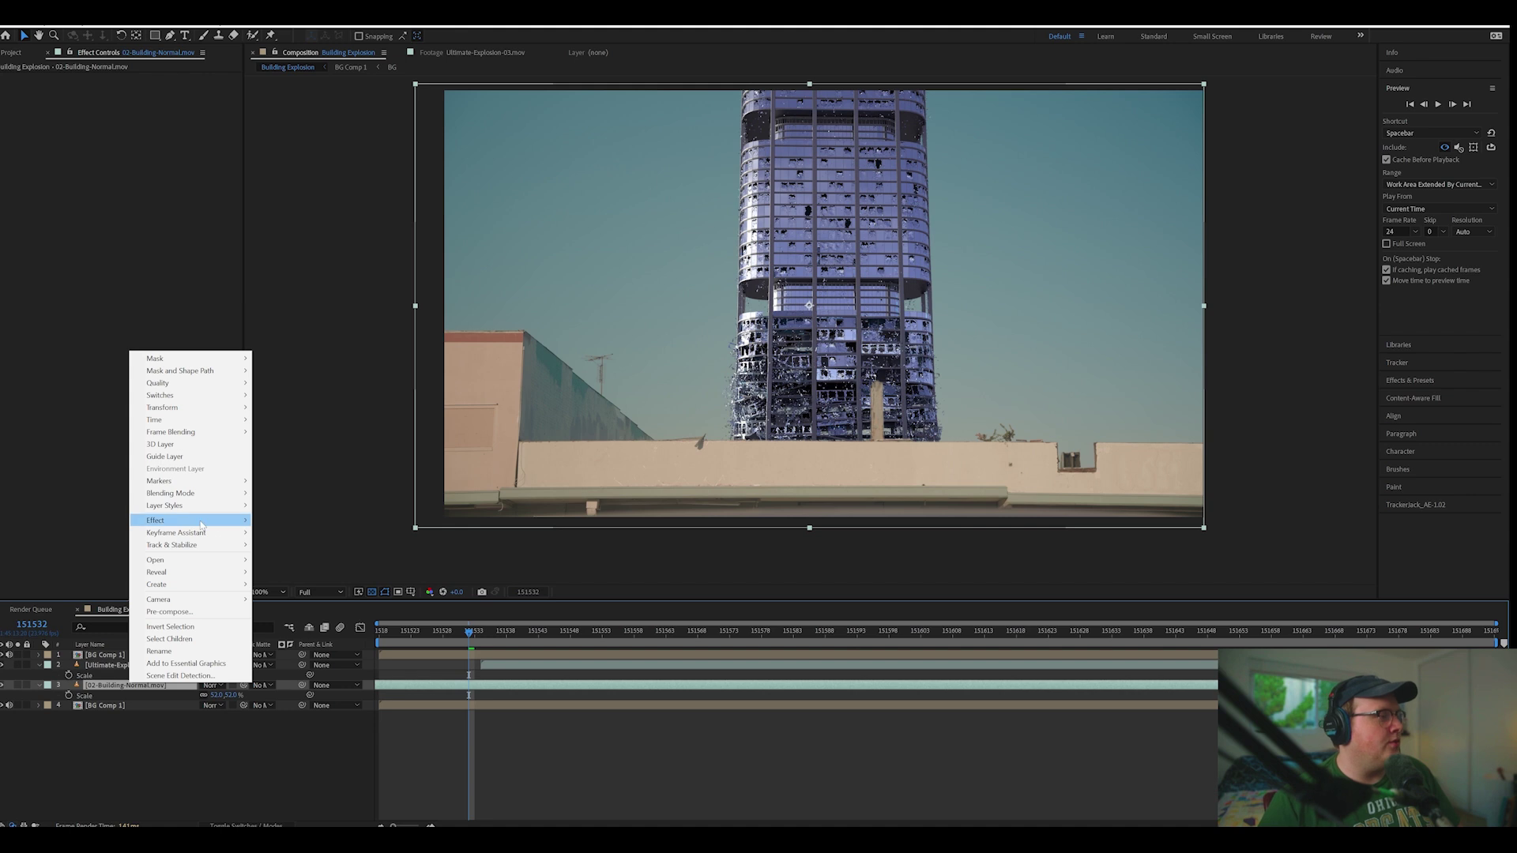
pyautogui.moveTo(187, 419)
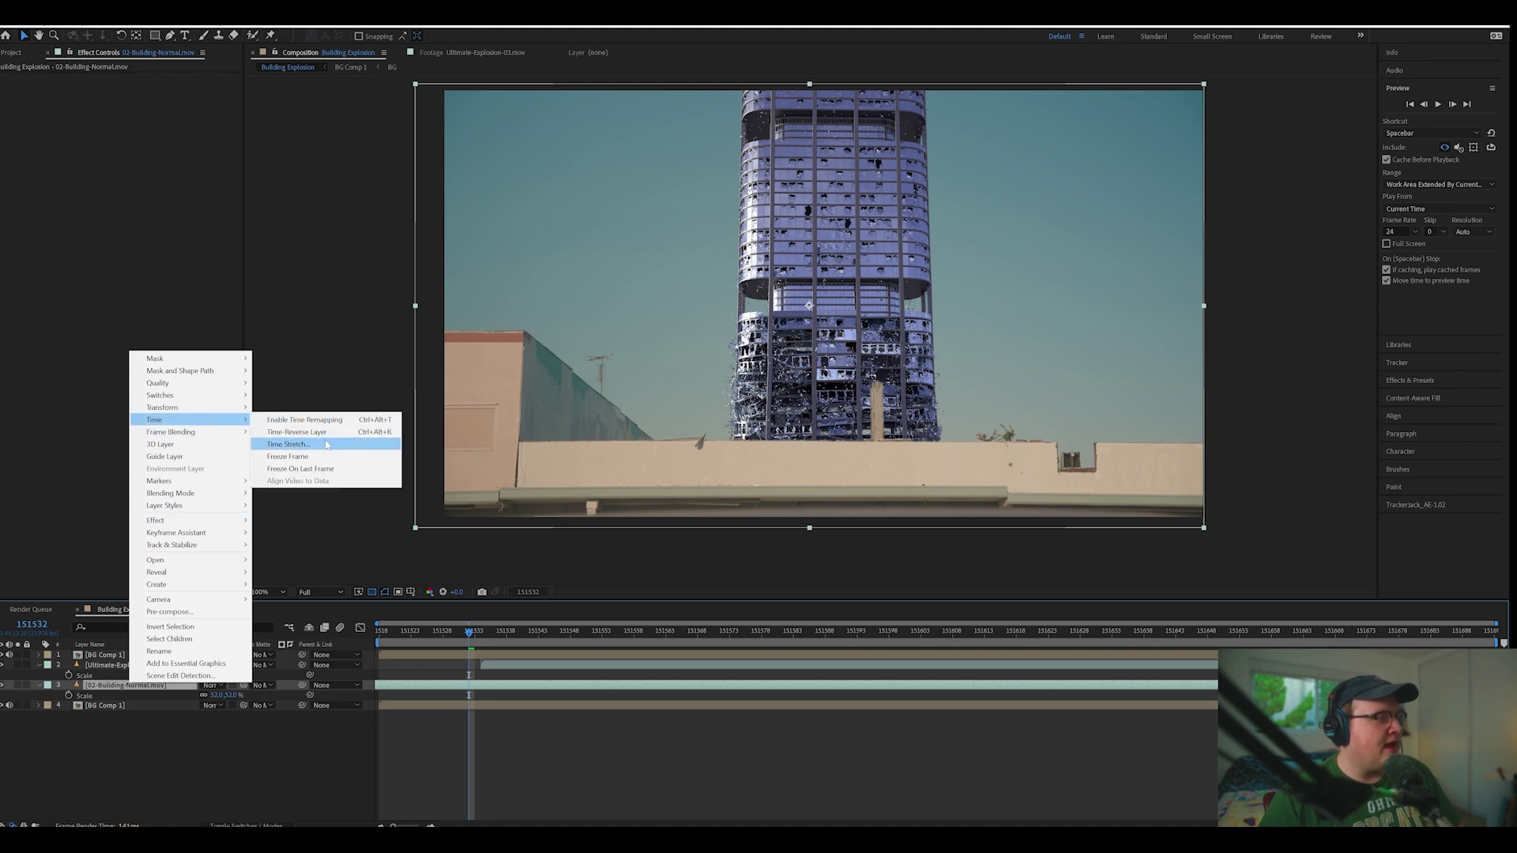
pyautogui.click(327, 443)
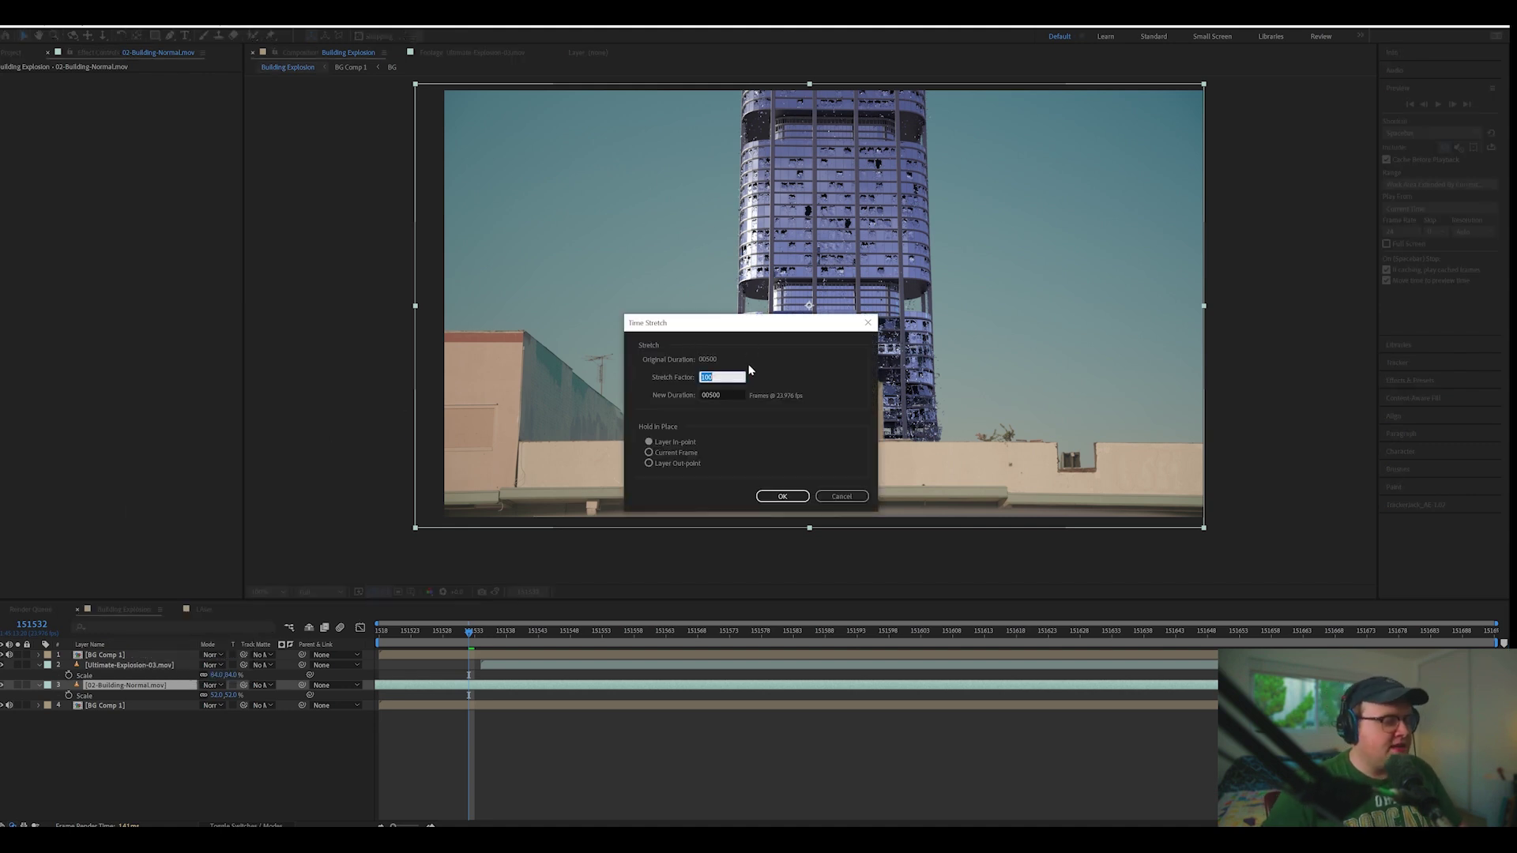
pyautogui.write('75')
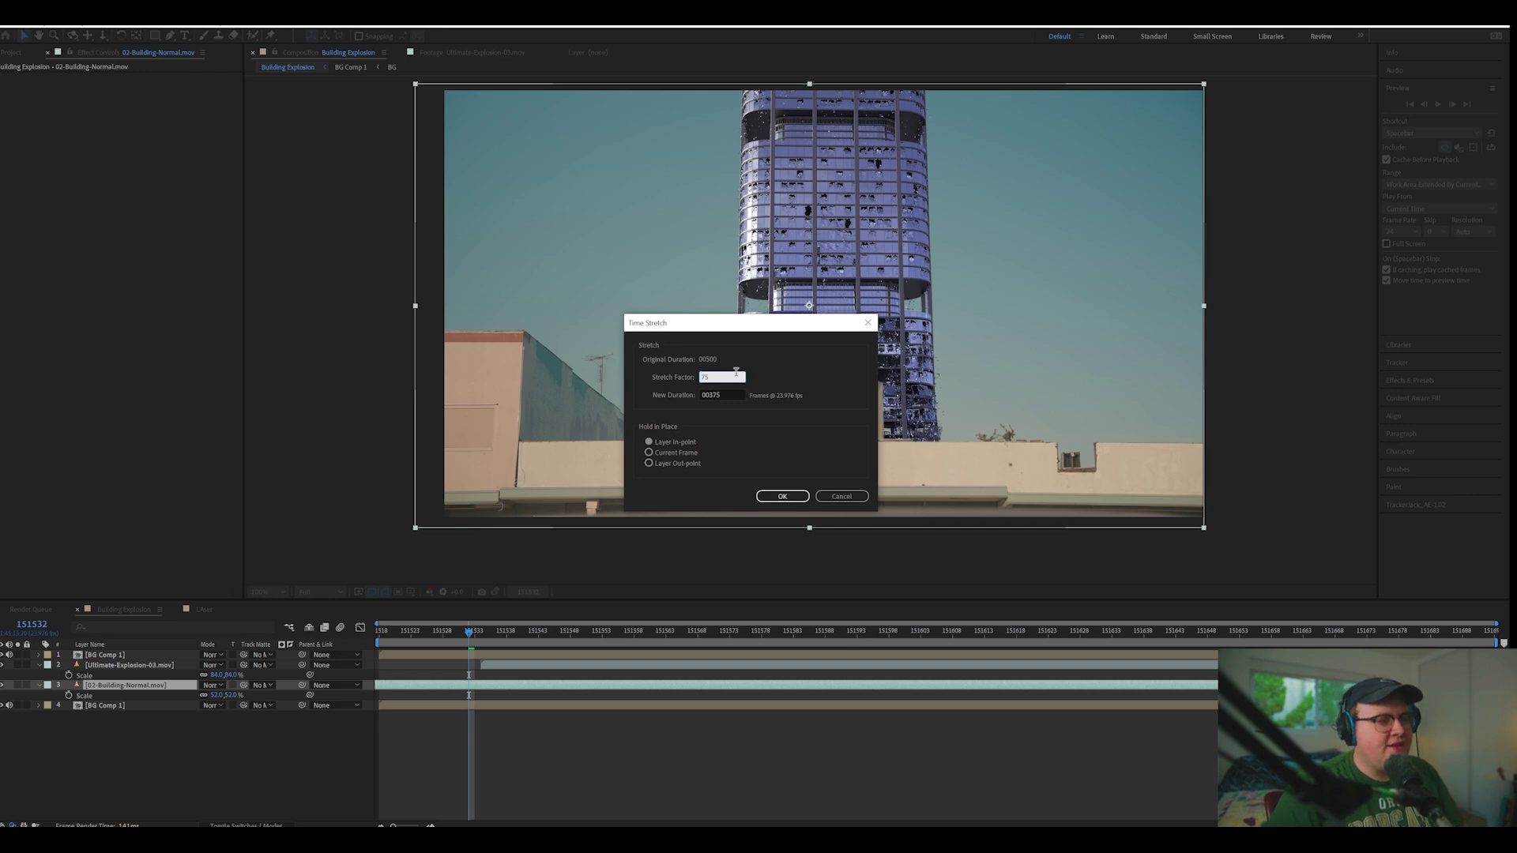
pyautogui.click(774, 494)
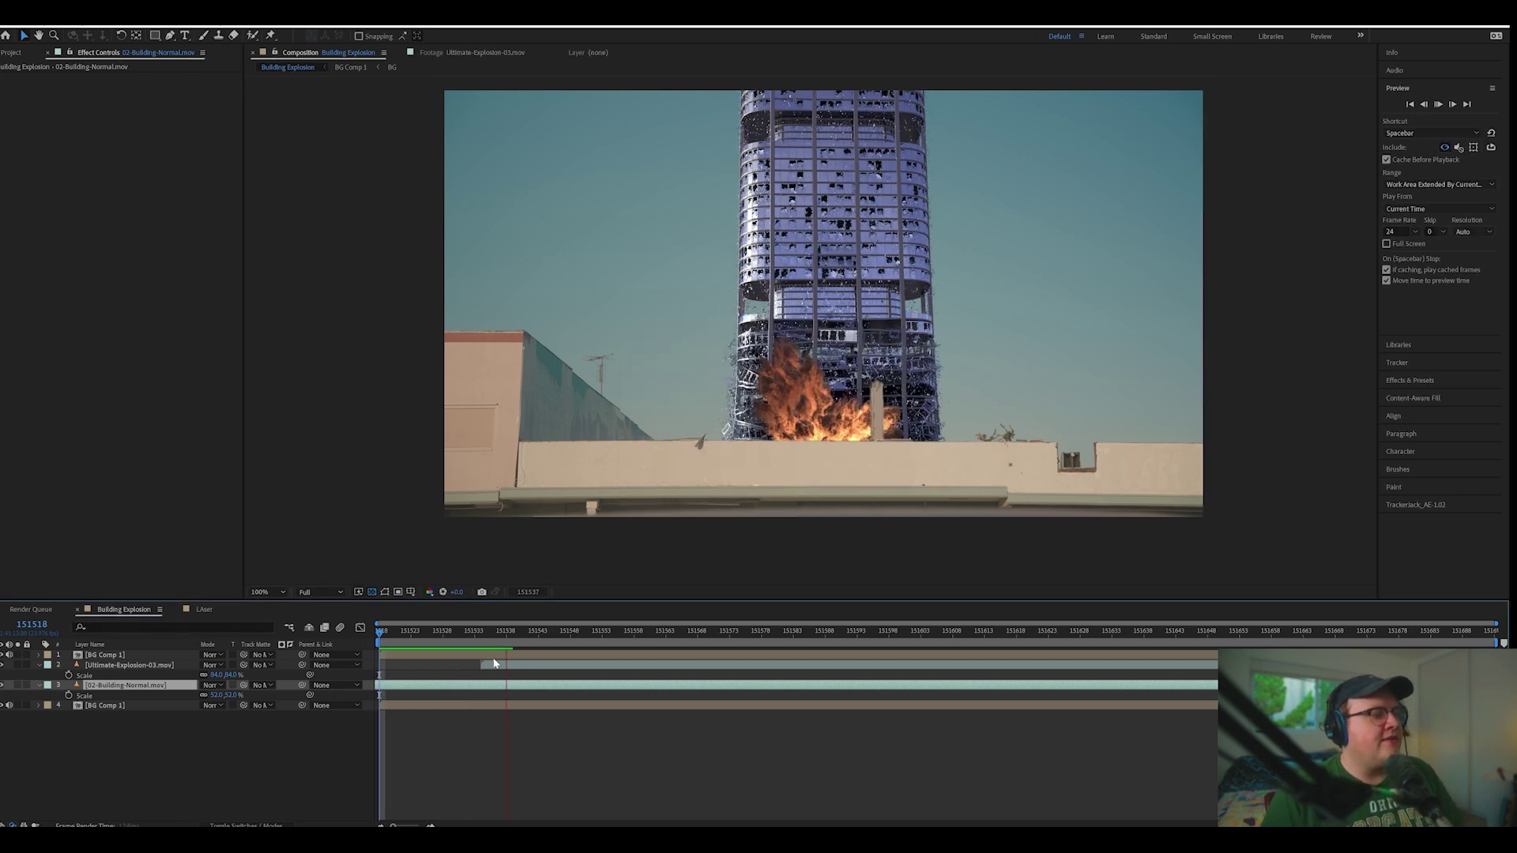
pyautogui.click(399, 632)
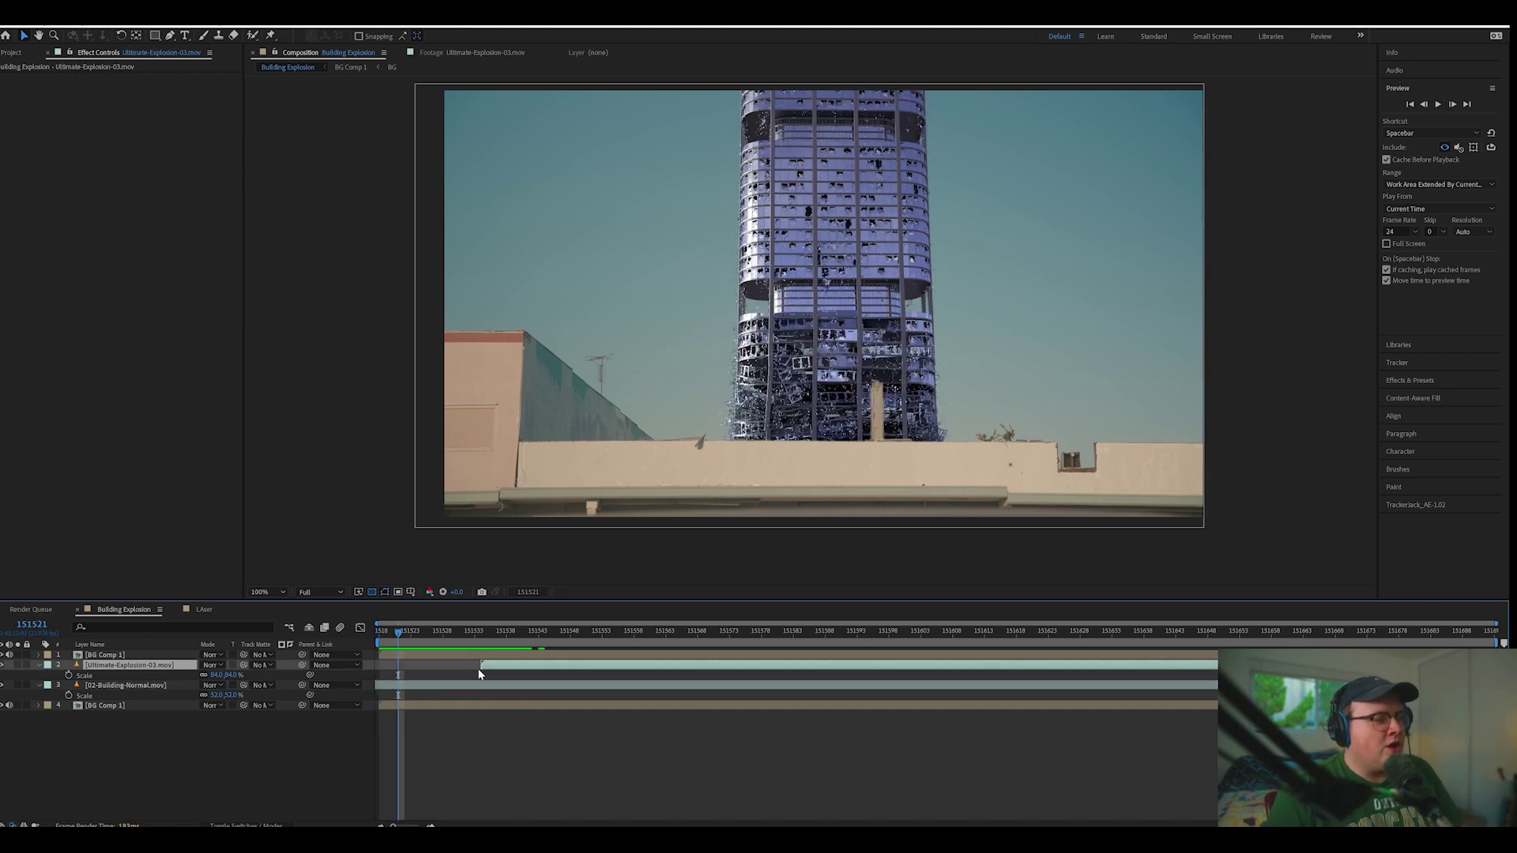
# Slide the Ultimate-Explosion-03 bar to the comp start and preview the composite.
pyautogui.press('Home')
pyautogui.moveTo(479, 667); pyautogui.dragTo(321, 685)
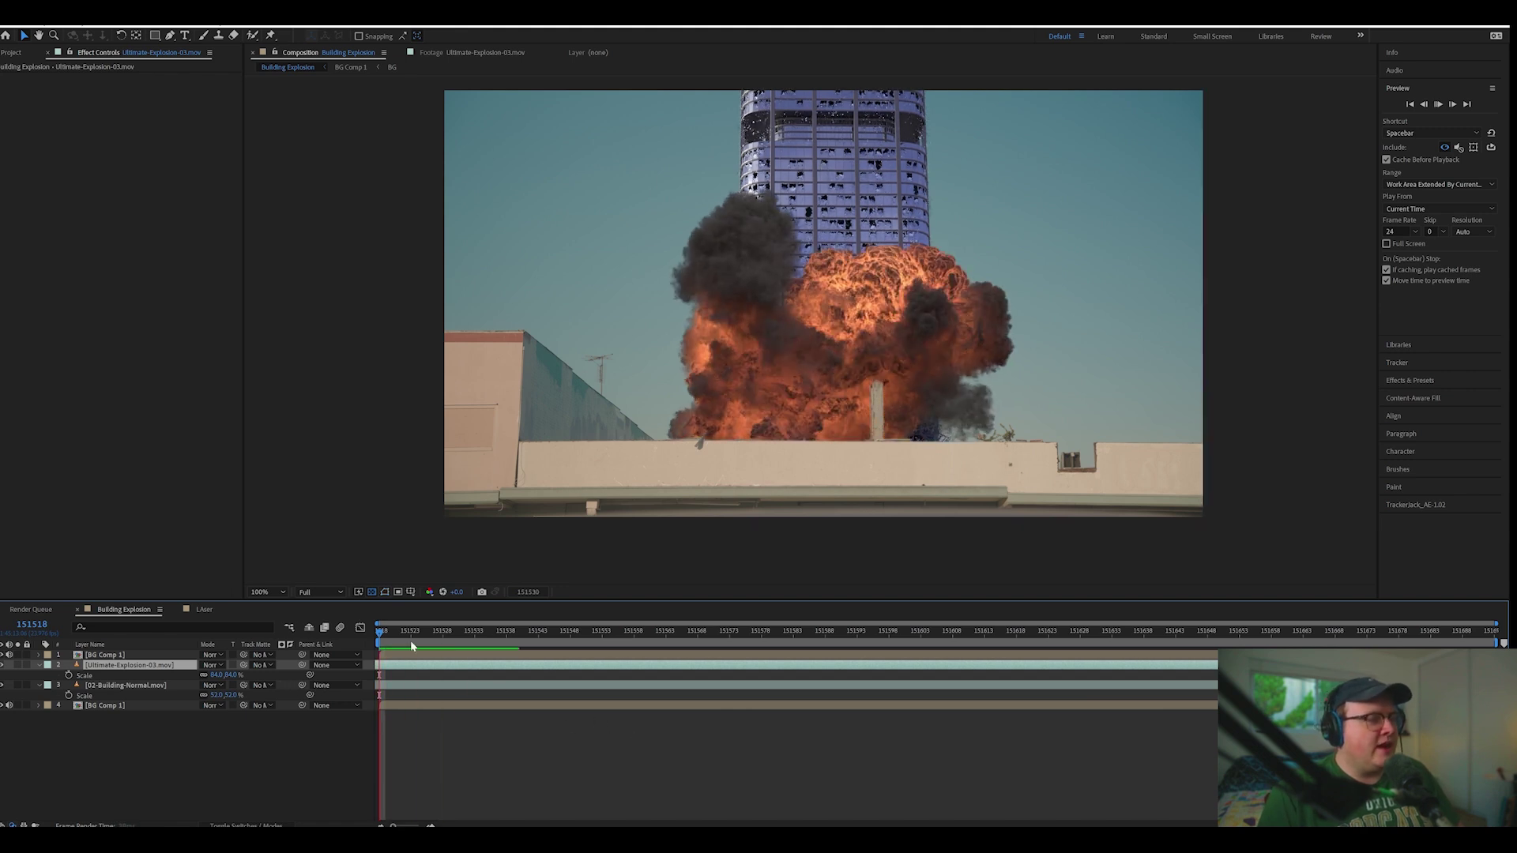
pyautogui.click(435, 687)
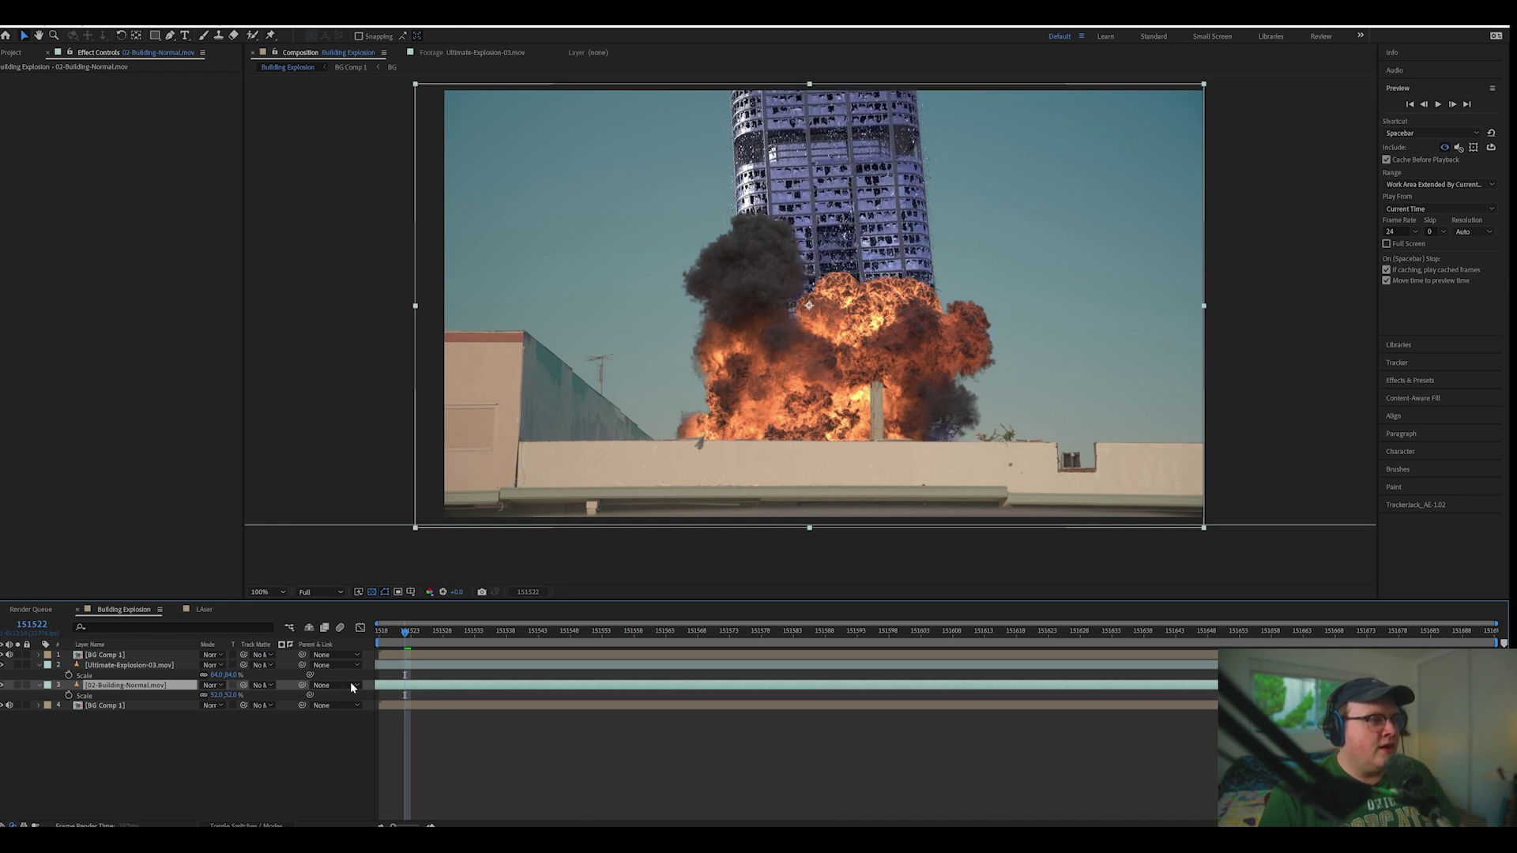
pyautogui.press('pageup')
pyautogui.press('space')
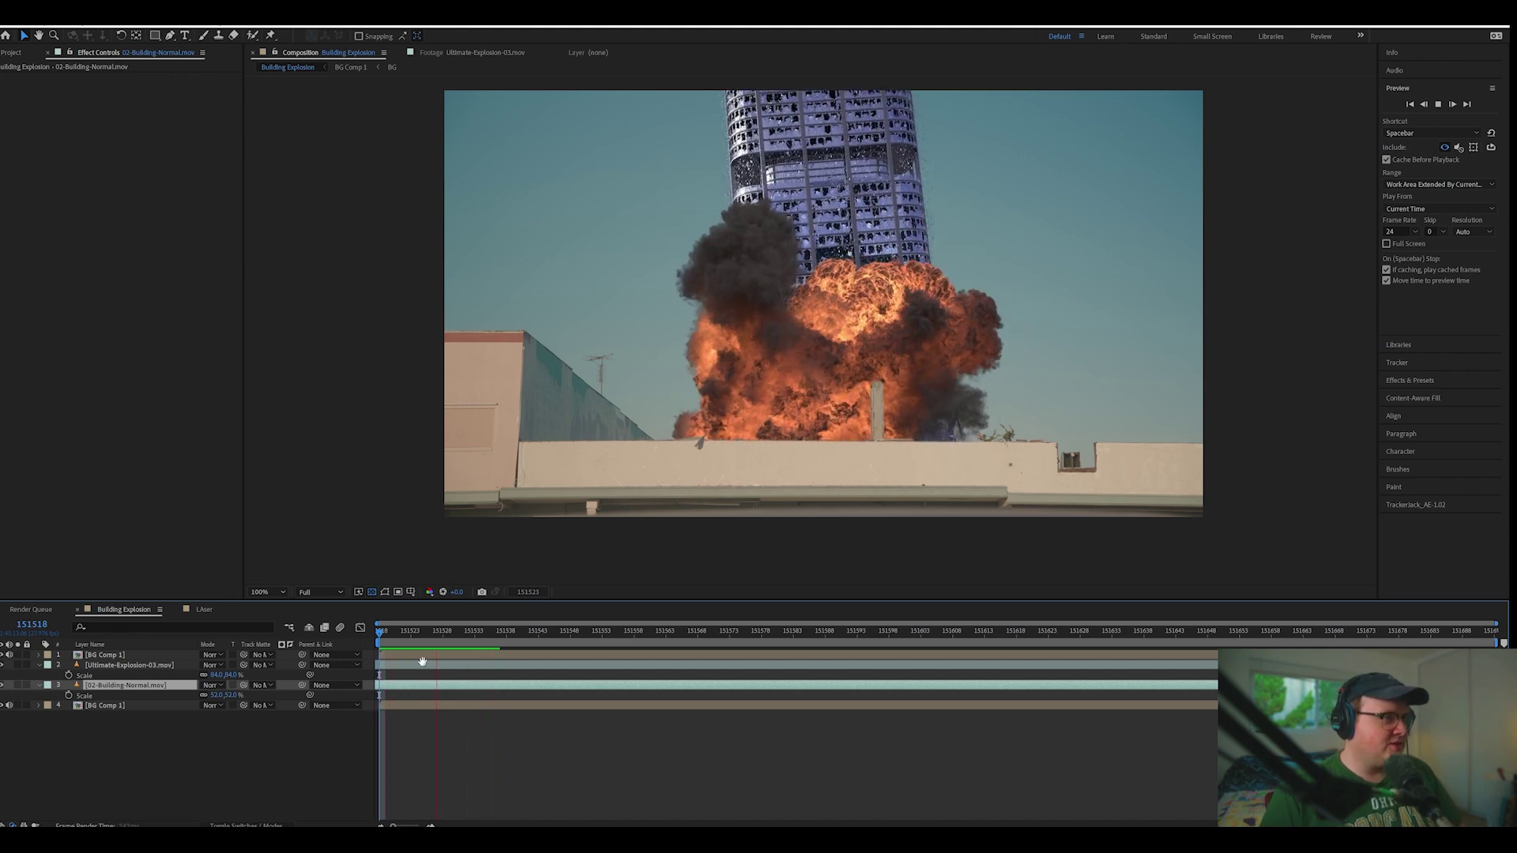
pyautogui.press('space')
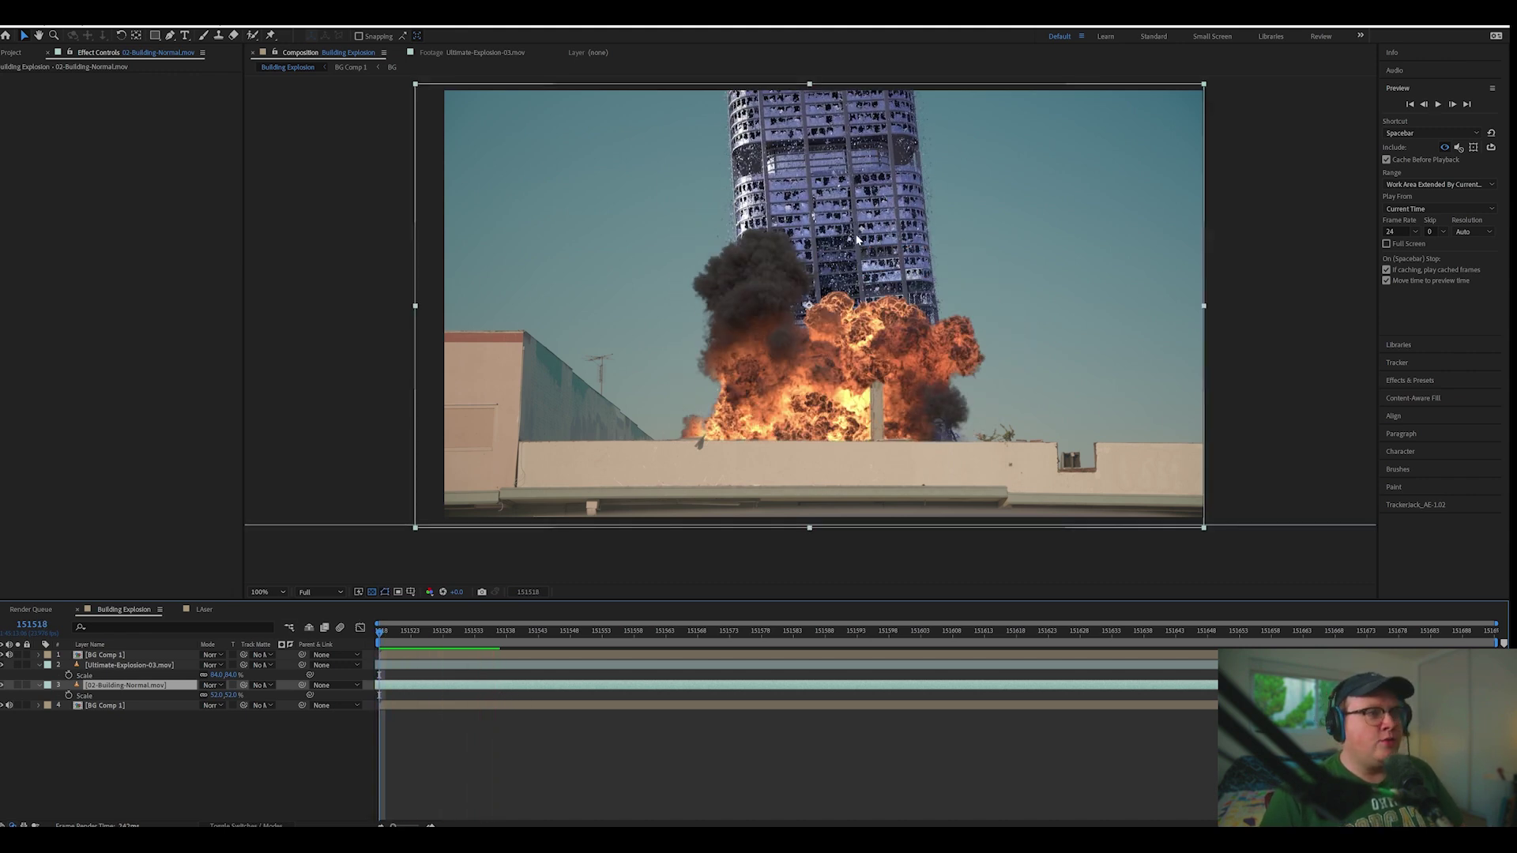
pyautogui.moveTo(801, 236)
pyautogui.mouseDown(button='middle')
pyautogui.moveTo(819, 254)
pyautogui.moveTo(913, 244)
pyautogui.moveTo(759, 430)
pyautogui.mouseUp(button='middle')
pyautogui.scroll(2, 712, 251)
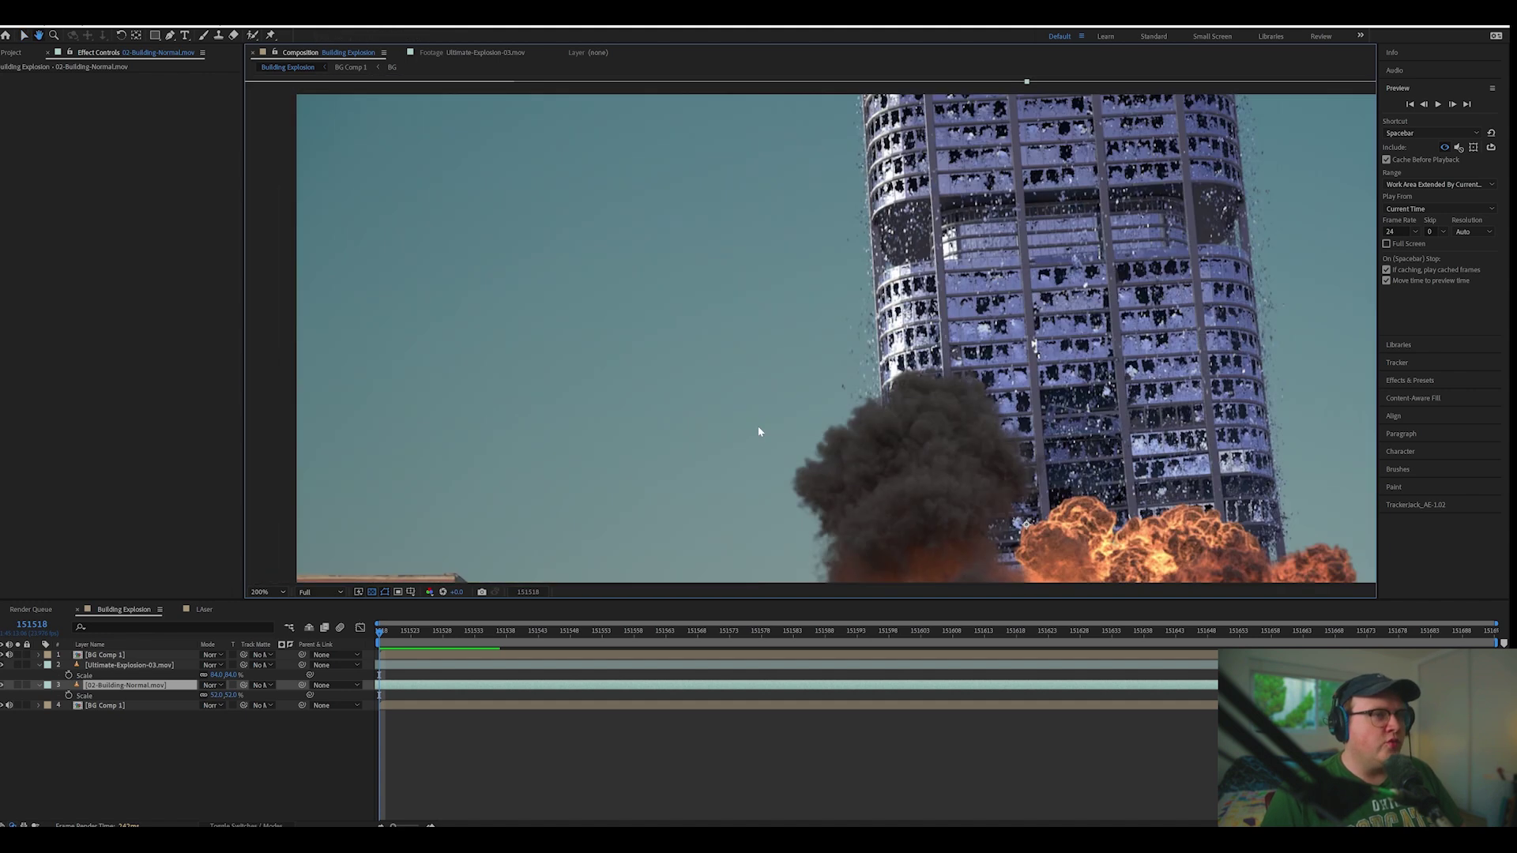
pyautogui.scroll(-4, 1053, 414)
pyautogui.moveTo(889, 391); pyautogui.dragTo(802, 332, button='middle')
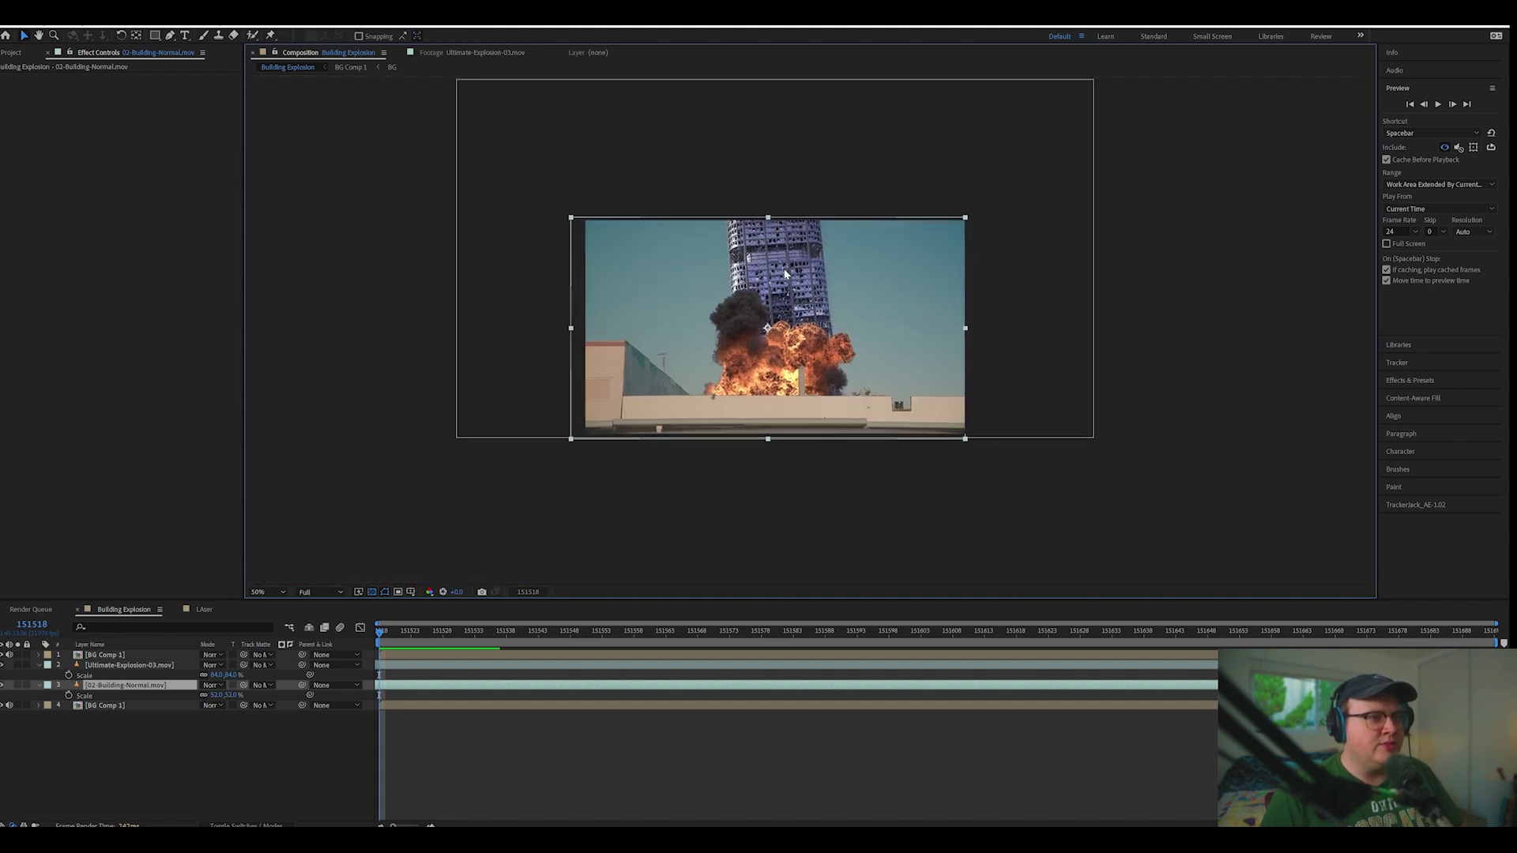
pyautogui.scroll(2, 799, 325)
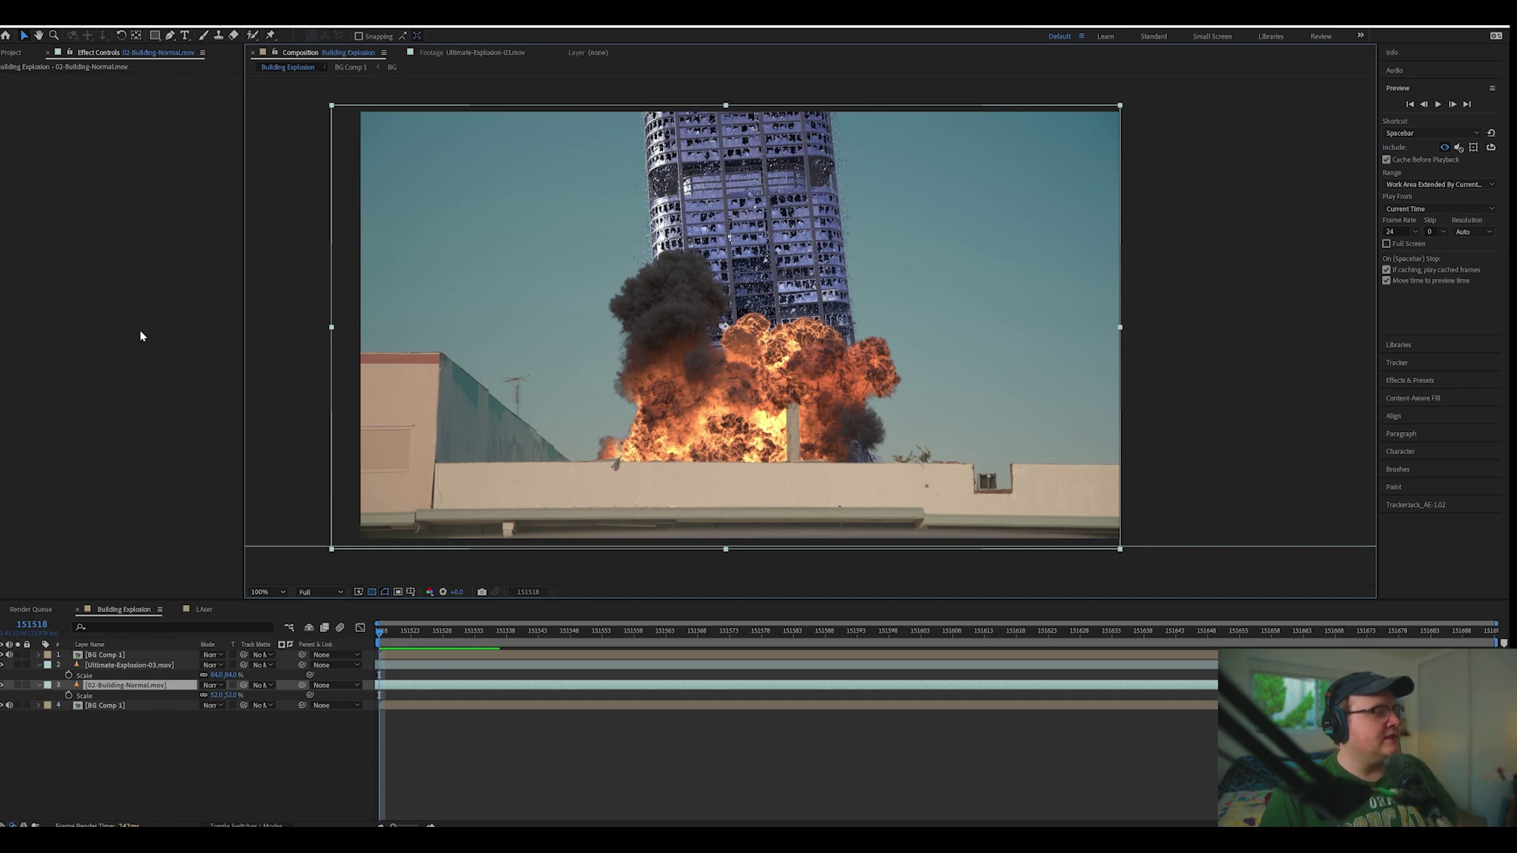
# Apply Lumetri Color to the building layer and set Basic Correction Tint to -44.
pyautogui.click(1412, 380)
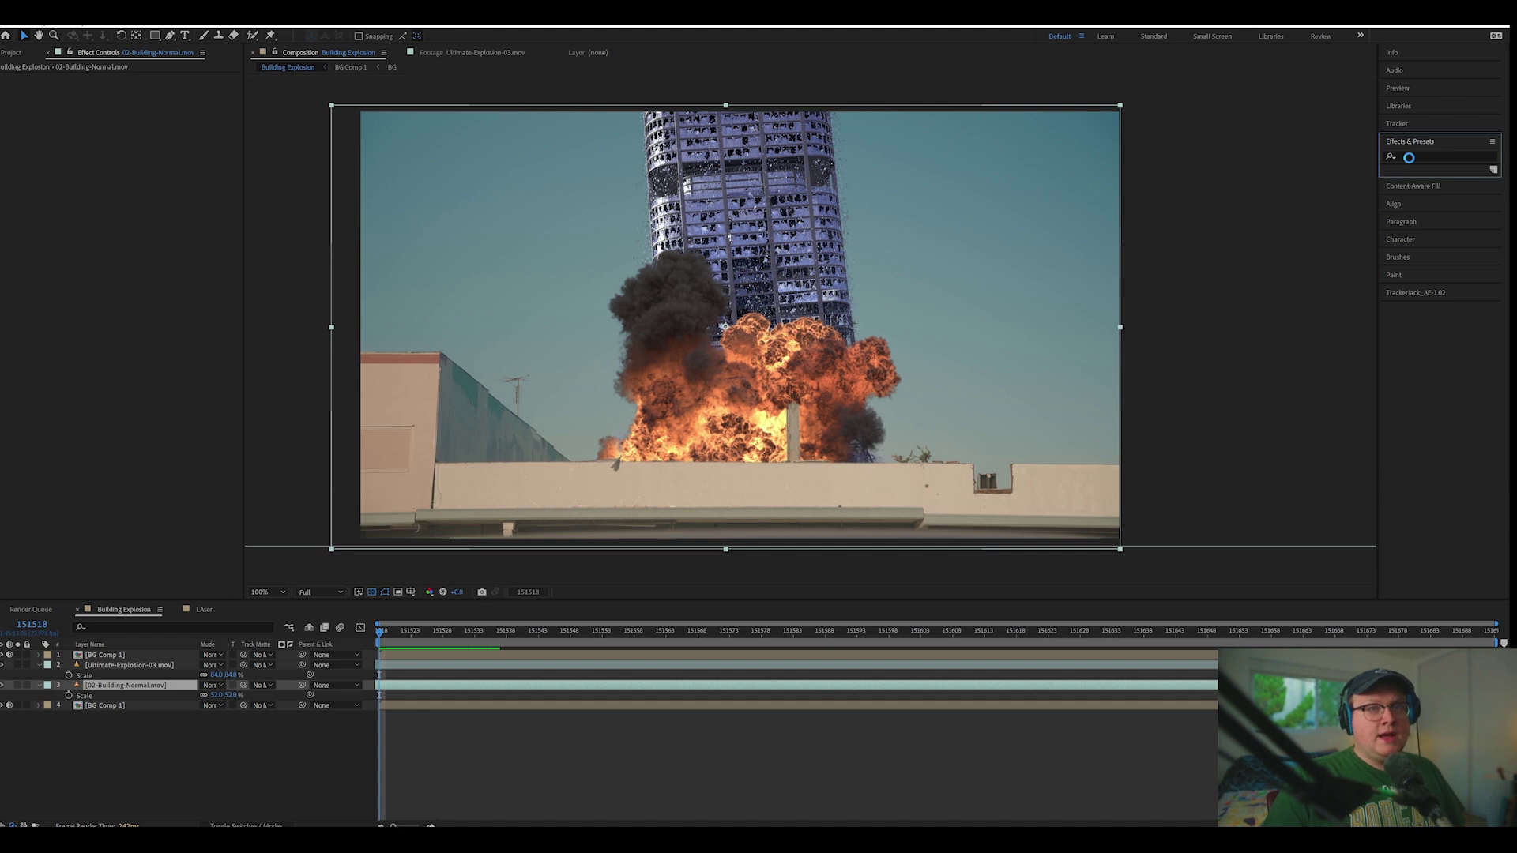
pyautogui.write('lumet')
pyautogui.doubleClick(1440, 179)
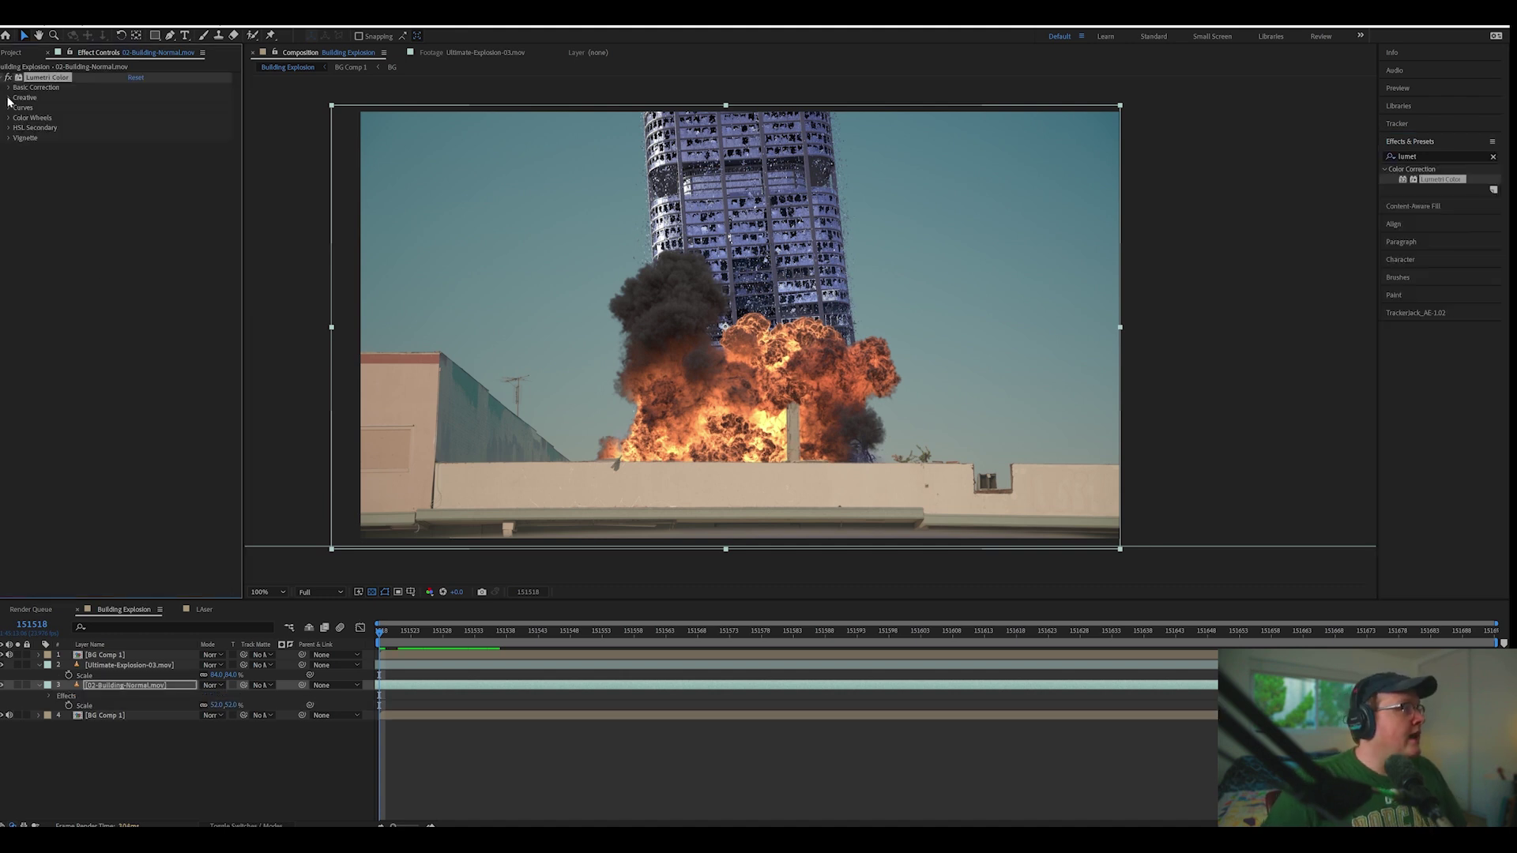
pyautogui.click(9, 88)
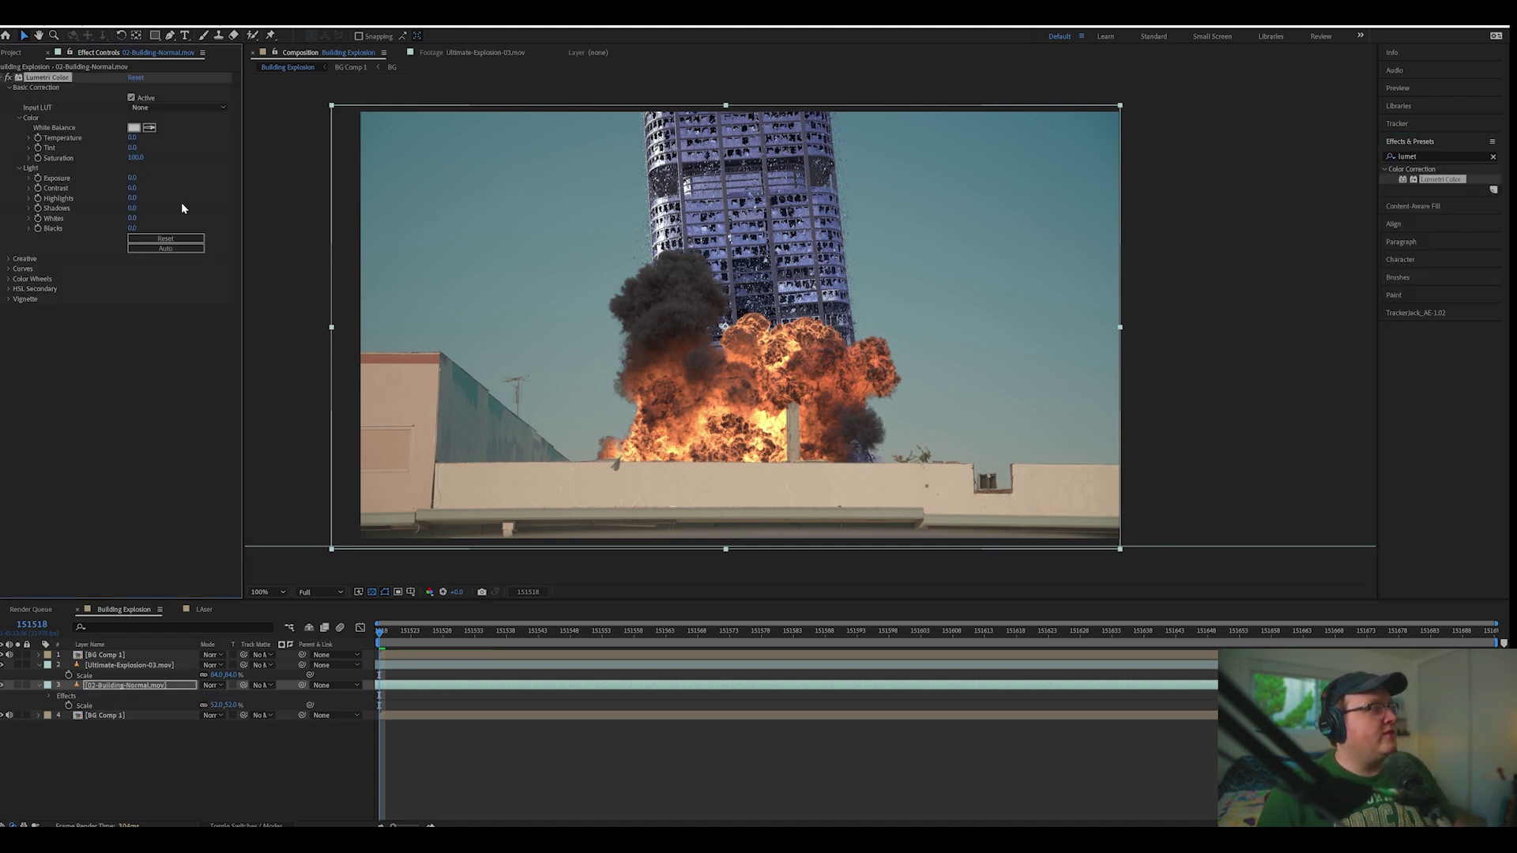
pyautogui.click(134, 148)
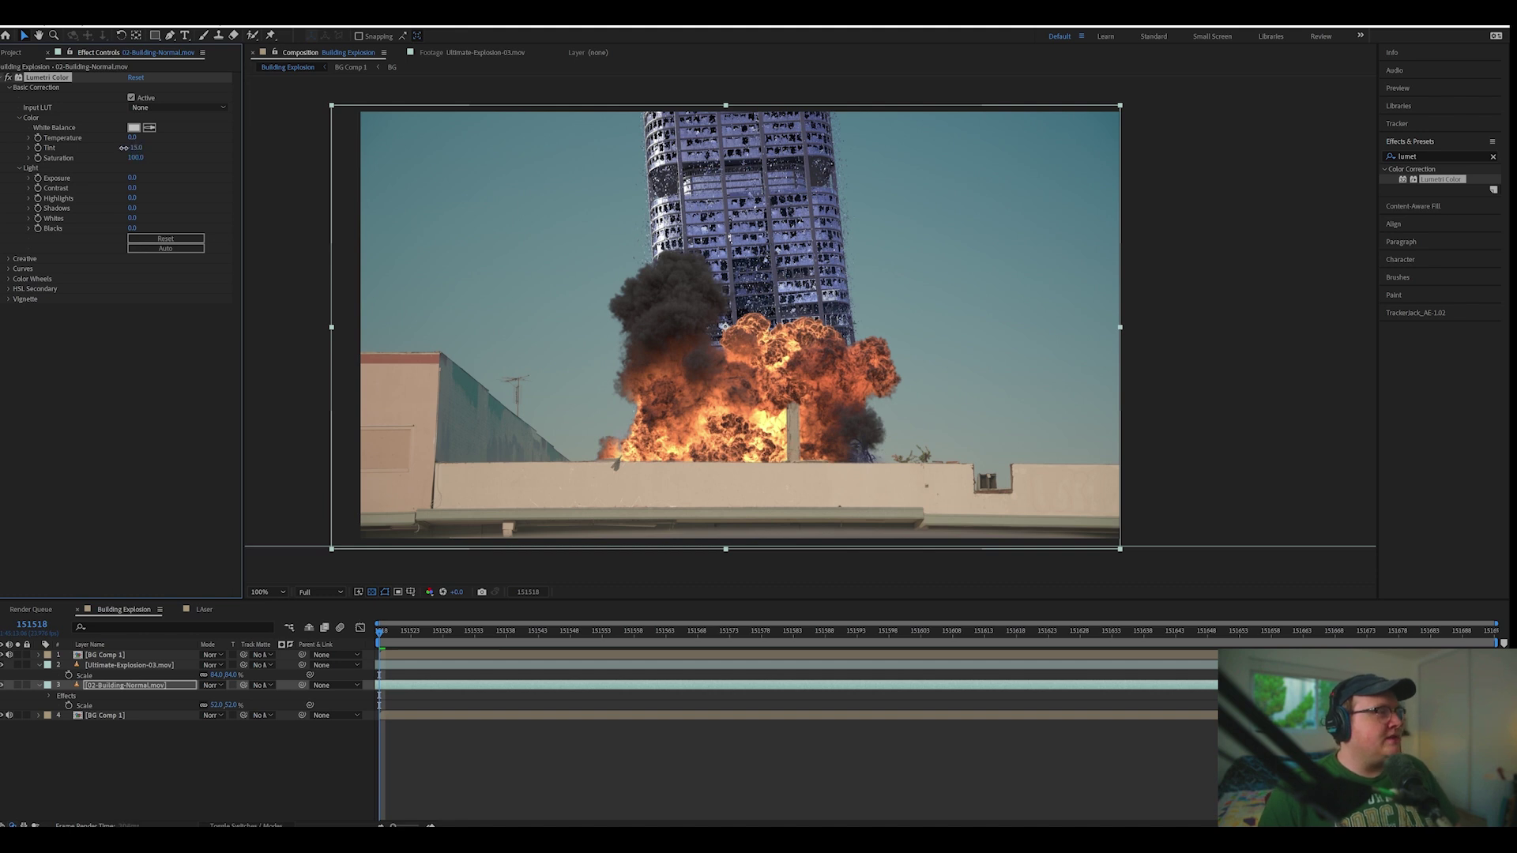
pyautogui.write('-44')
pyautogui.press('Return')
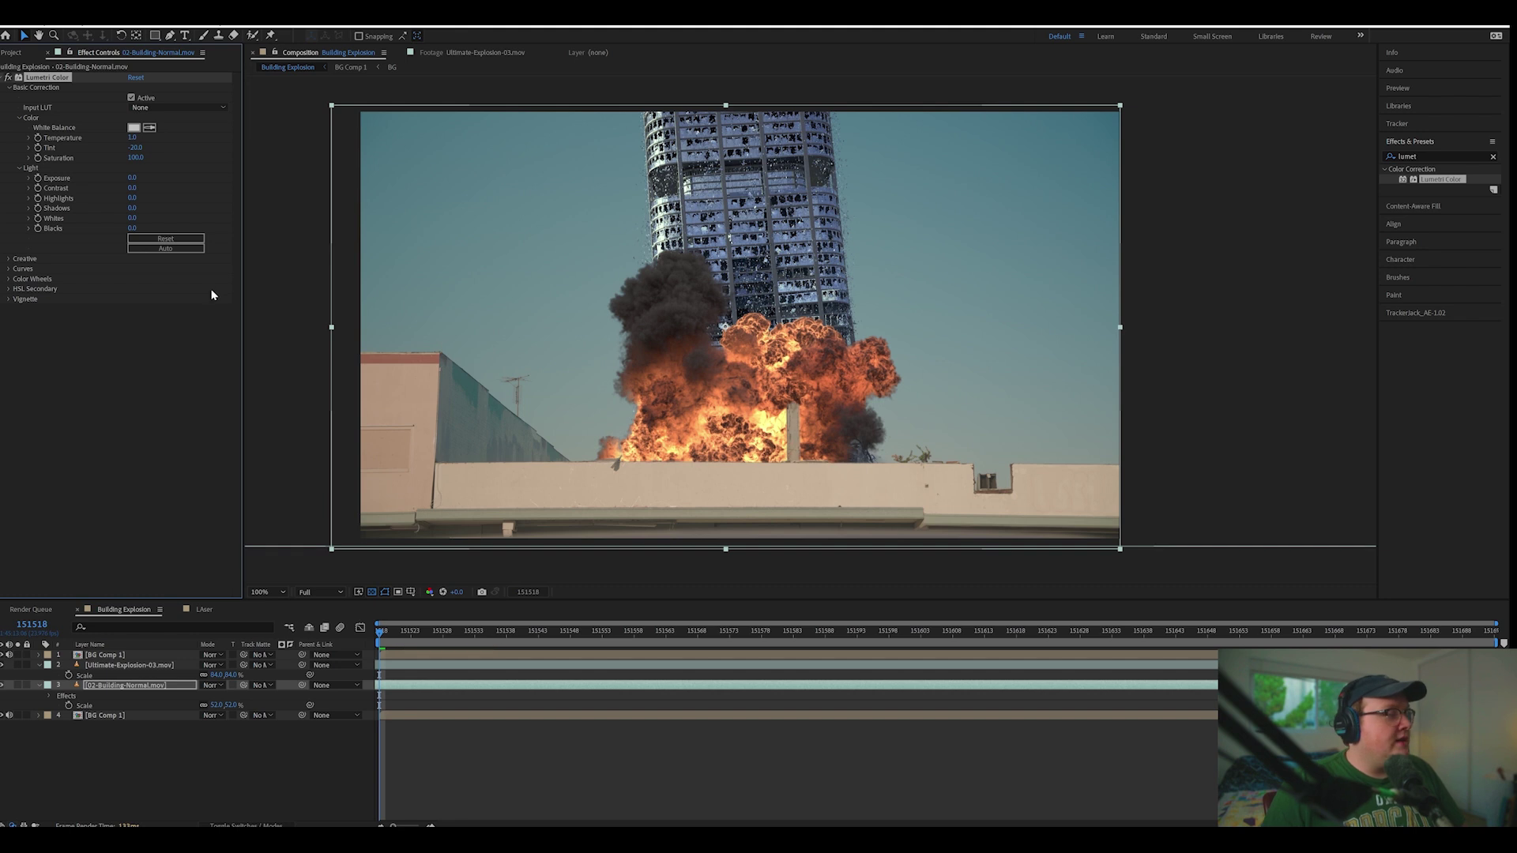
pyautogui.click(8, 271)
pyautogui.scroll(-2, 8, 271)
pyautogui.scroll(-2, 119, 320)
pyautogui.scroll(-1, 118, 344)
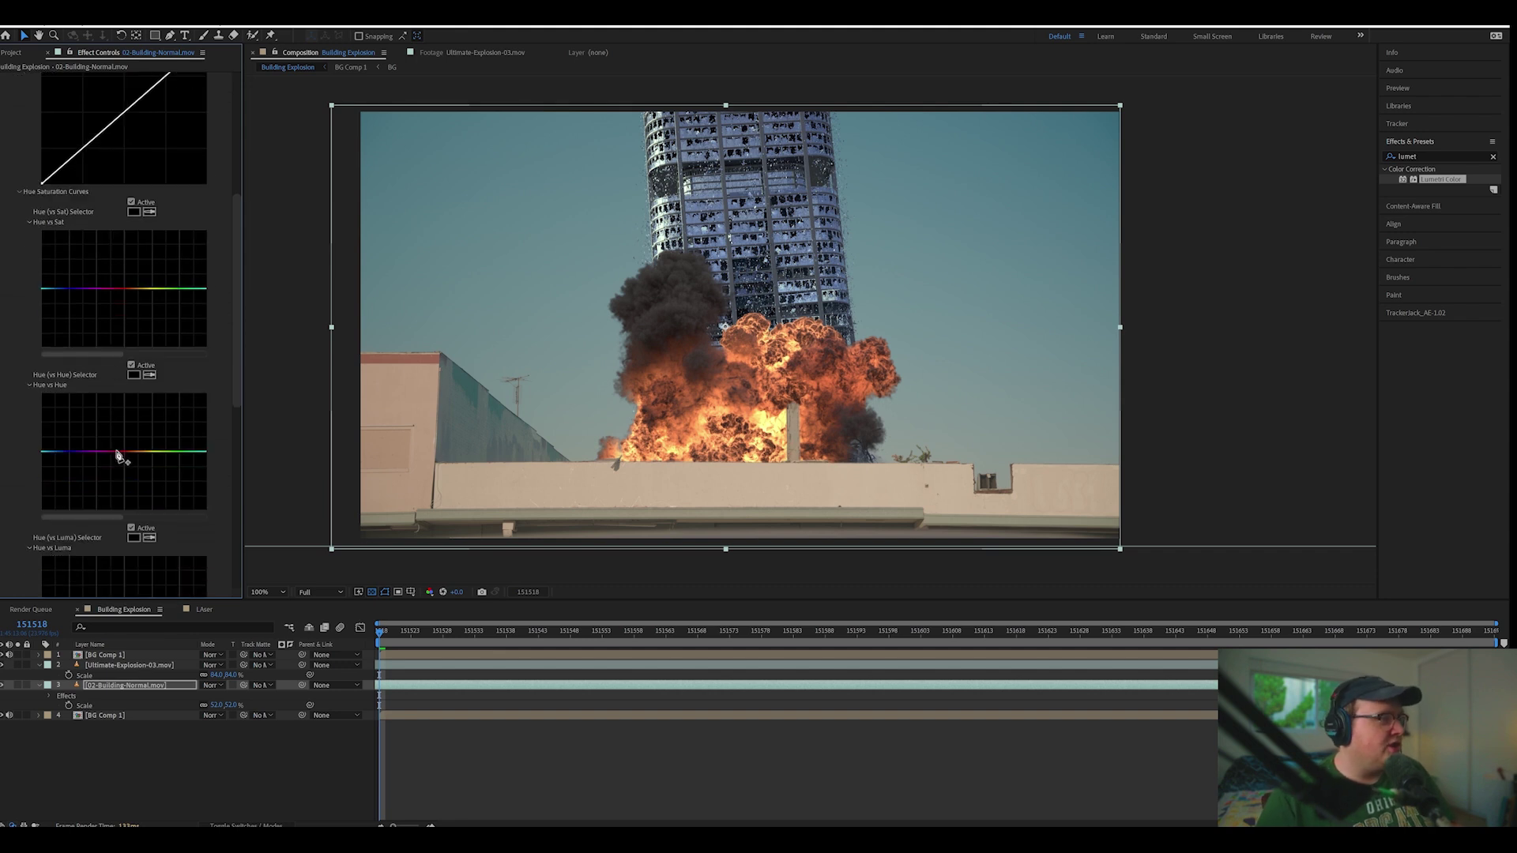
# Add a Hue vs Hue curve point, toggle Lumetri off and on, and preview.
pyautogui.moveTo(119, 455); pyautogui.dragTo(115, 454)
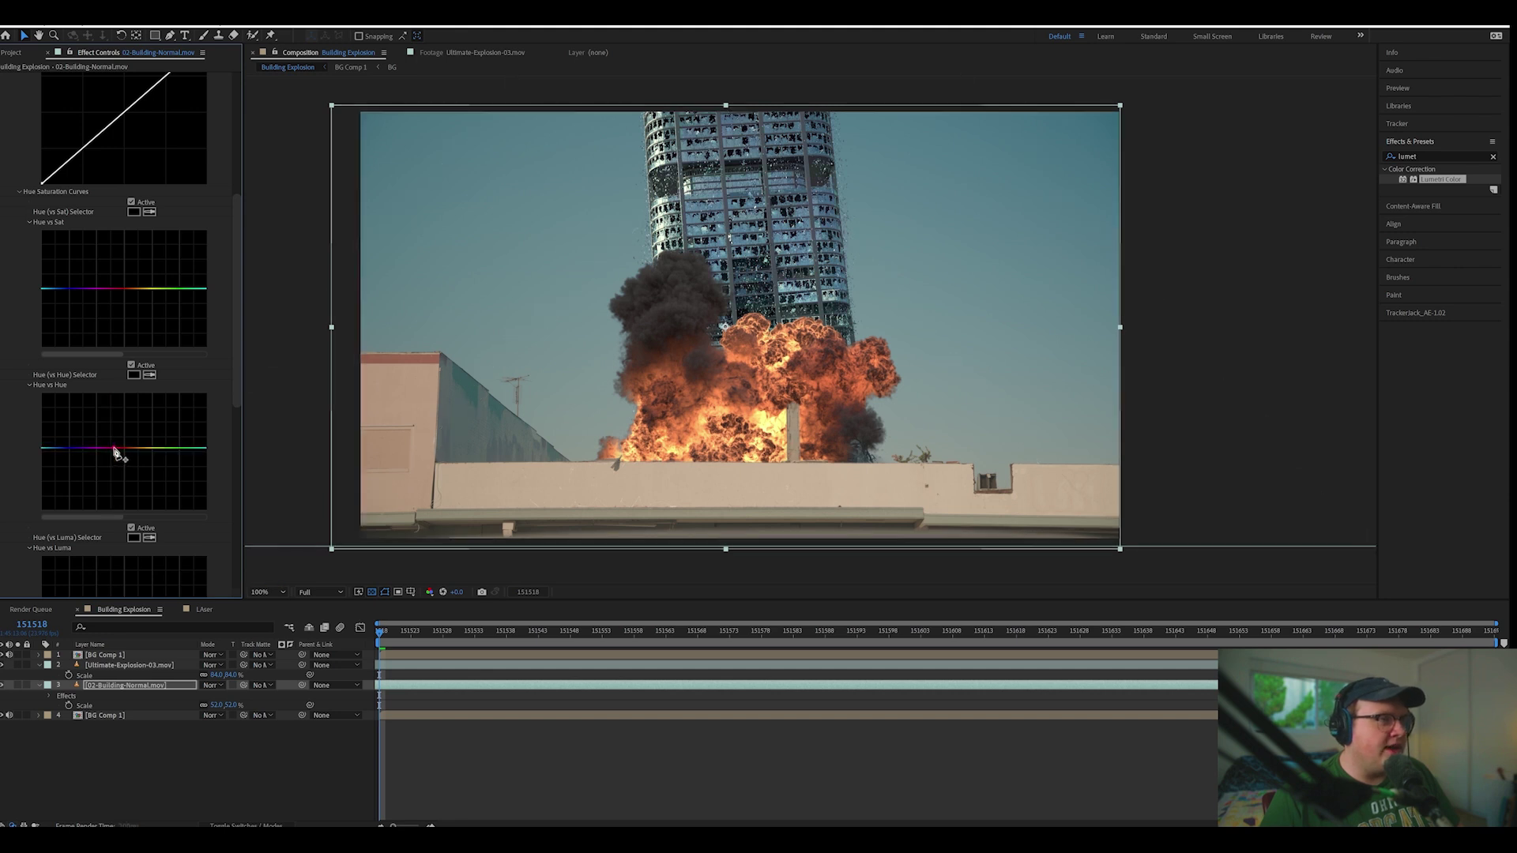
pyautogui.scroll(5, 75, 298)
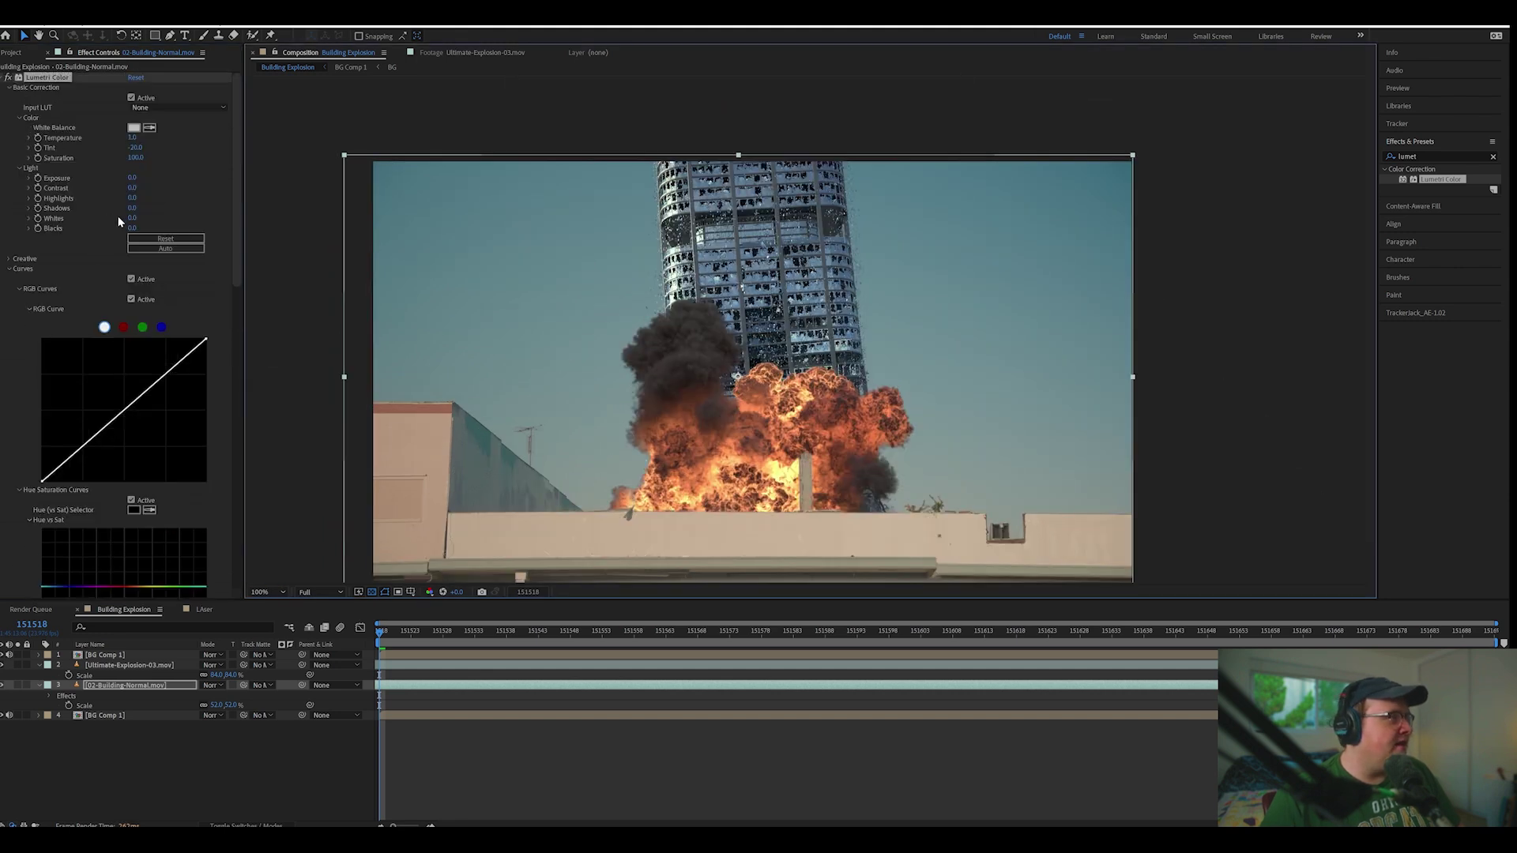
pyautogui.click(8, 78)
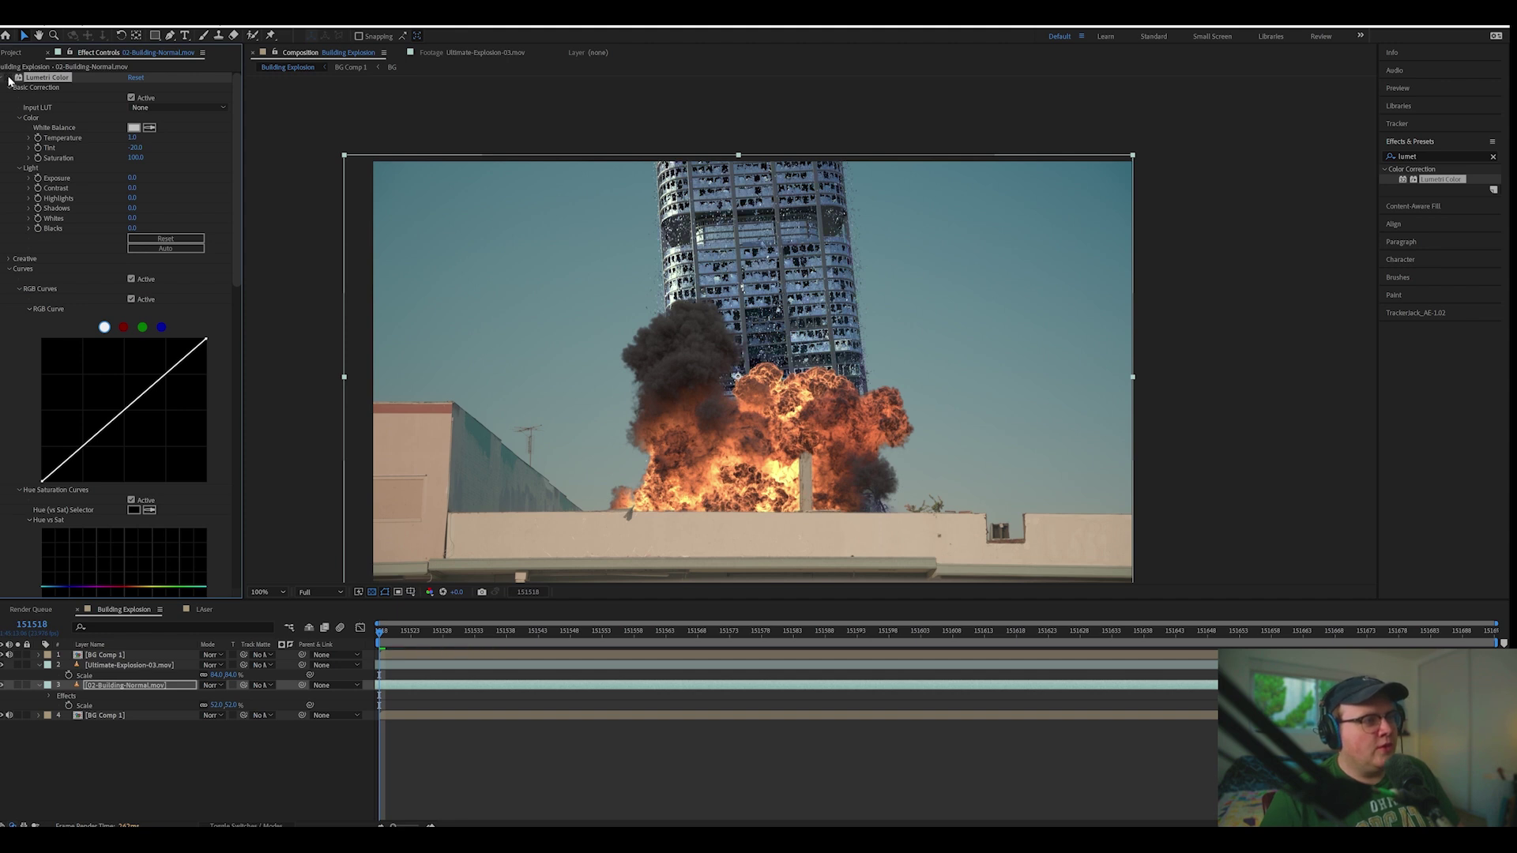
pyautogui.click(8, 77)
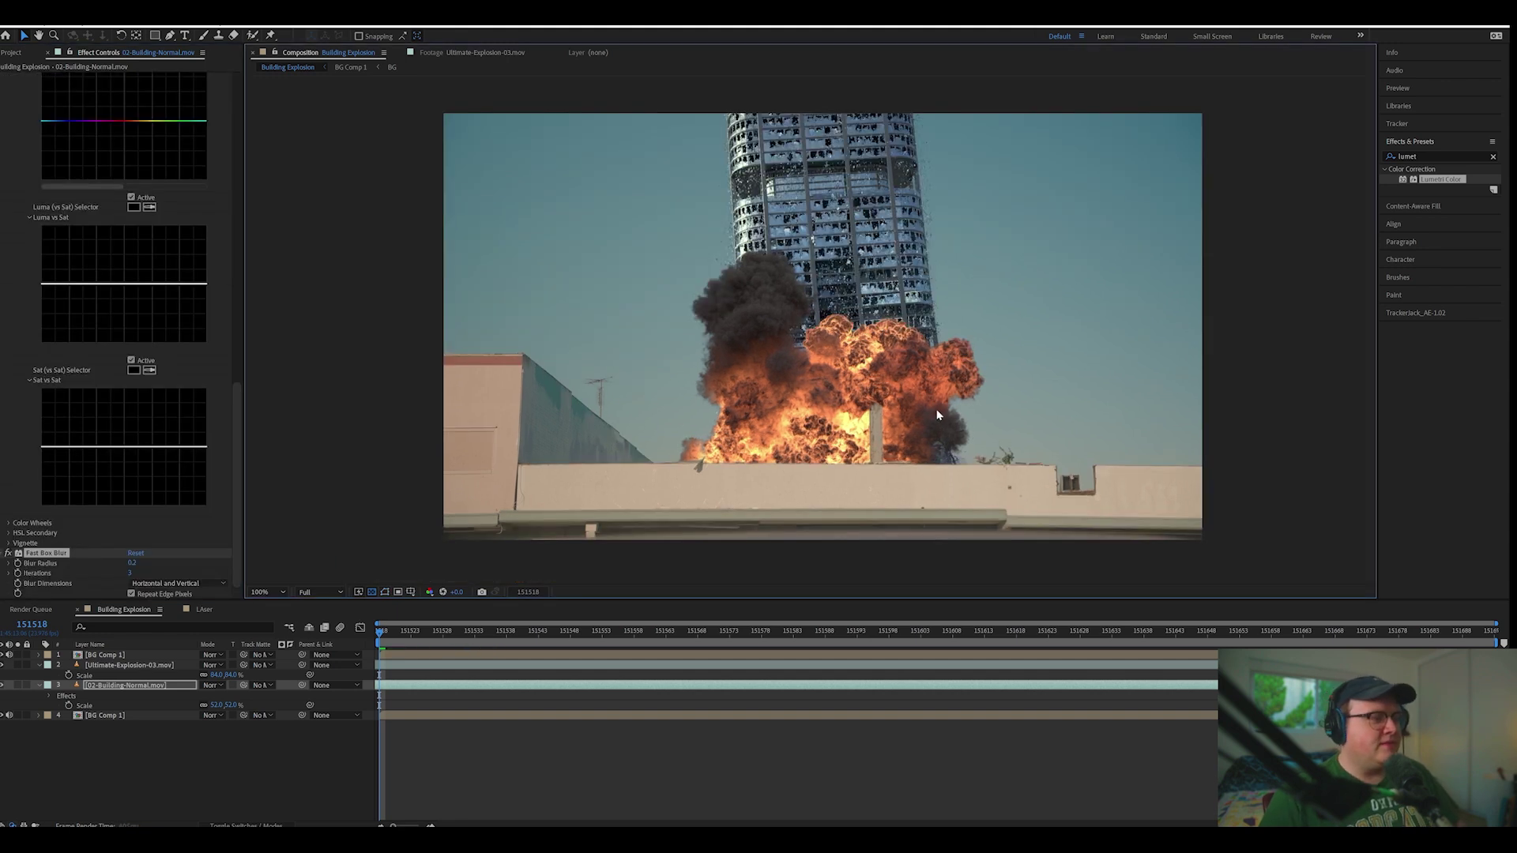
pyautogui.press('space')
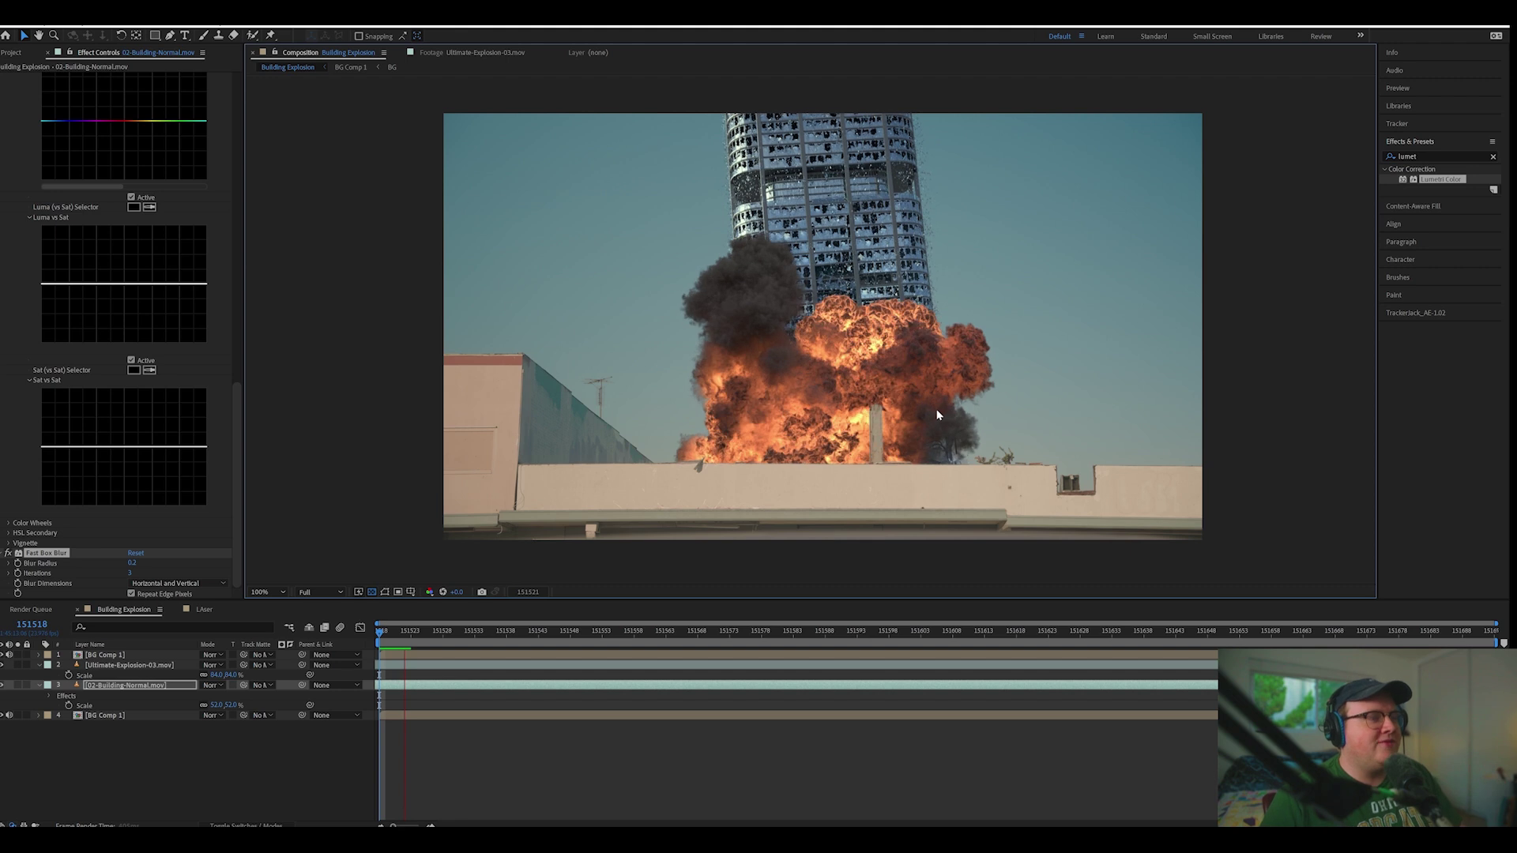
pyautogui.press('space')
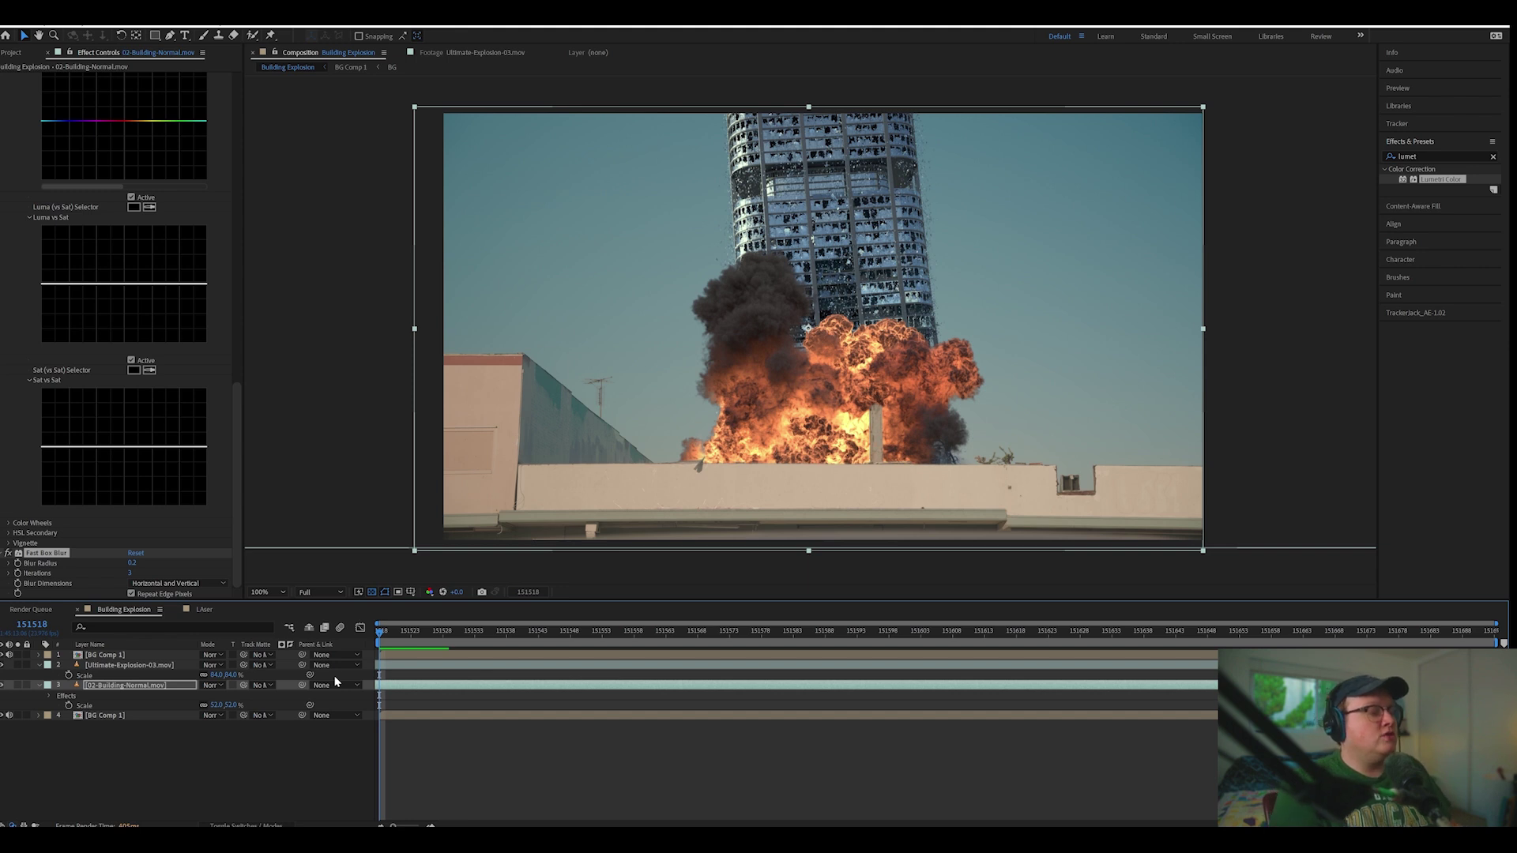
pyautogui.hotkey('ctrl', 'alt', 'y')
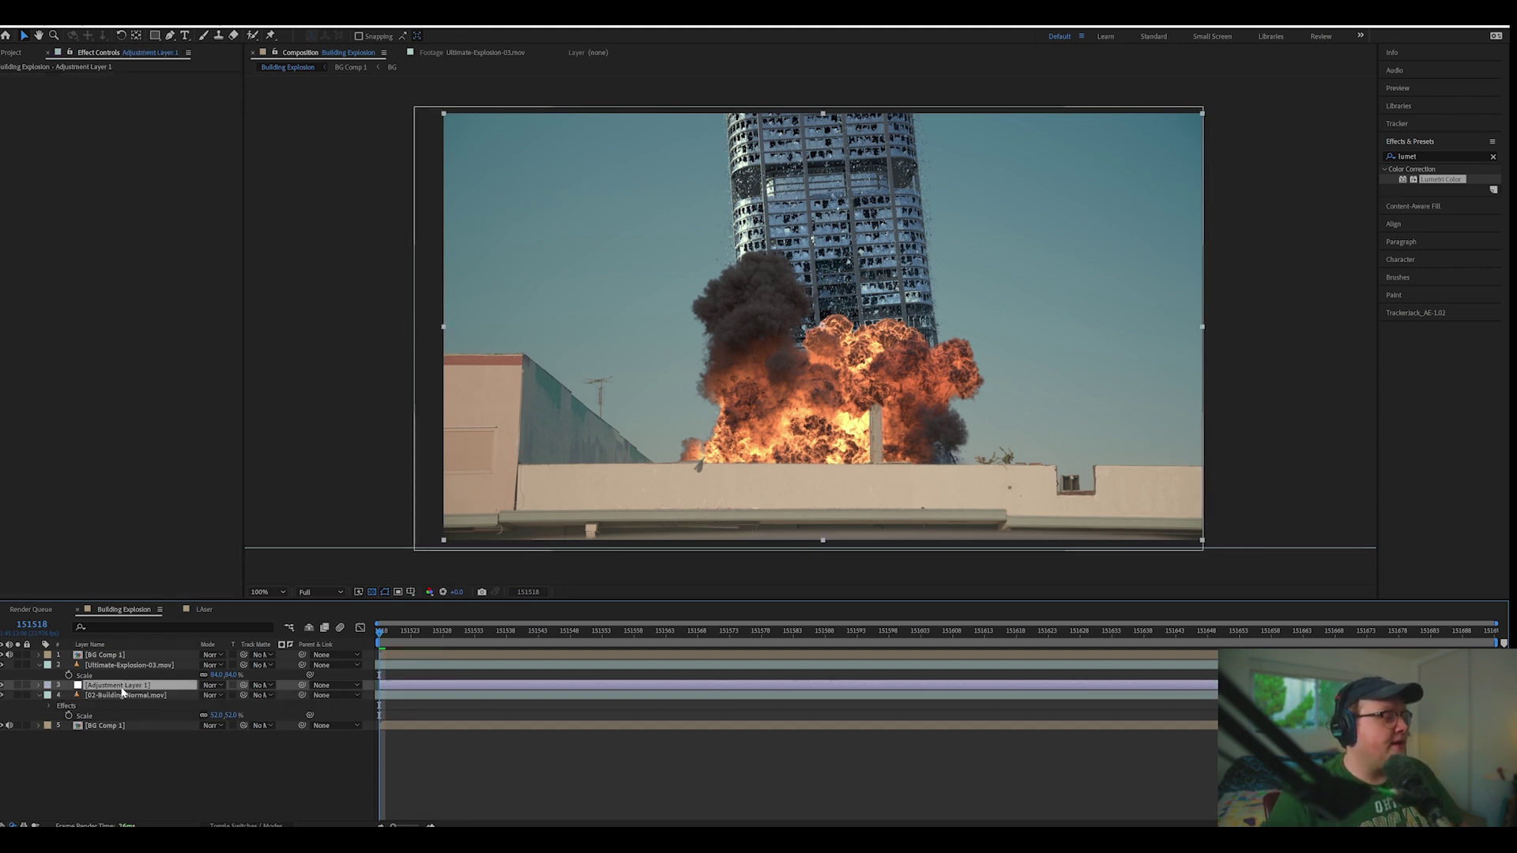
# Move the adjustment layer to the top and add Glow with ~87% threshold and radius 338.
pyautogui.moveTo(123, 694); pyautogui.dragTo(118, 650)
pyautogui.hotkey('ctrl', 'space')
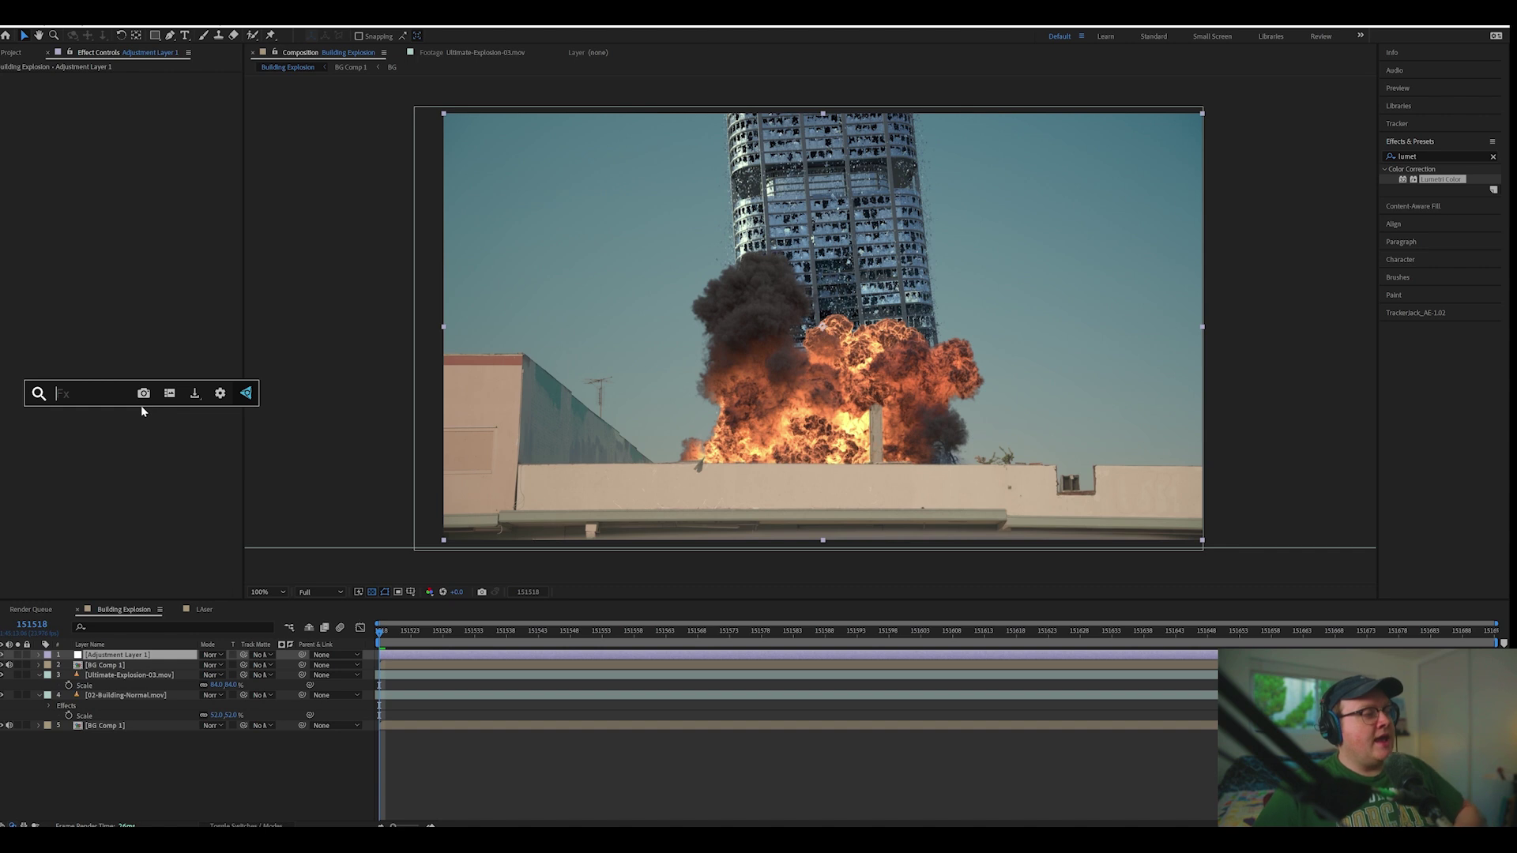
pyautogui.write('gl')
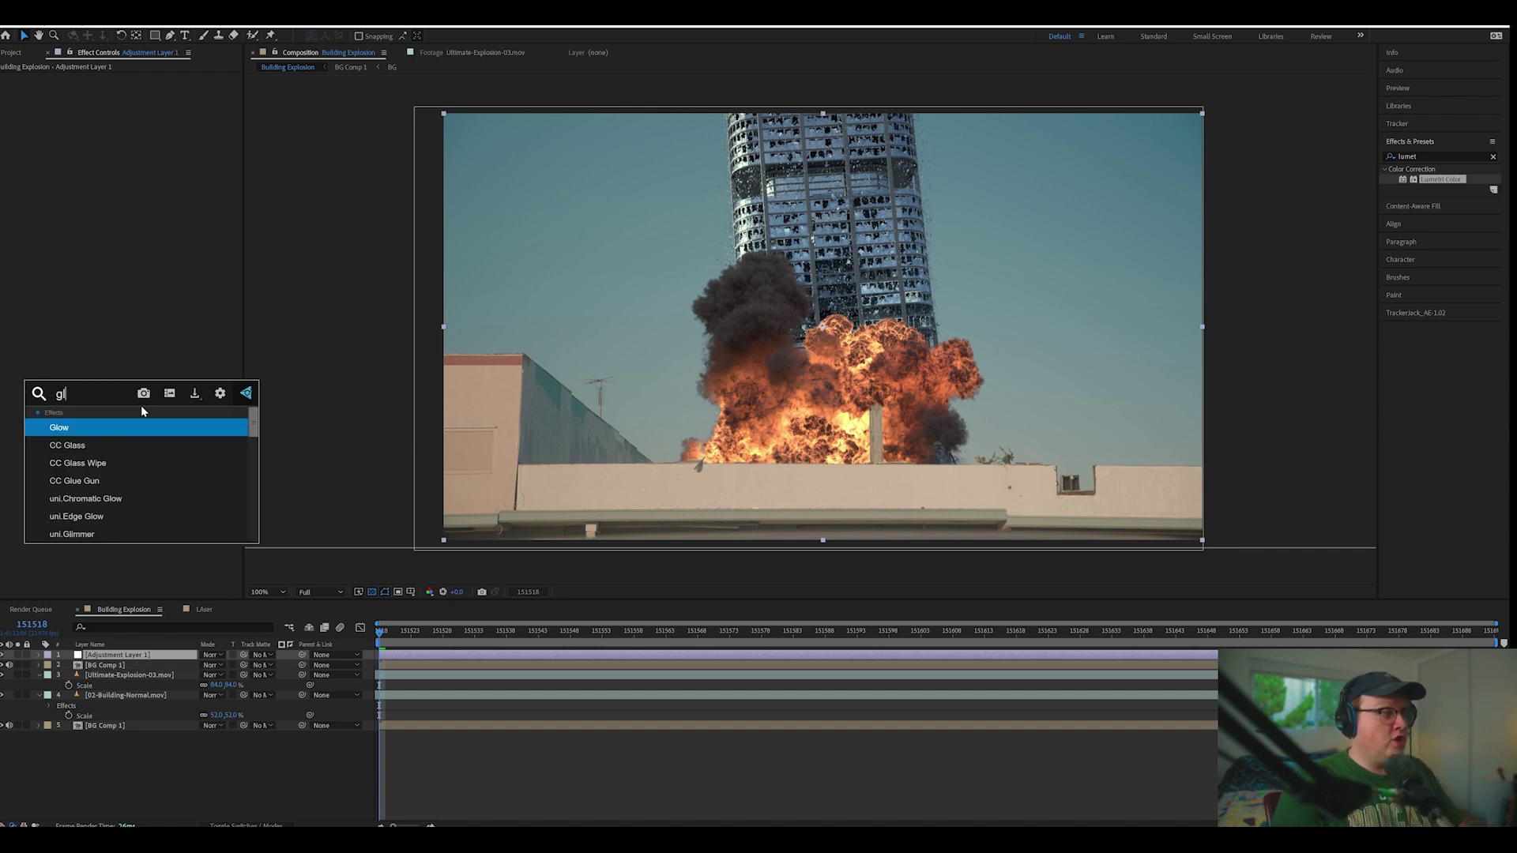
pyautogui.write('ow')
pyautogui.press('Return')
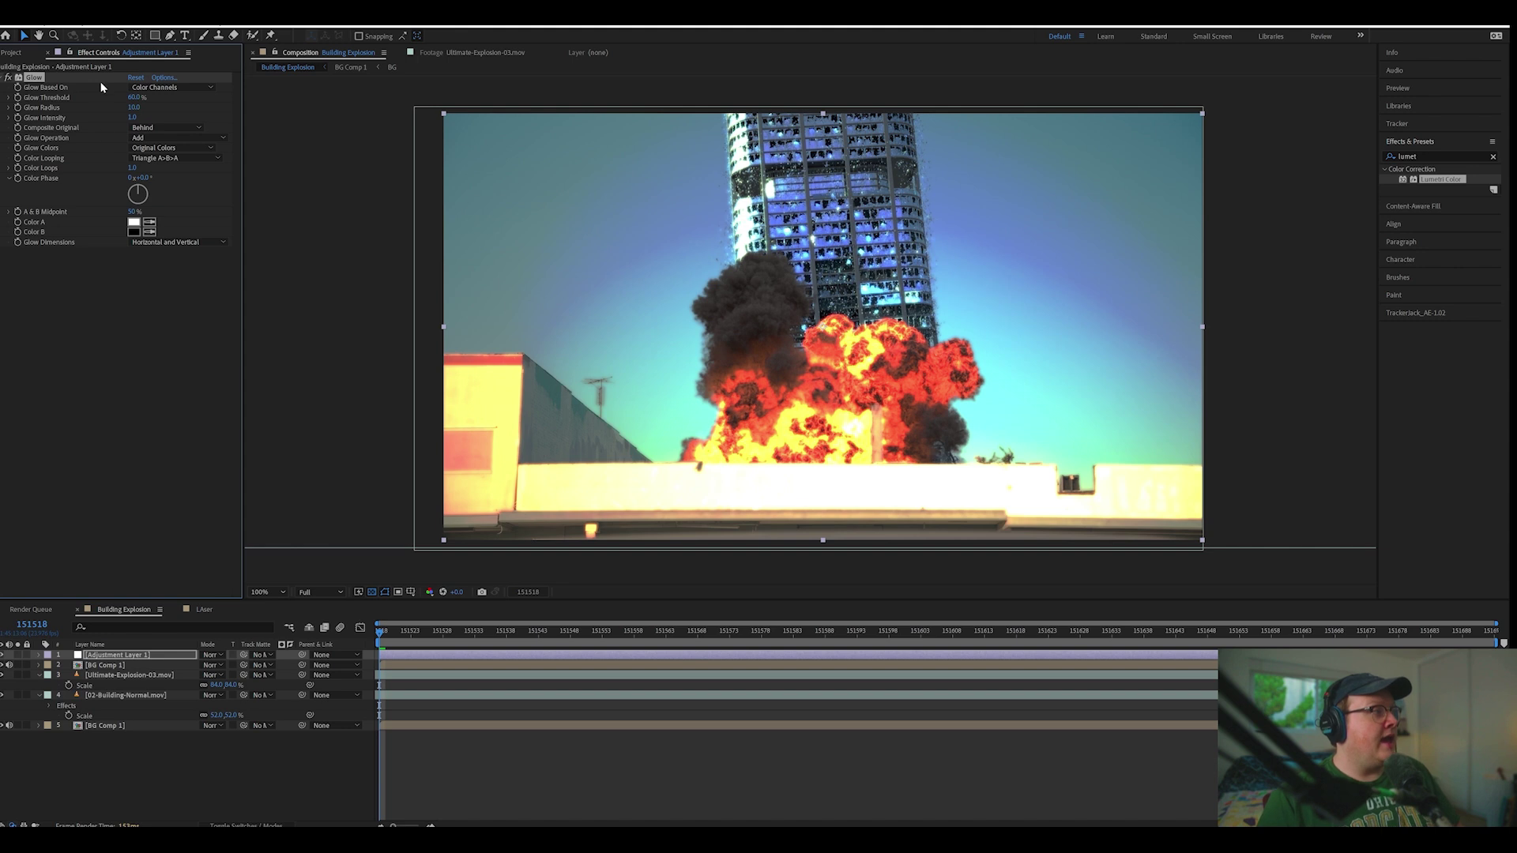
pyautogui.moveTo(136, 99); pyautogui.dragTo(160, 99)
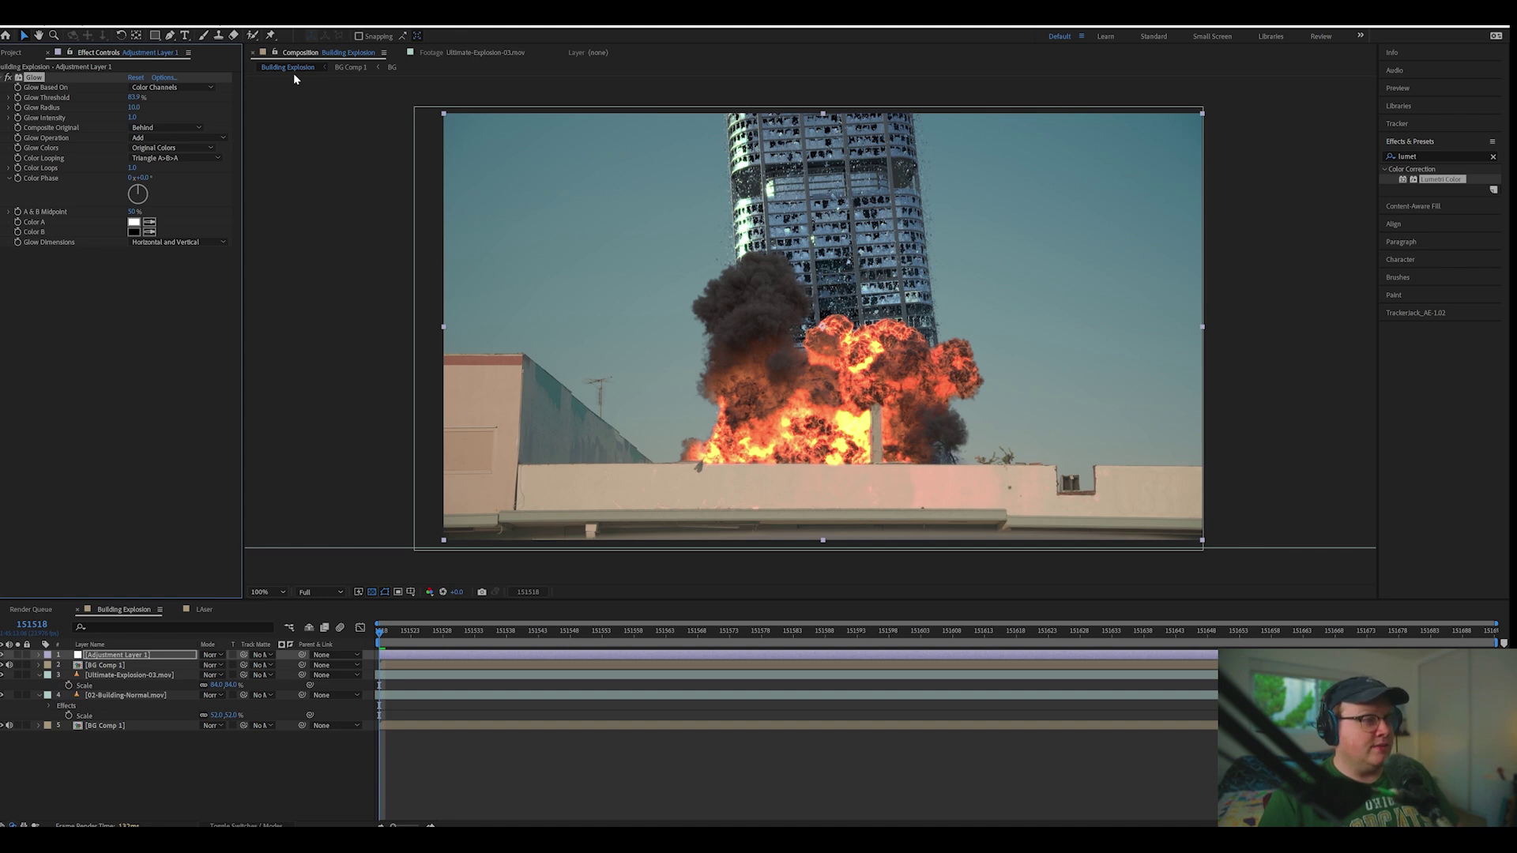
pyautogui.moveTo(208, 102); pyautogui.dragTo(208, 102)
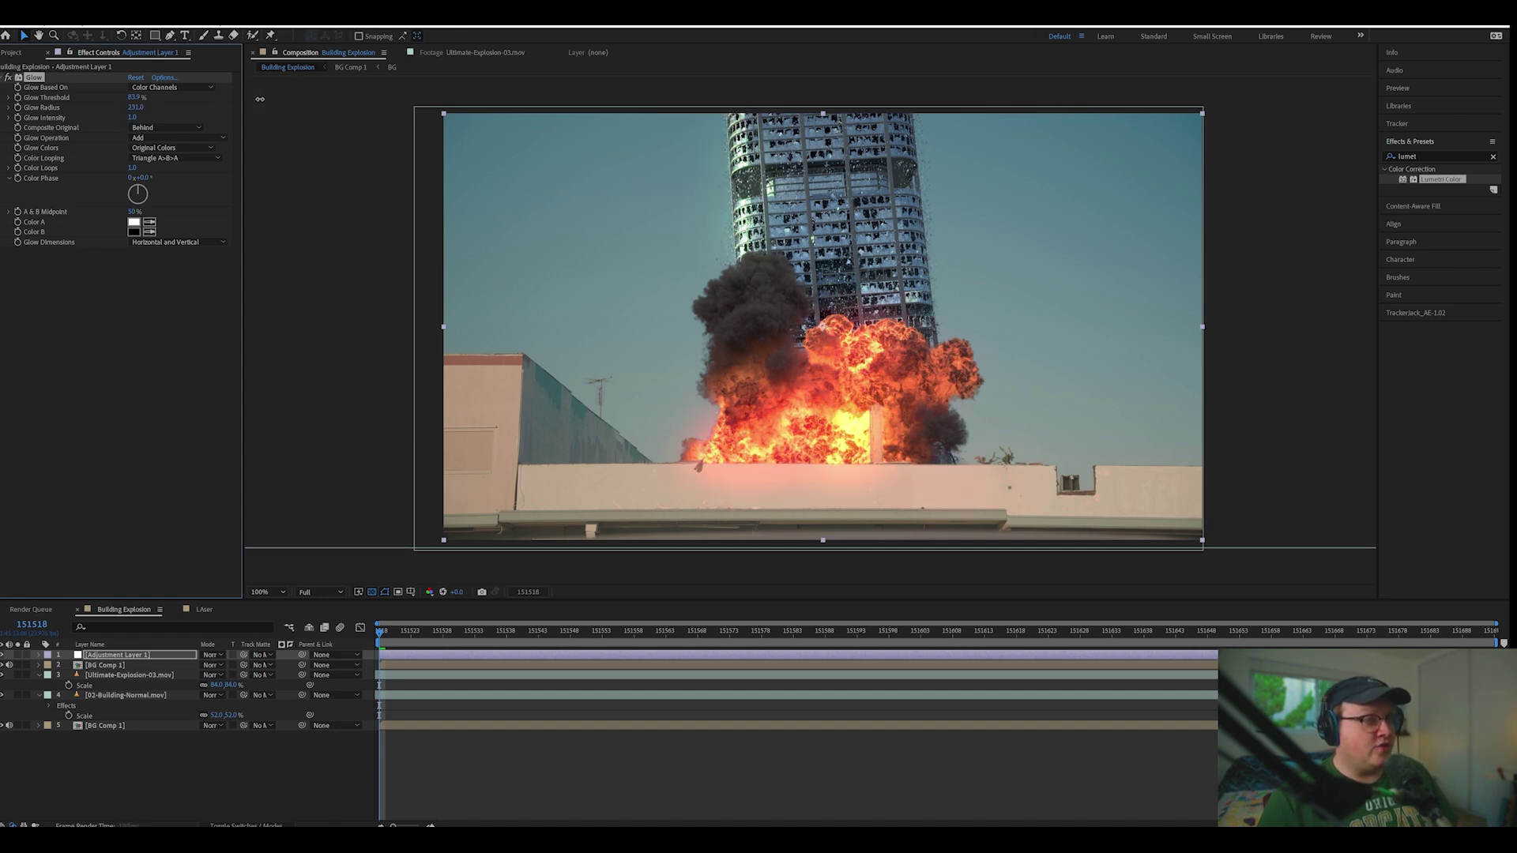
pyautogui.click(137, 107)
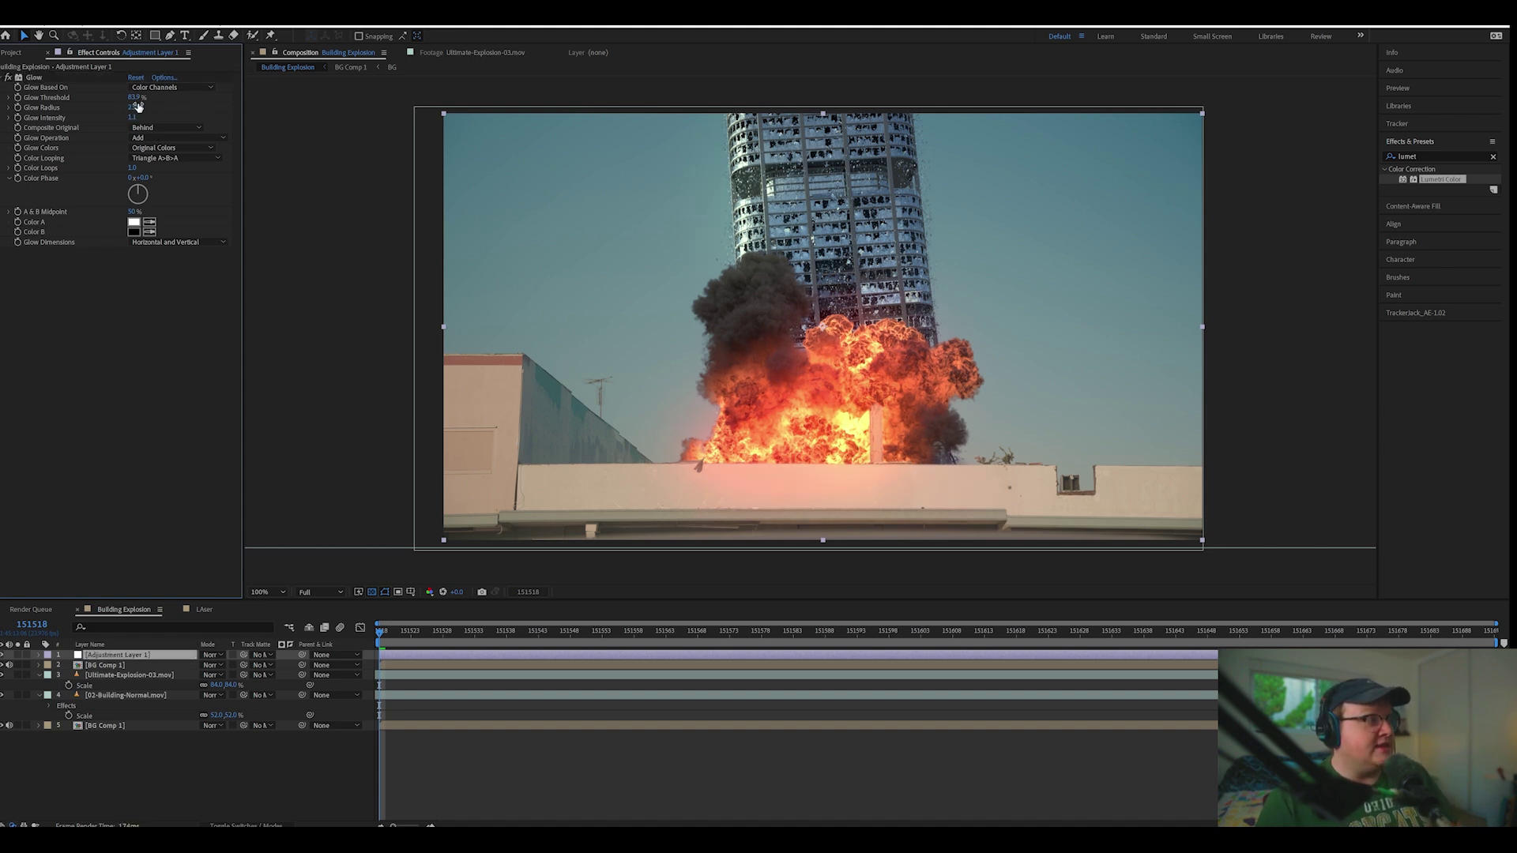
pyautogui.write('338')
pyautogui.press('Return')
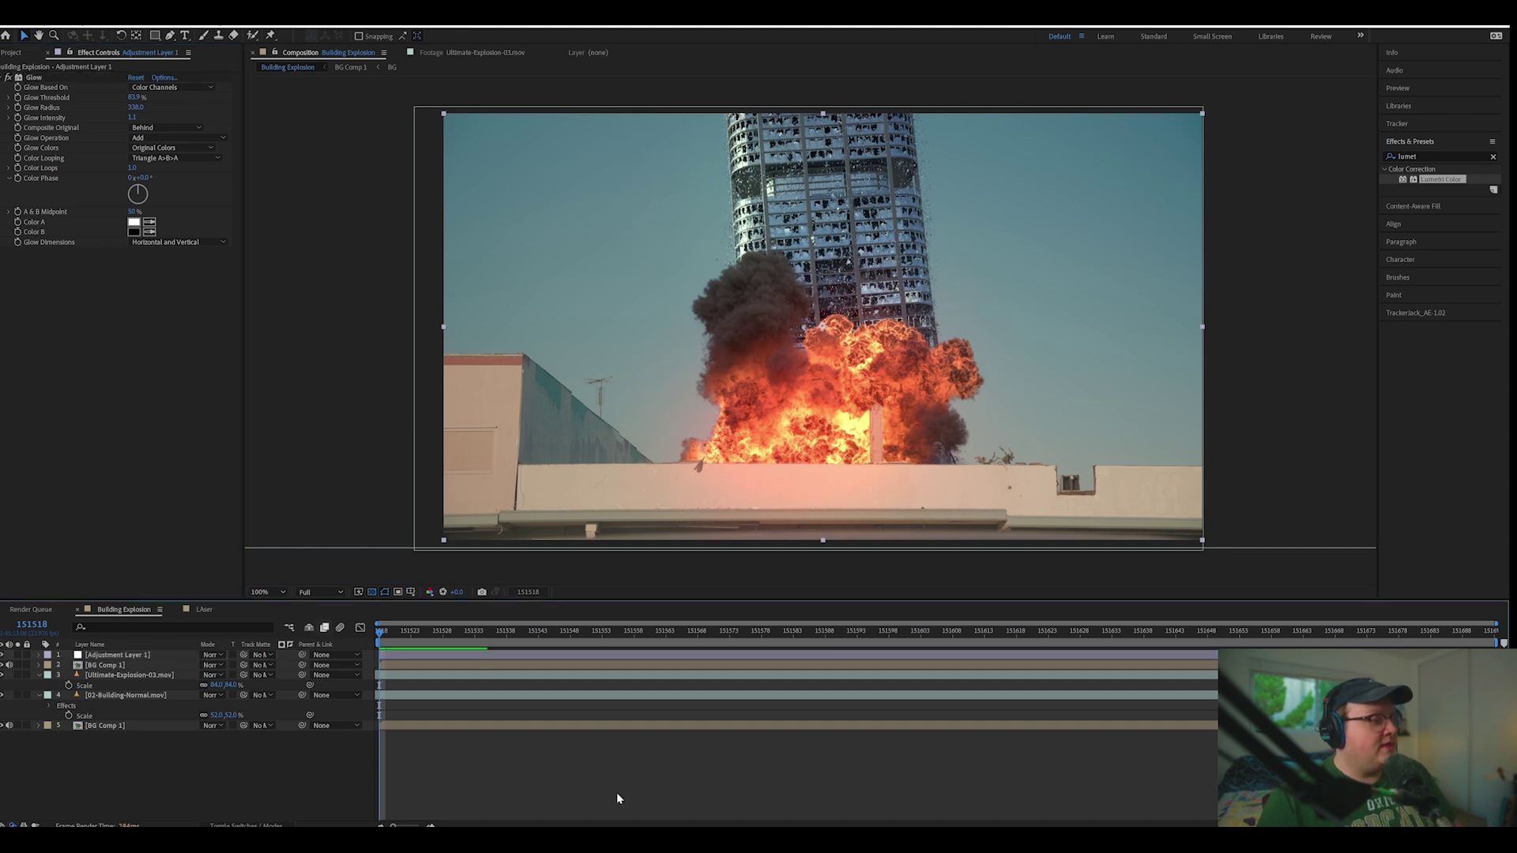
pyautogui.click(617, 793)
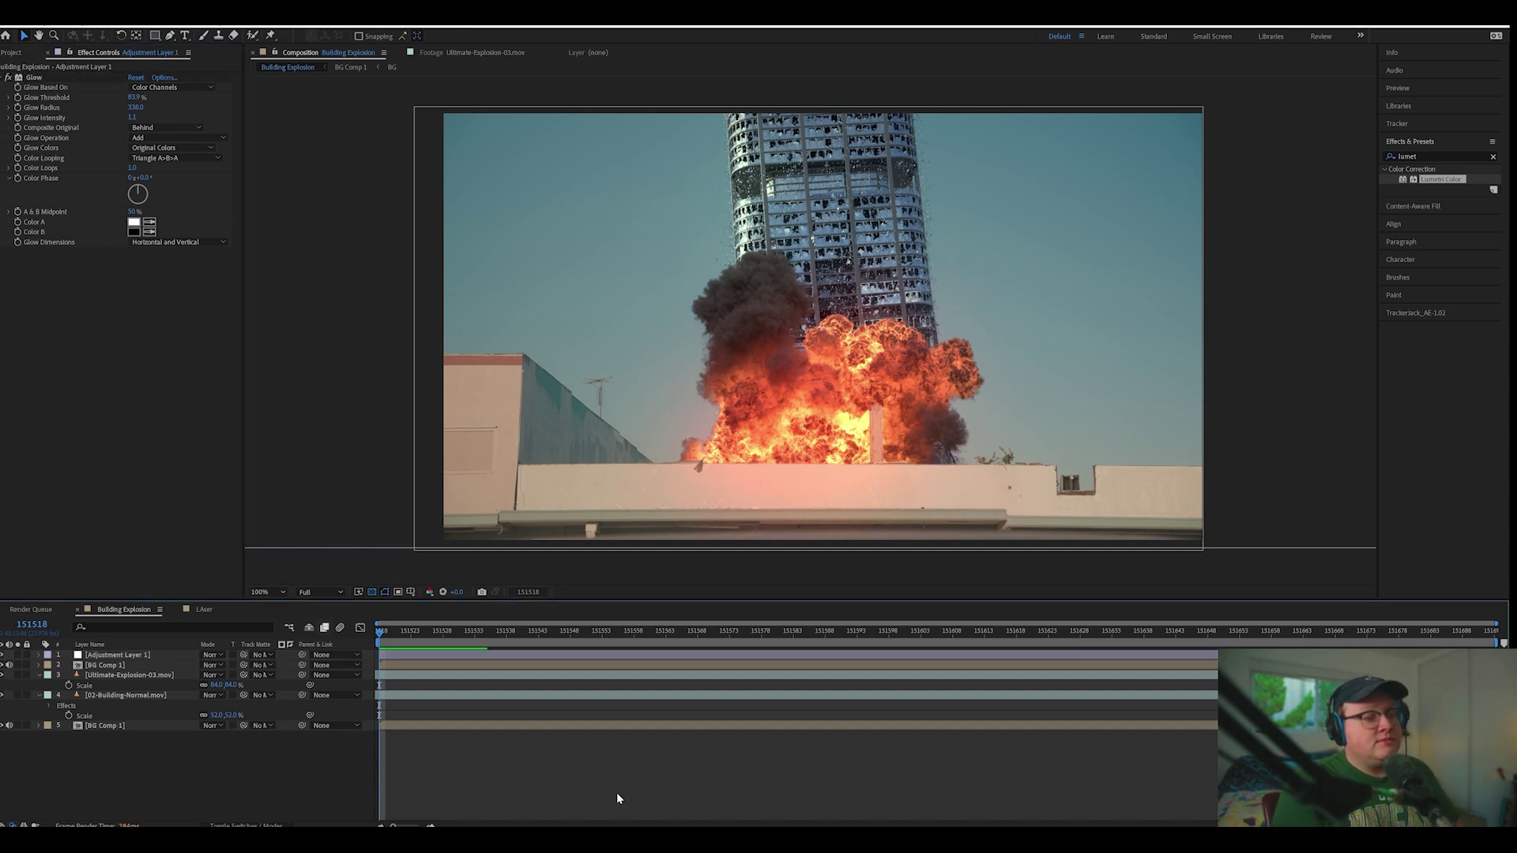
# Add an adjustment layer with Transform and a wiggle(3,12) Position expression.
pyautogui.hotkey('ctrl', 'alt', 'y')
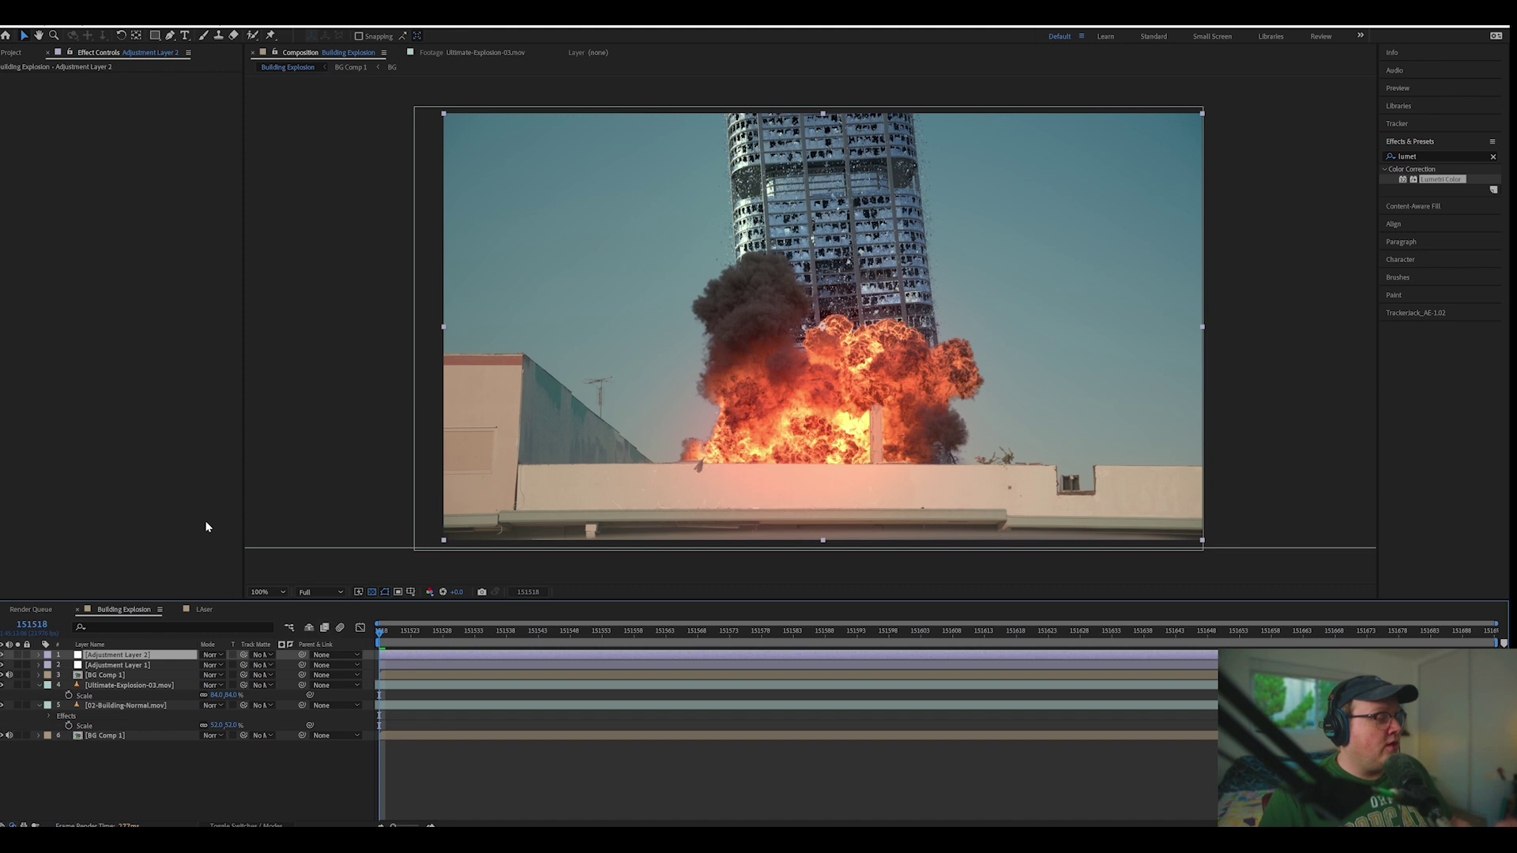
pyautogui.hotkey('ctrl', 'space')
pyautogui.write('tra')
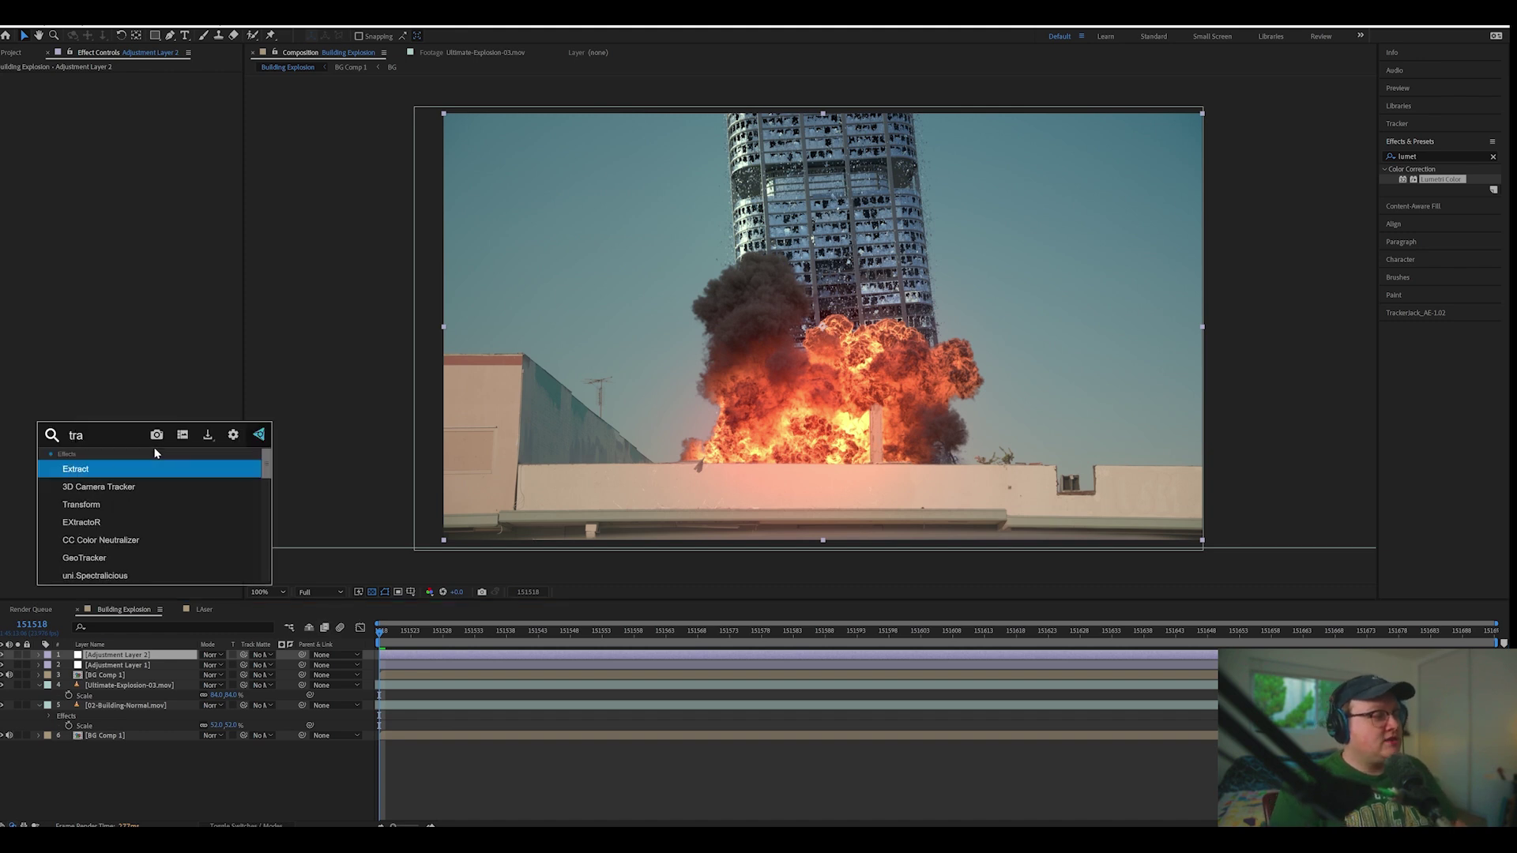
pyautogui.write('nsform')
pyautogui.press('Return')
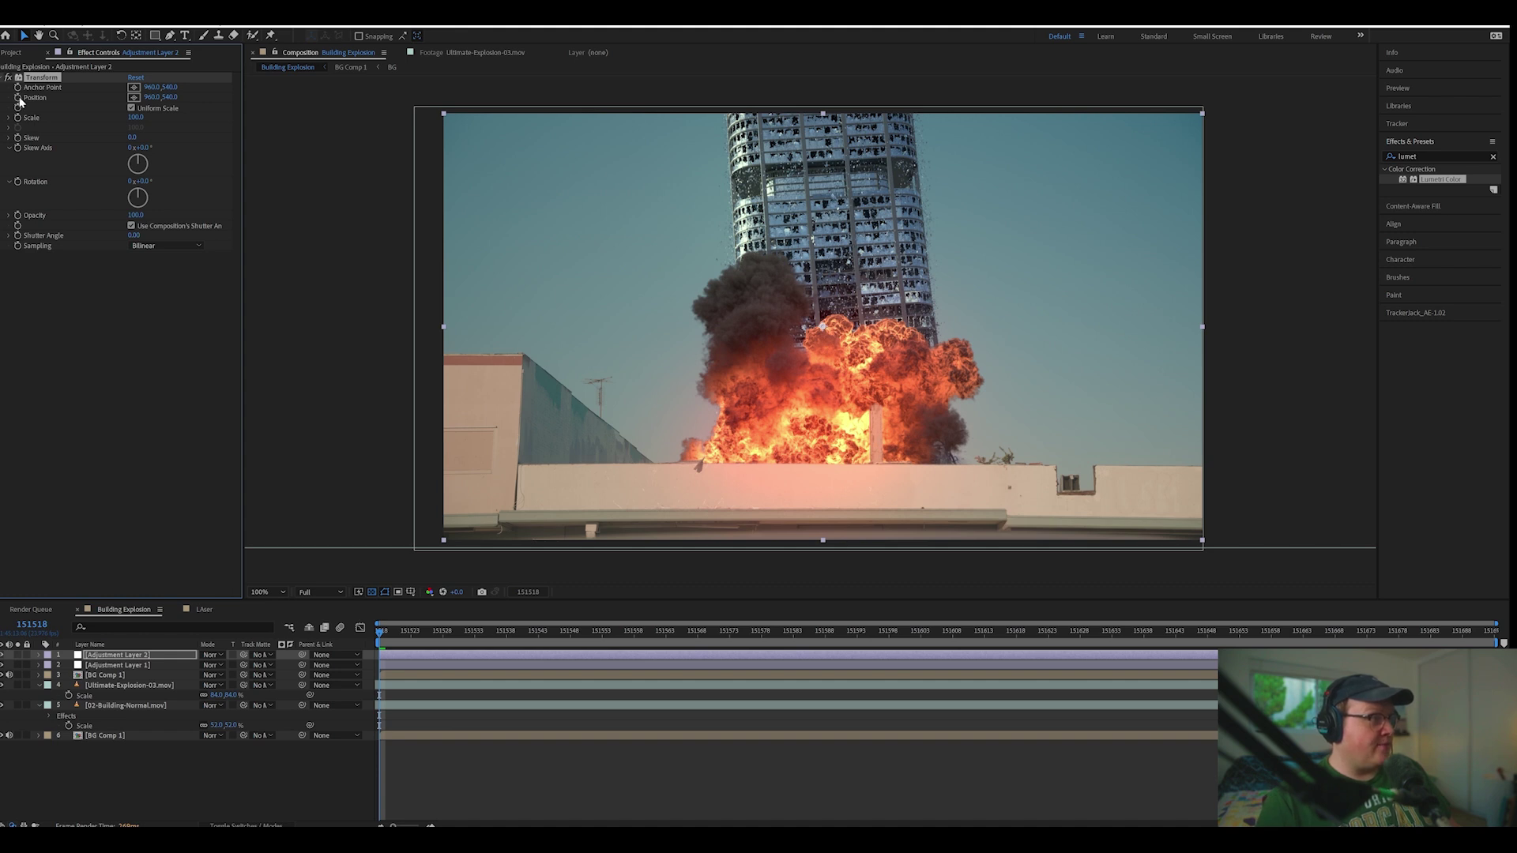
pyautogui.keyDown('alt'); pyautogui.click(18, 97); pyautogui.keyUp('alt')
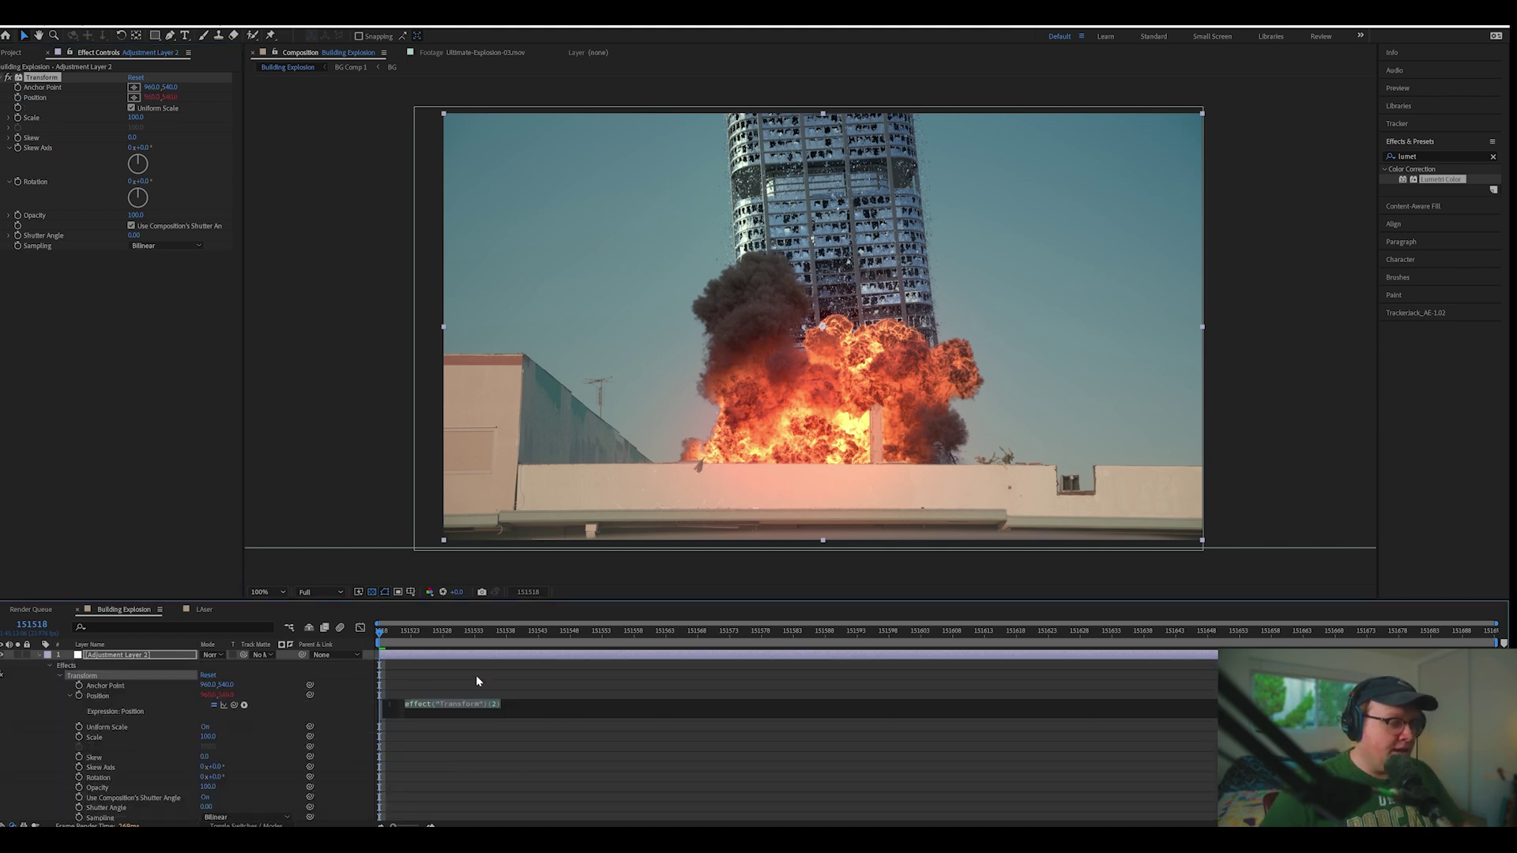
pyautogui.write('wiggle')
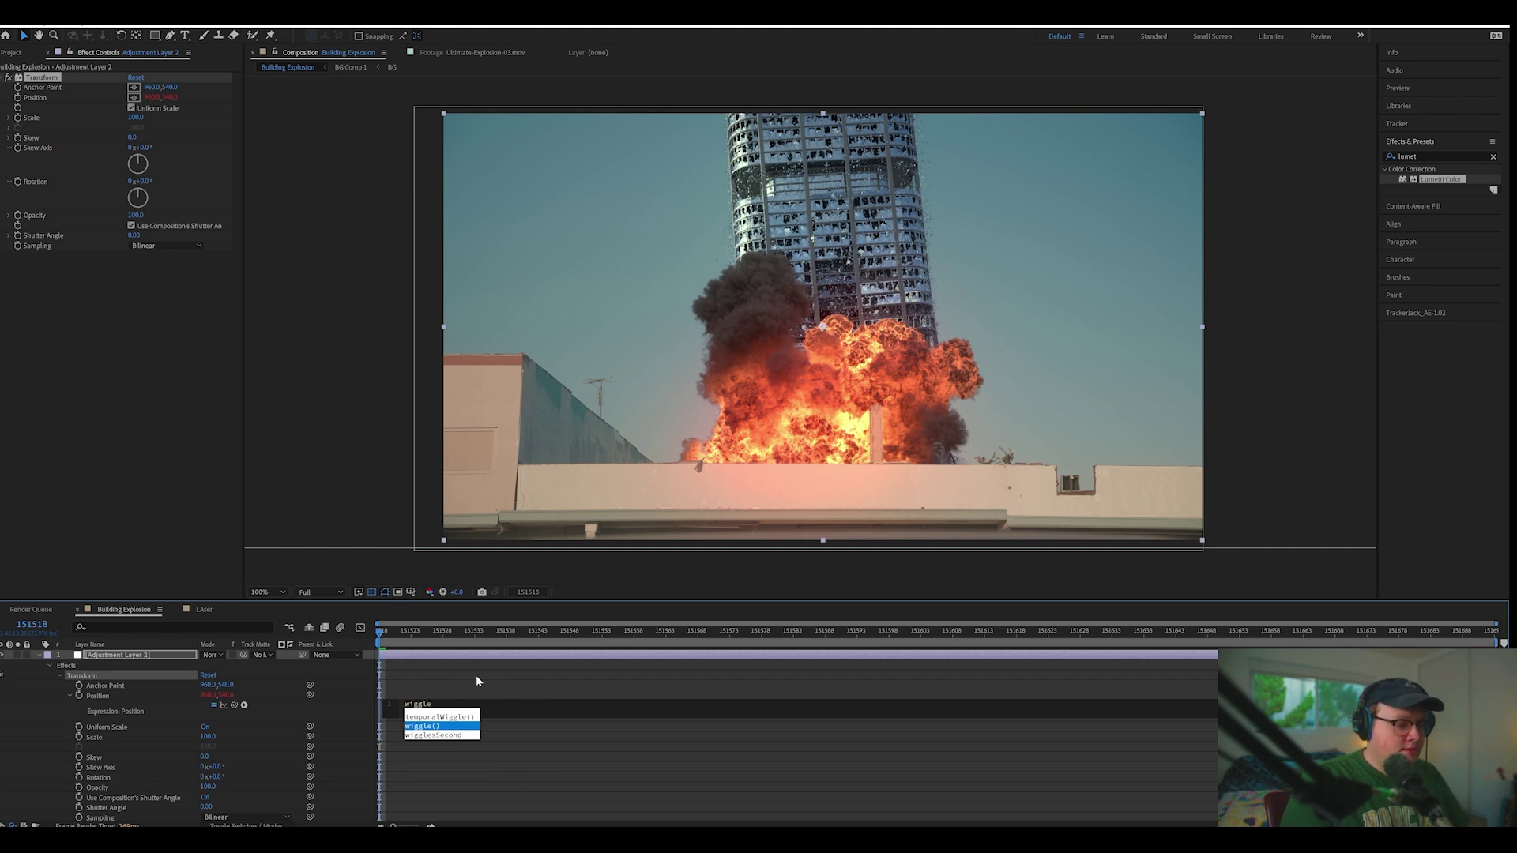
pyautogui.press('Return')
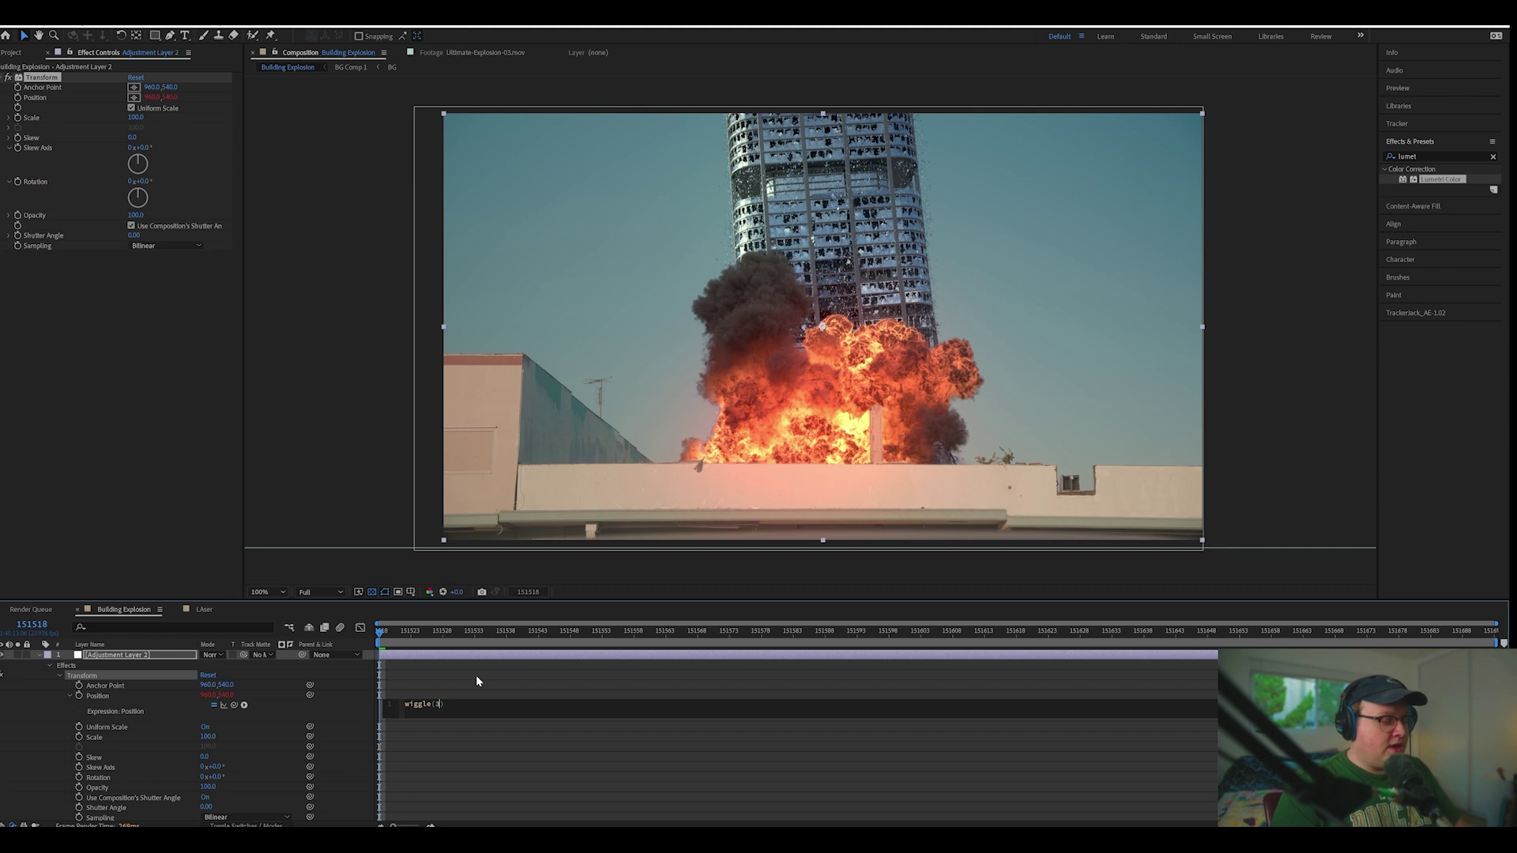
pyautogui.click(474, 675)
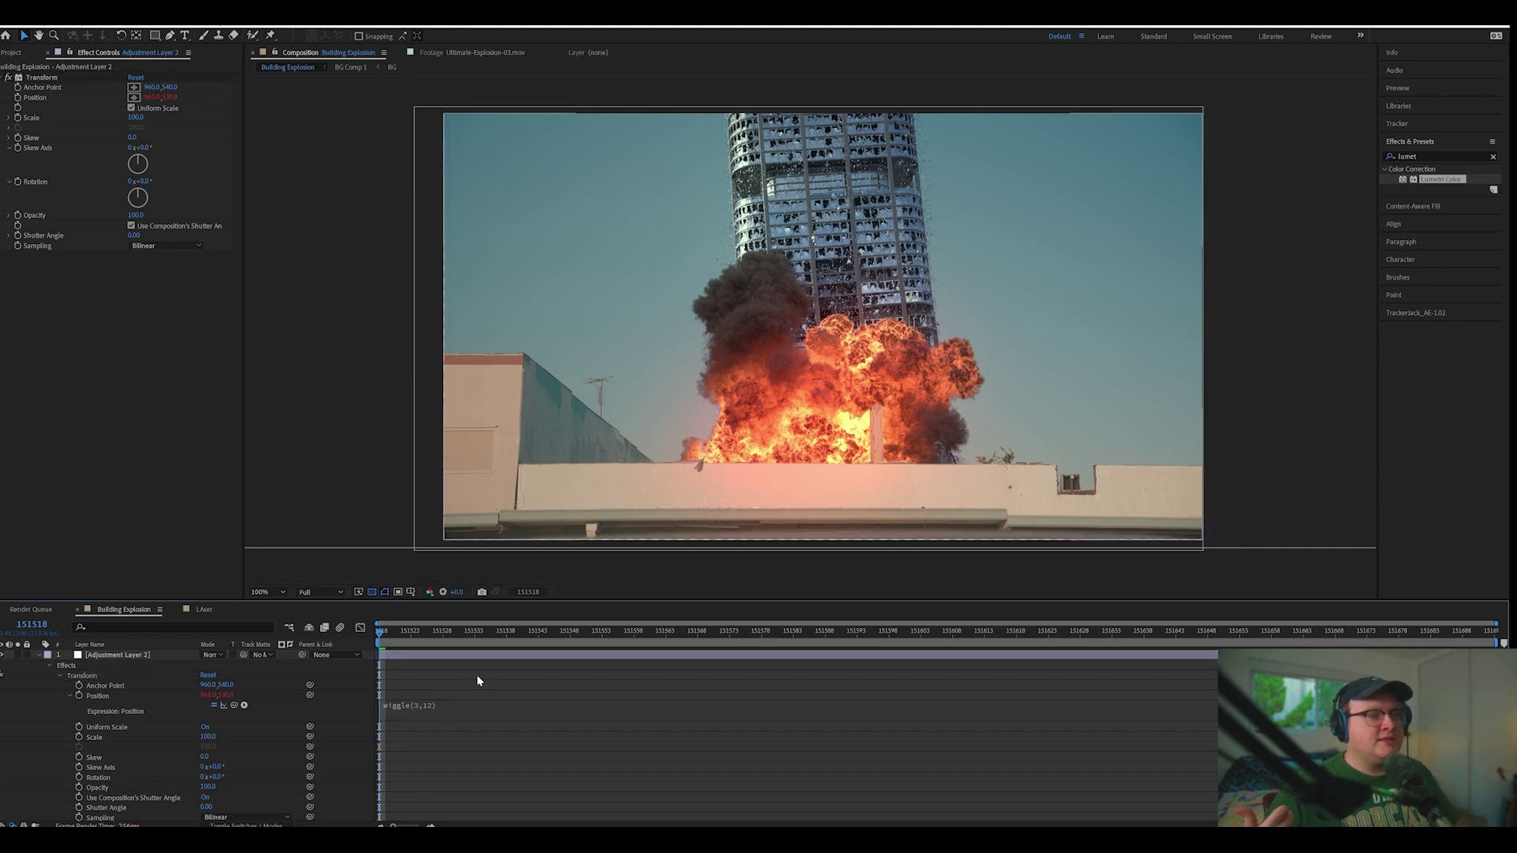
# Set the Transform scale to 110, preview the shake, and switch to the LAser composition.
pyautogui.press('space')
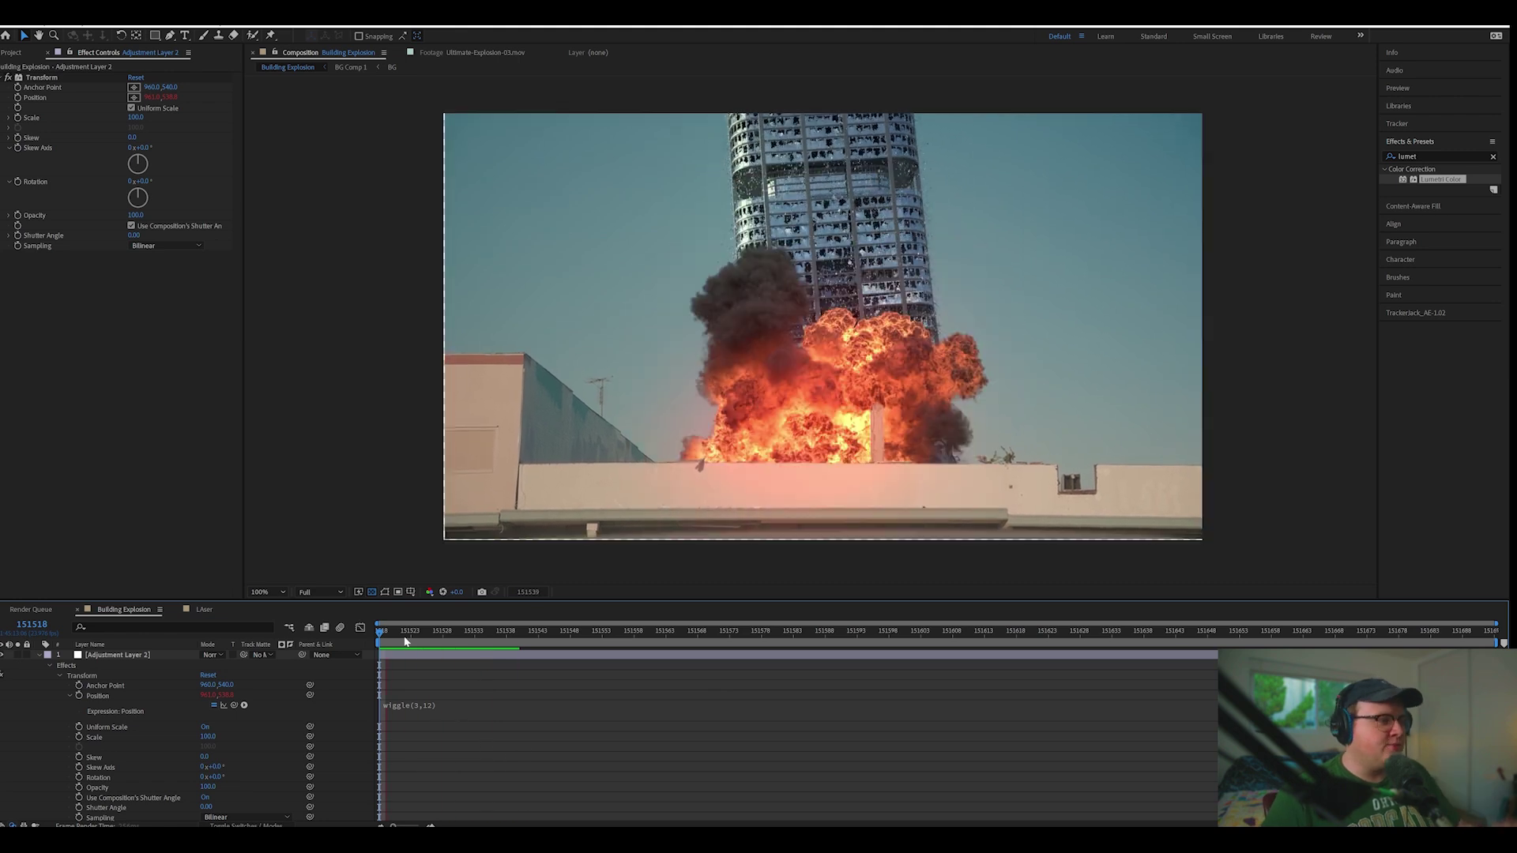
pyautogui.click(135, 119)
pyautogui.write('110')
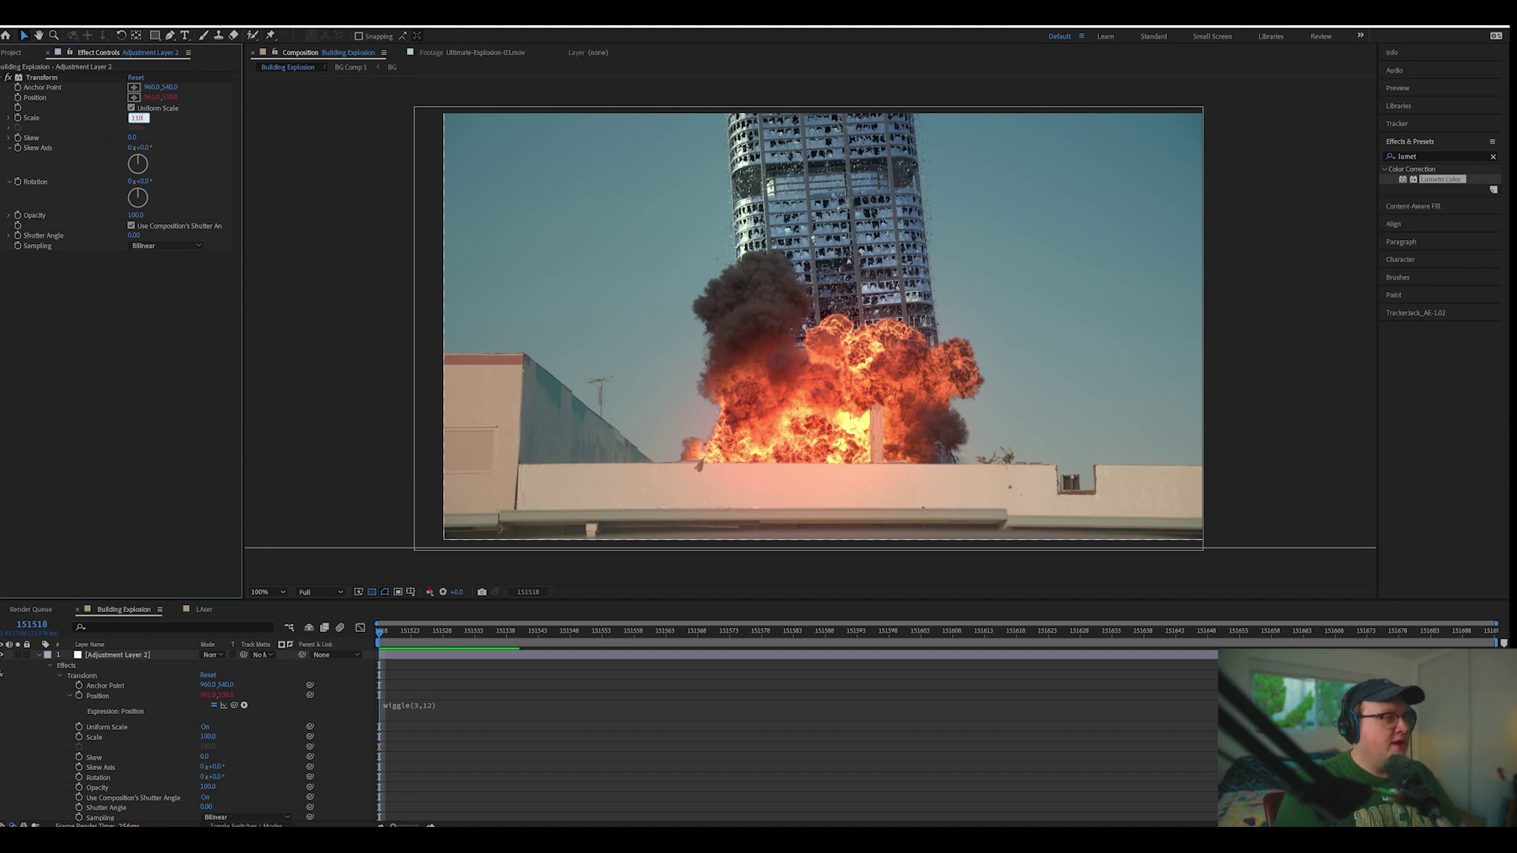
pyautogui.press('Return')
pyautogui.press('space')
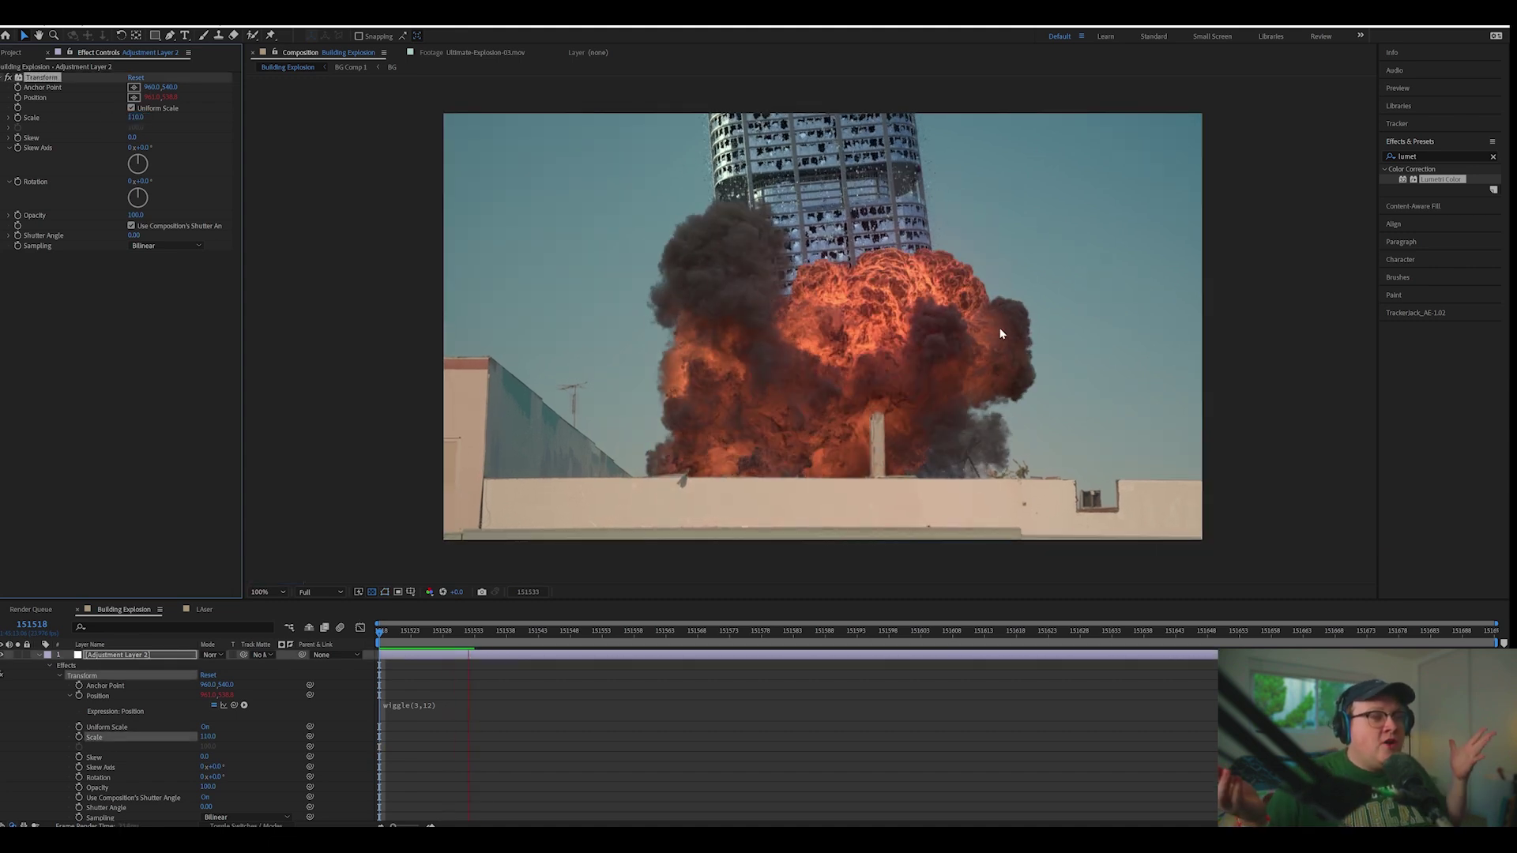
pyautogui.click(209, 609)
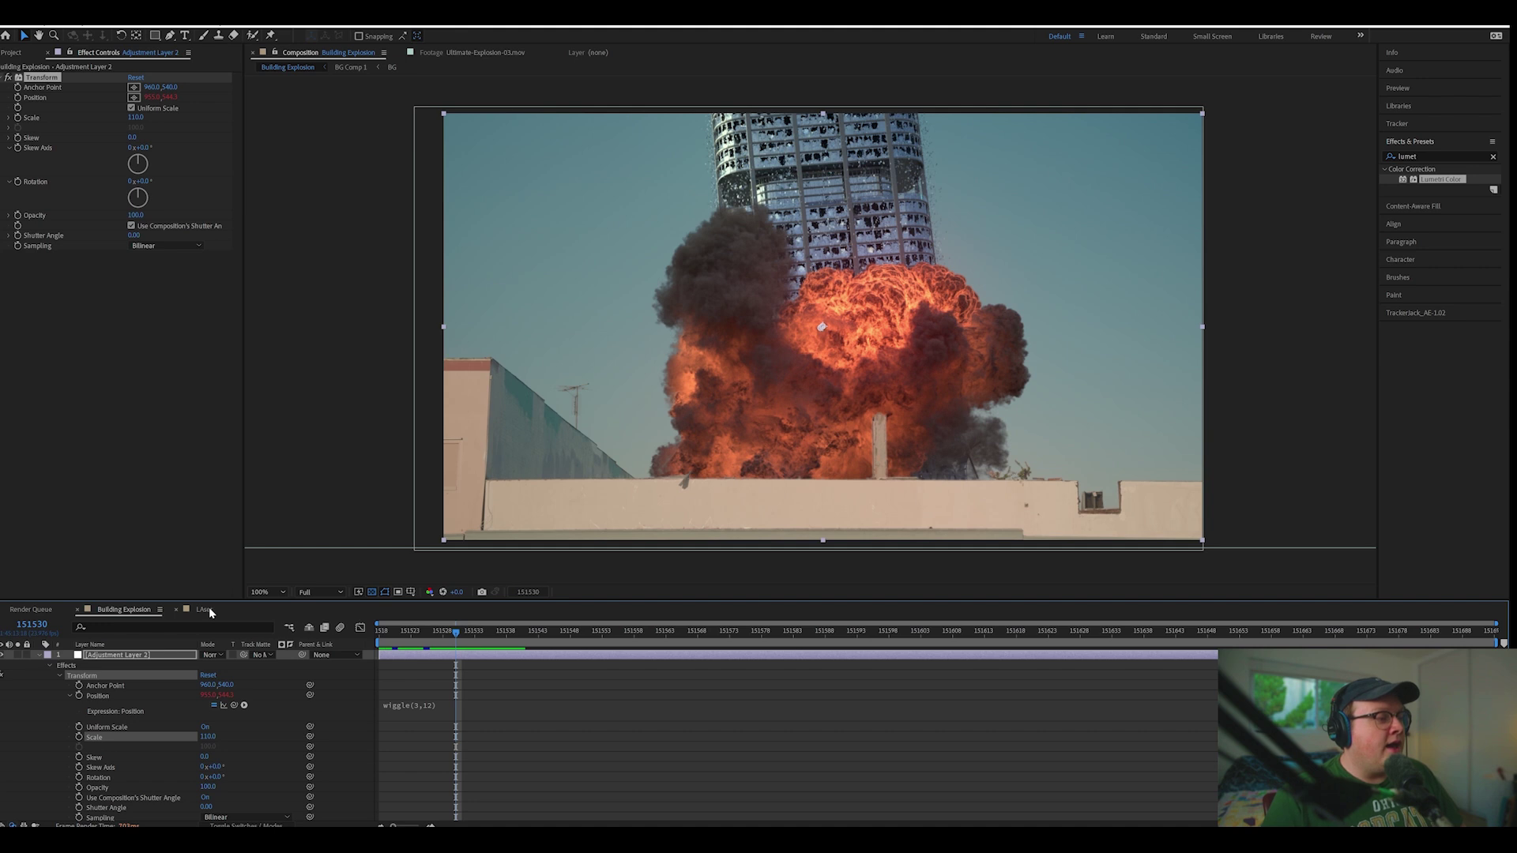
pyautogui.click(209, 610)
pyautogui.click(215, 767)
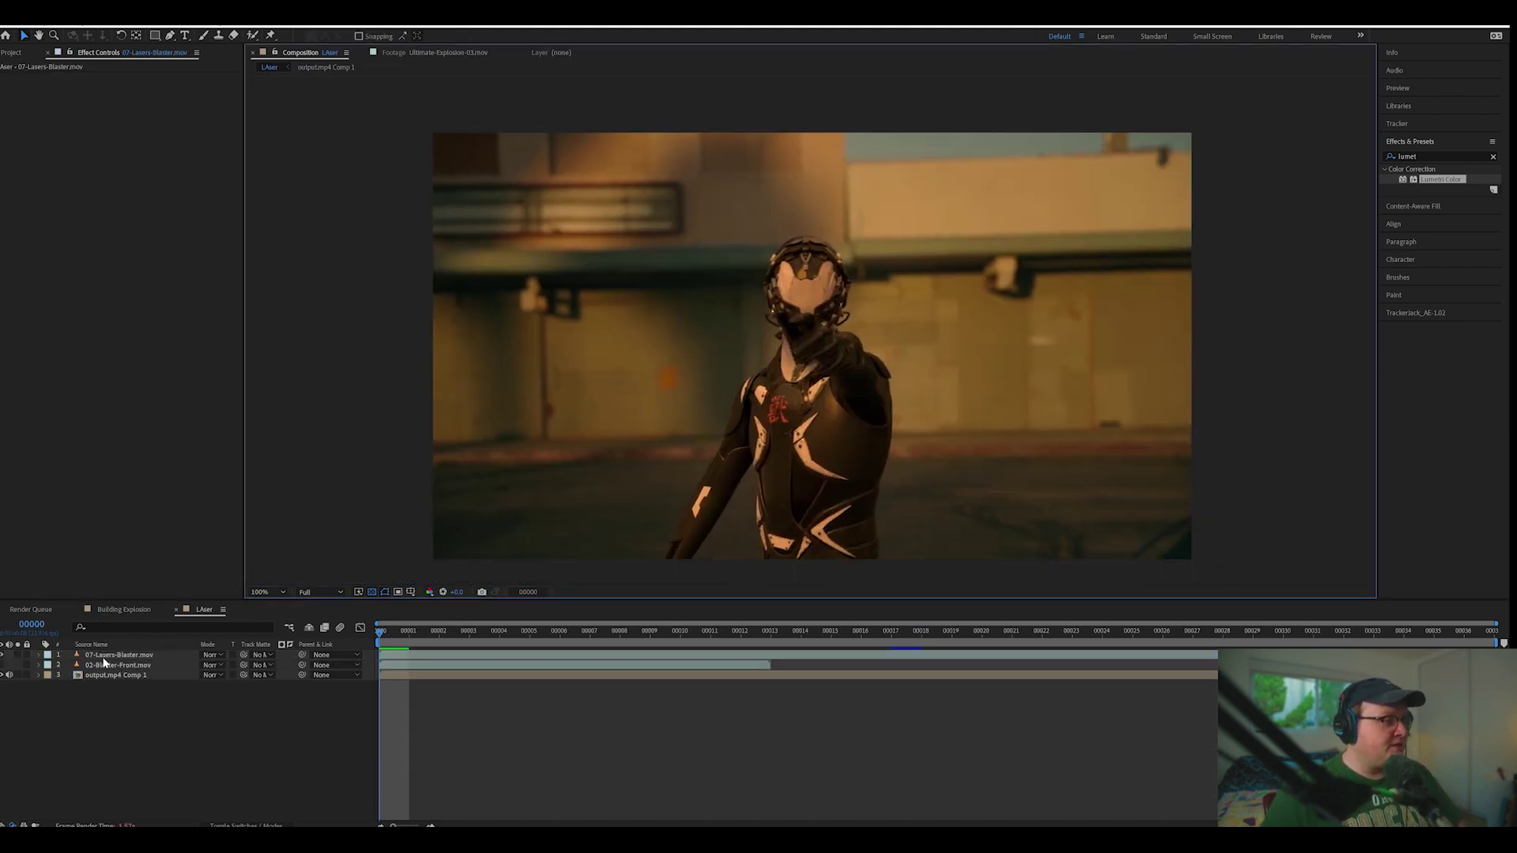
pyautogui.click(121, 655)
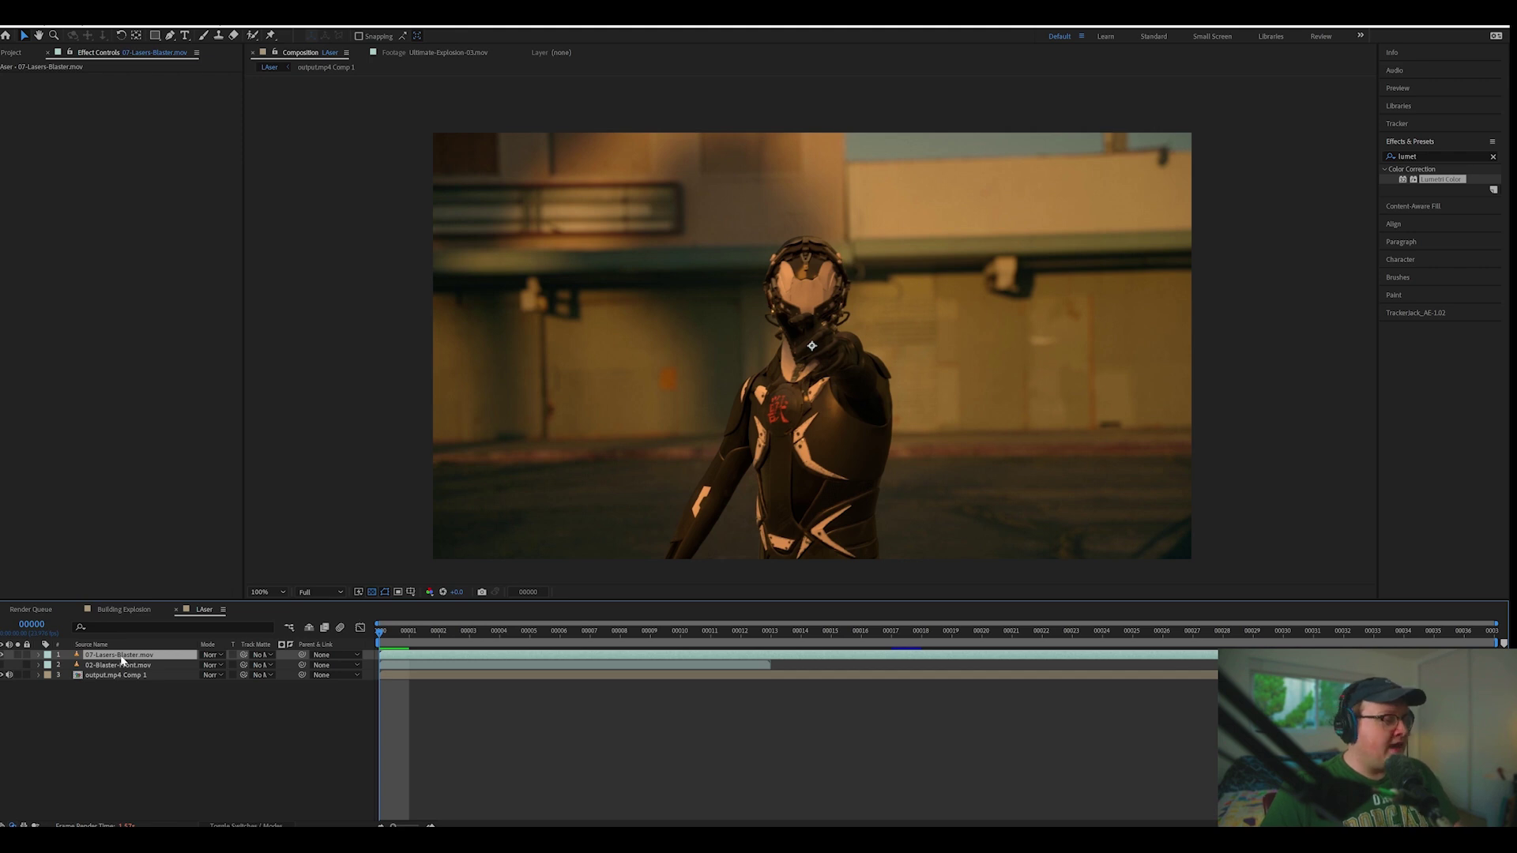
pyautogui.press('space')
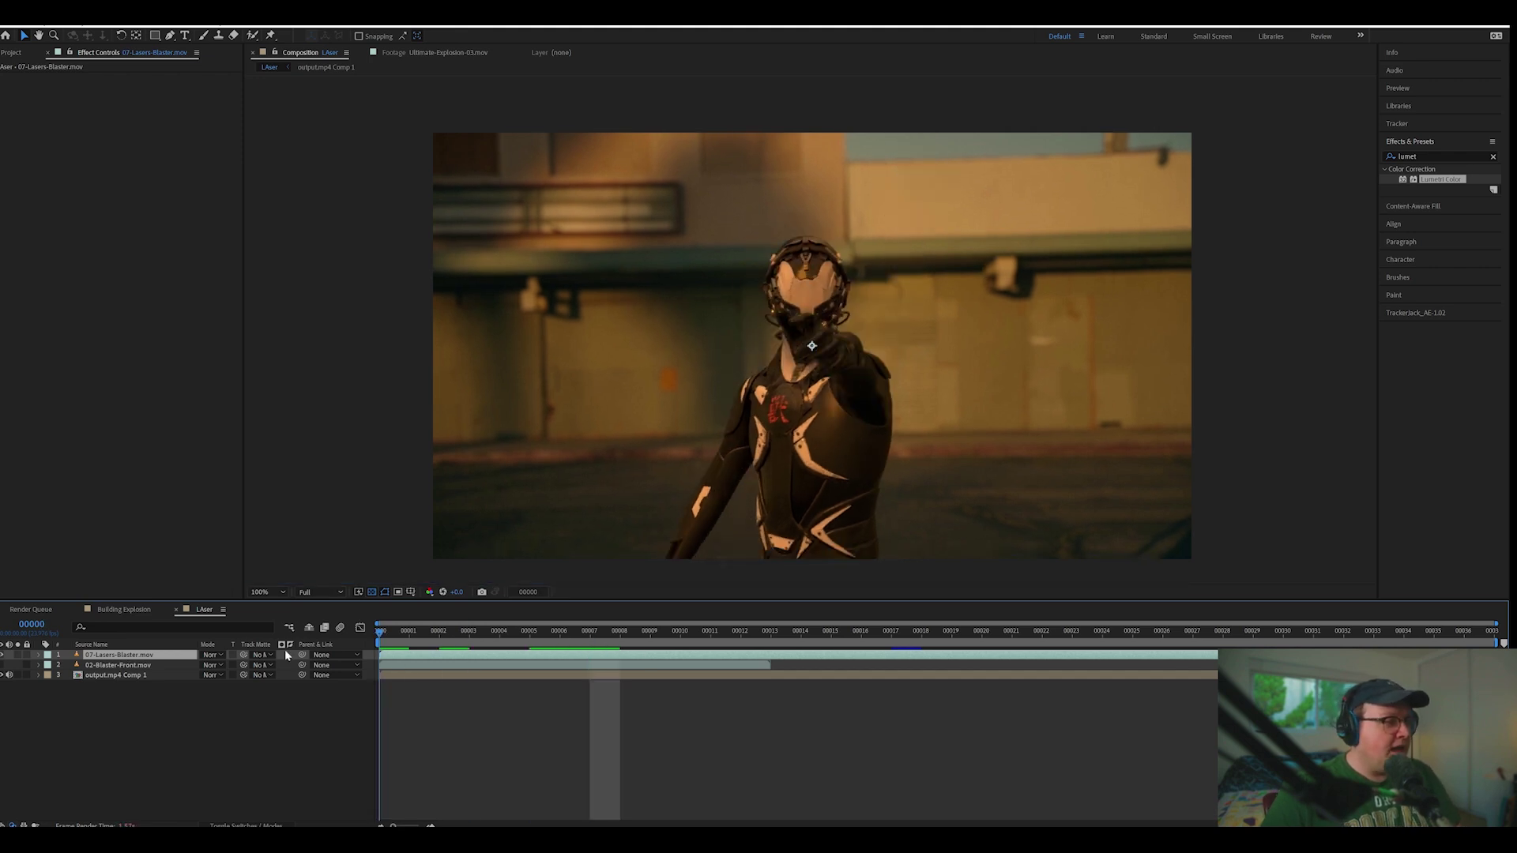
pyautogui.click(395, 634)
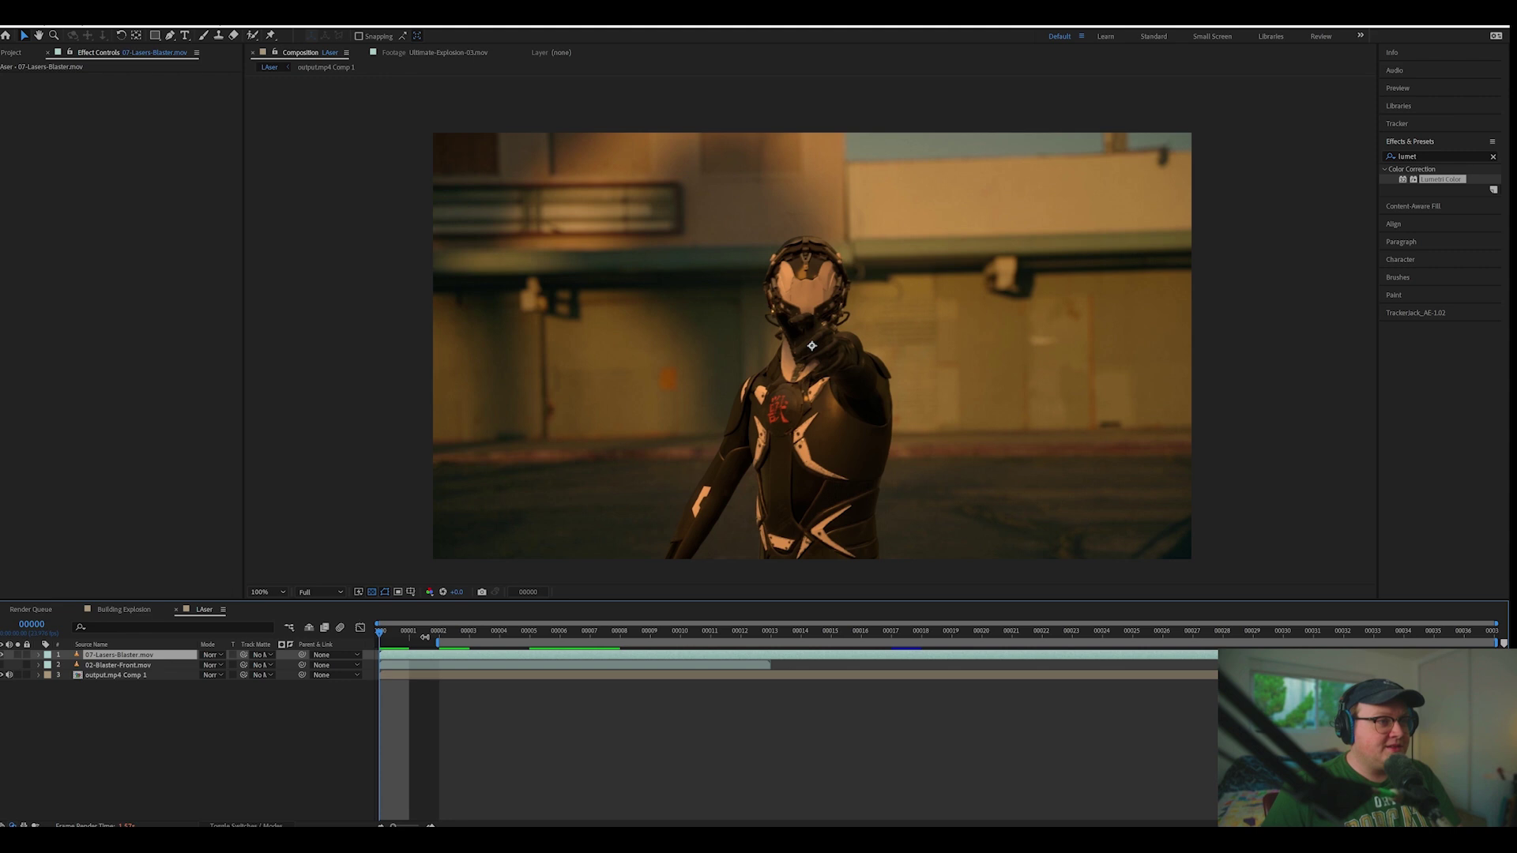
pyautogui.moveTo(396, 633); pyautogui.dragTo(499, 636)
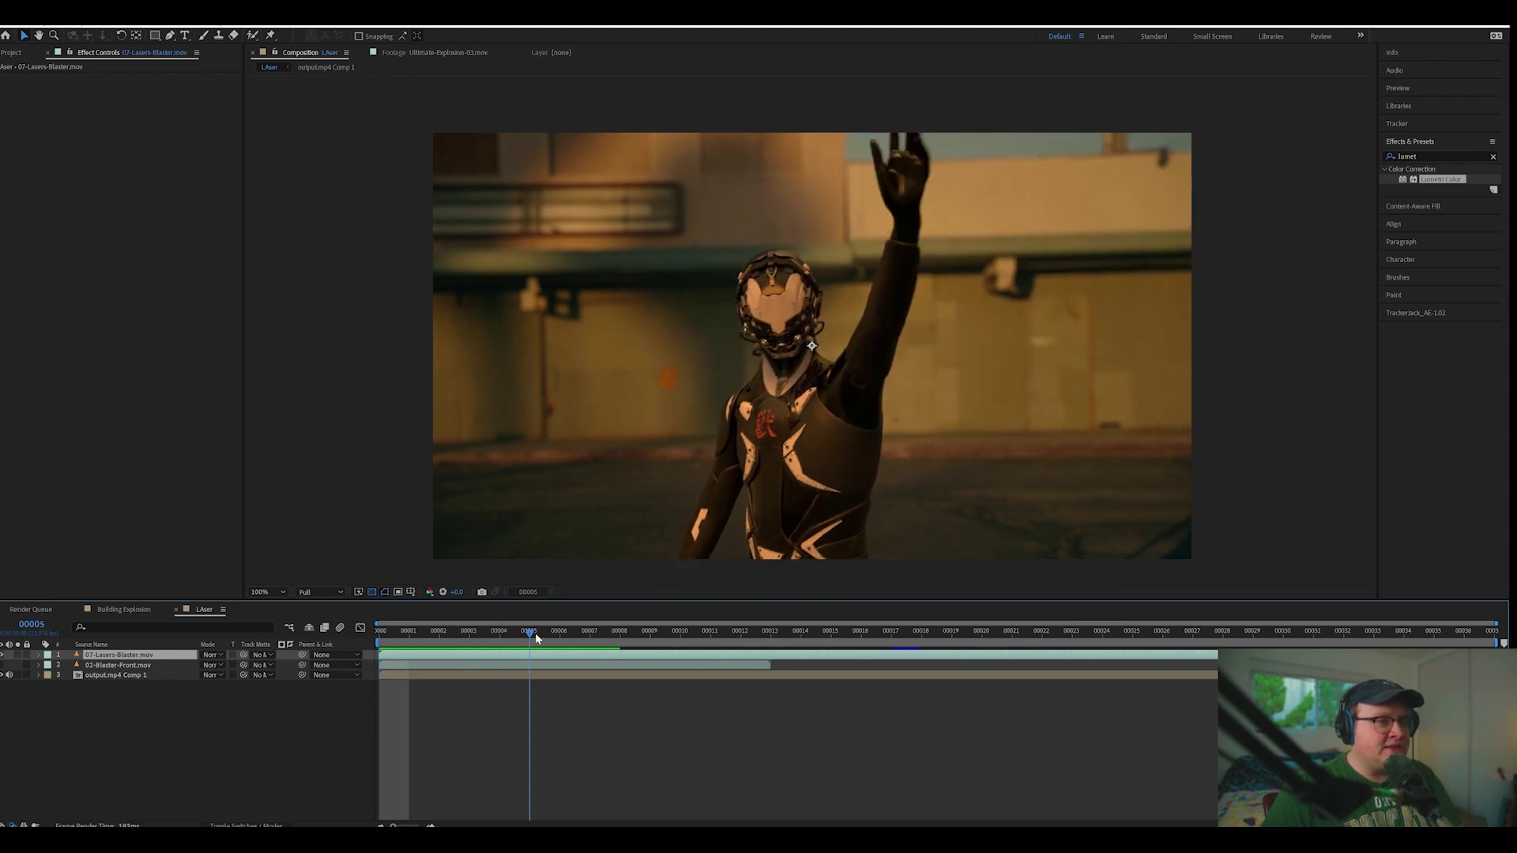
pyautogui.moveTo(498, 637)
pyautogui.mouseDown()
pyautogui.moveTo(693, 622)
pyautogui.moveTo(263, 608)
pyautogui.mouseUp()
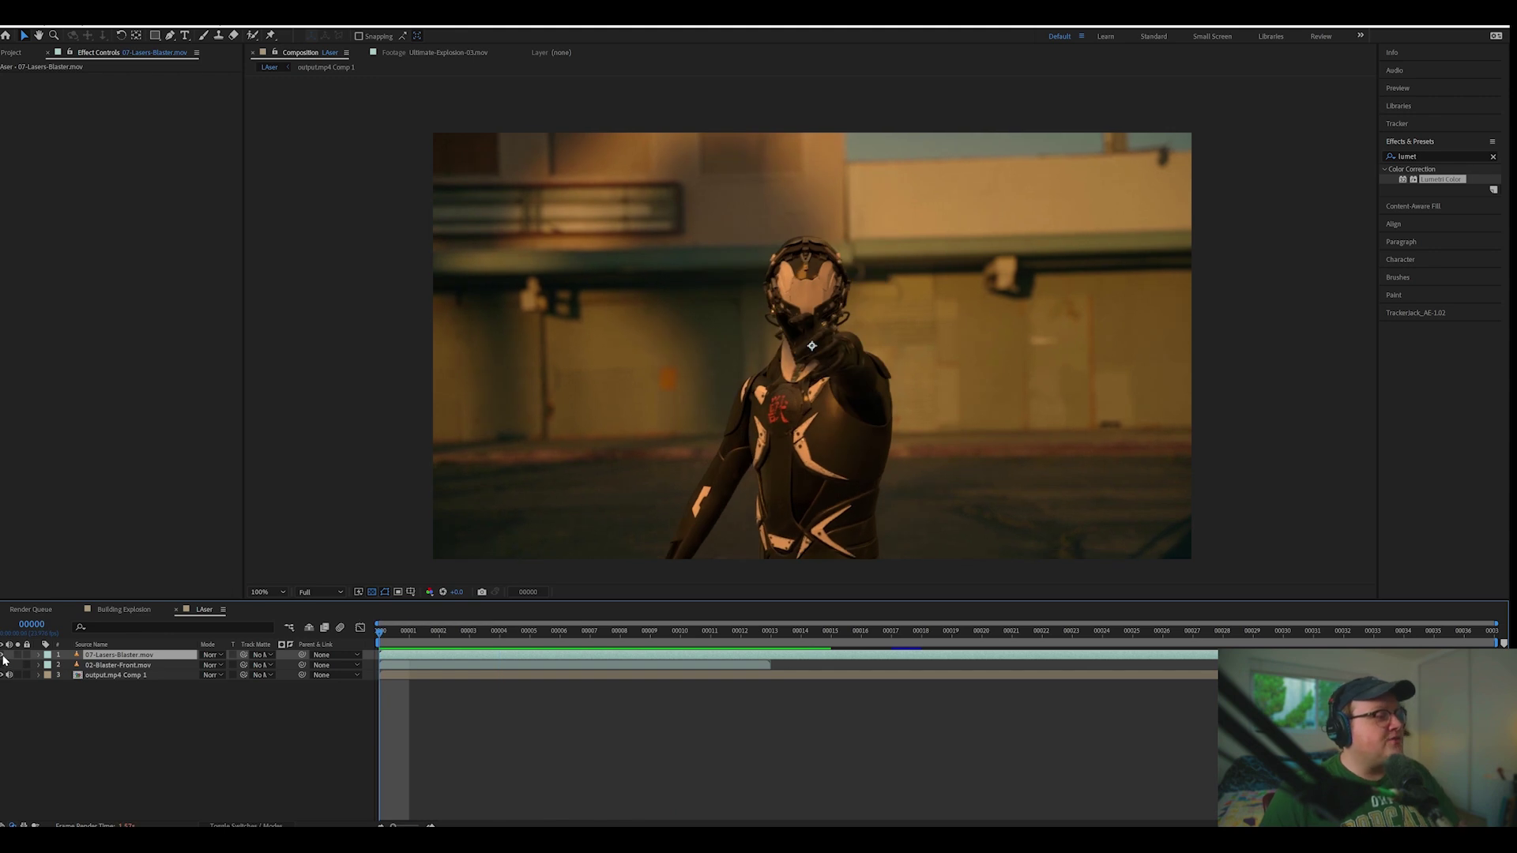
pyautogui.moveTo(604, 629); pyautogui.dragTo(840, 637)
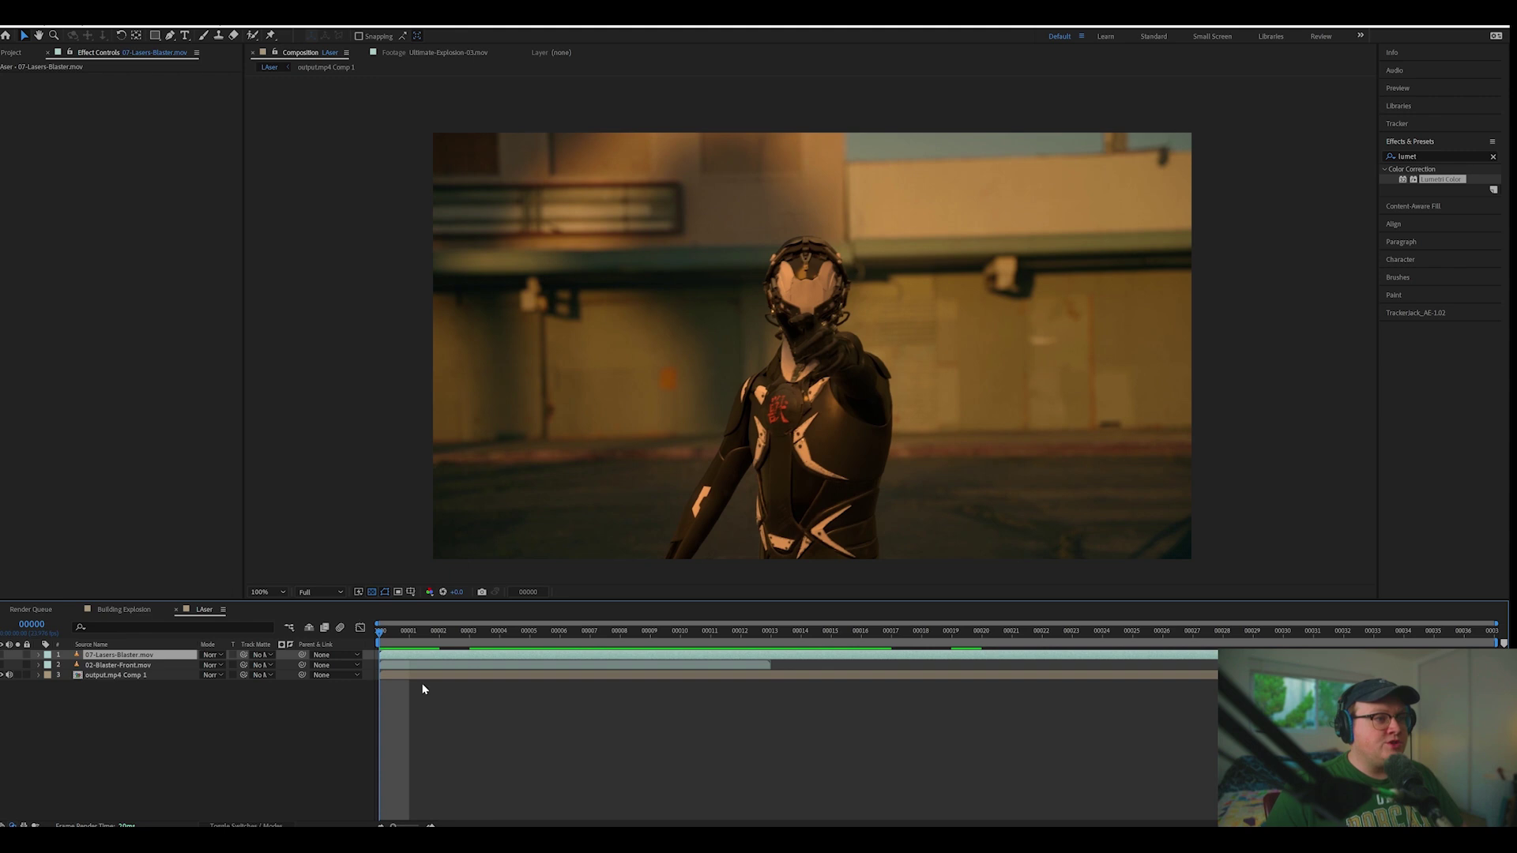
pyautogui.moveTo(840, 636); pyautogui.dragTo(379, 631)
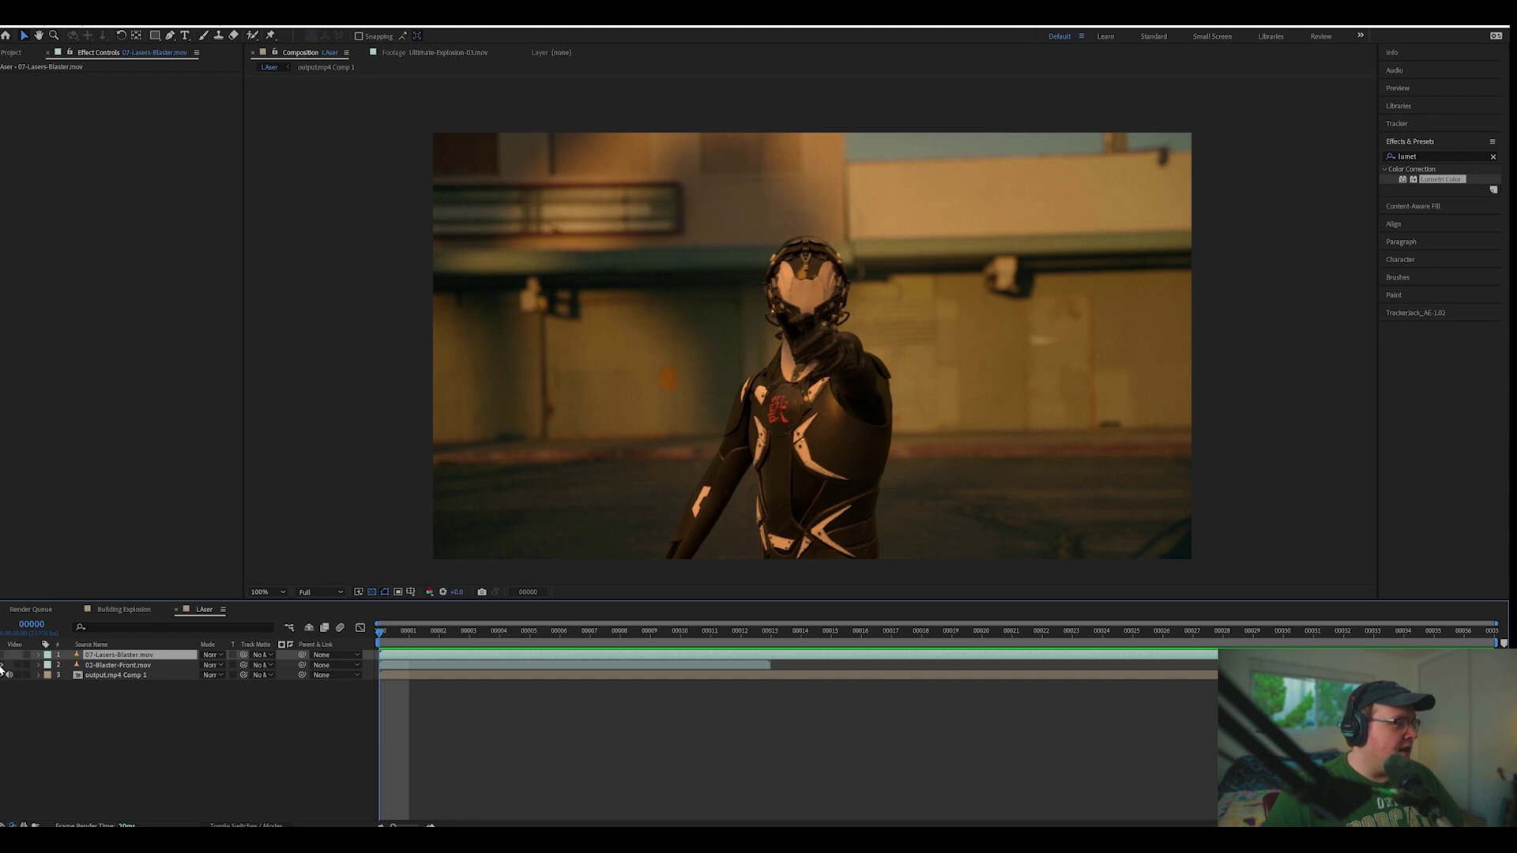
# Move the 02-Blaster-Front flash toward the character's hand and shrink its scale.
pyautogui.click(118, 668)
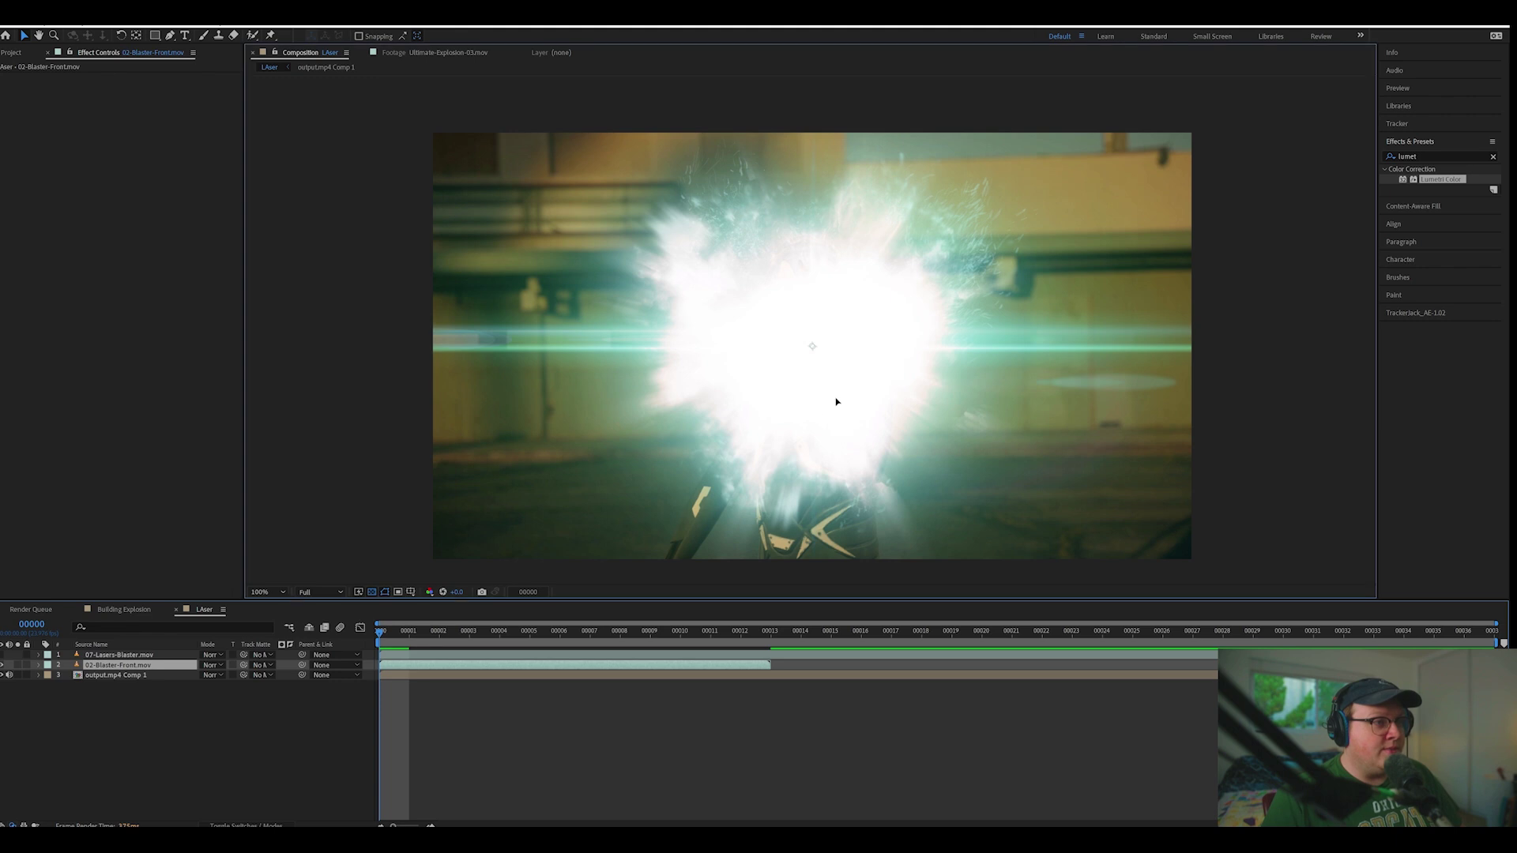
pyautogui.moveTo(836, 404); pyautogui.dragTo(929, 390)
pyautogui.hotkey('shift', 'Left')
pyautogui.hotkey('shift', 'Left')
pyautogui.hotkey('shift', 'Left')
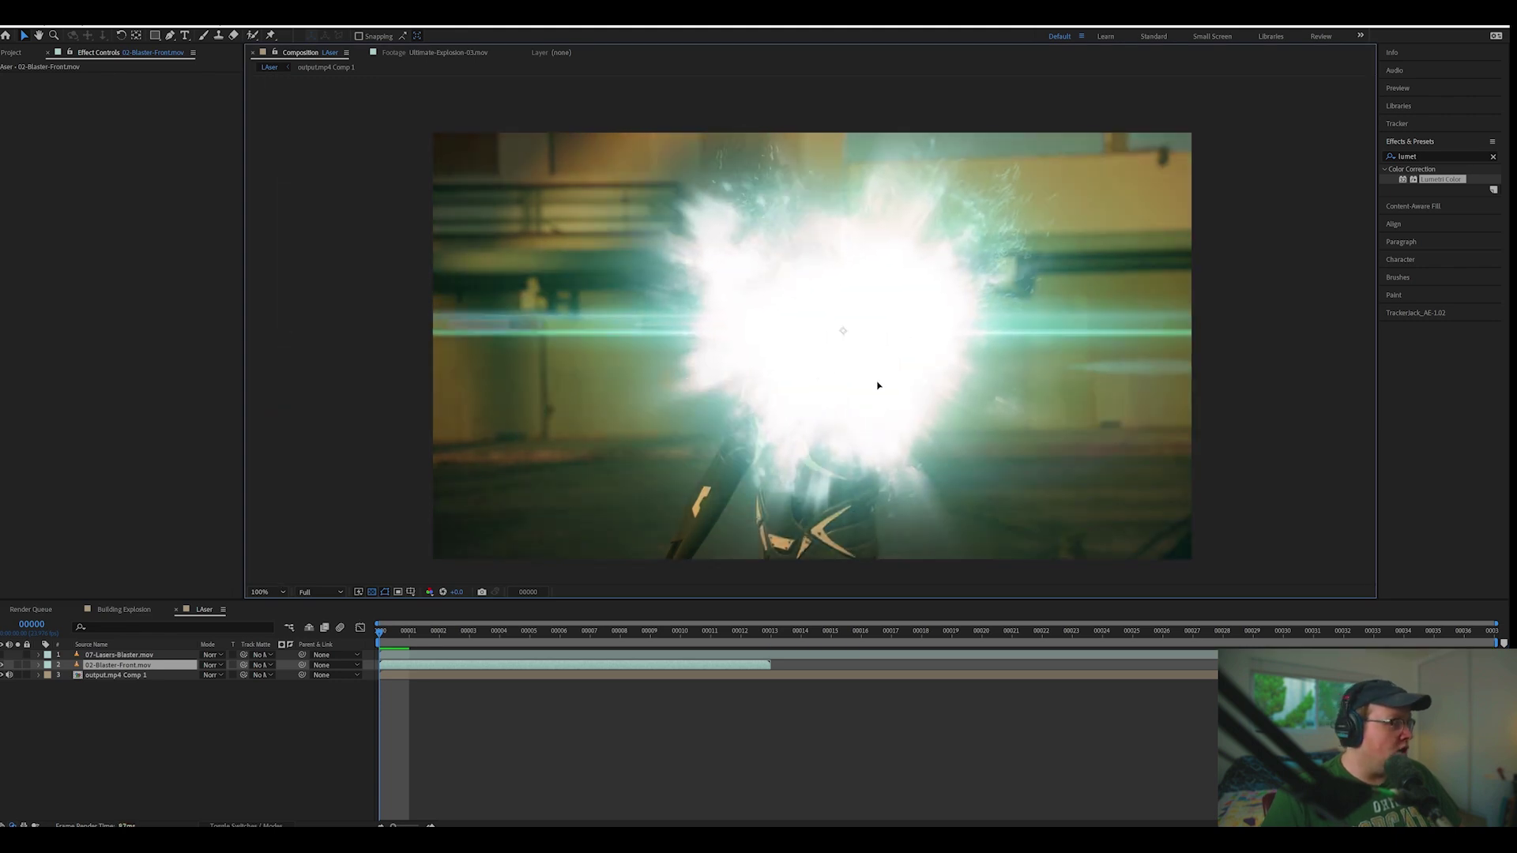
pyautogui.press('Return')
pyautogui.press('s')
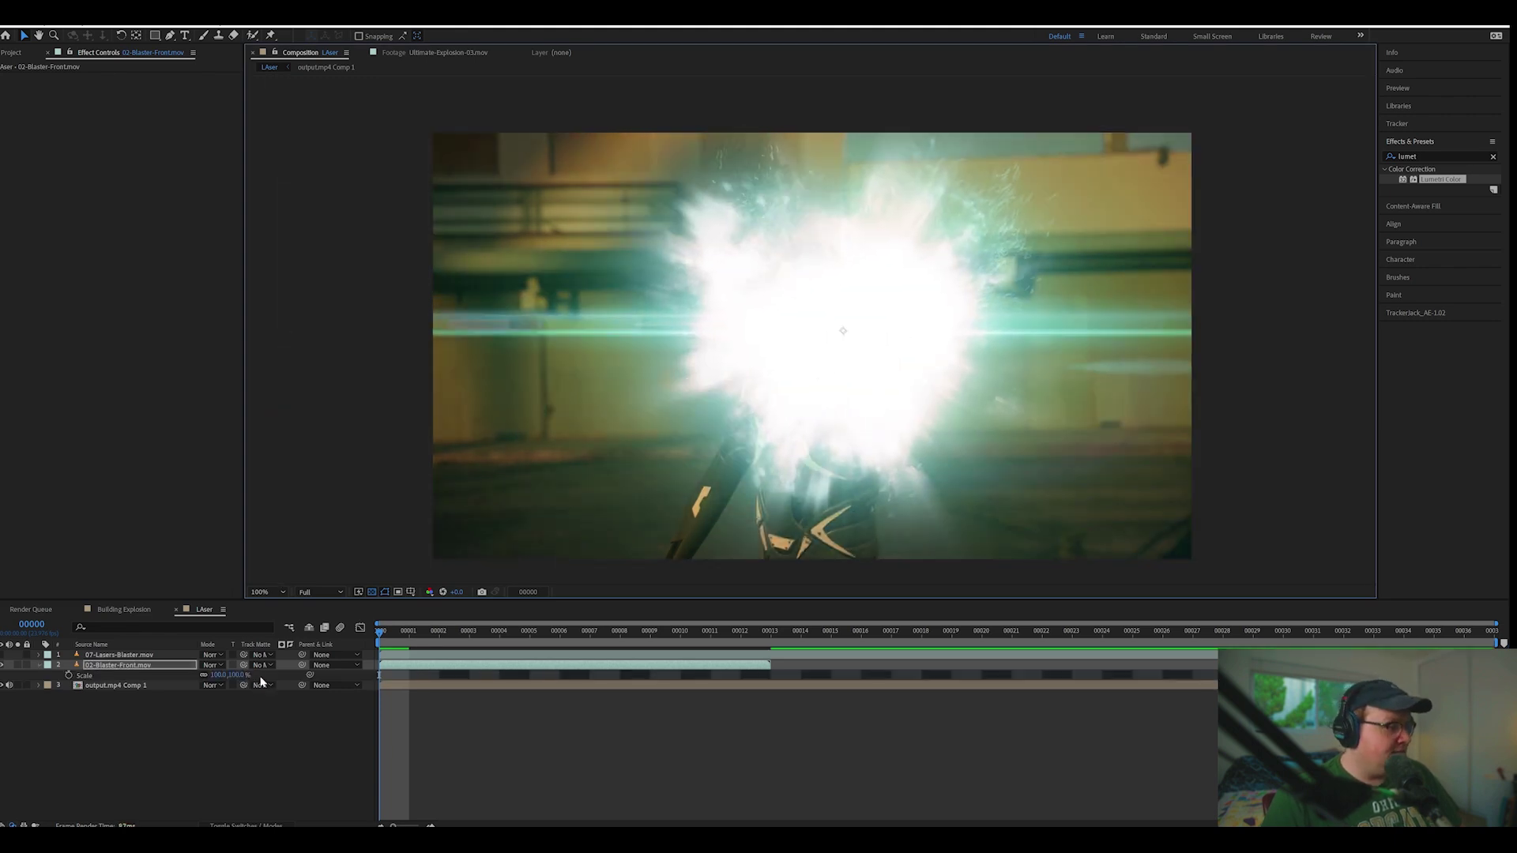
pyautogui.moveTo(240, 677); pyautogui.dragTo(204, 684)
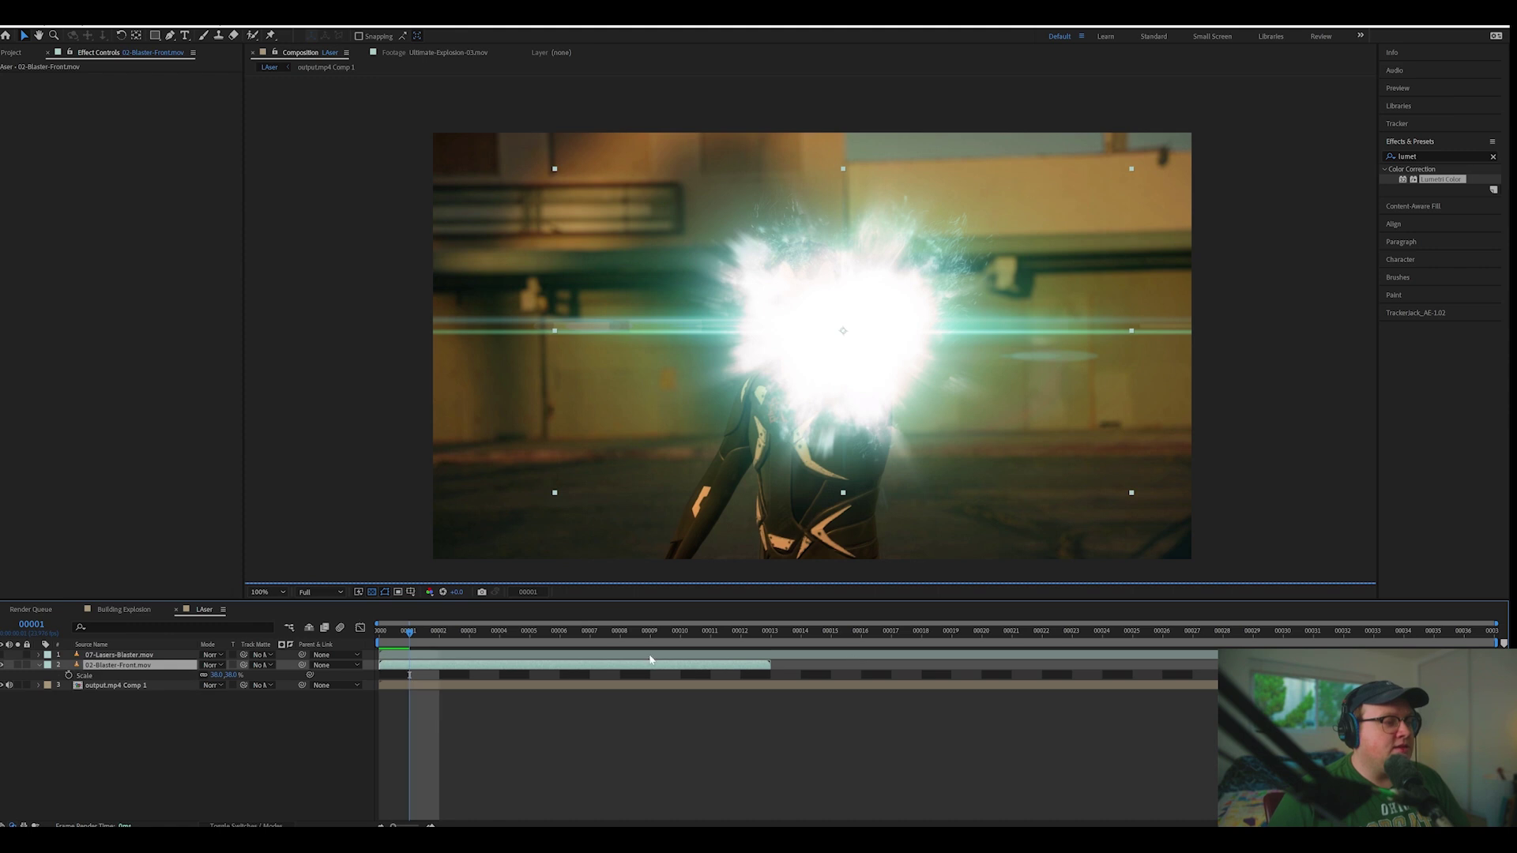
# Shift the flash layer to start at frame 14 and place it over the hand.
pyautogui.moveTo(749, 660); pyautogui.dragTo(1321, 660)
pyautogui.moveTo(498, 630); pyautogui.dragTo(798, 637)
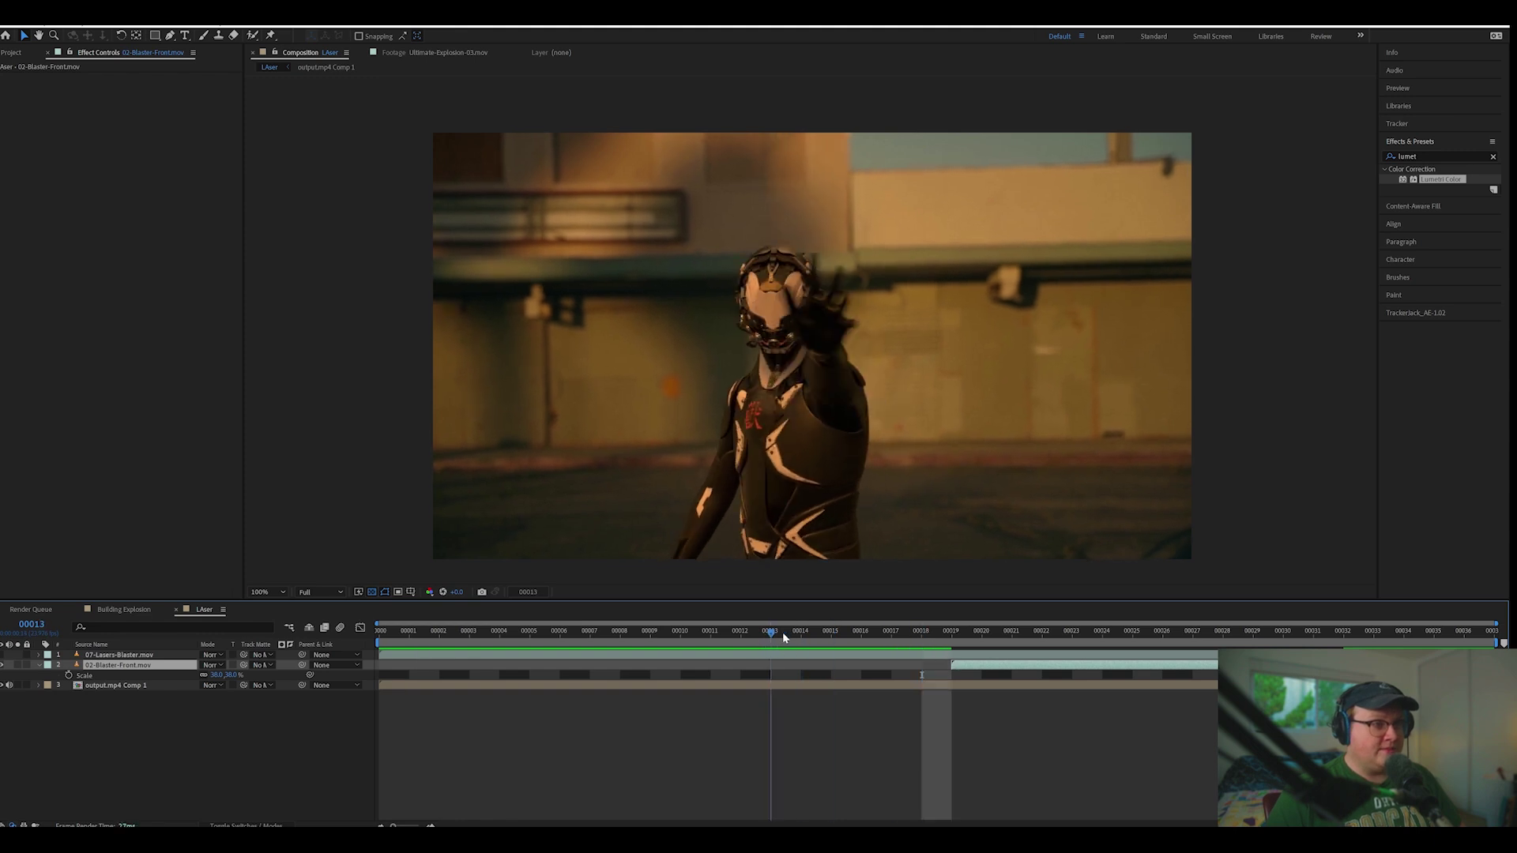
pyautogui.moveTo(985, 667); pyautogui.dragTo(837, 673)
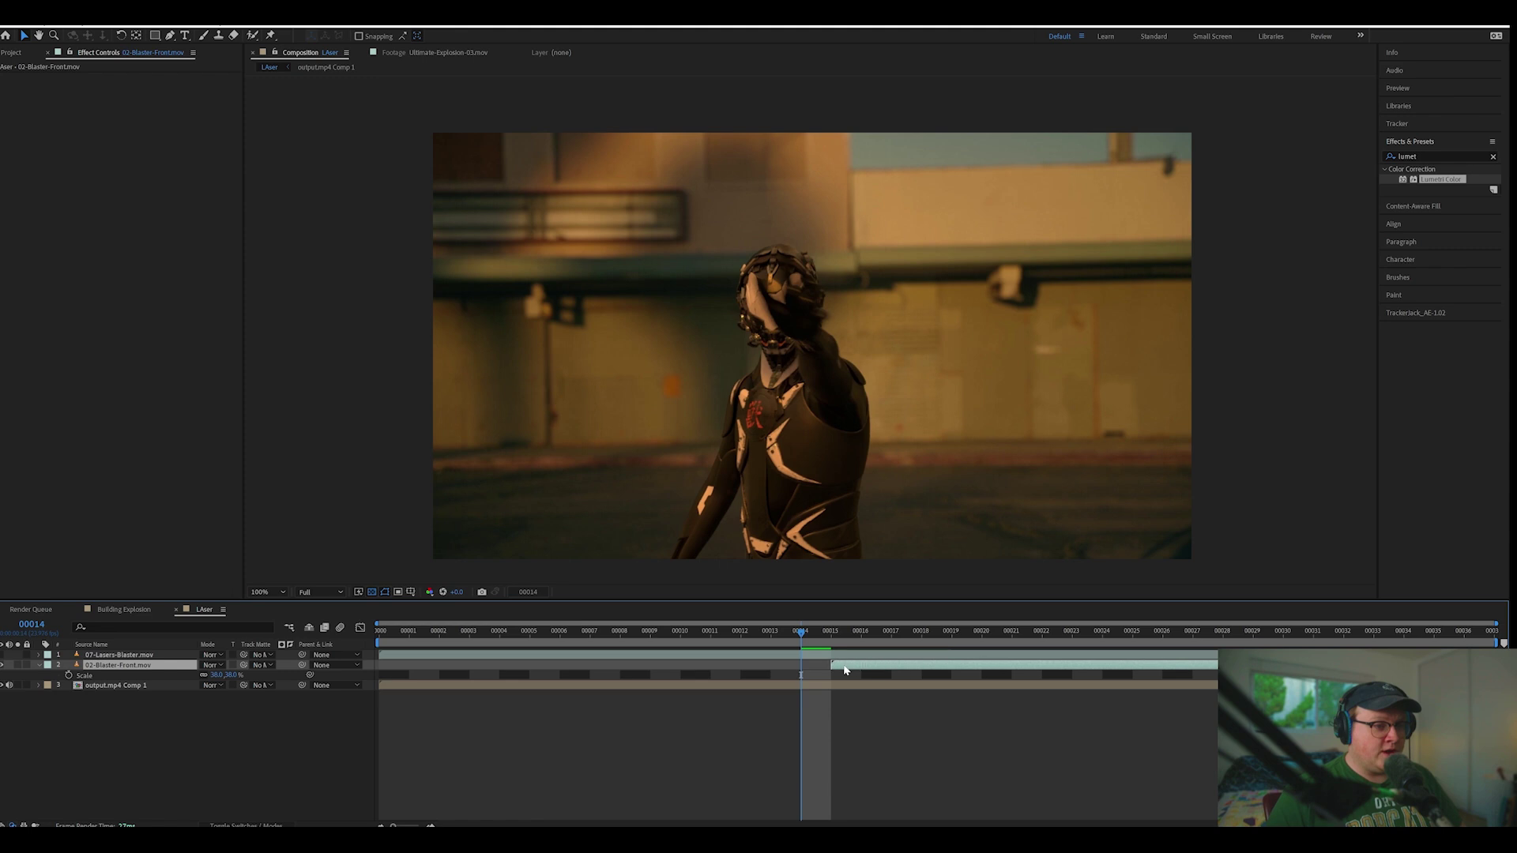
pyautogui.moveTo(845, 333); pyautogui.dragTo(787, 317)
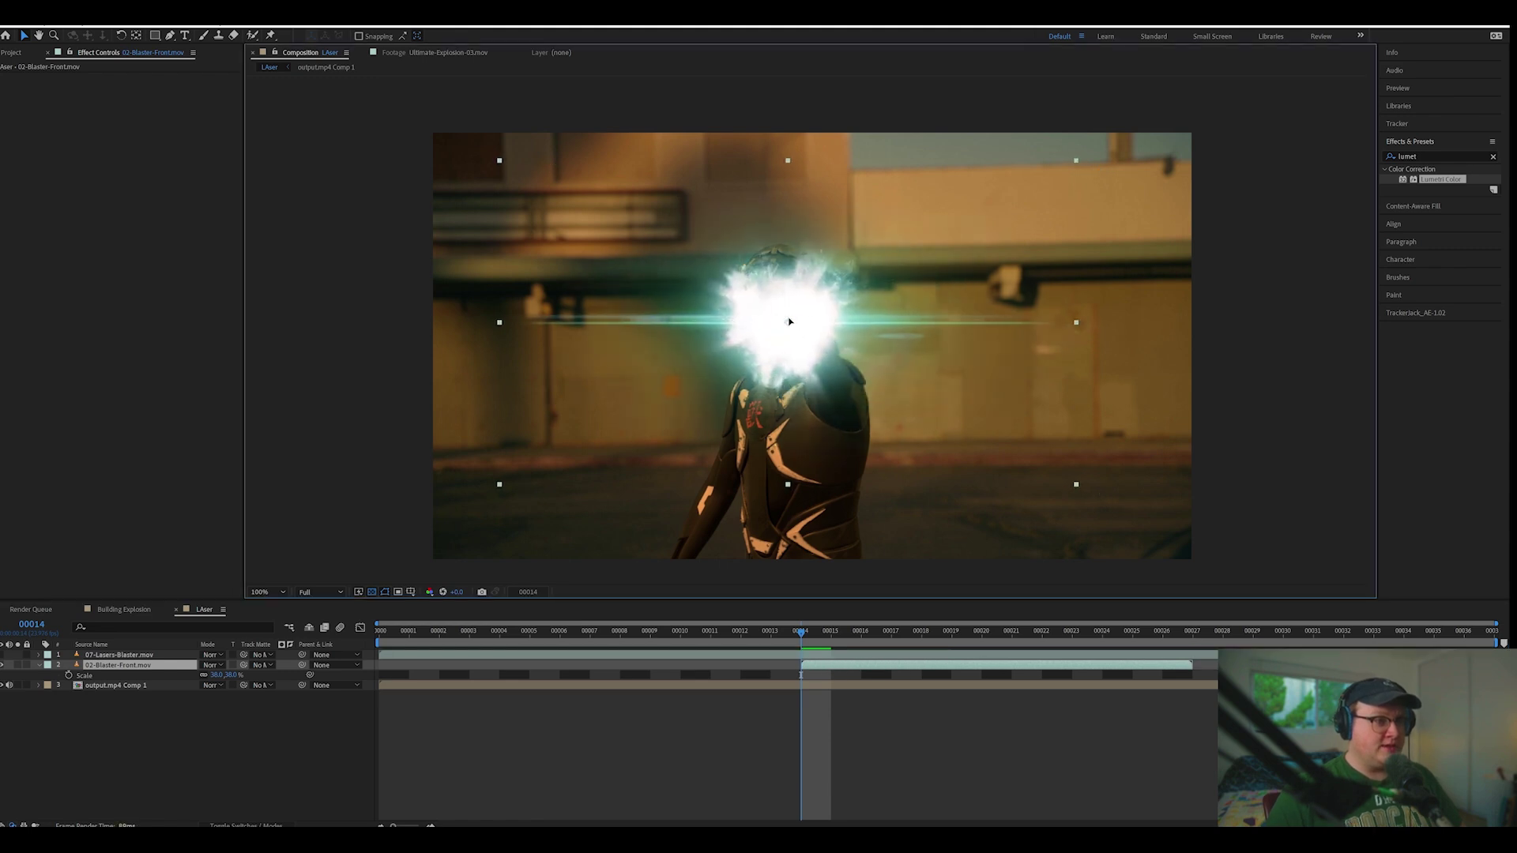
# Preview the shot and nudge the flash slightly upward.
pyautogui.press('space')
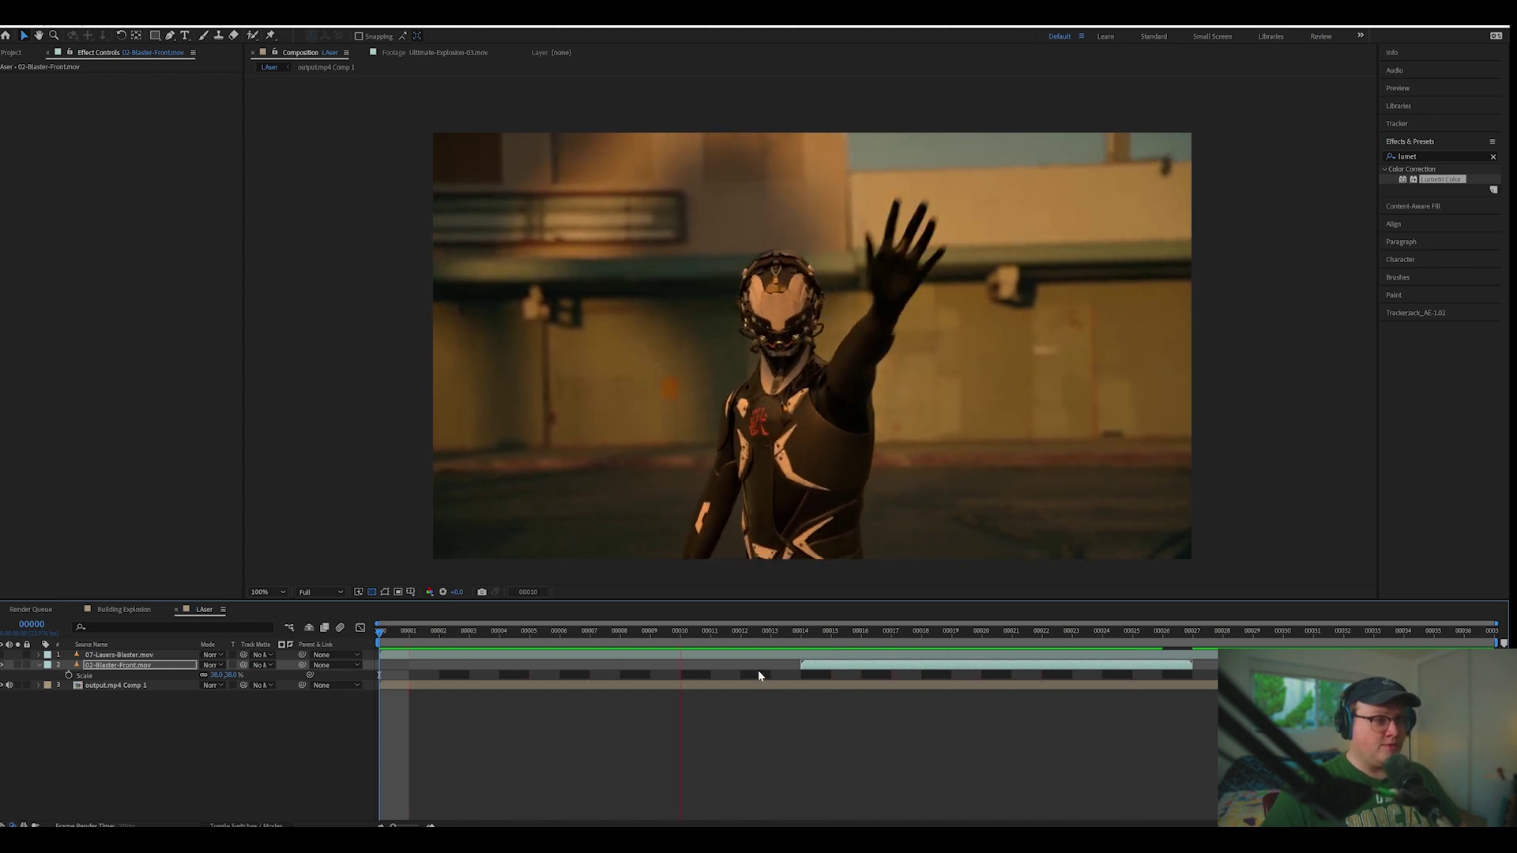
pyautogui.click(802, 633)
pyautogui.hotkey('shift', 'Up')
pyautogui.hotkey('shift', 'Up')
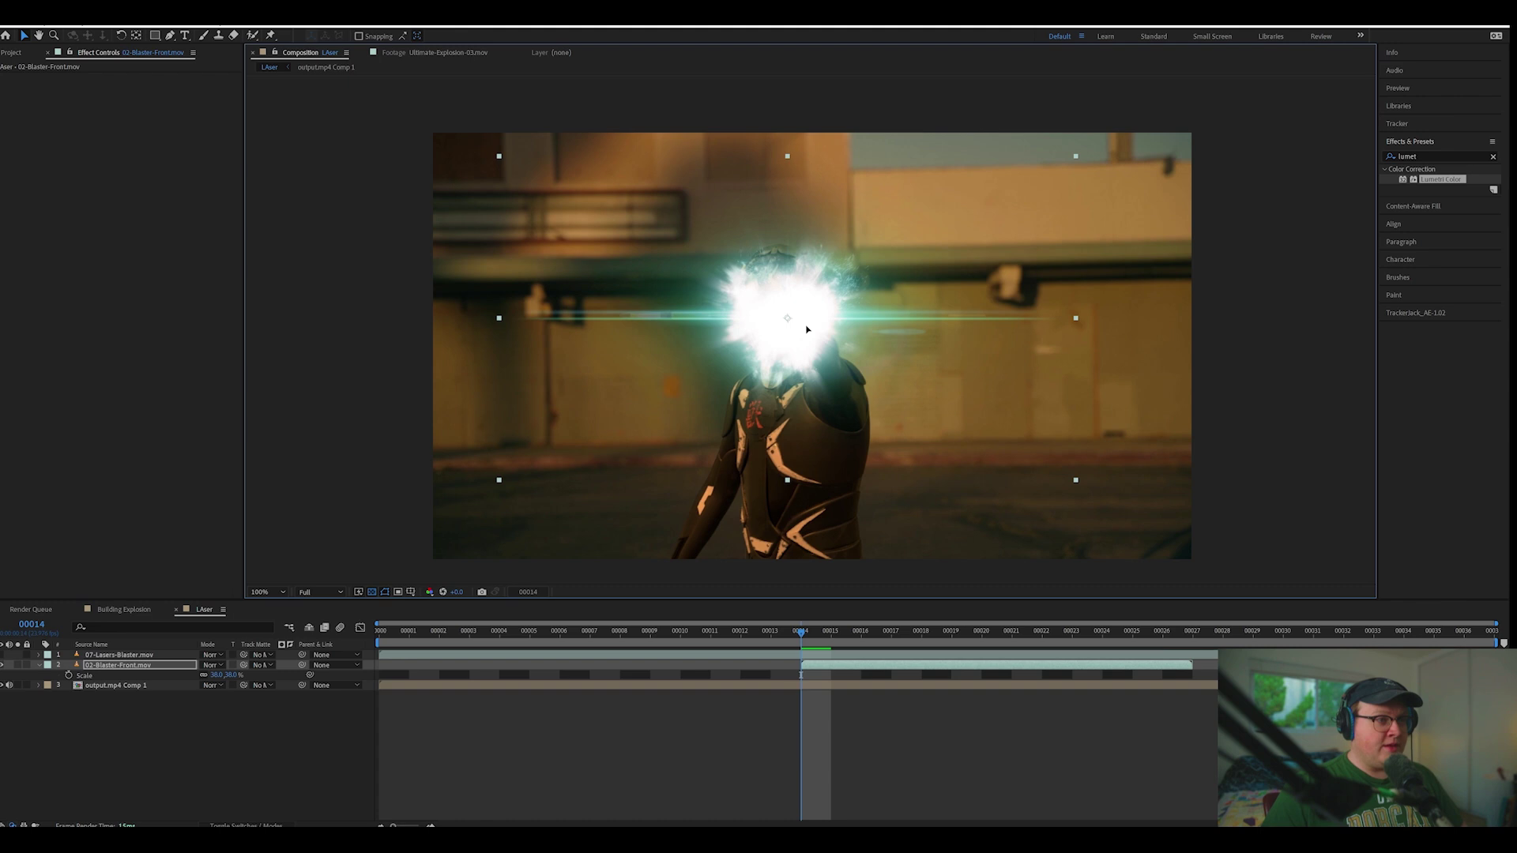
pyautogui.press('space')
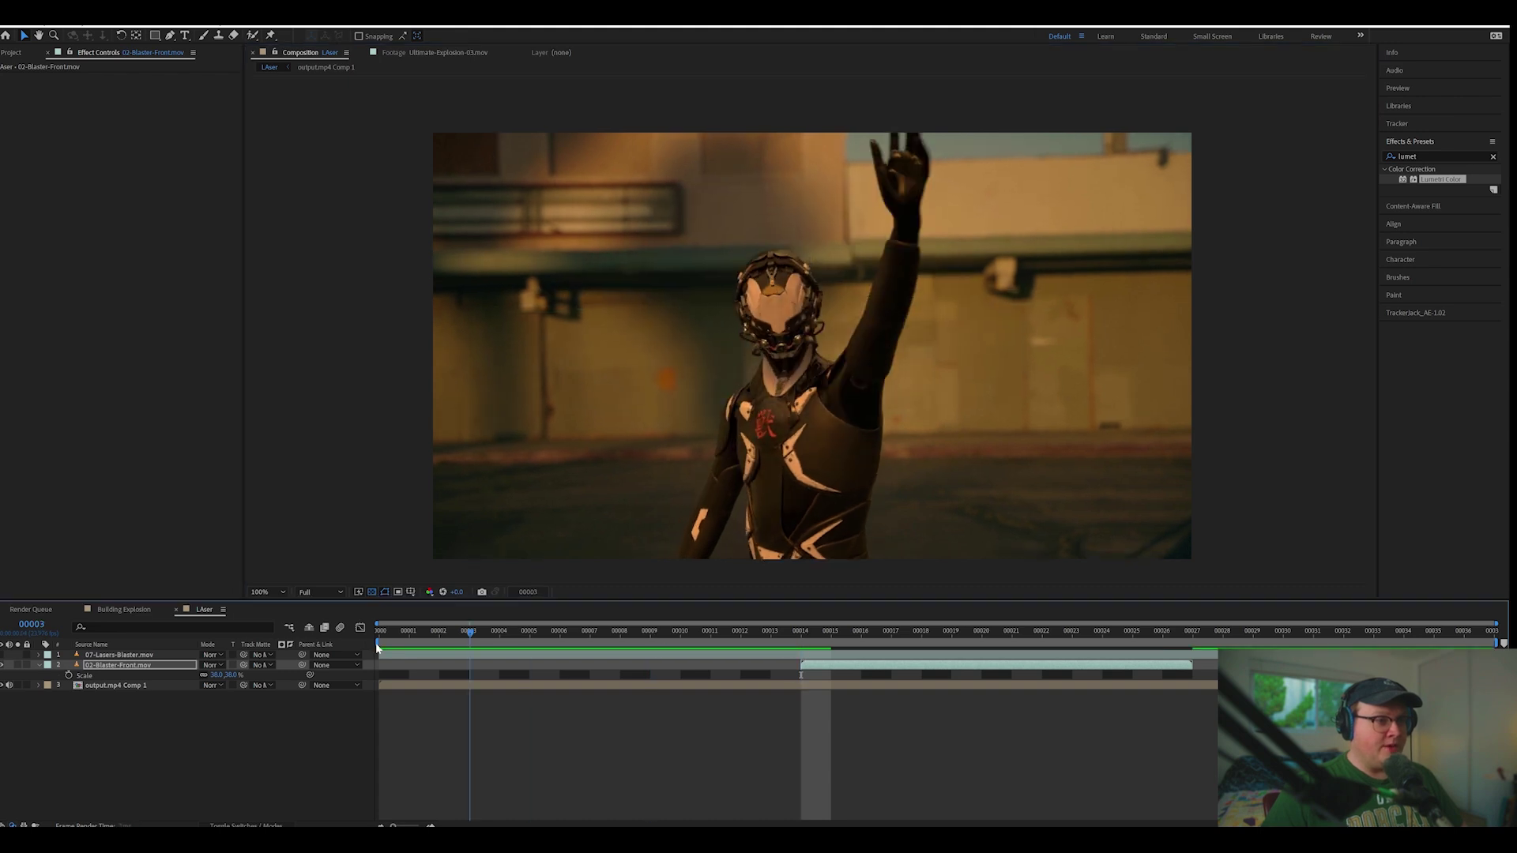
pyautogui.click(803, 635)
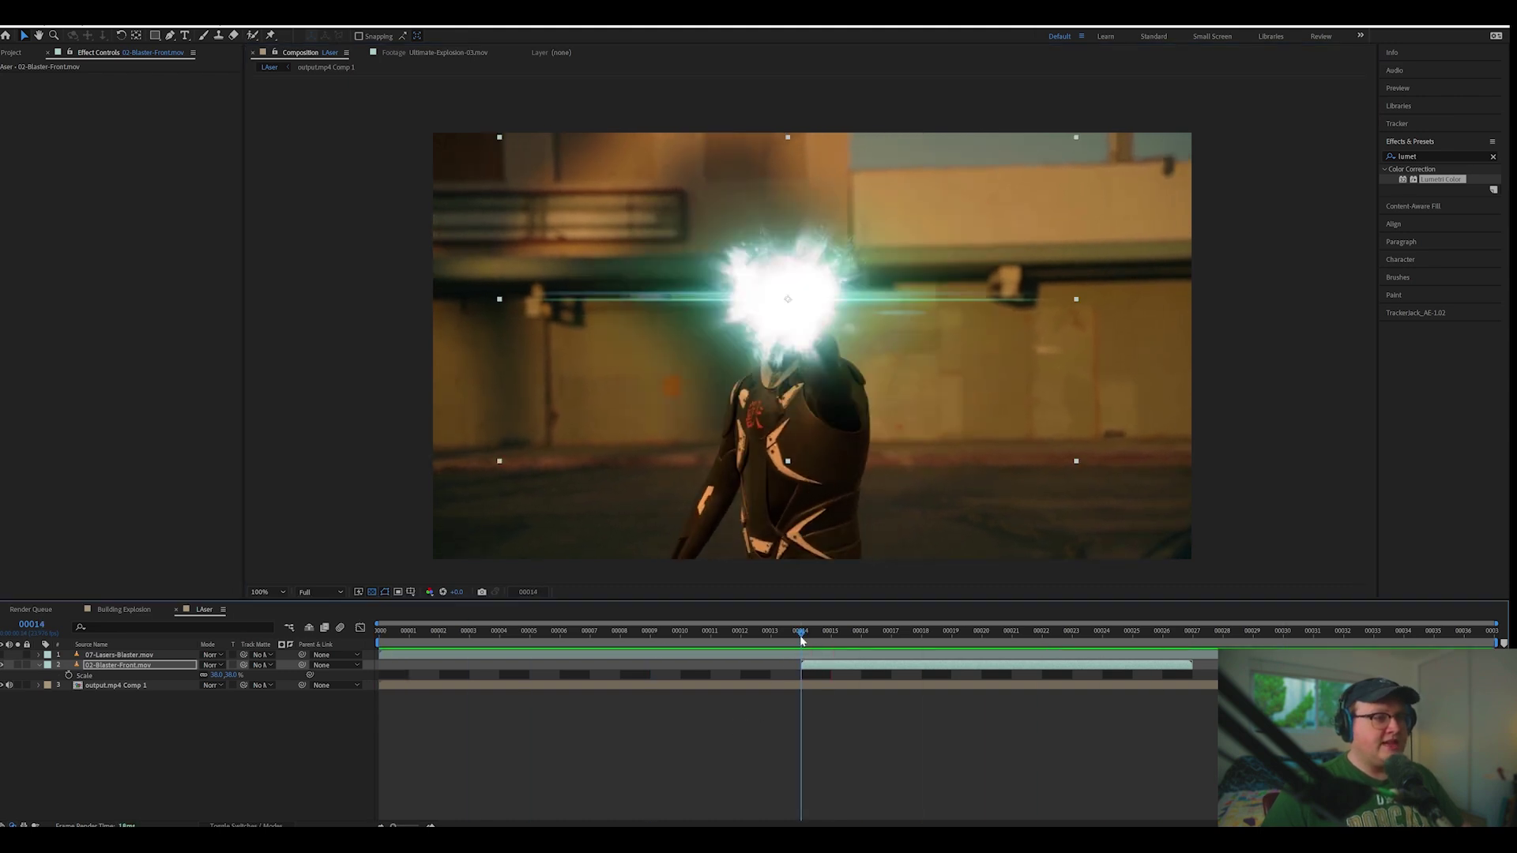
# Check the flash's position and scale, then enlarge it slightly.
pyautogui.press('s')
pyautogui.press('p')
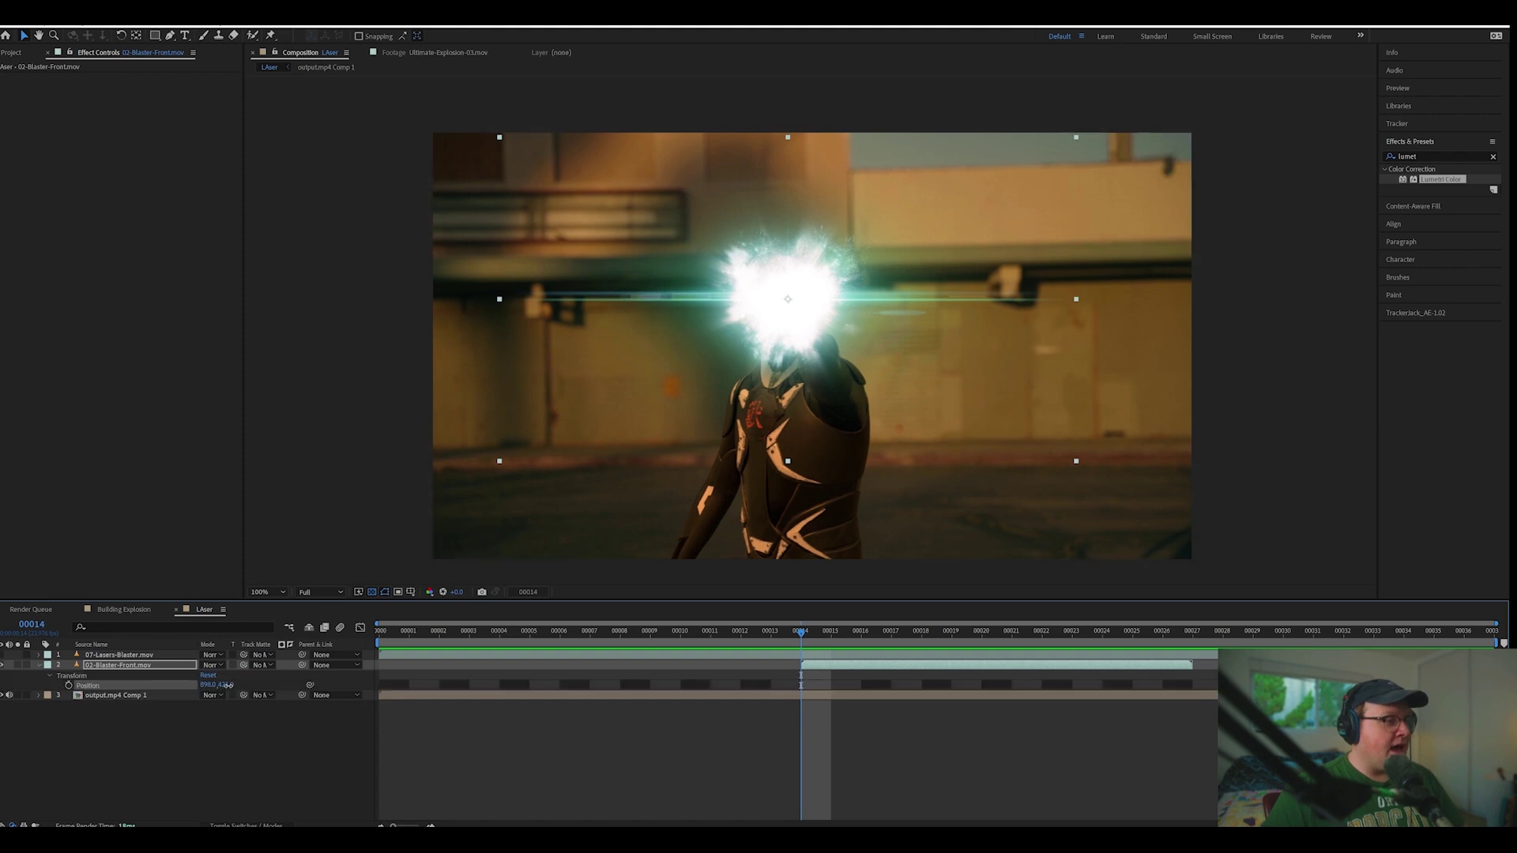
pyautogui.press('s')
pyautogui.moveTo(226, 674); pyautogui.dragTo(238, 674)
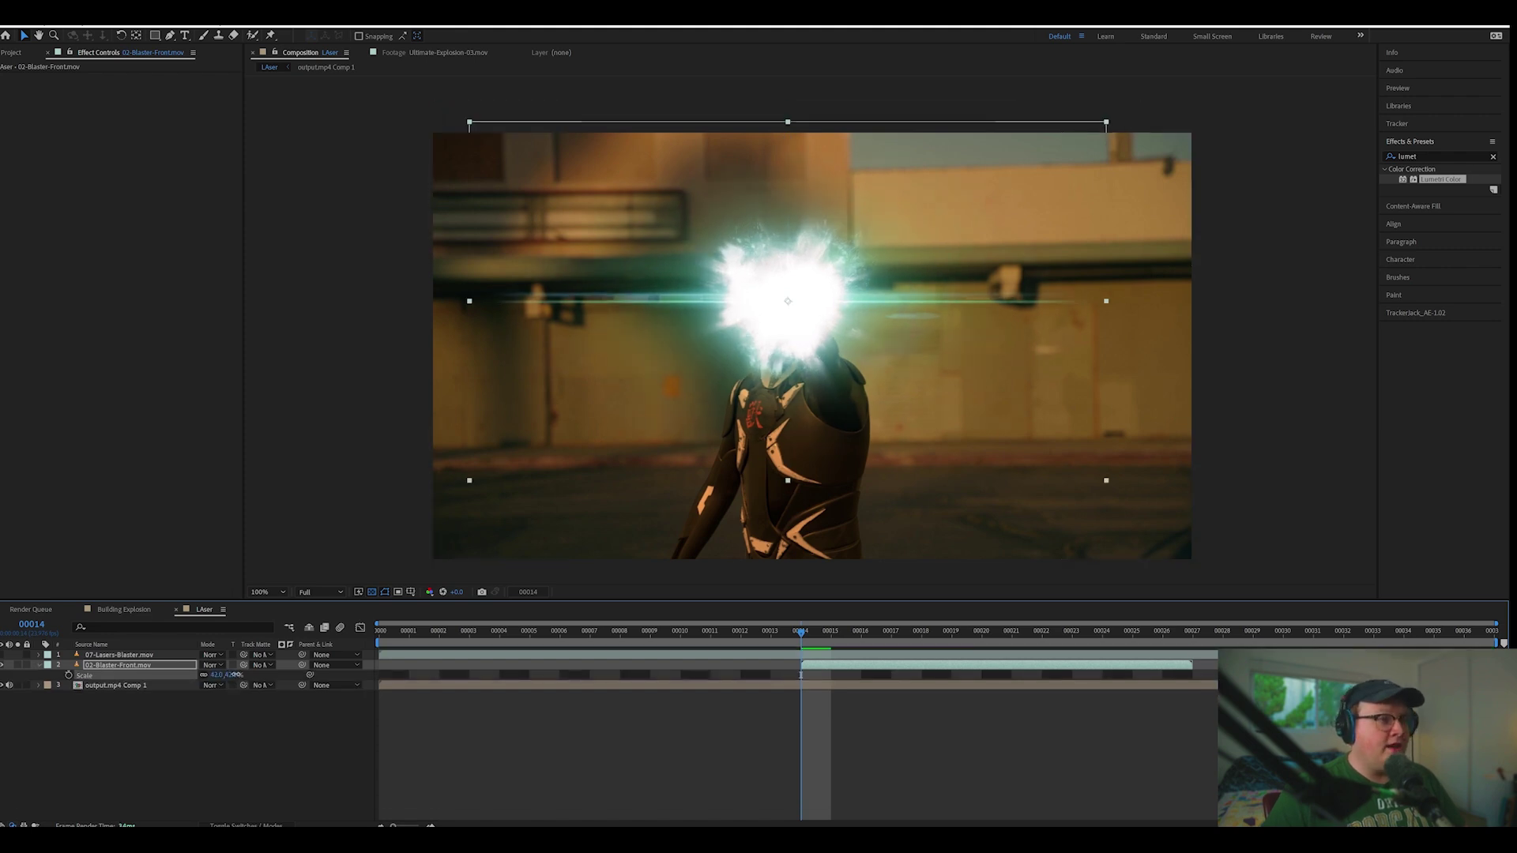
pyautogui.hotkey('ctrl', 'space')
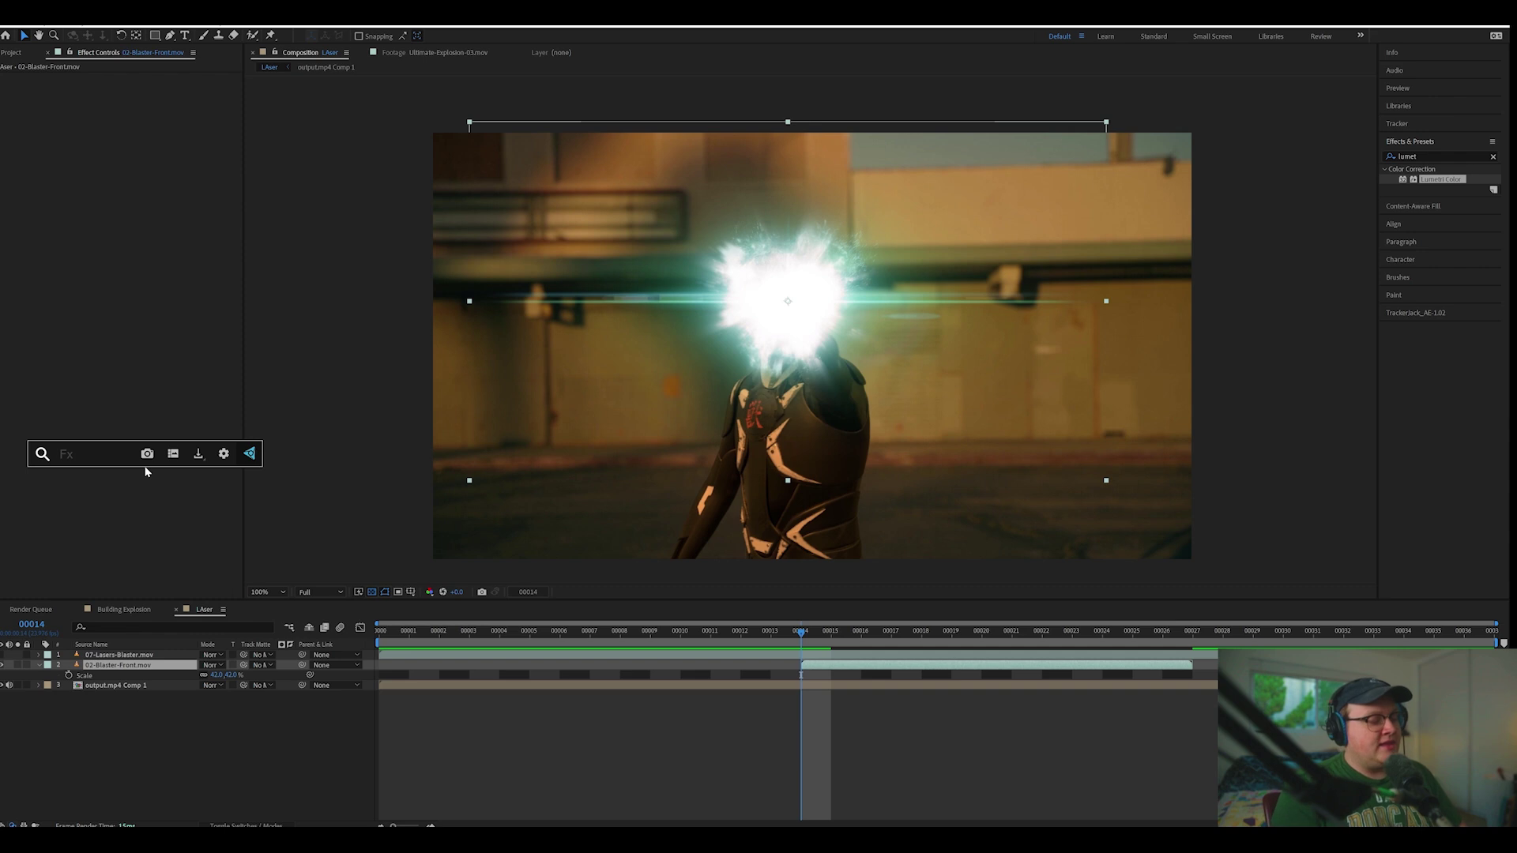
pyautogui.write('hue')
# Apply Hue/Saturation to the flash and rotate its hue toward magenta.
pyautogui.press('Return')
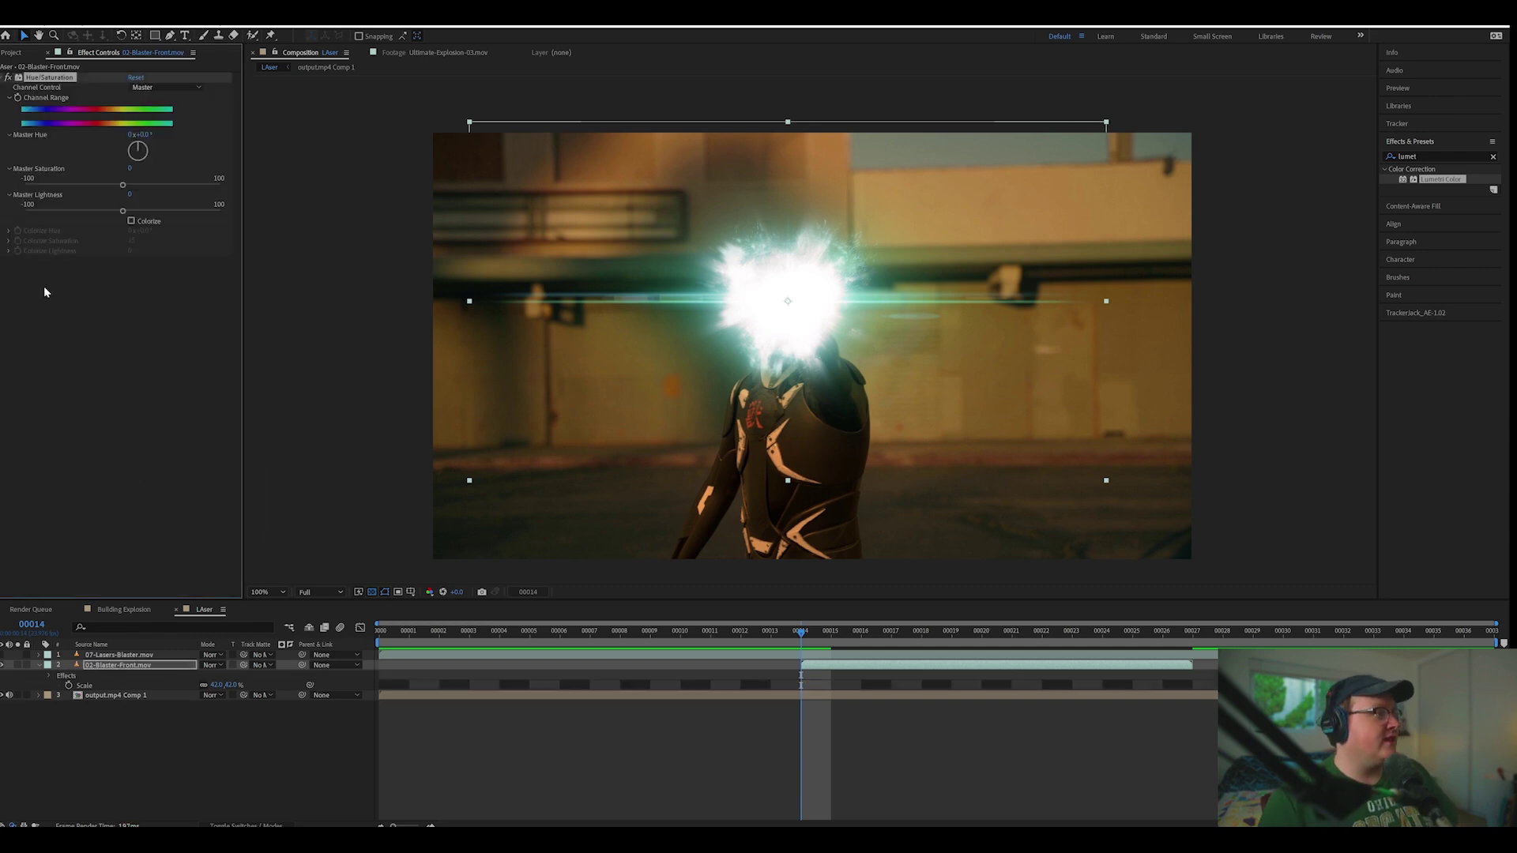
pyautogui.moveTo(145, 150); pyautogui.dragTo(117, 179)
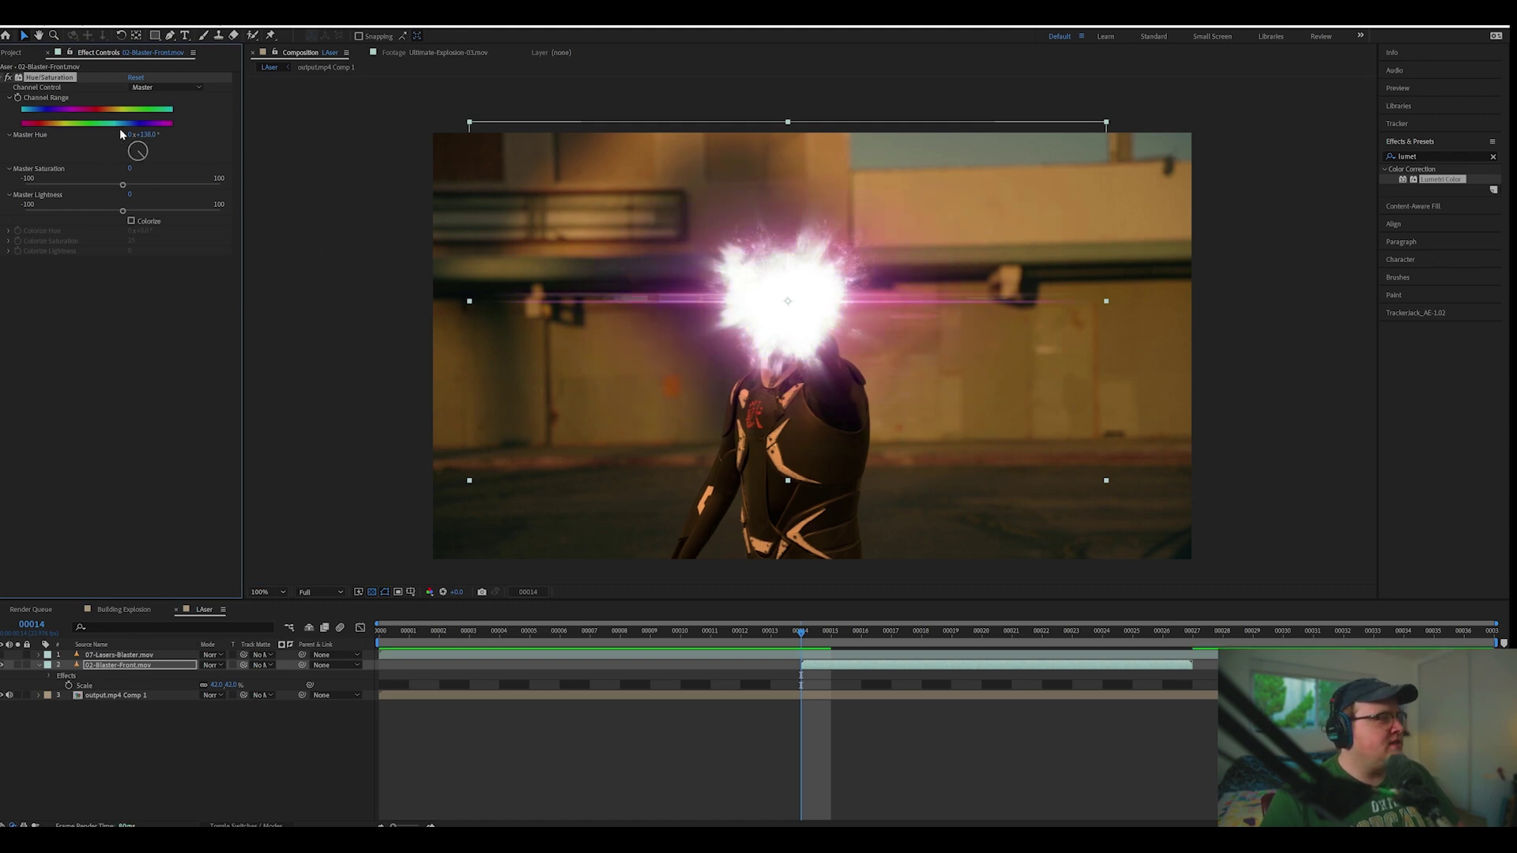
pyautogui.moveTo(137, 151); pyautogui.dragTo(138, 159)
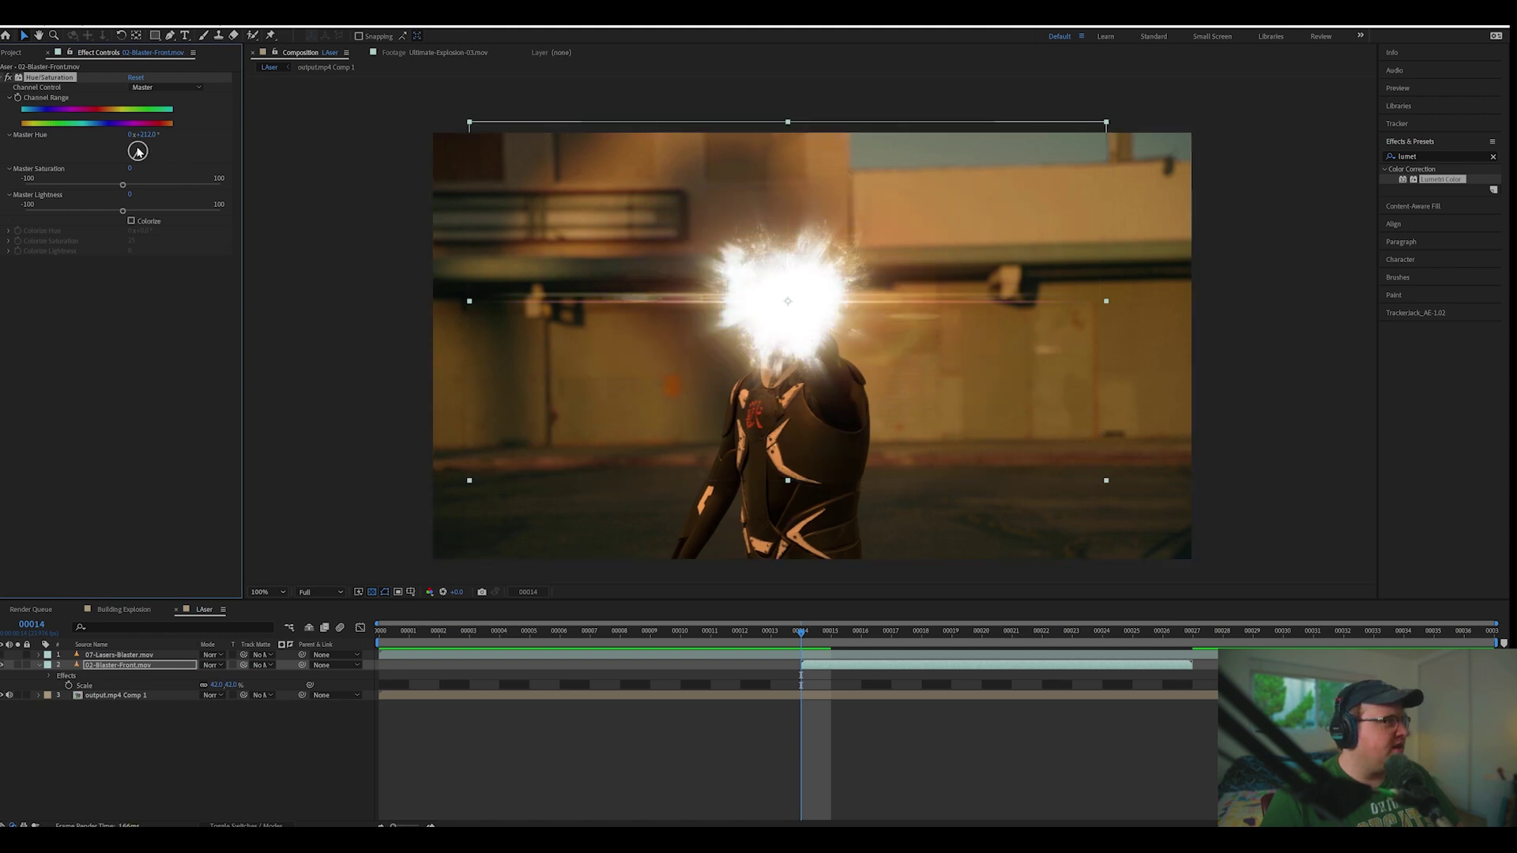
pyautogui.moveTo(138, 153); pyautogui.dragTo(137, 146)
# Set the flash to Add blending and raise Master Saturation to 40.
pyautogui.click(211, 665)
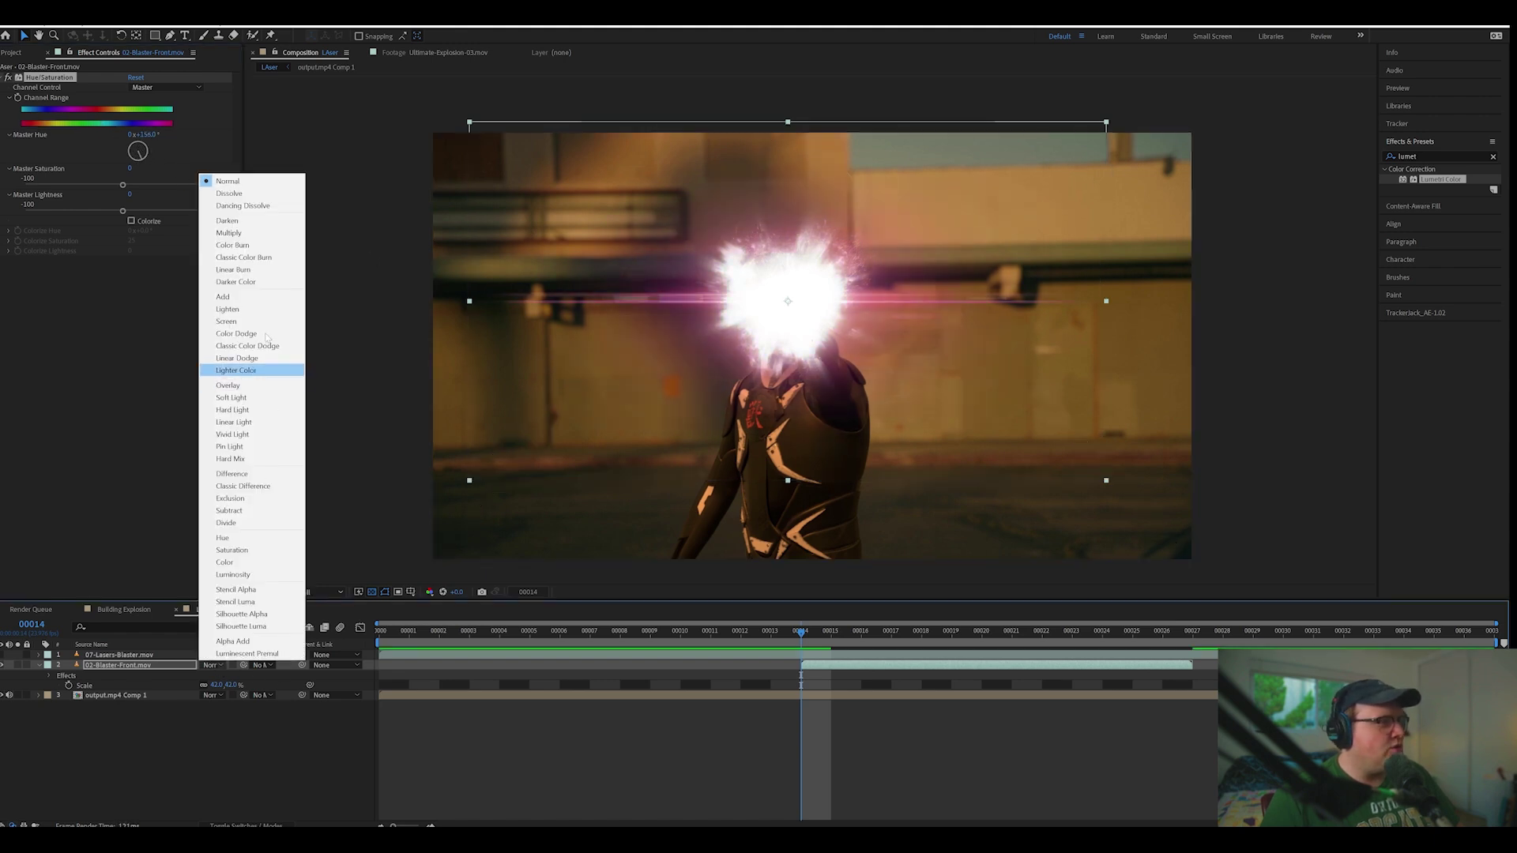
pyautogui.click(225, 297)
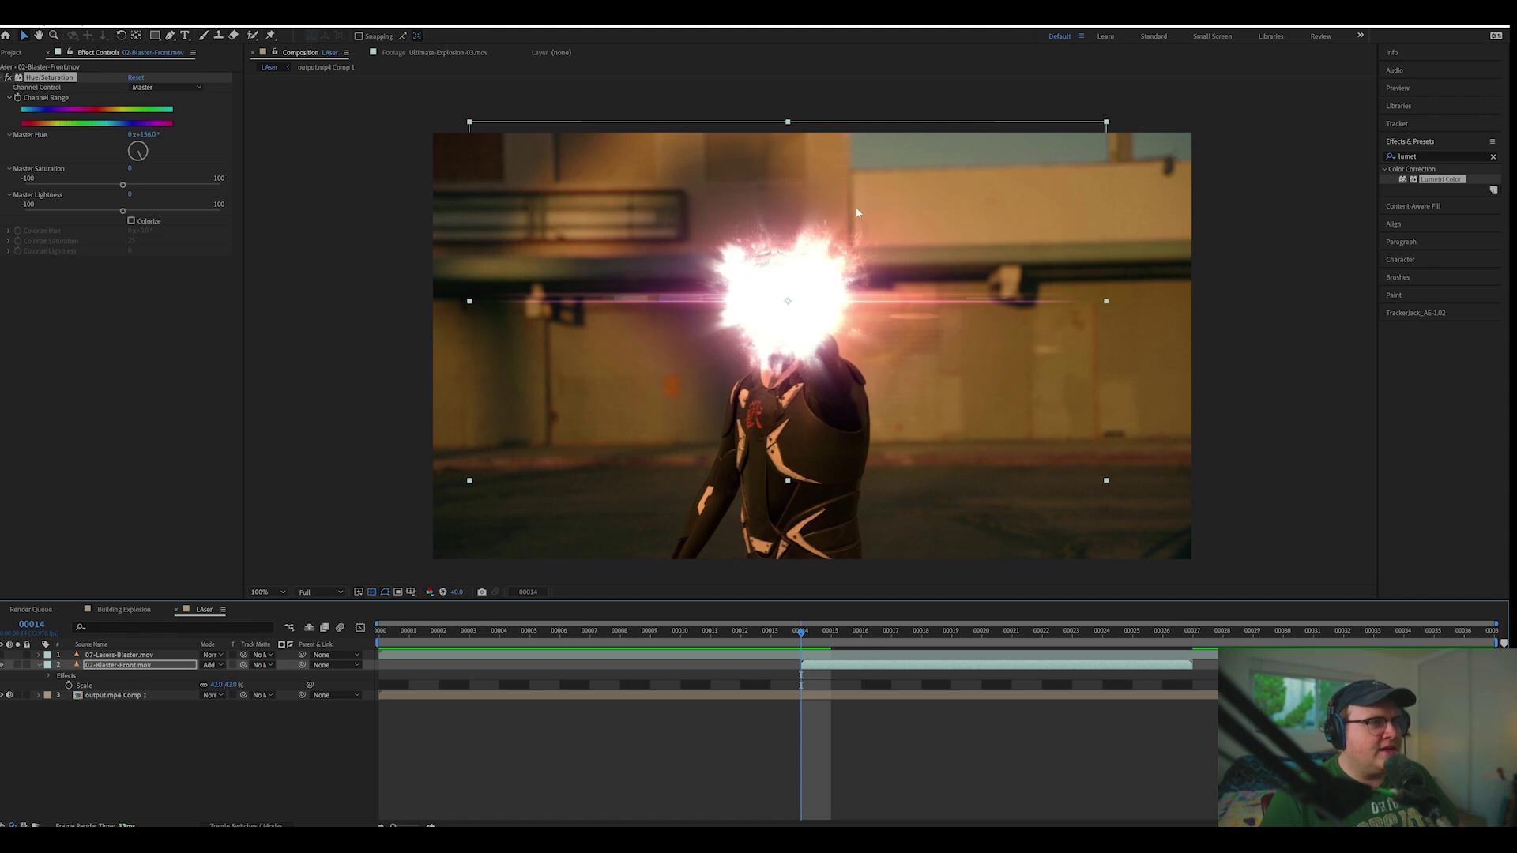
pyautogui.moveTo(879, 323); pyautogui.dragTo(888, 345)
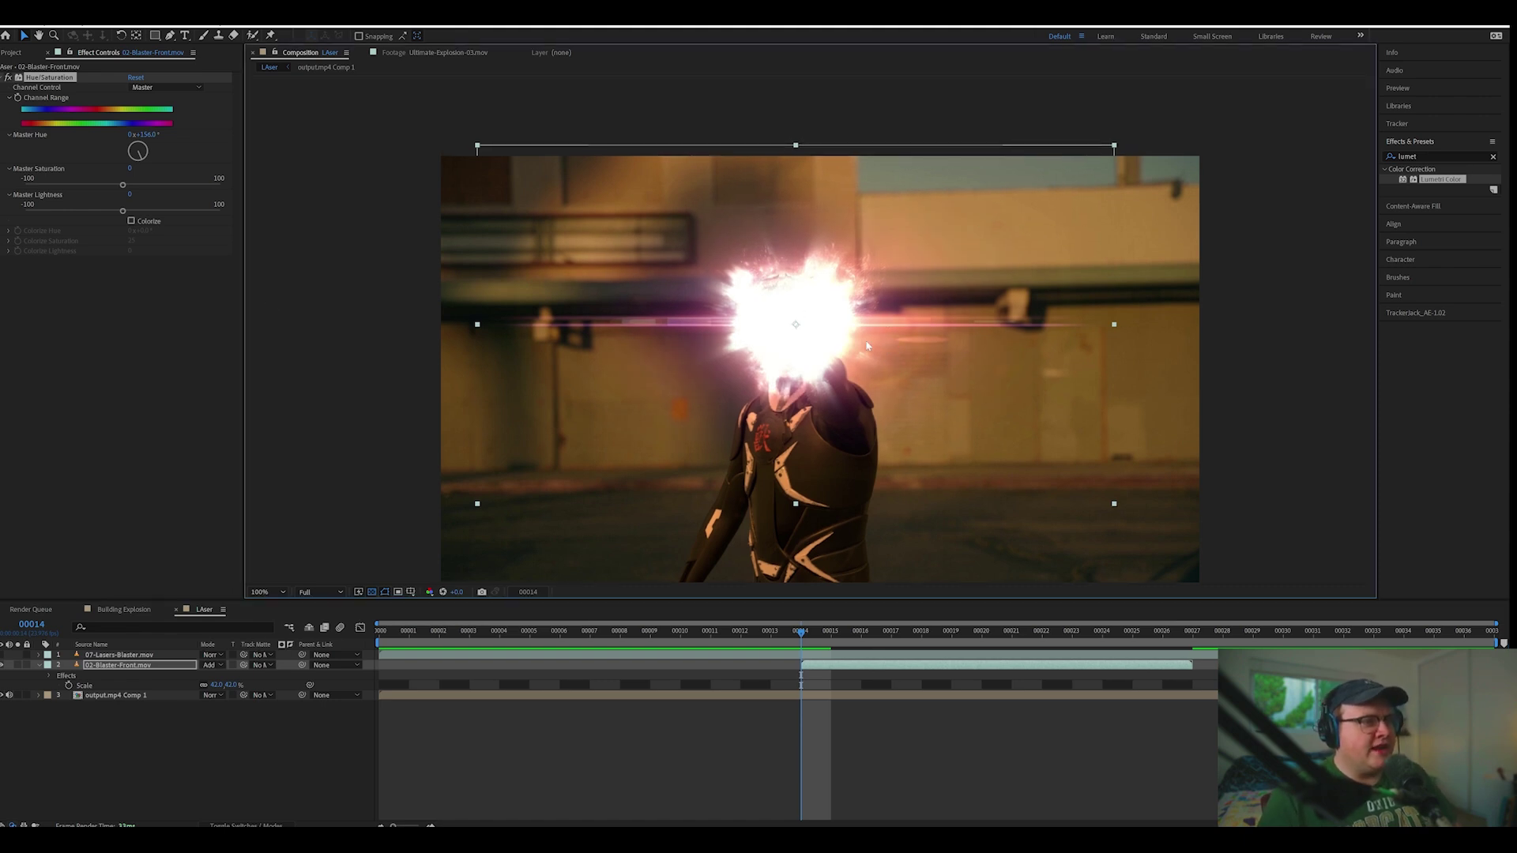
pyautogui.write('300')
pyautogui.press('Return')
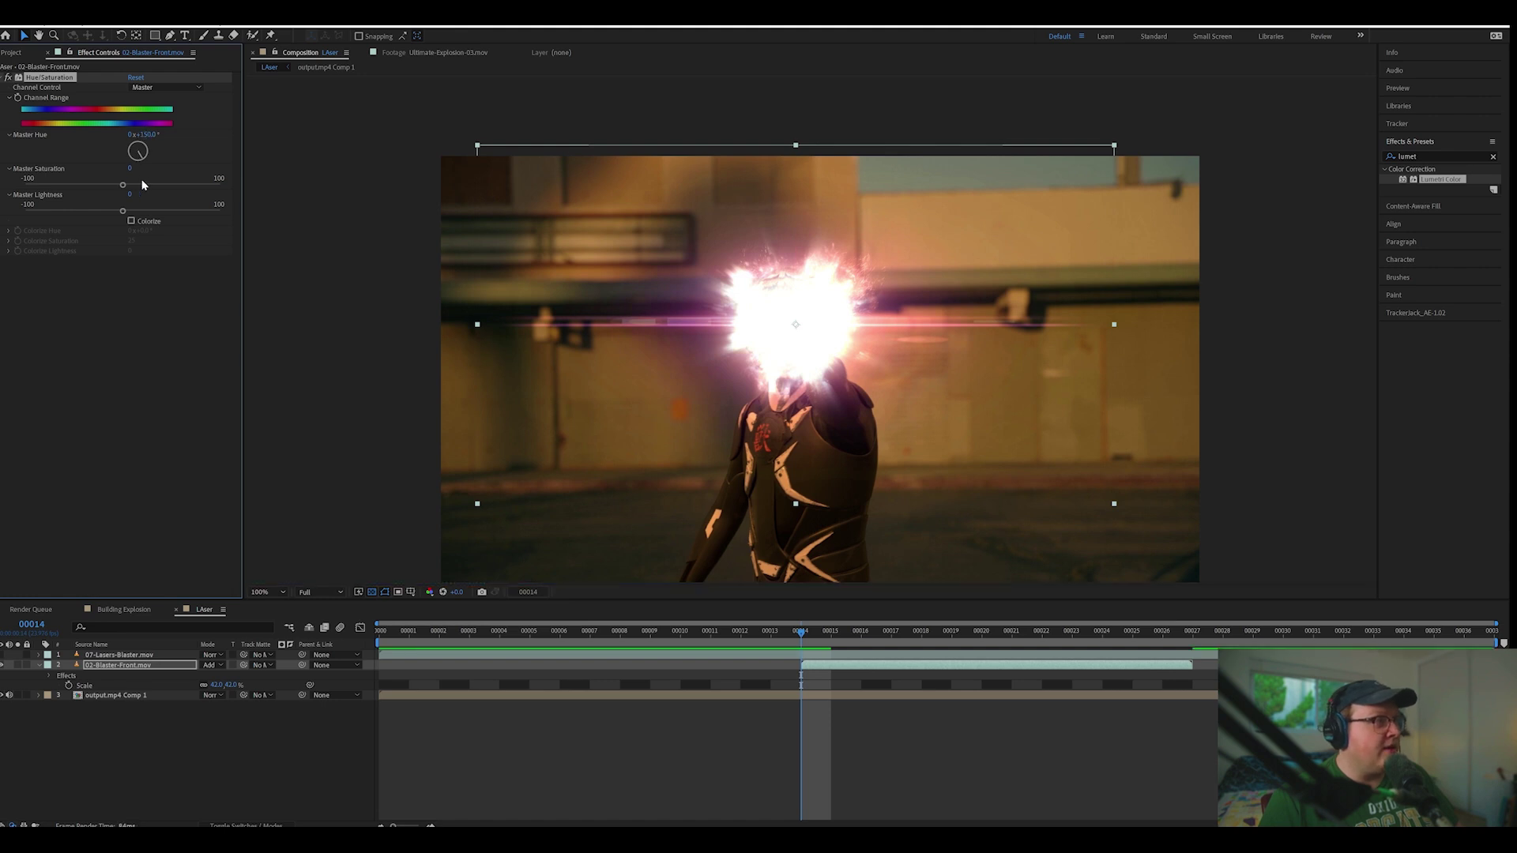
pyautogui.click(167, 186)
pyautogui.click(166, 186)
# Jump to the flash's start at frame 14 and select the laser layer.
pyautogui.press('Home')
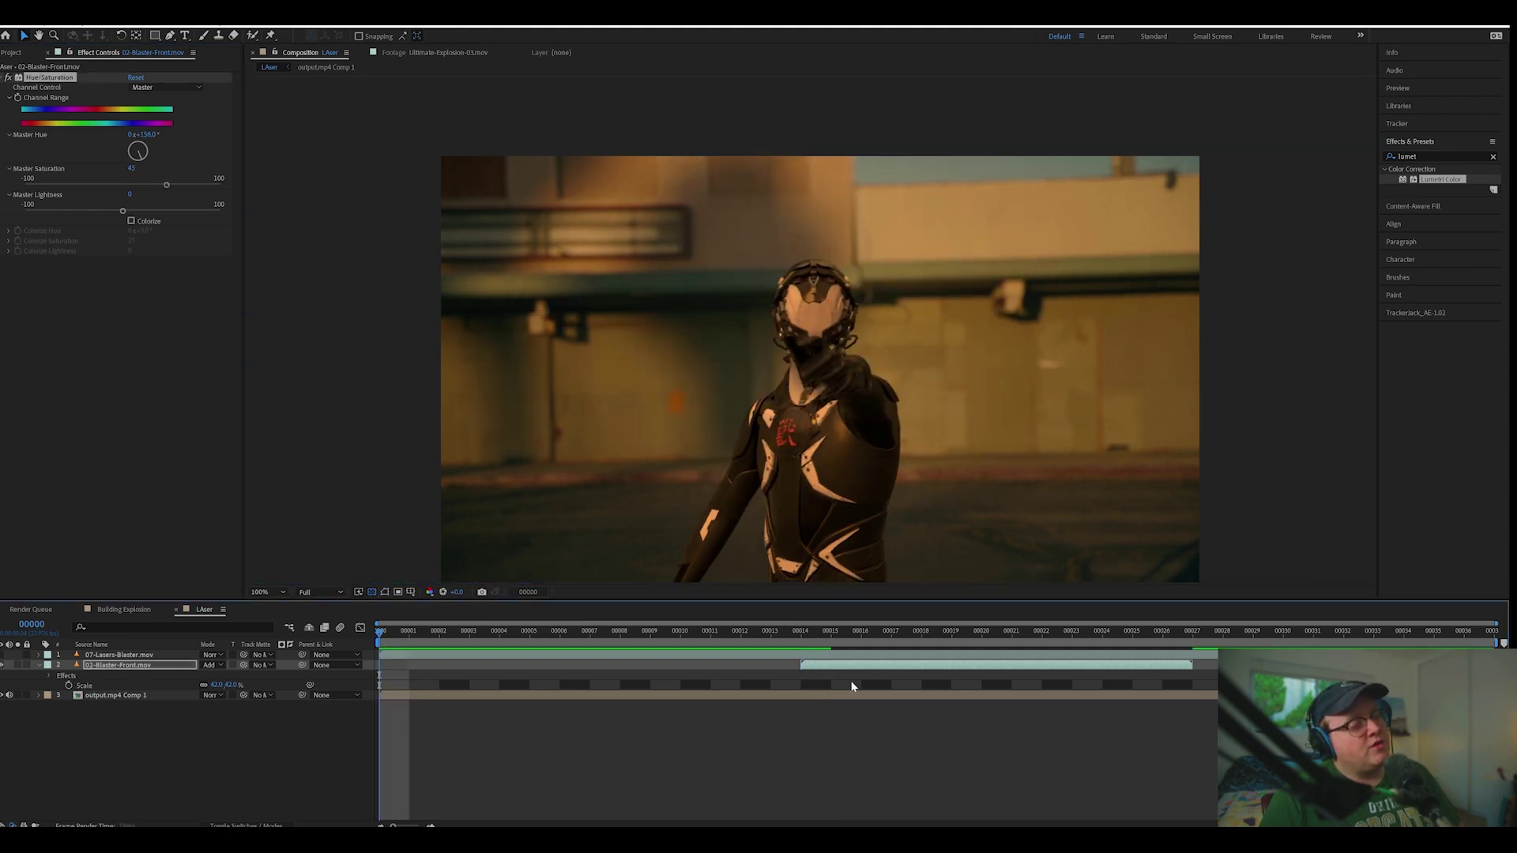
pyautogui.press('i')
pyautogui.click(142, 655)
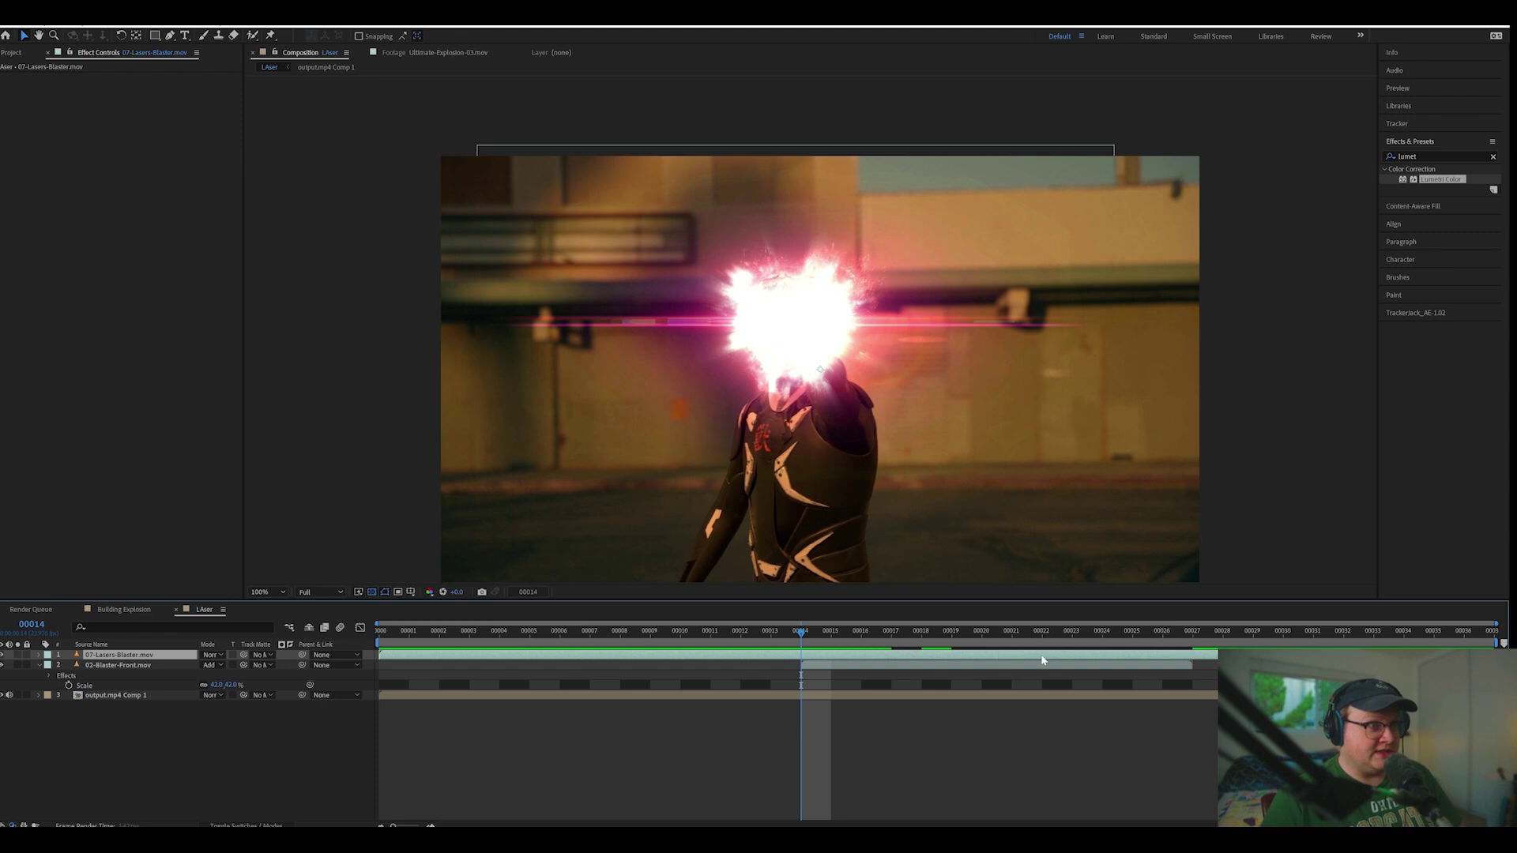
# Slide the 07-Lasers-Blaster layer bar to line up with the muzzle-flash frame.
pyautogui.moveTo(1043, 660); pyautogui.dragTo(696, 660)
pyautogui.moveTo(824, 666); pyautogui.dragTo(866, 685)
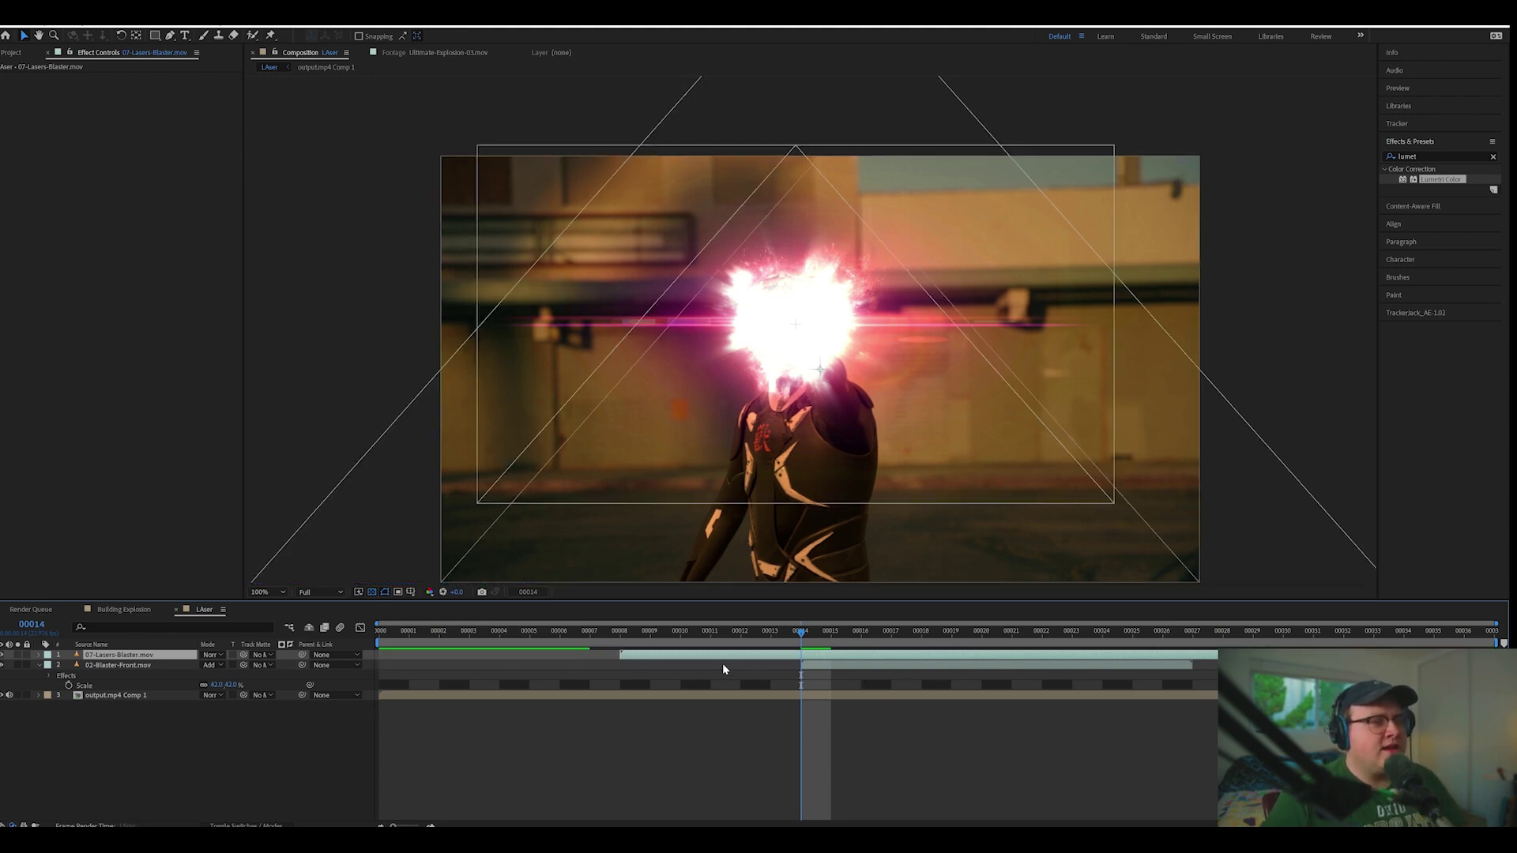
pyautogui.moveTo(799, 682)
pyautogui.mouseDown()
pyautogui.moveTo(706, 667)
pyautogui.moveTo(810, 666)
pyautogui.moveTo(765, 668)
pyautogui.mouseUp()
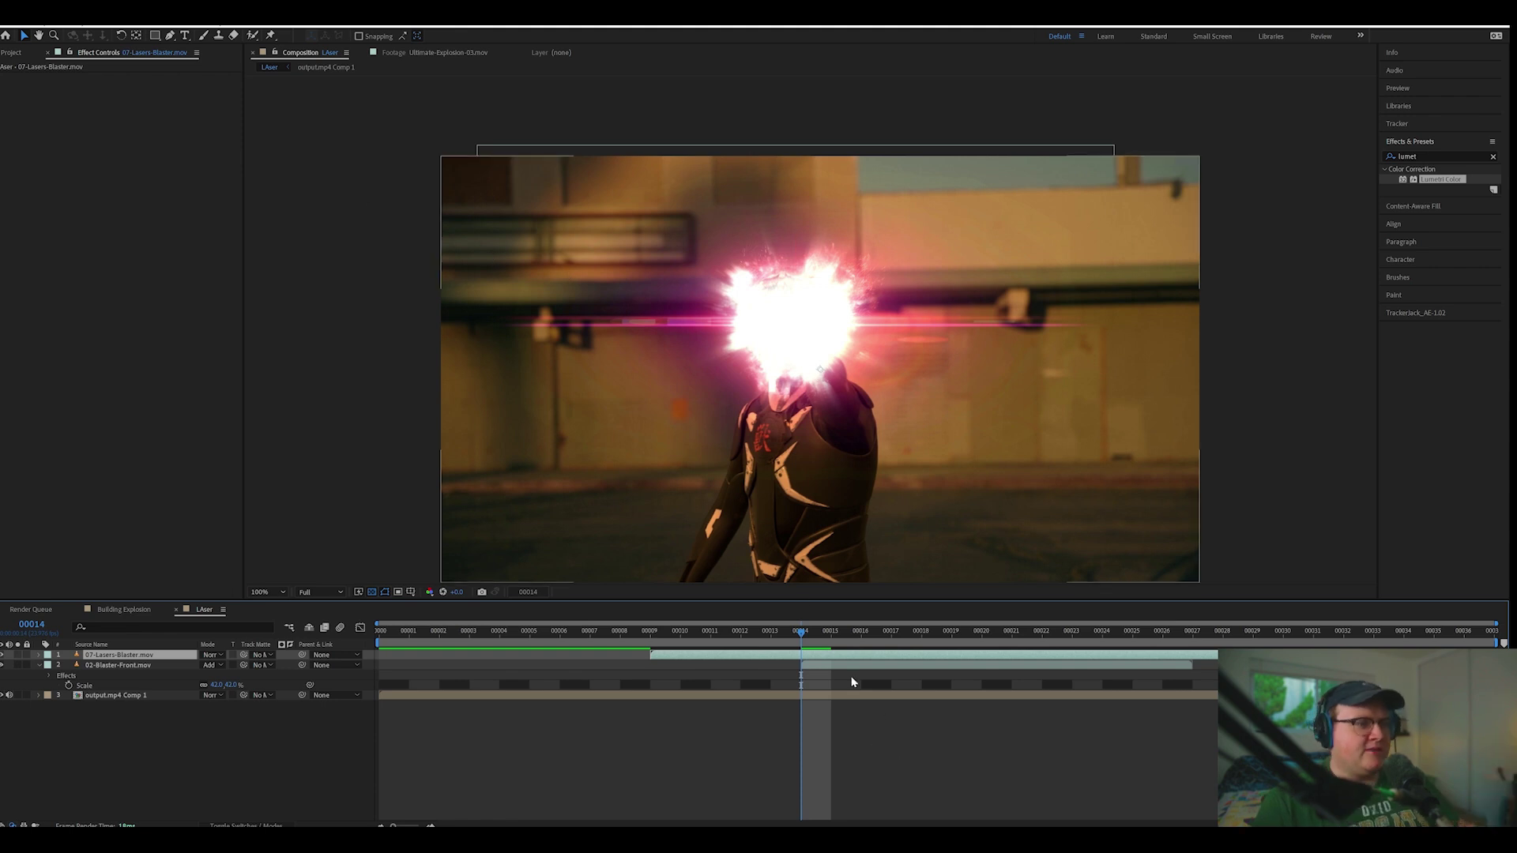
pyautogui.moveTo(864, 660); pyautogui.dragTo(462, 660)
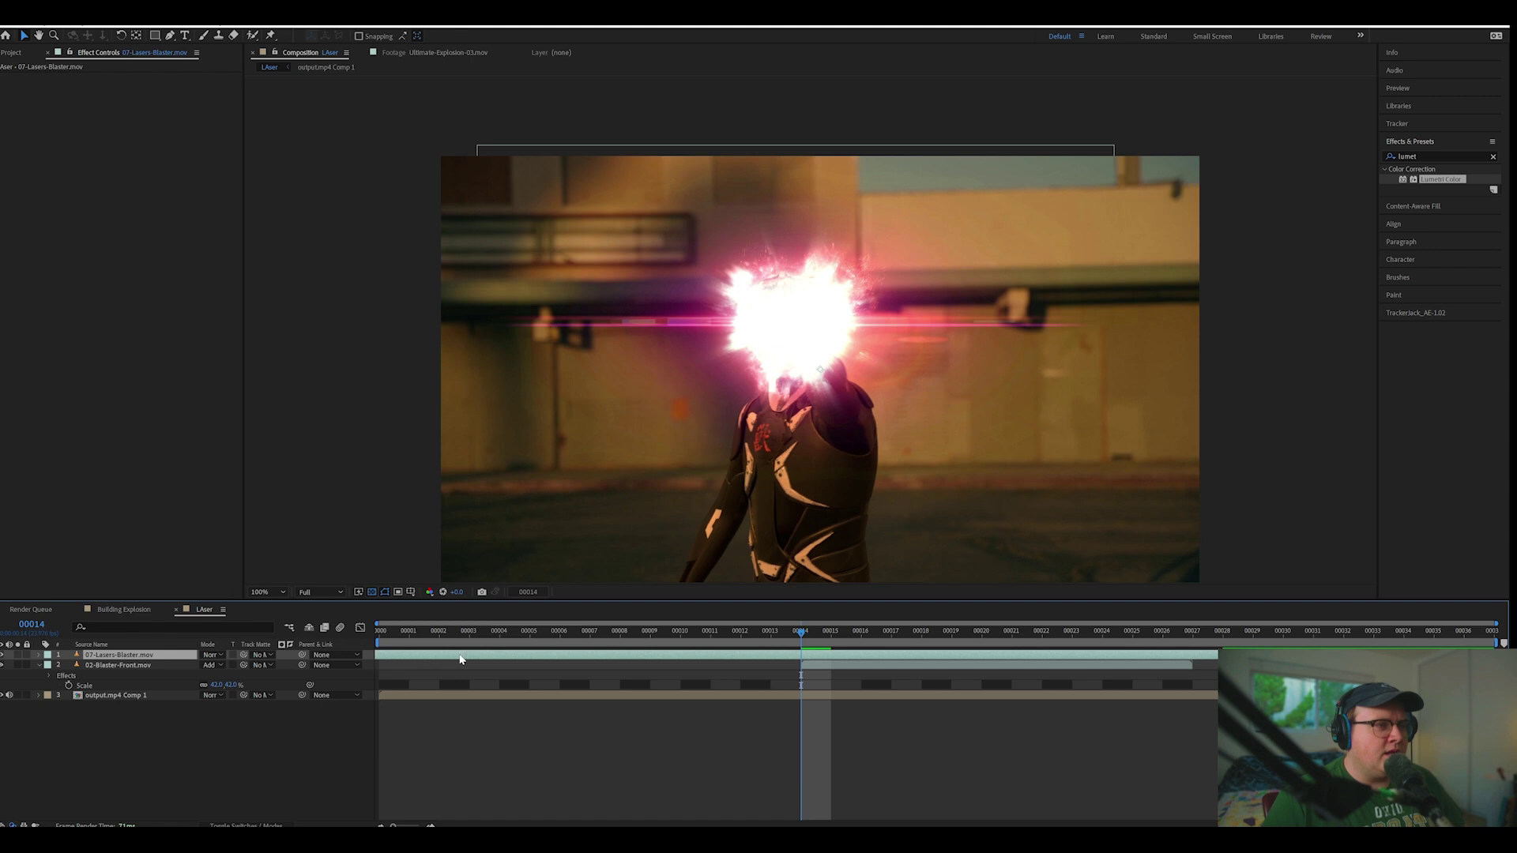
pyautogui.moveTo(820, 659)
pyautogui.mouseDown()
pyautogui.moveTo(541, 661)
pyautogui.moveTo(571, 657)
pyautogui.mouseUp()
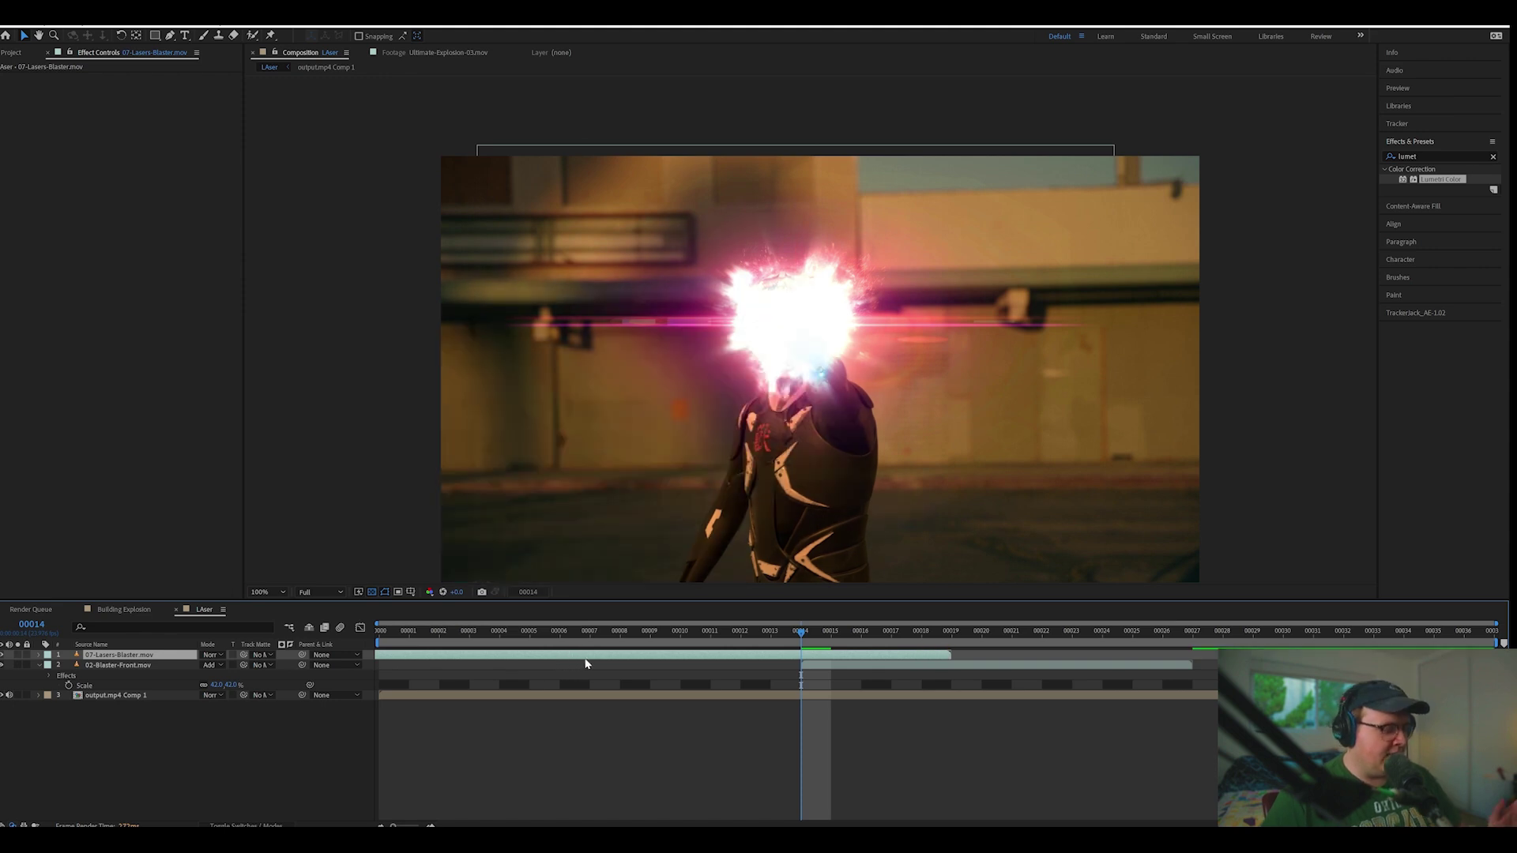
# Trim the laser clip's in-point at the playhead with Alt+[.
pyautogui.hotkey('alt', '[')
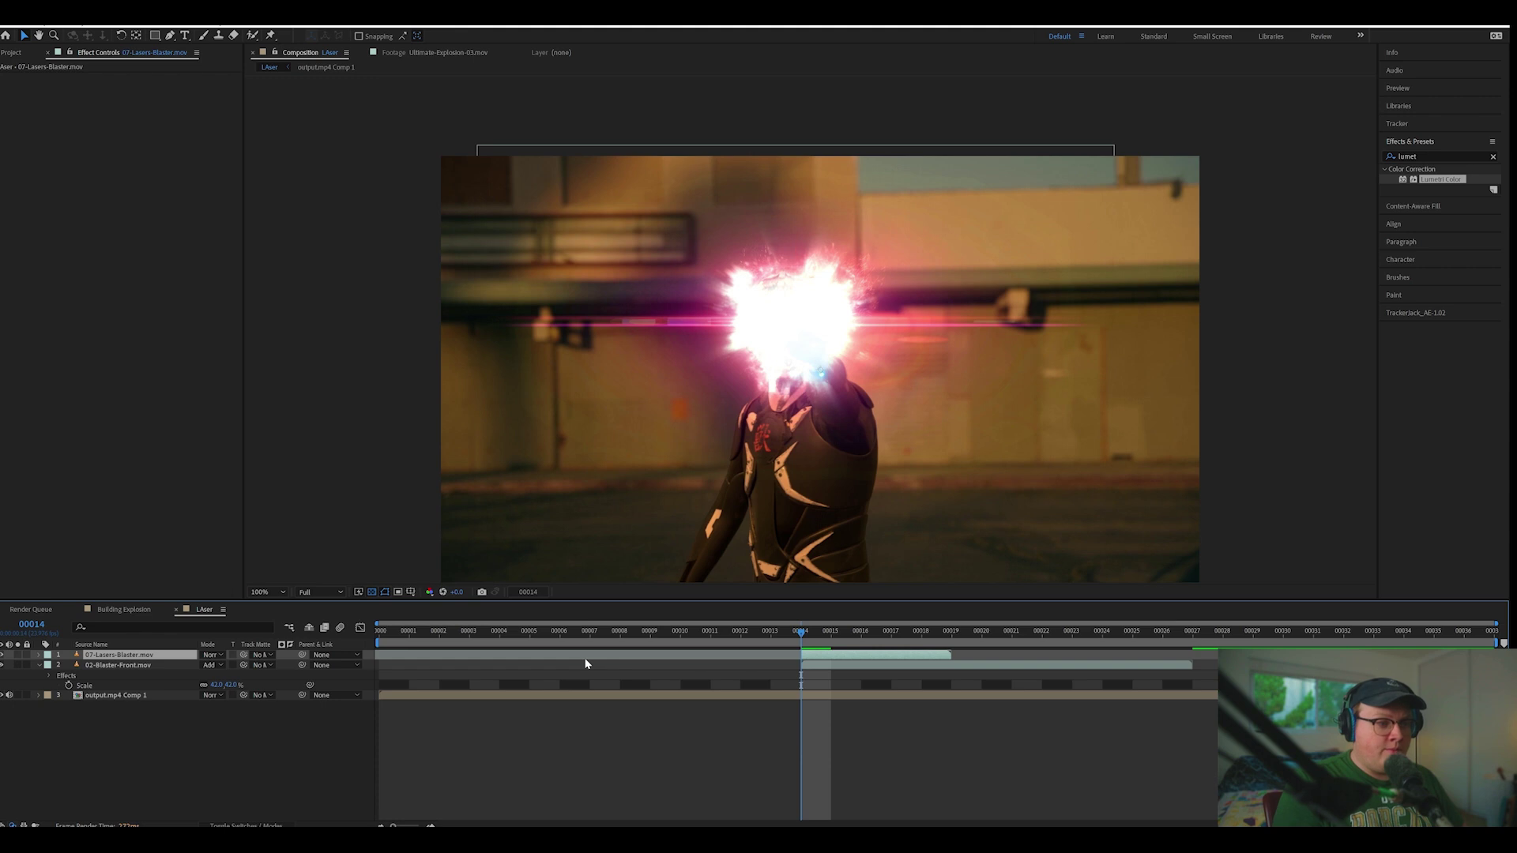
pyautogui.hotkey('ctrl', 'z')
pyautogui.hotkey('alt', '[')
pyautogui.moveTo(788, 631); pyautogui.dragTo(801, 631)
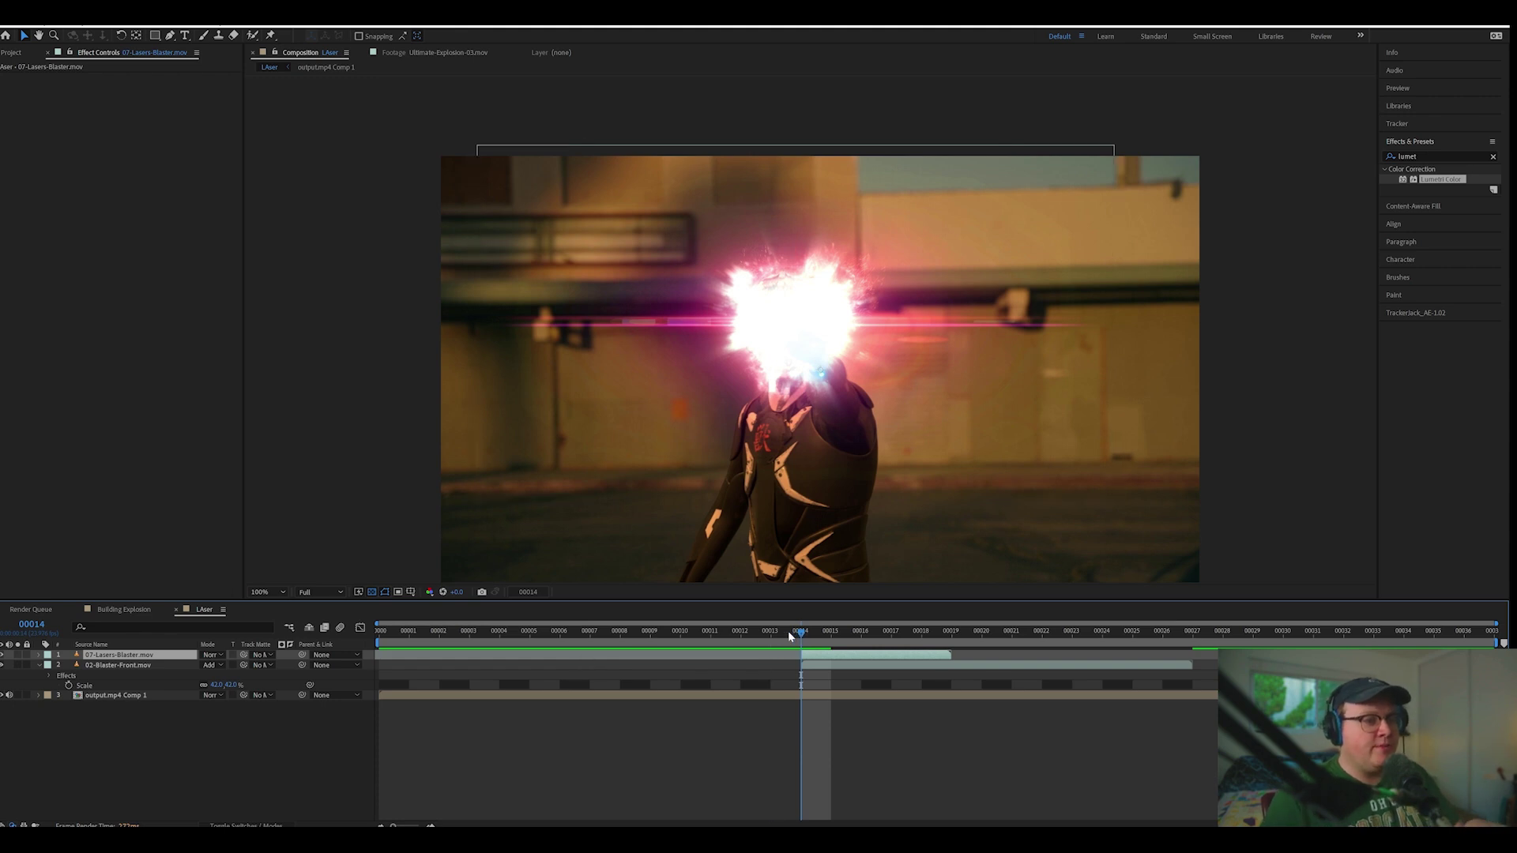
# Reduce the laser beam's scale and rotate it to fire horizontally.
pyautogui.press('pagedown')
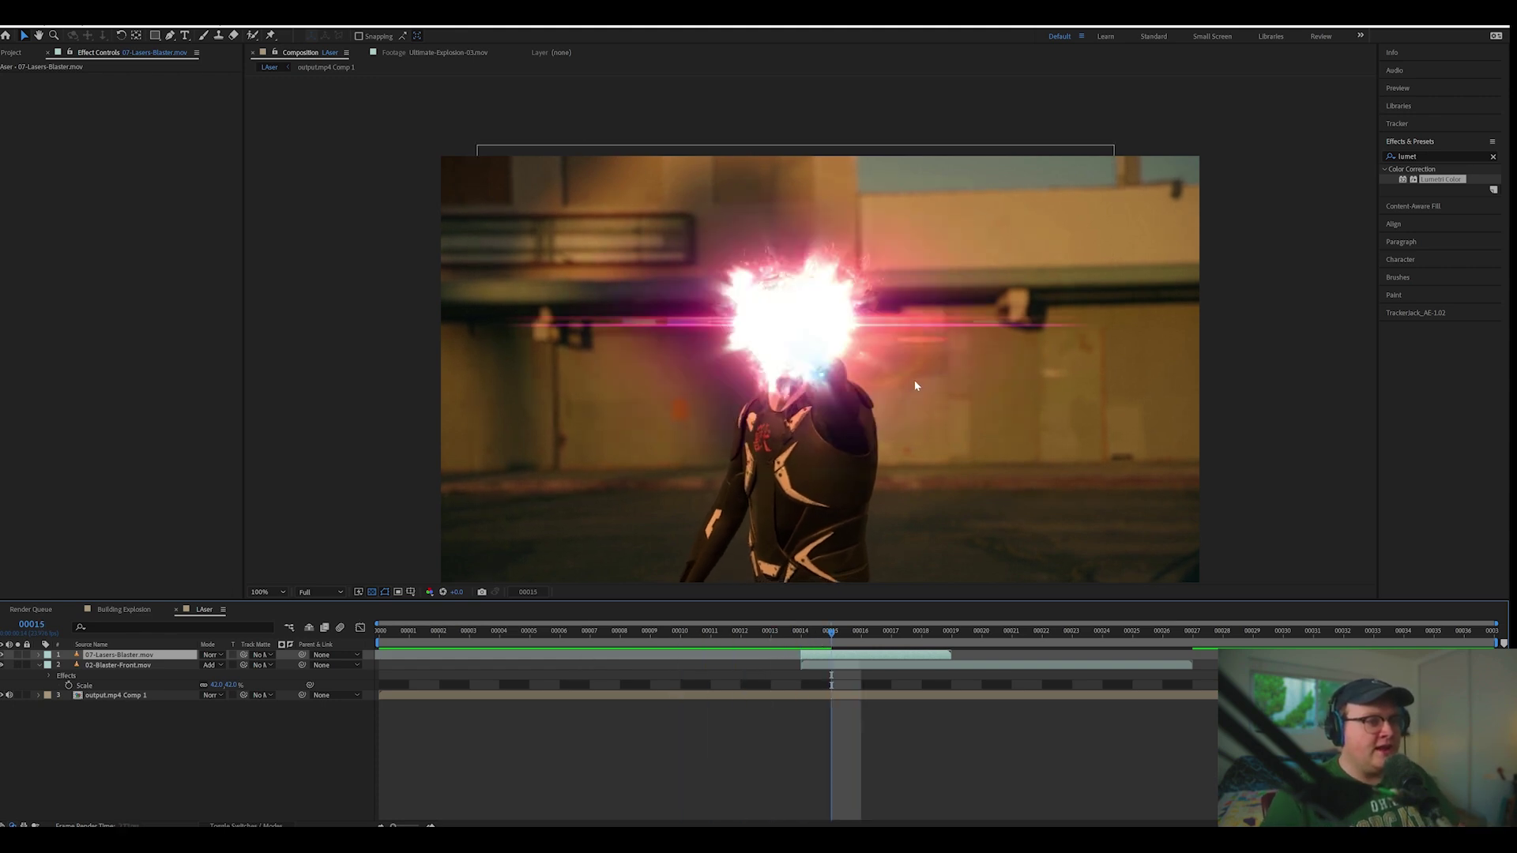
pyautogui.scroll(-2, 866, 328)
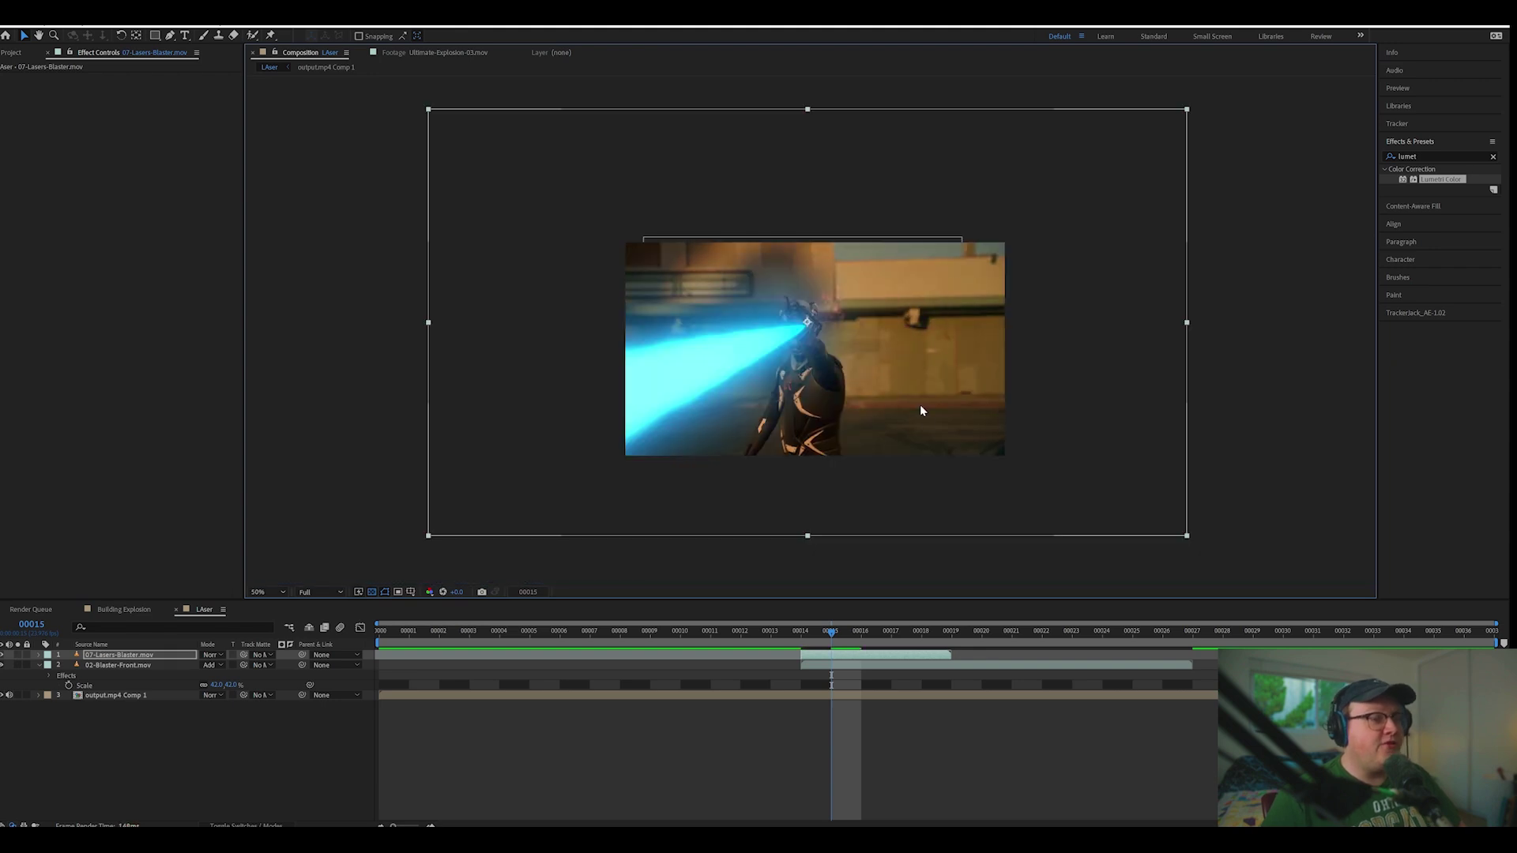
pyautogui.press('s')
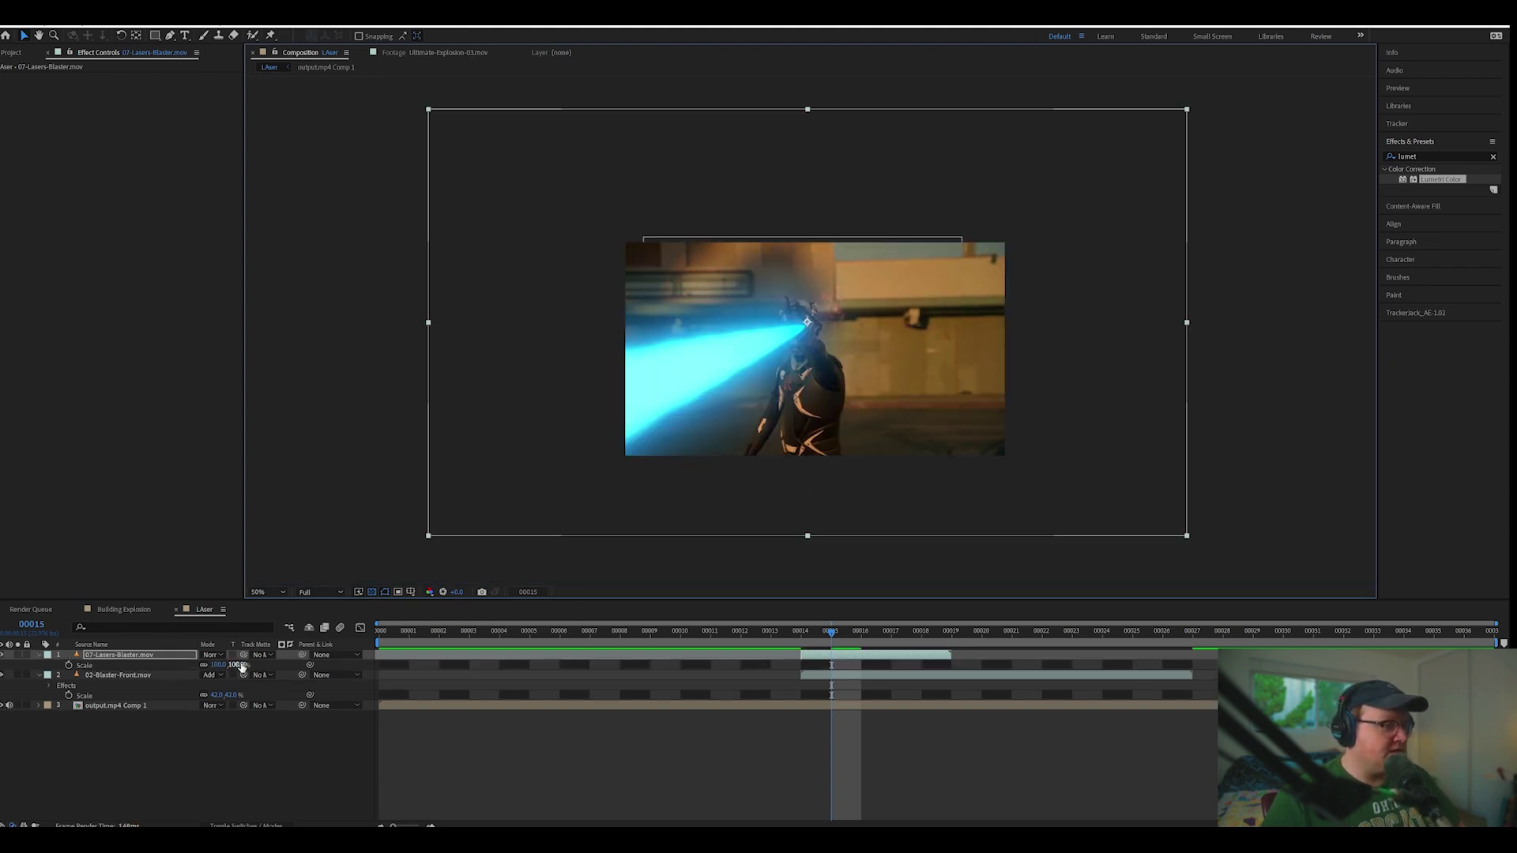
pyautogui.moveTo(237, 664); pyautogui.dragTo(224, 671)
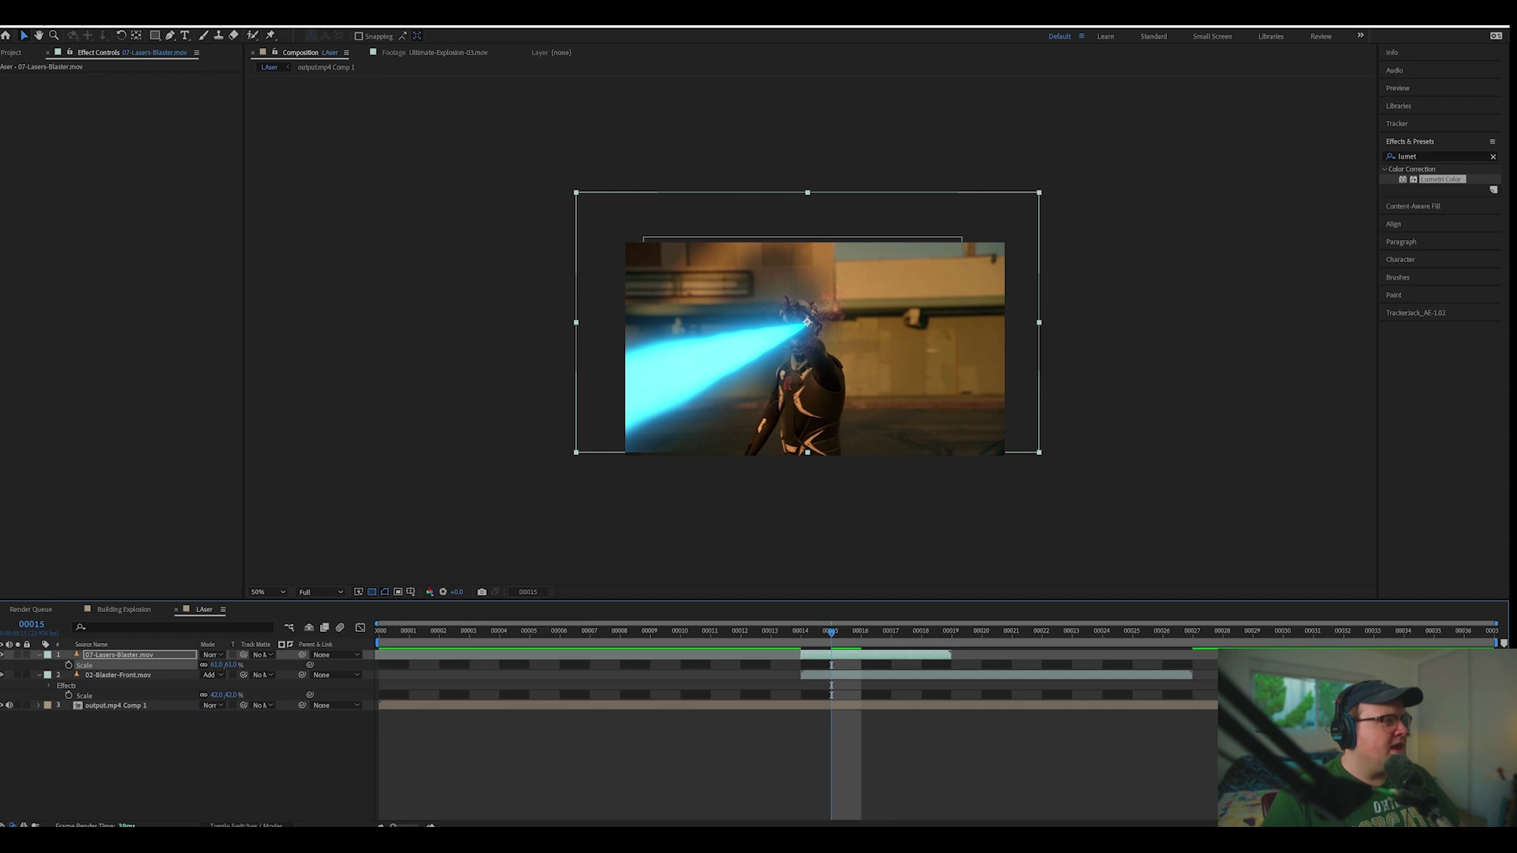
pyautogui.click(120, 35)
pyautogui.moveTo(983, 423); pyautogui.dragTo(981, 508)
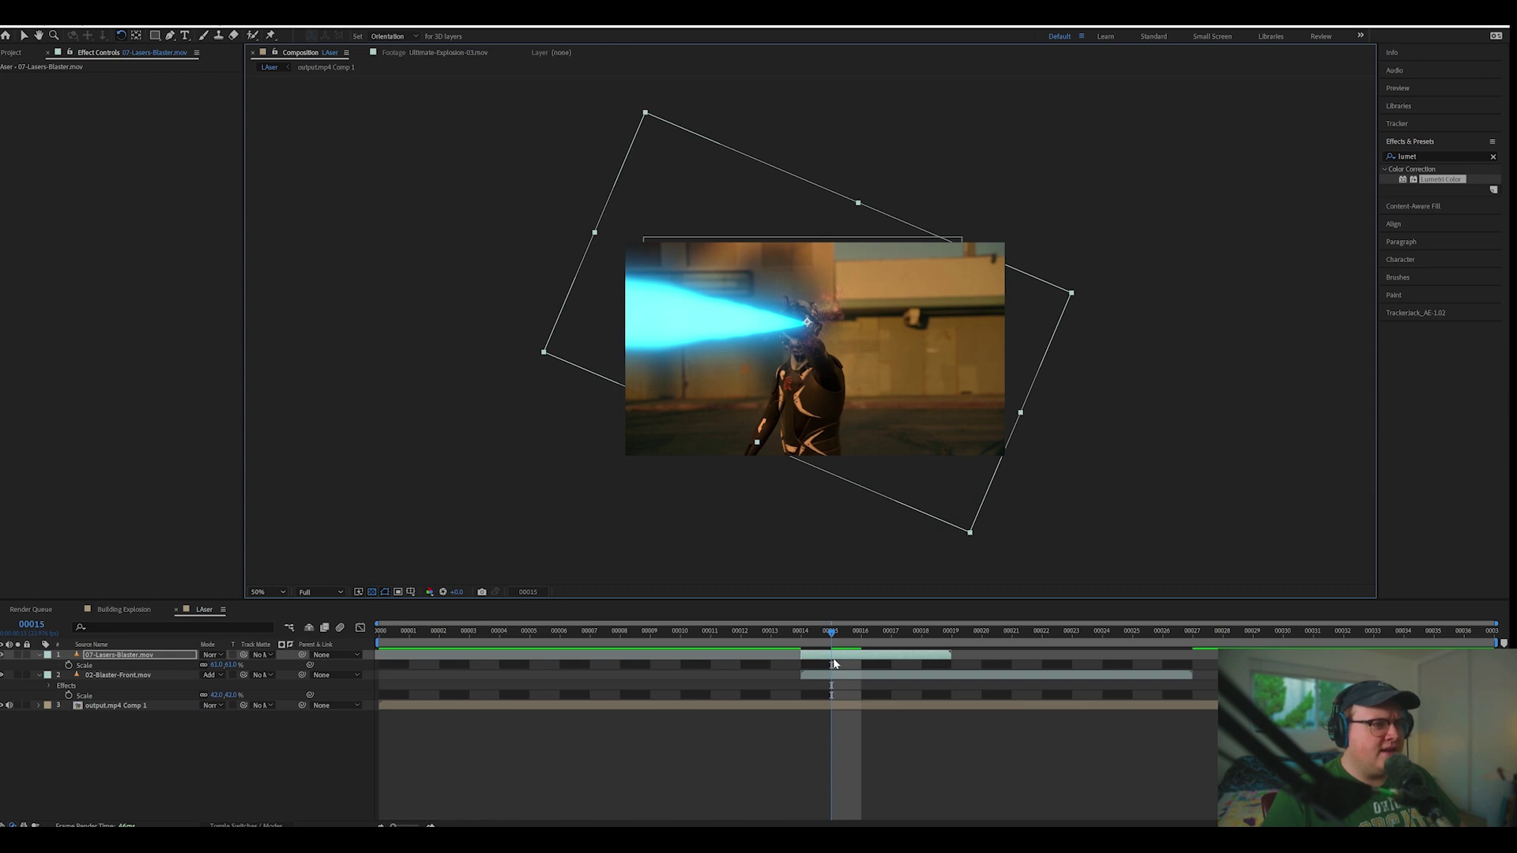
# Zoom in at the muzzle-flash frame and line the beam up with the hand.
pyautogui.press('pageup')
pyautogui.press('pagedown')
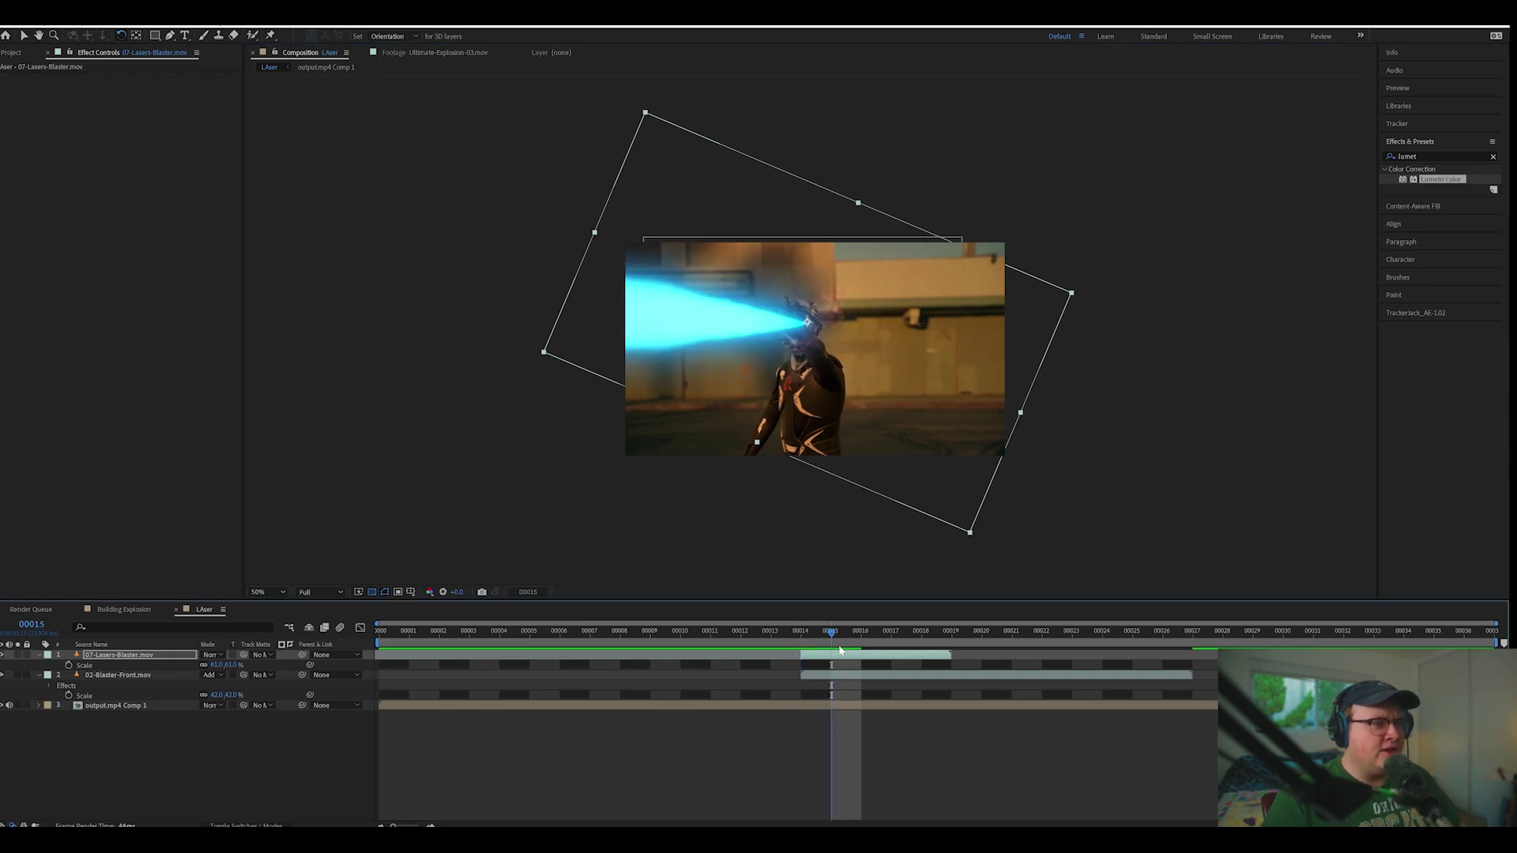
pyautogui.moveTo(883, 648); pyautogui.dragTo(771, 648)
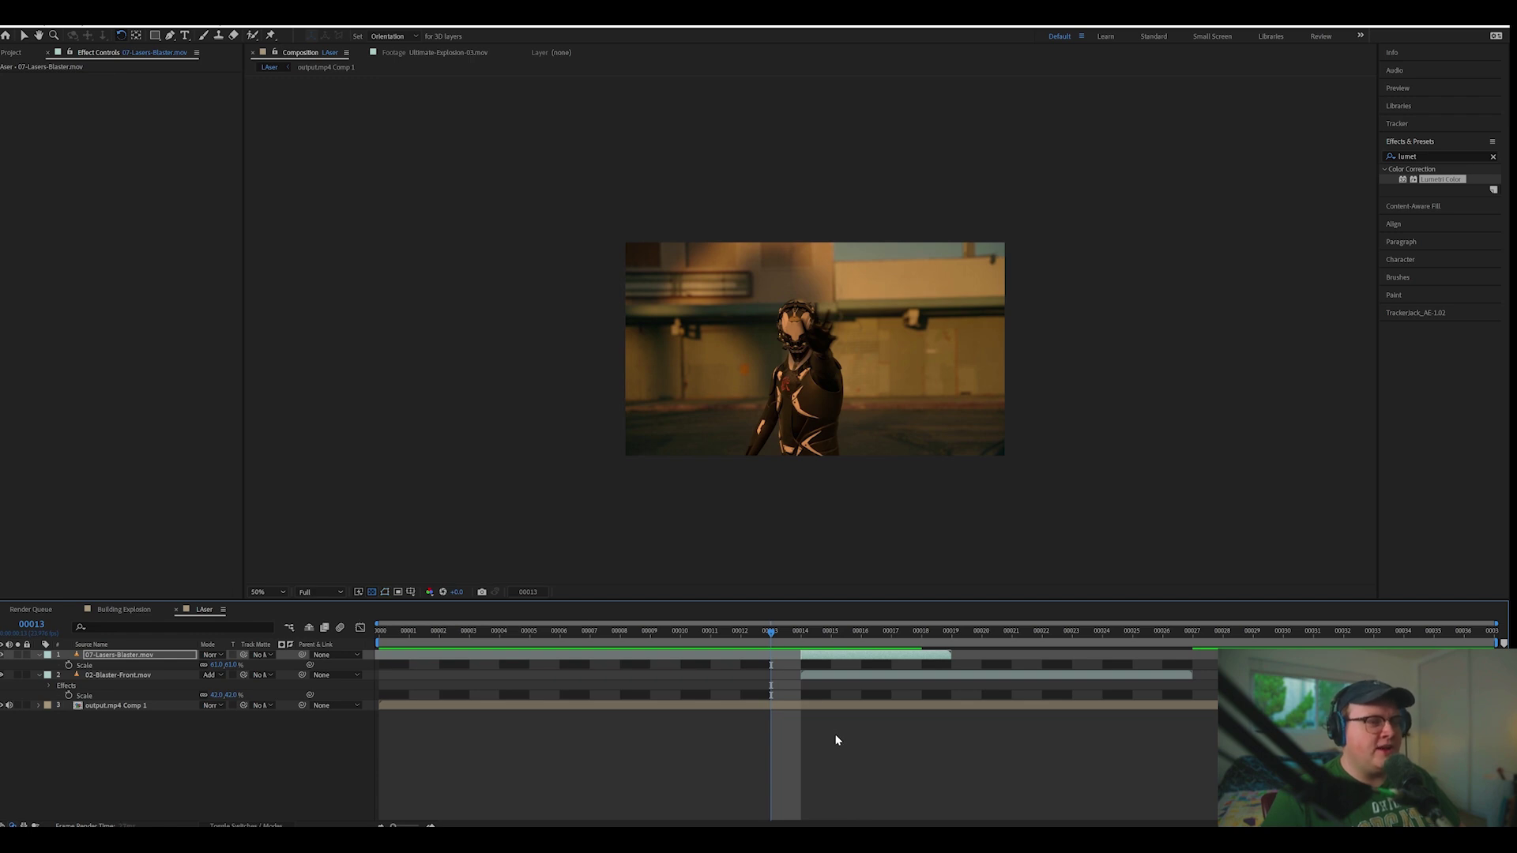
pyautogui.moveTo(808, 629); pyautogui.dragTo(800, 632)
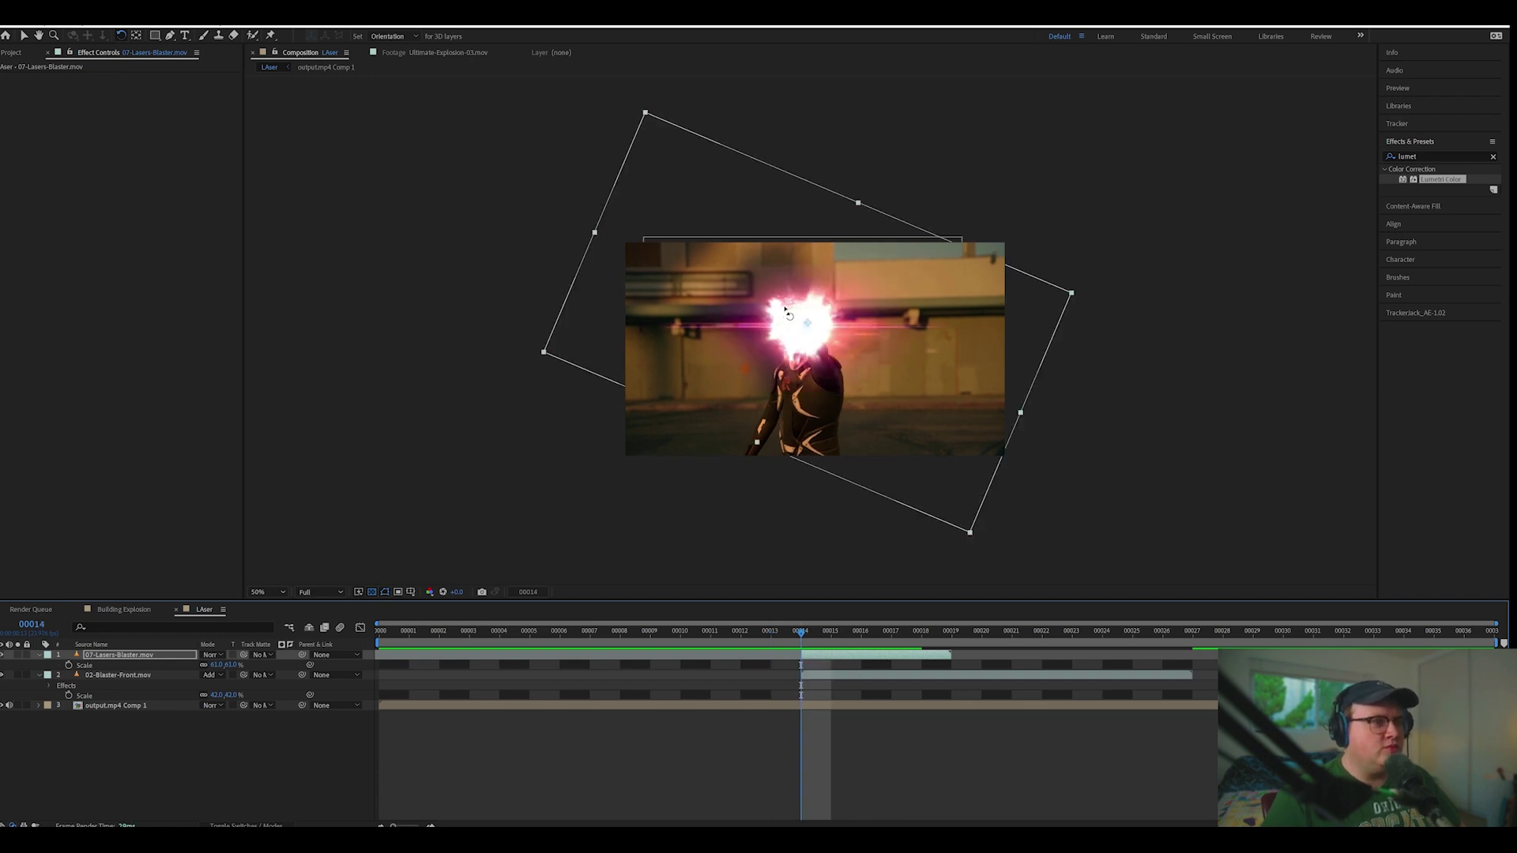
pyautogui.press('.')
pyautogui.click(22, 36)
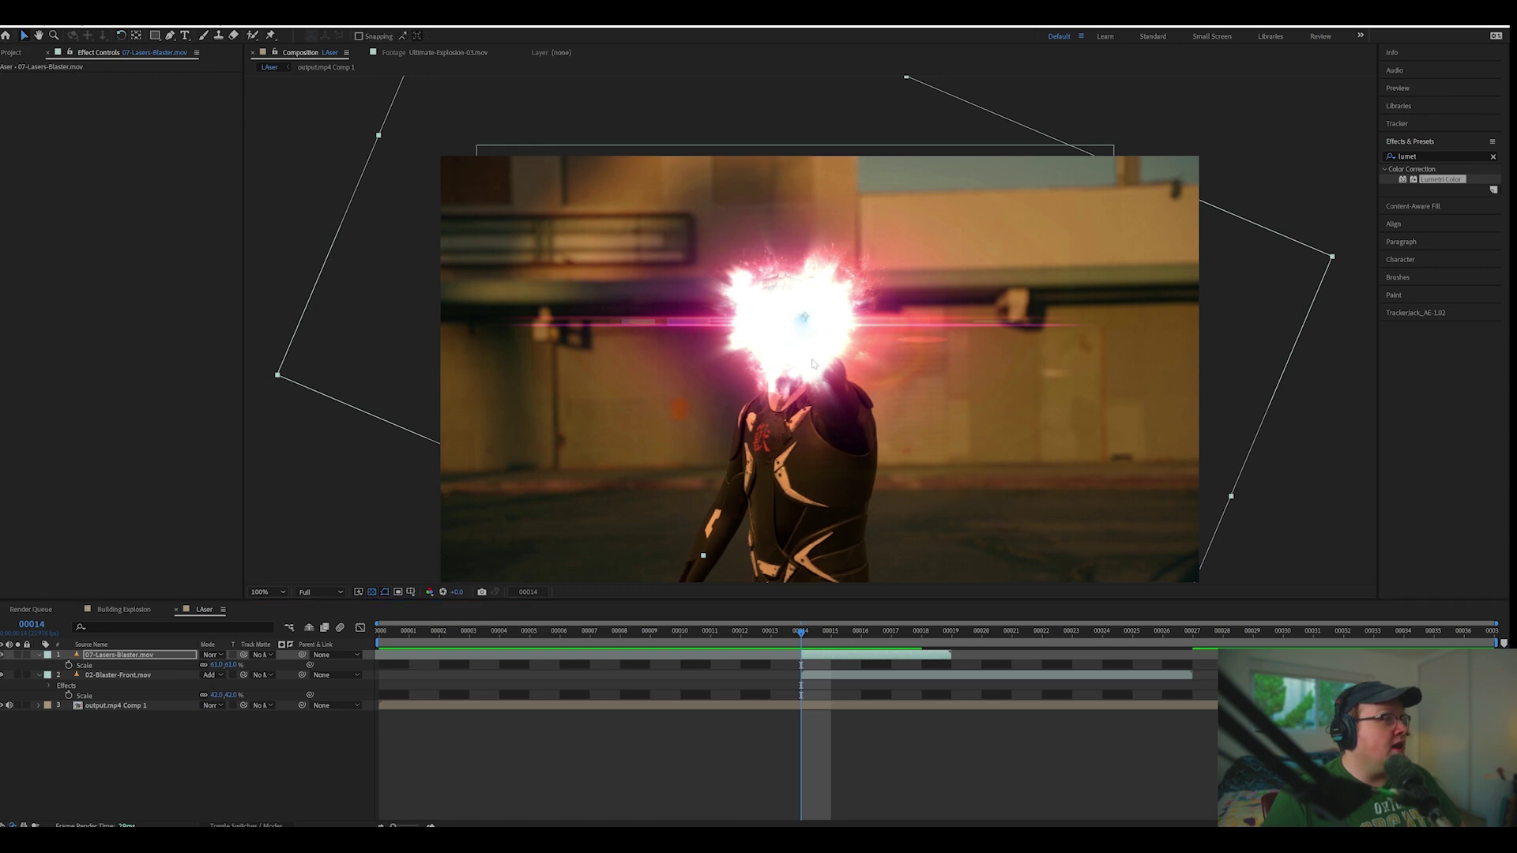
pyautogui.moveTo(885, 582); pyautogui.dragTo(873, 589)
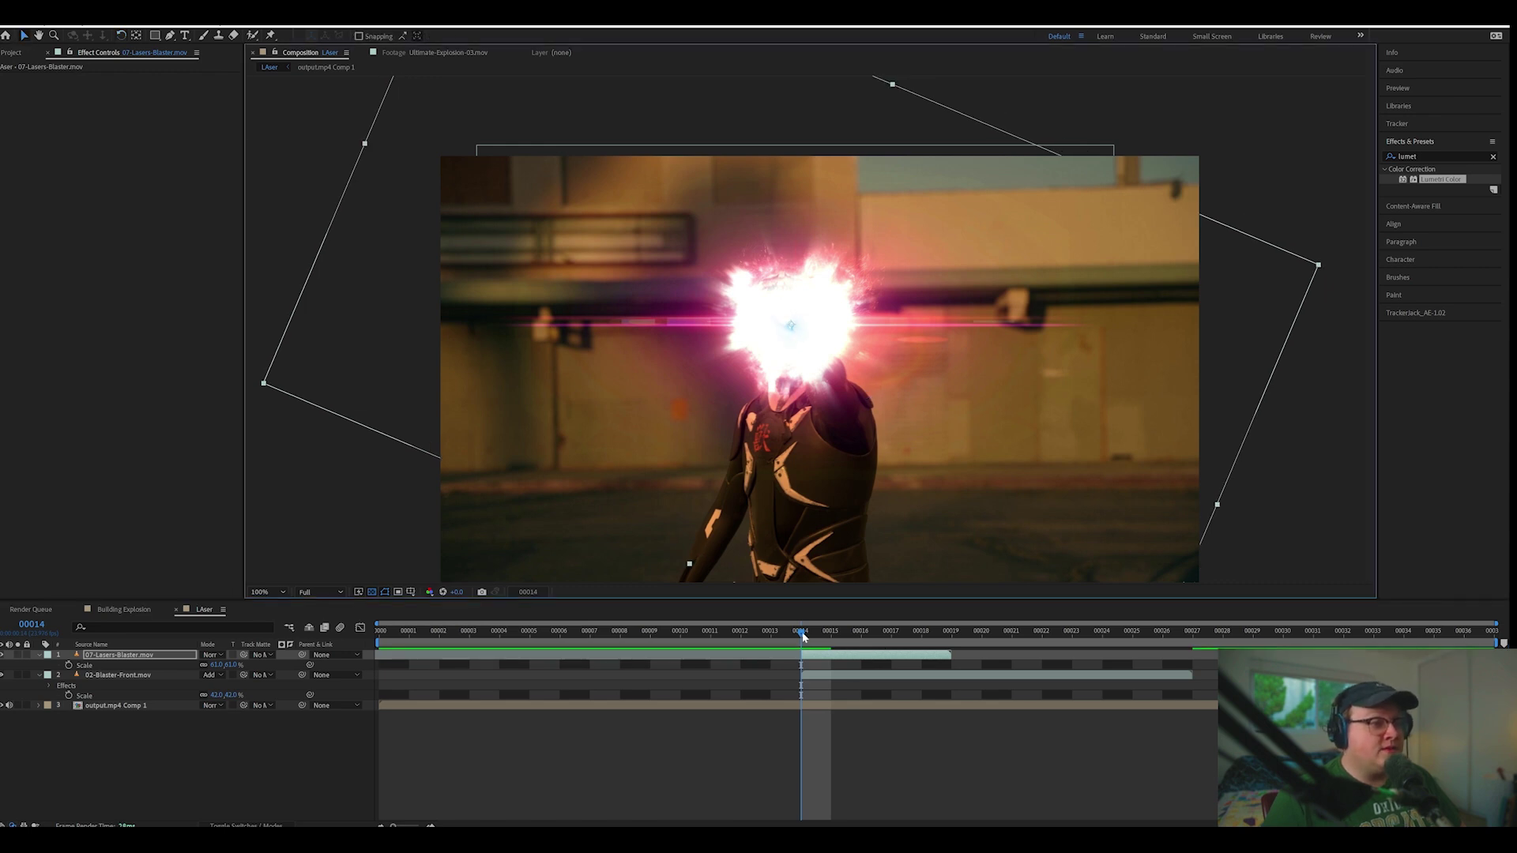
pyautogui.press('pagedown')
pyautogui.press('pagedown')
pyautogui.press('pagedown')
pyautogui.press('pagedown')
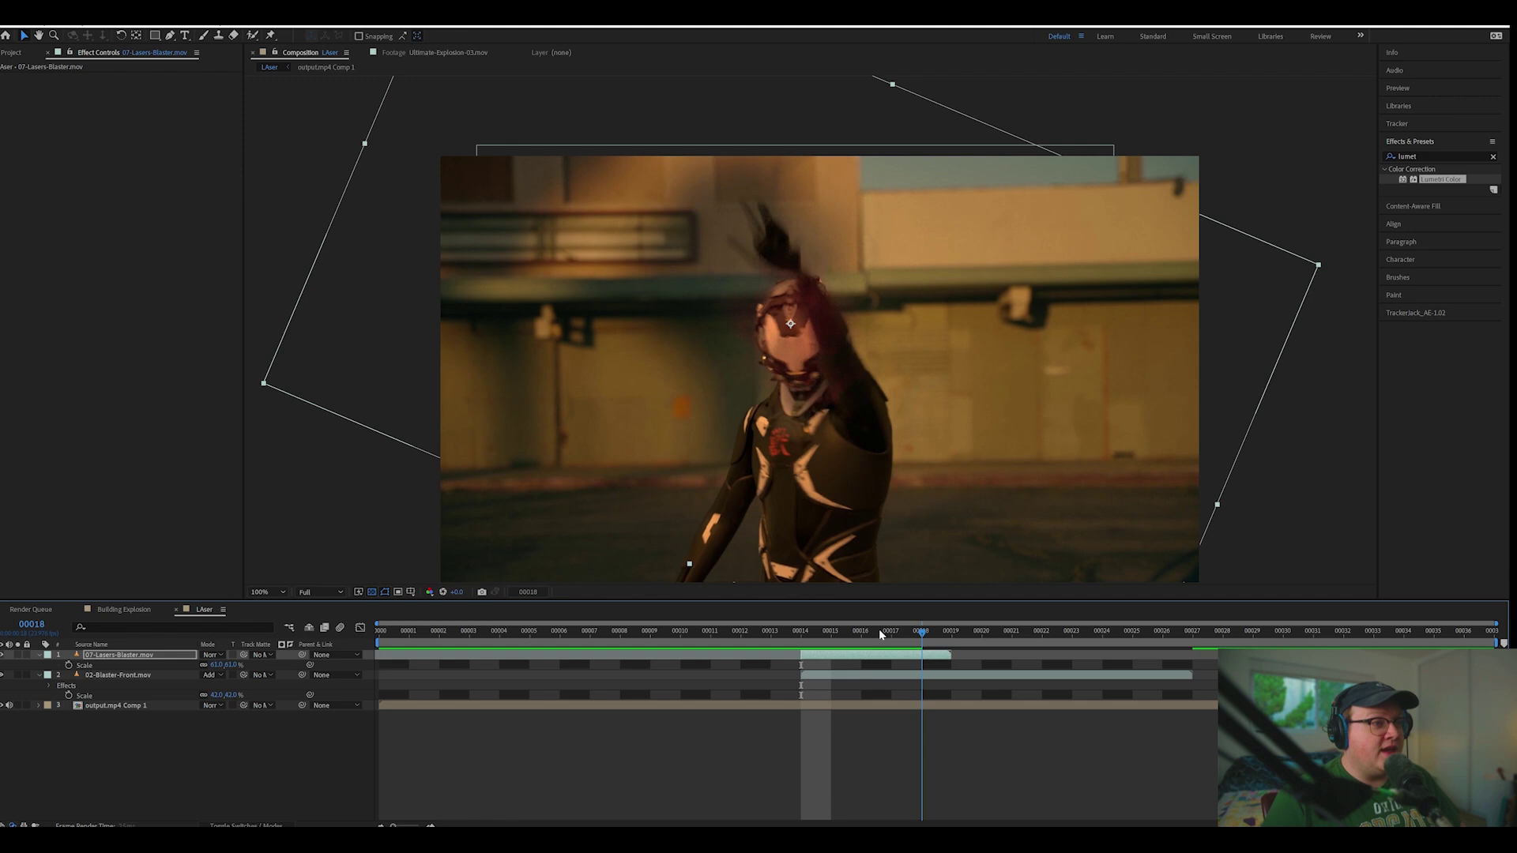
pyautogui.moveTo(880, 637); pyautogui.dragTo(800, 636)
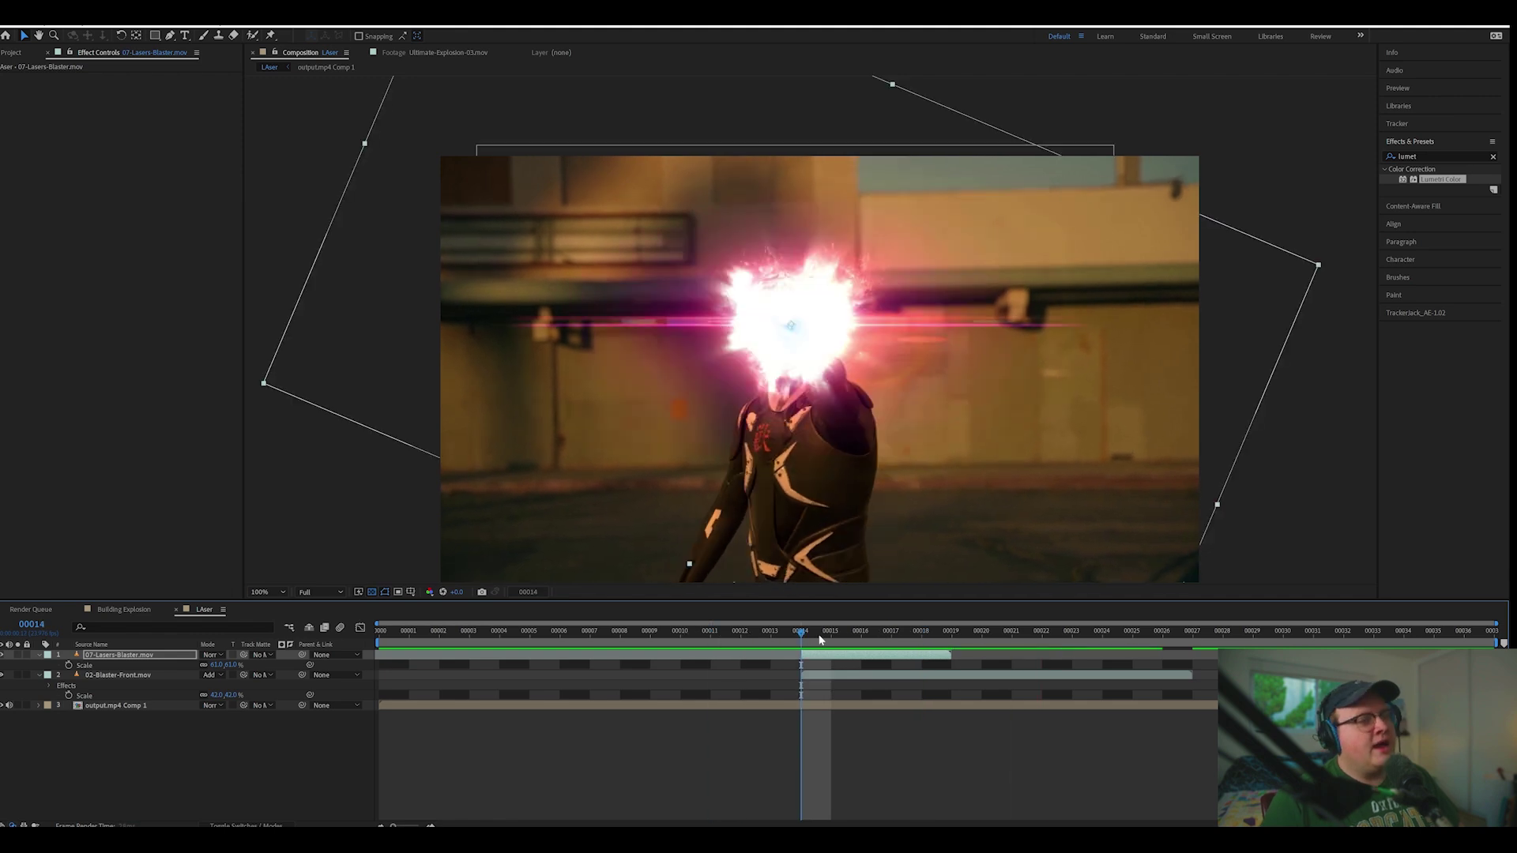
# Set the laser layer's blending mode to Add.
pyautogui.click(831, 638)
pyautogui.click(221, 656)
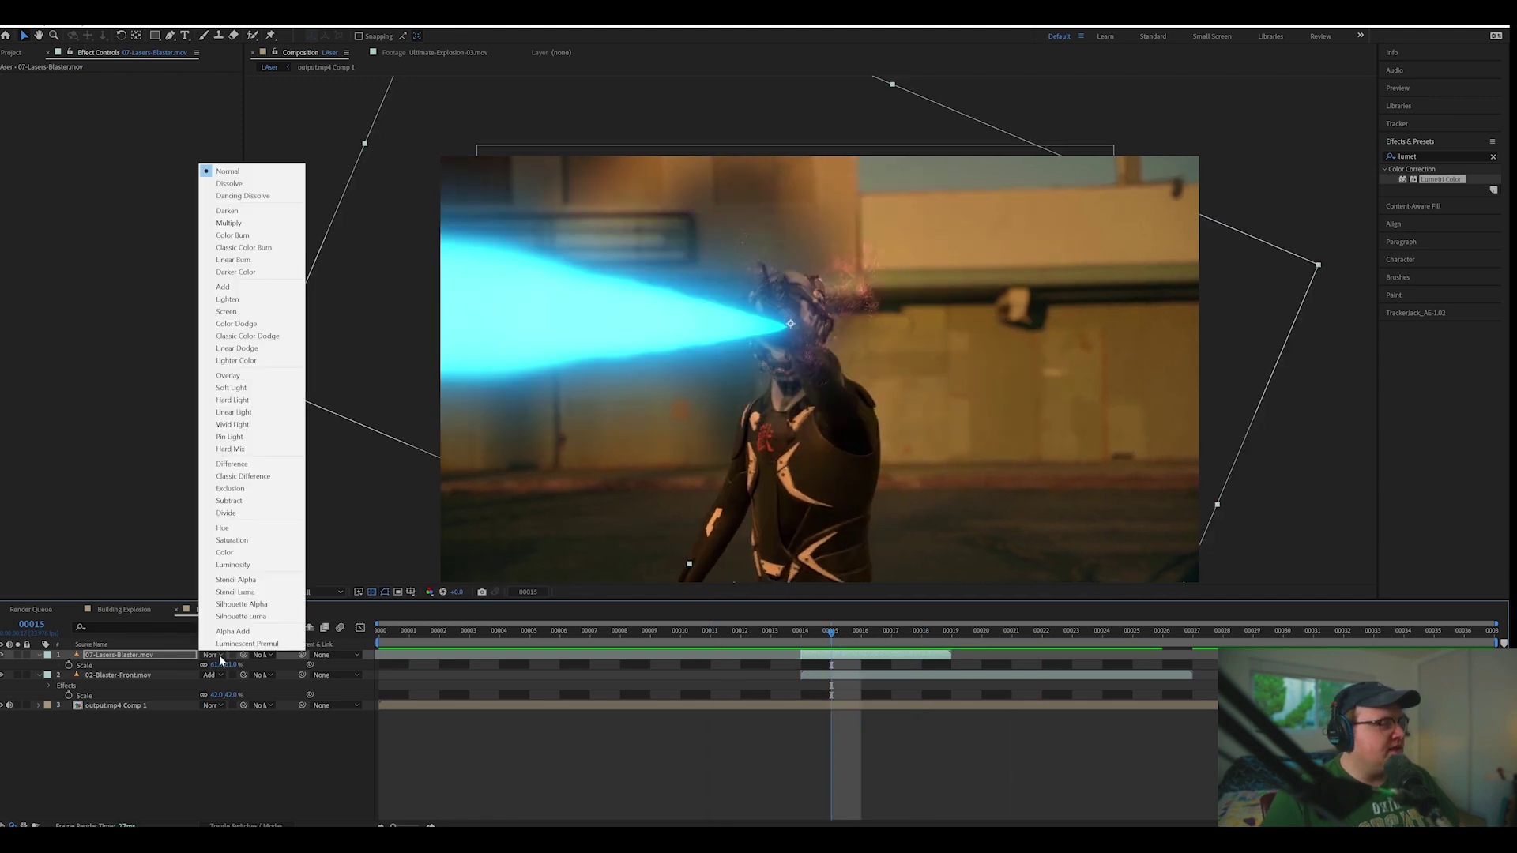
pyautogui.click(222, 287)
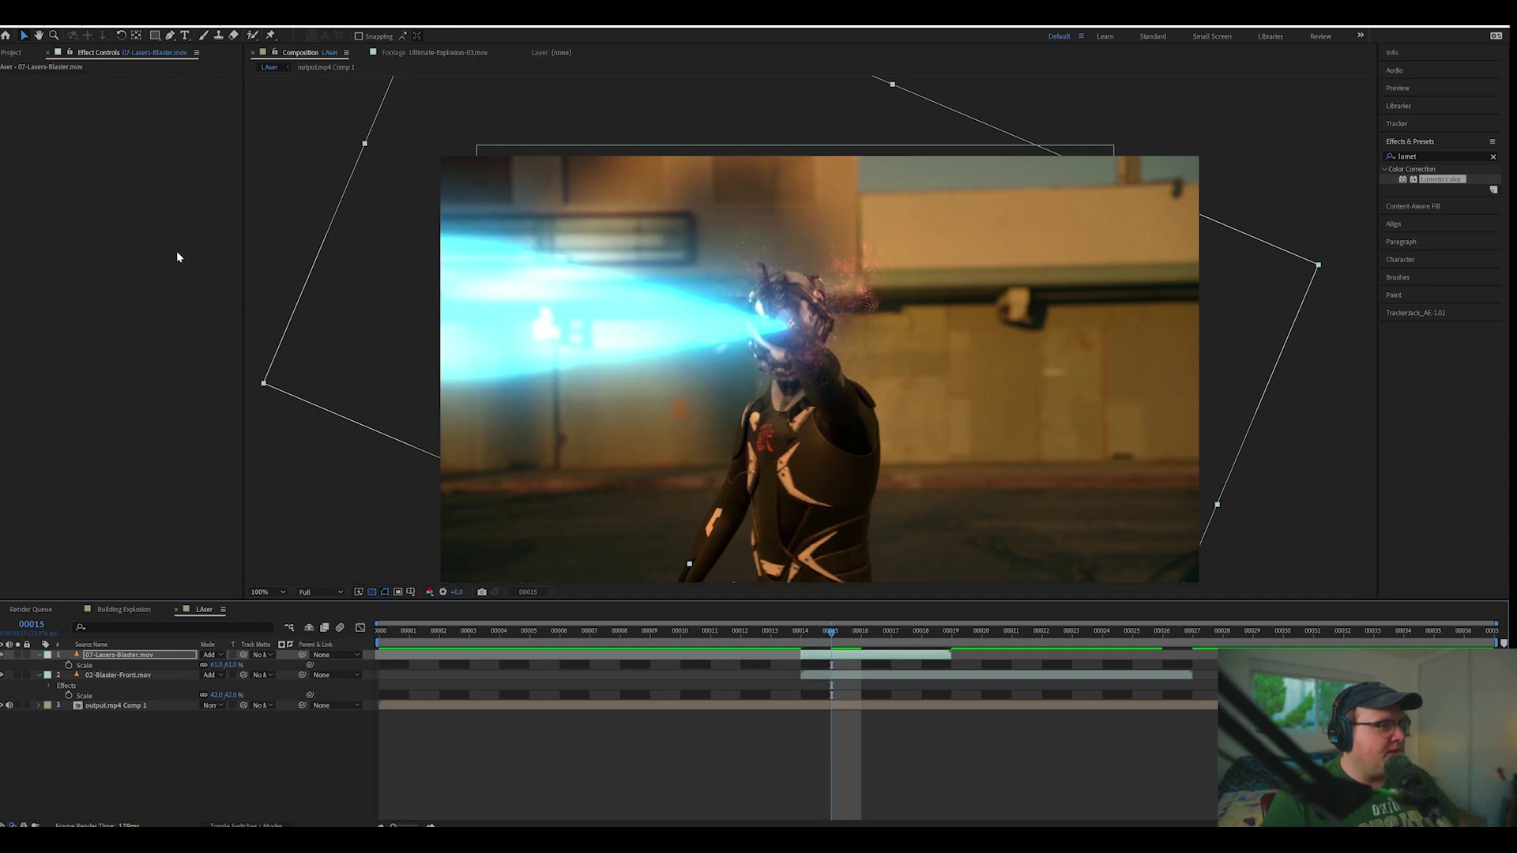
# Apply Hue/Saturation to the laser and shift its hue from cyan to magenta.
pyautogui.hotkey('ctrl', 'space')
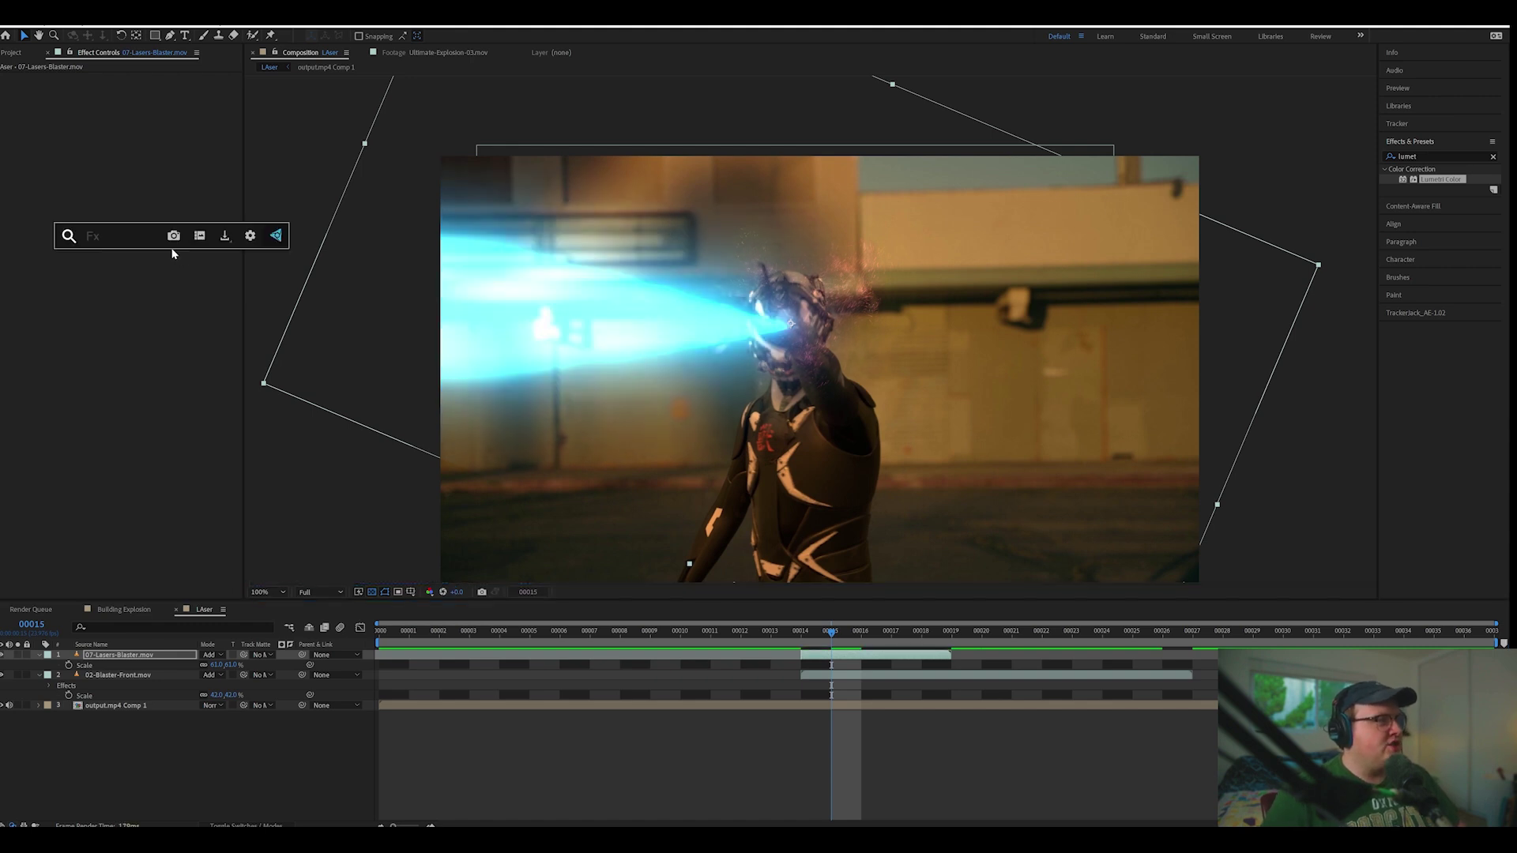
pyautogui.write('hue')
pyautogui.press('Return')
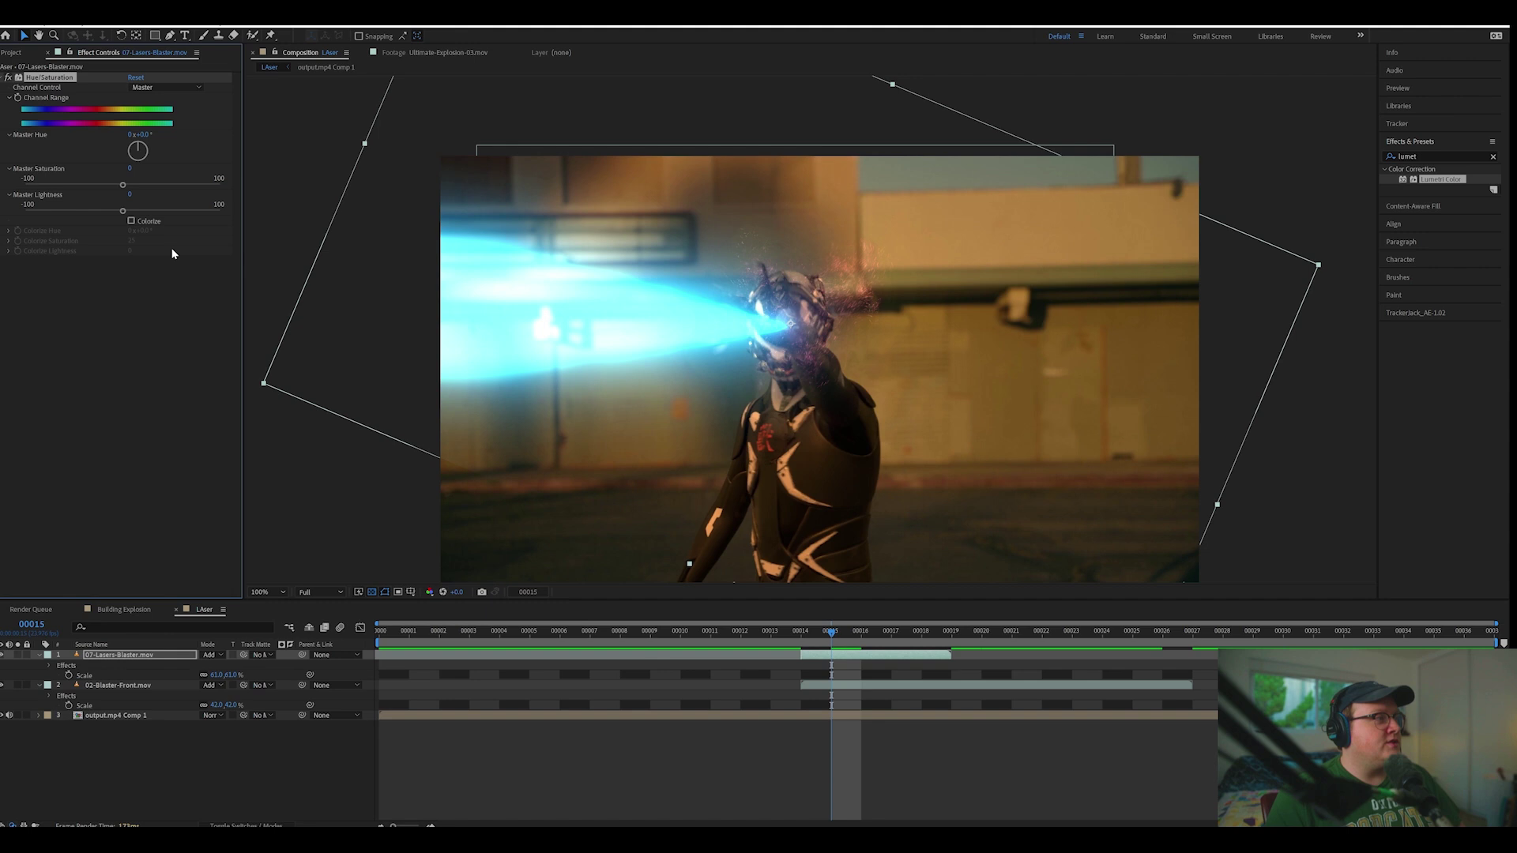
pyautogui.moveTo(138, 150); pyautogui.dragTo(147, 157)
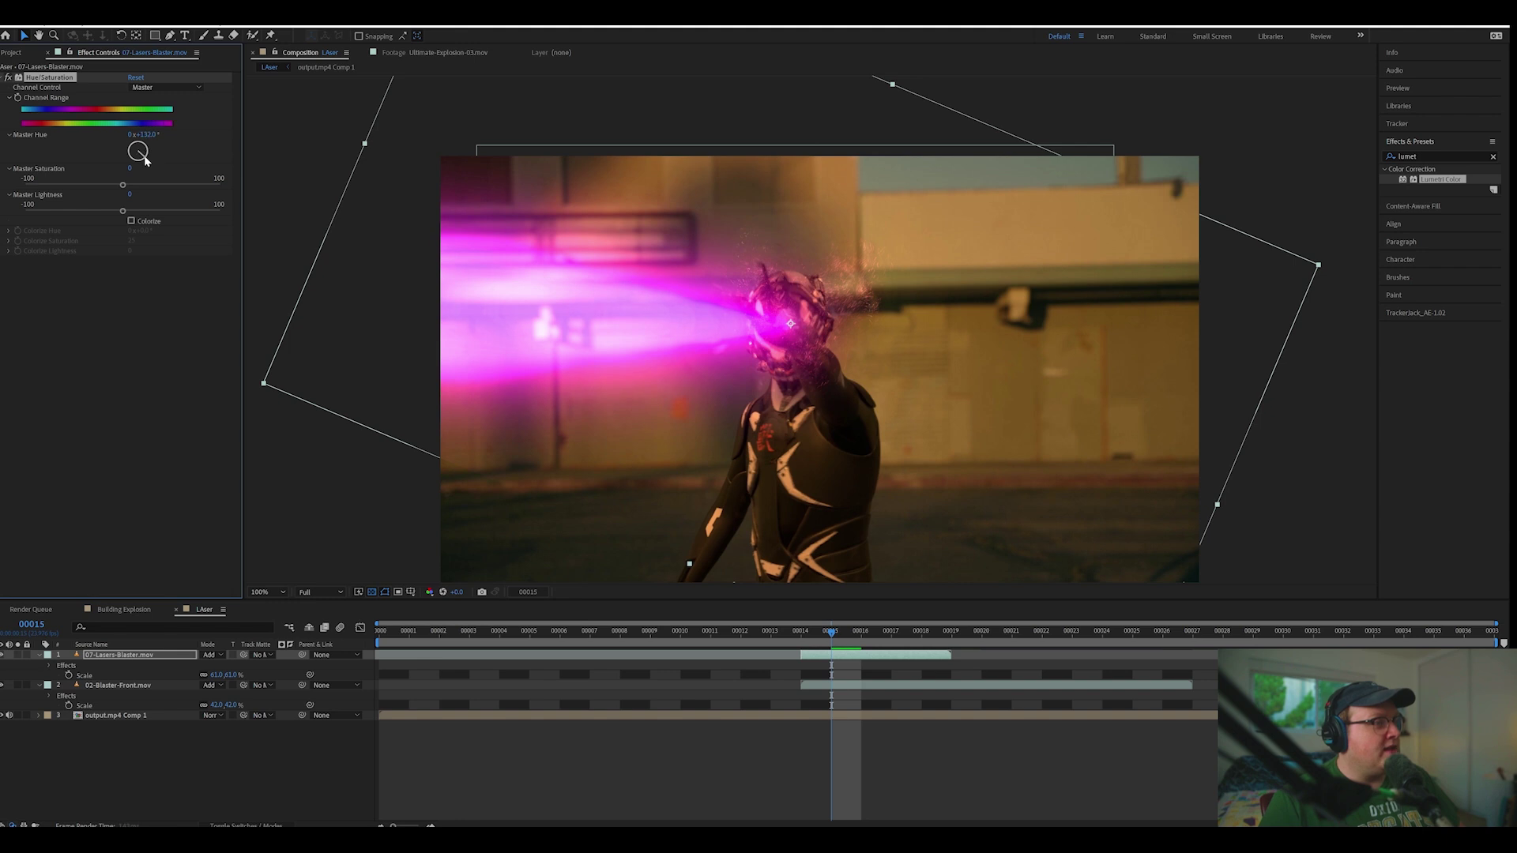
pyautogui.press('space')
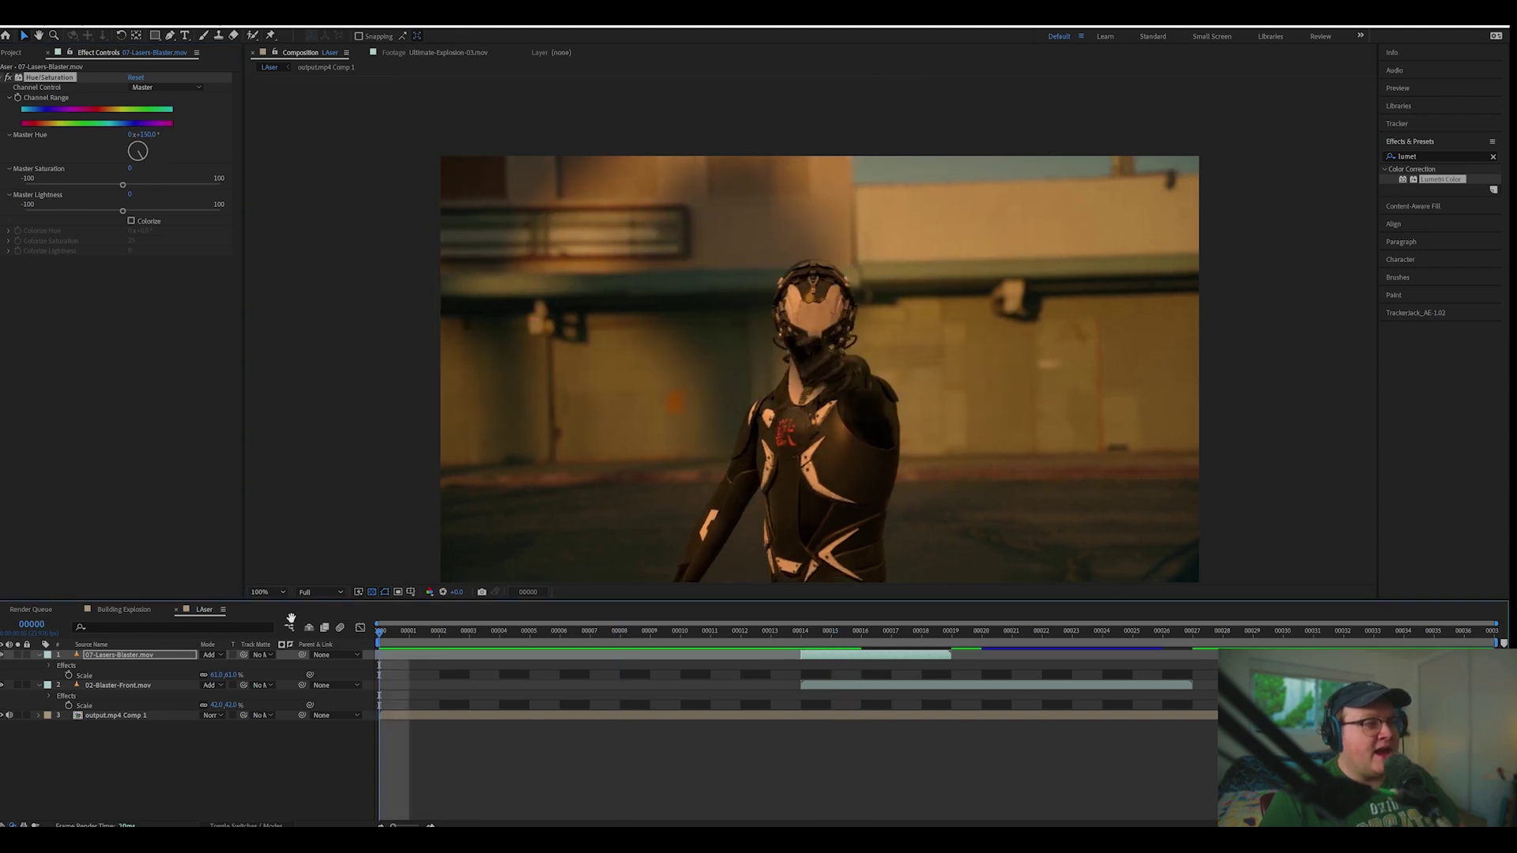